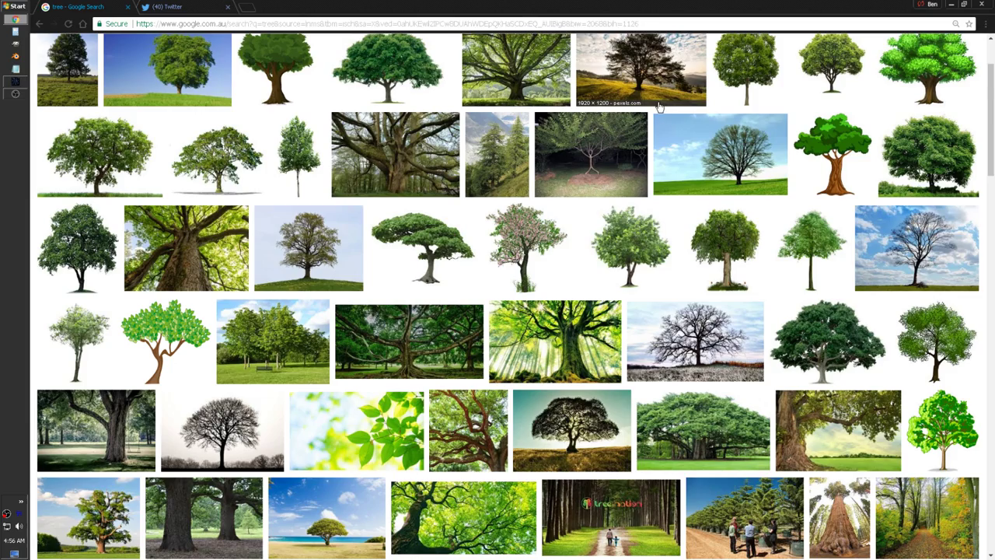
- Browse the tree image search results for a reference tree with a clean, isolated background
scroll(659, 106, "down", 2)
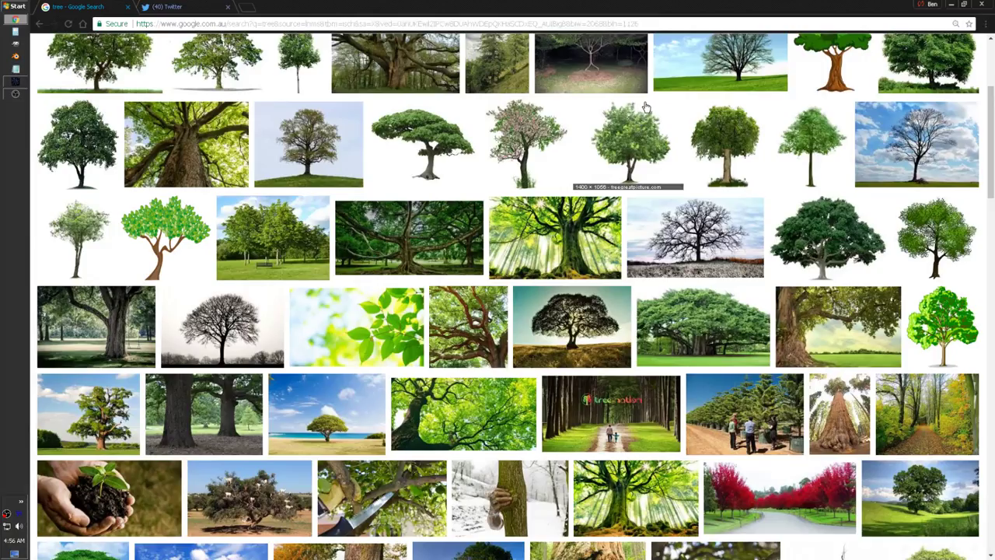
scroll(647, 109, "down", 2)
scroll(643, 119, "down", 10)
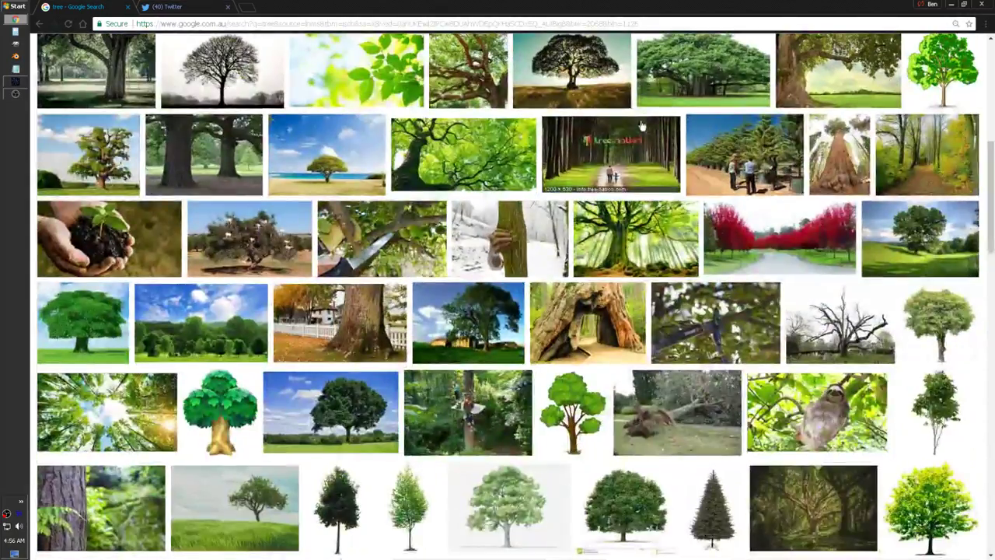
scroll(638, 131, "down", 6)
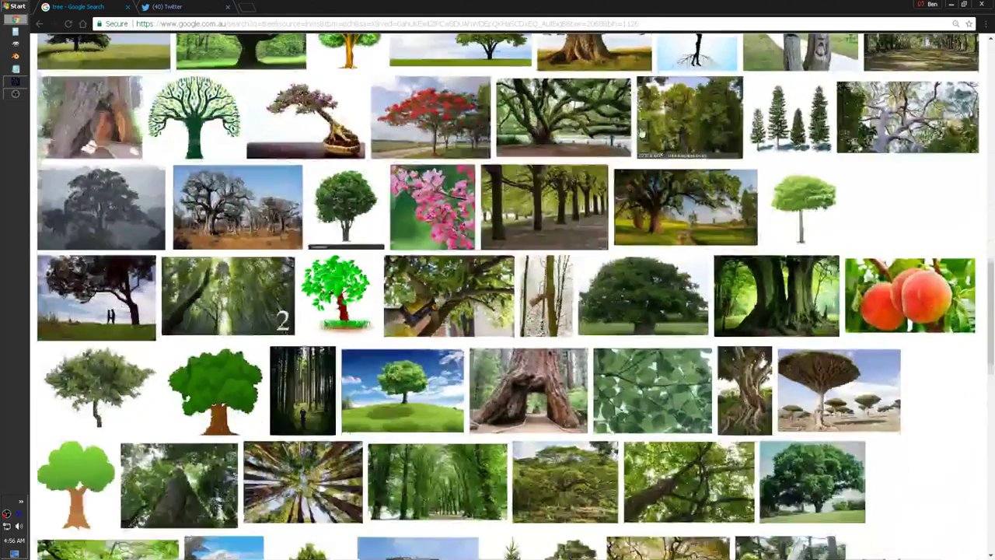
scroll(715, 132, "down", 1)
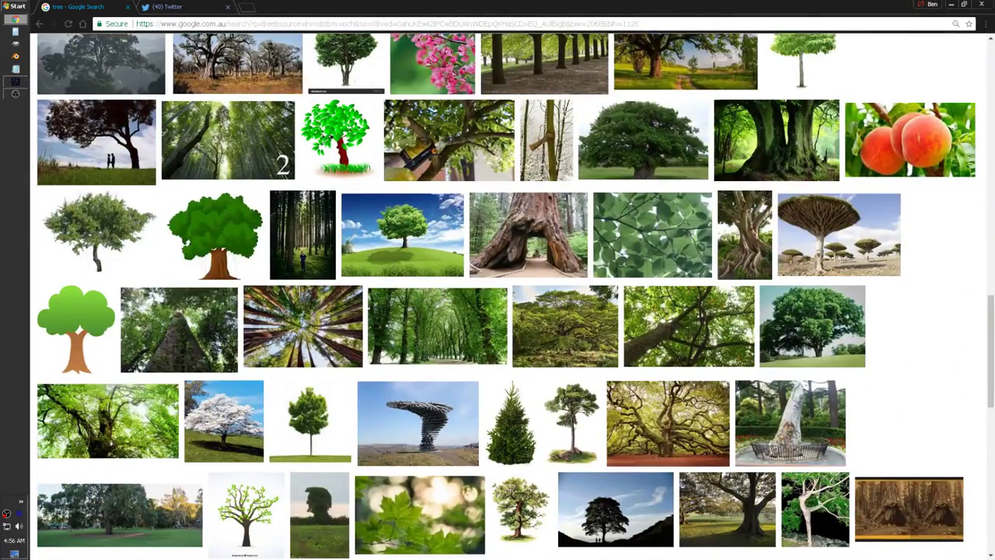
scroll(550, 223, "down", 4)
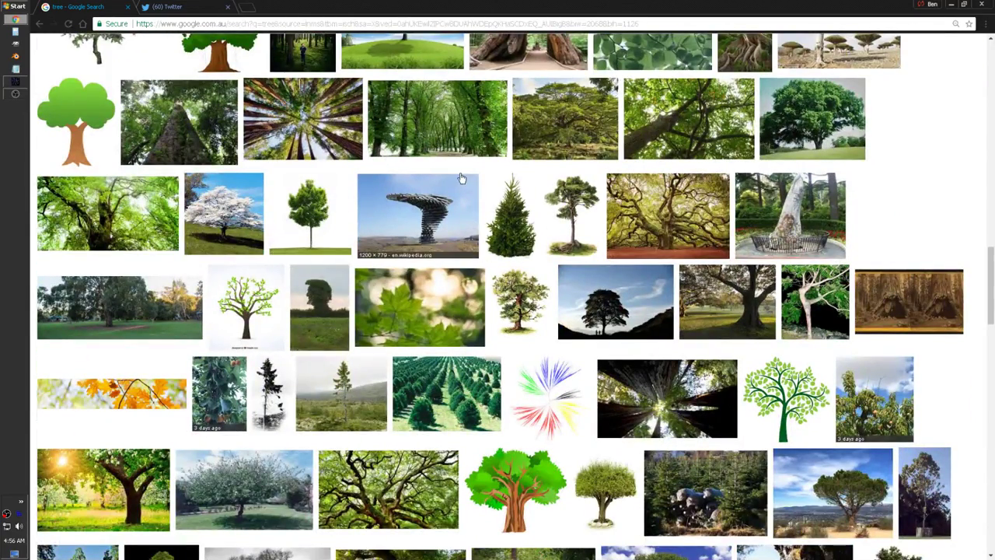
scroll(462, 179, "down", 1)
scroll(461, 183, "down", 1)
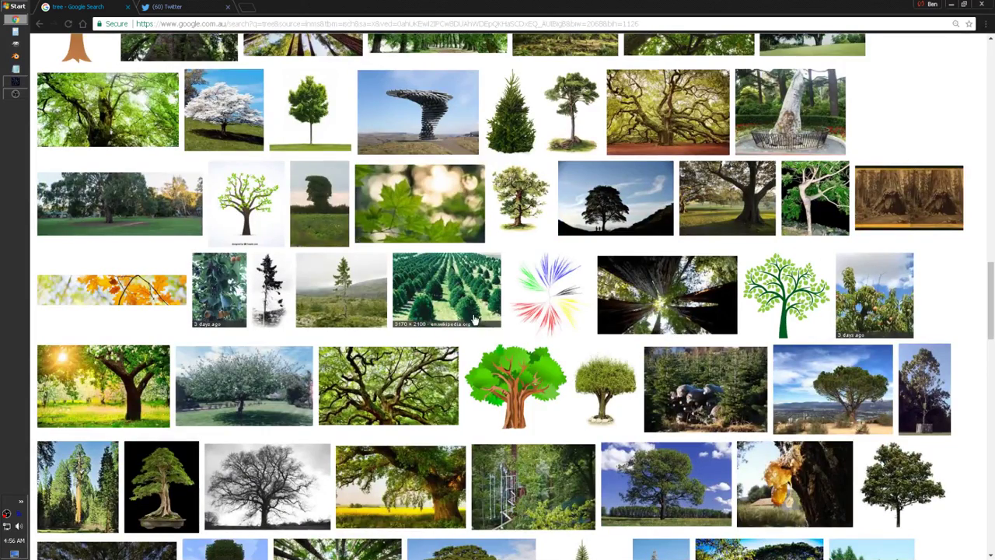
scroll(465, 307, "down", 2)
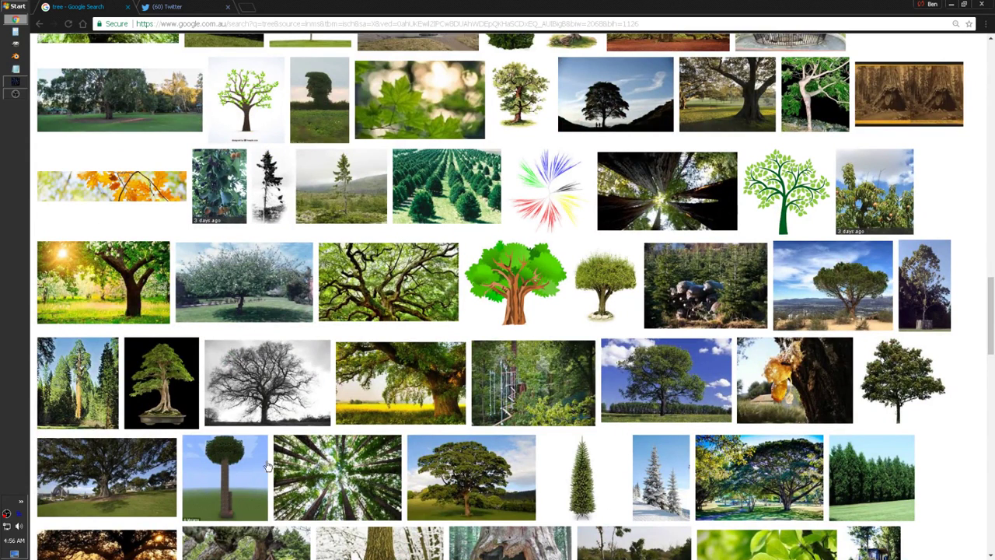
scroll(311, 295, "down", 3)
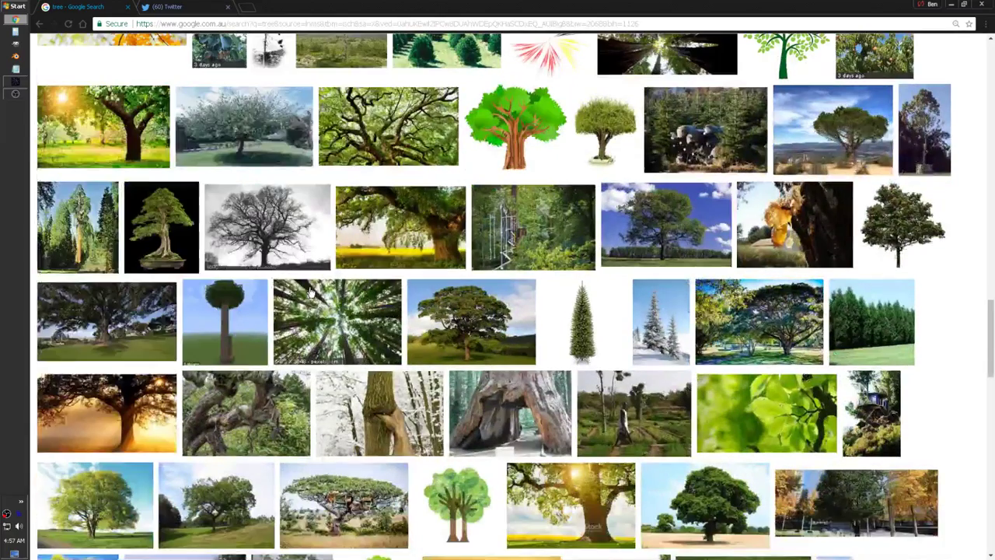
scroll(311, 289, "down", 1)
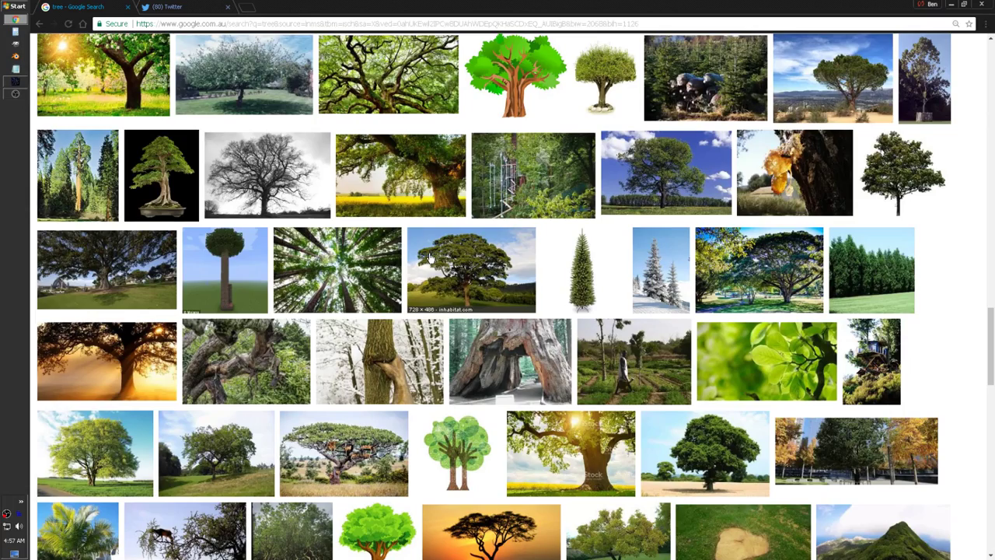
scroll(429, 258, "down", 3)
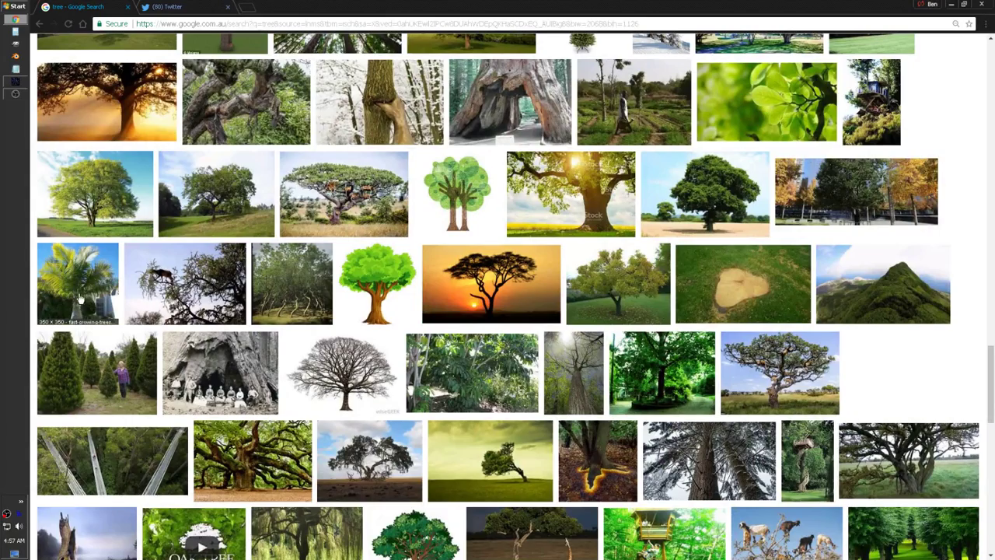
scroll(316, 287, "down", 2)
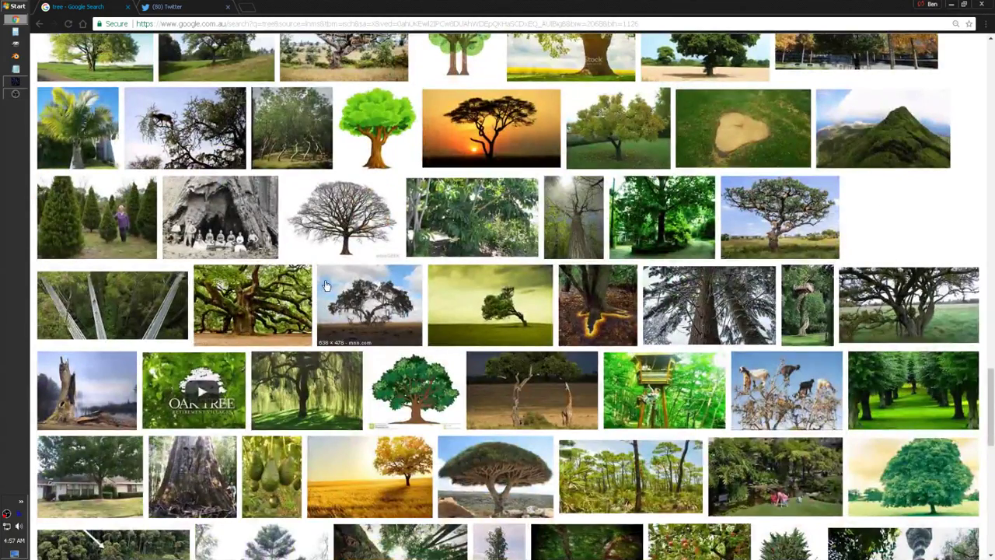
scroll(277, 323, "down", 2)
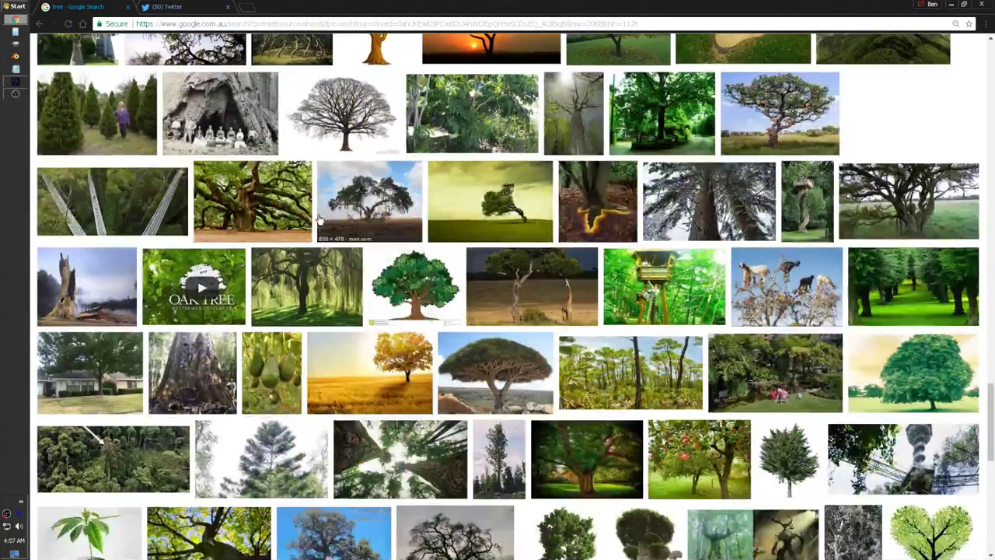
scroll(518, 230, "down", 1)
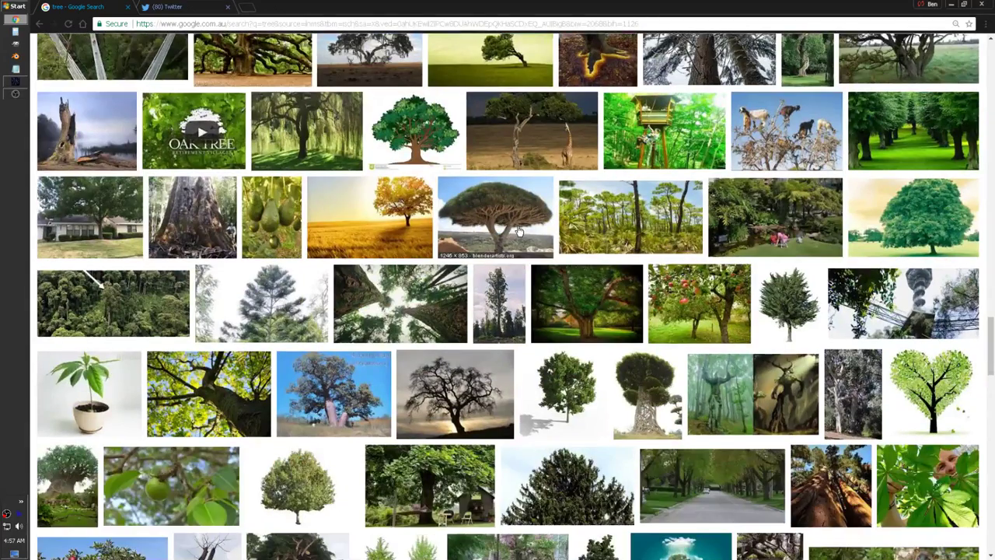
scroll(414, 334, "up", 15)
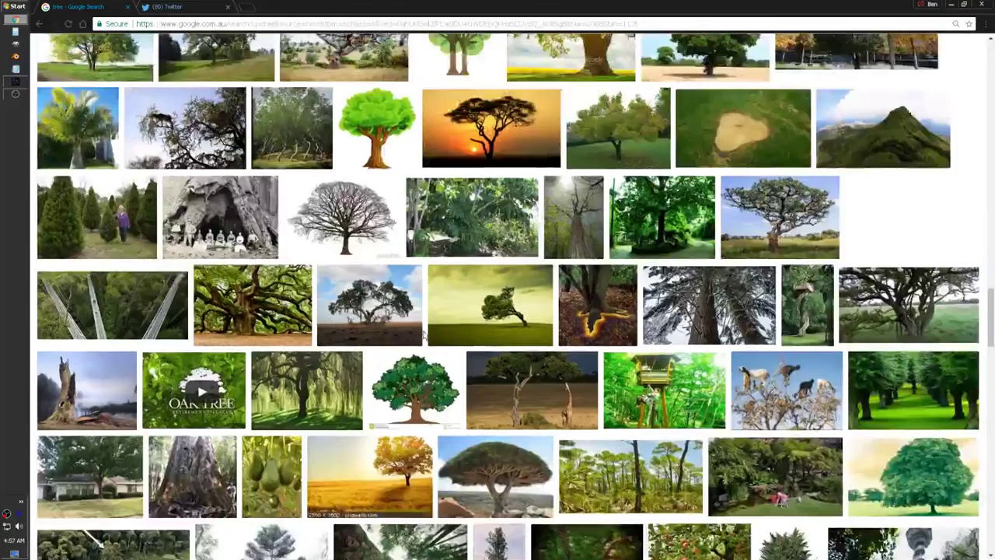
scroll(414, 334, "up", 1)
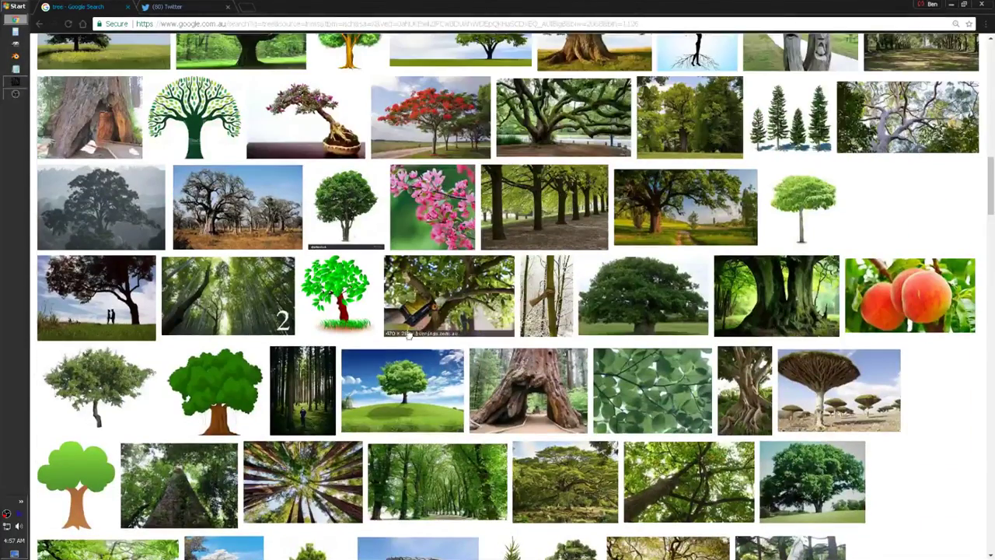
- Save the full-size "Tree 2 (PNG with transparency)" image to the Desktop as tree_alpha_ref
left_click(132, 380)
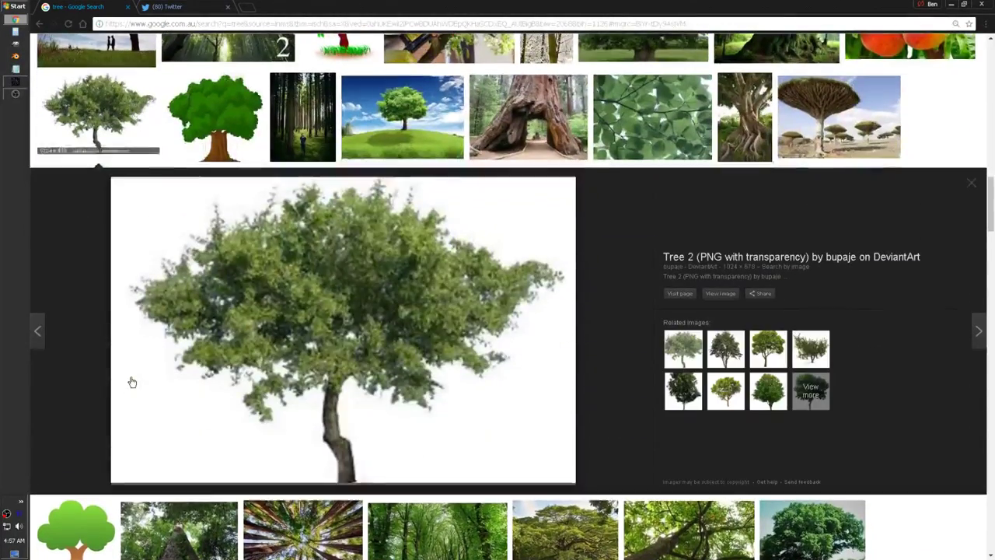
right_click(338, 293)
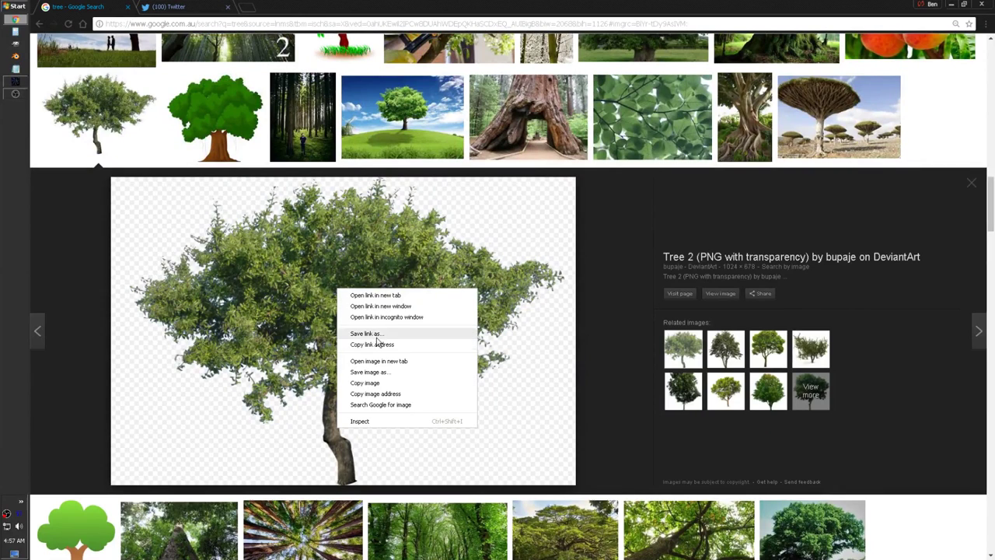
left_click(380, 362)
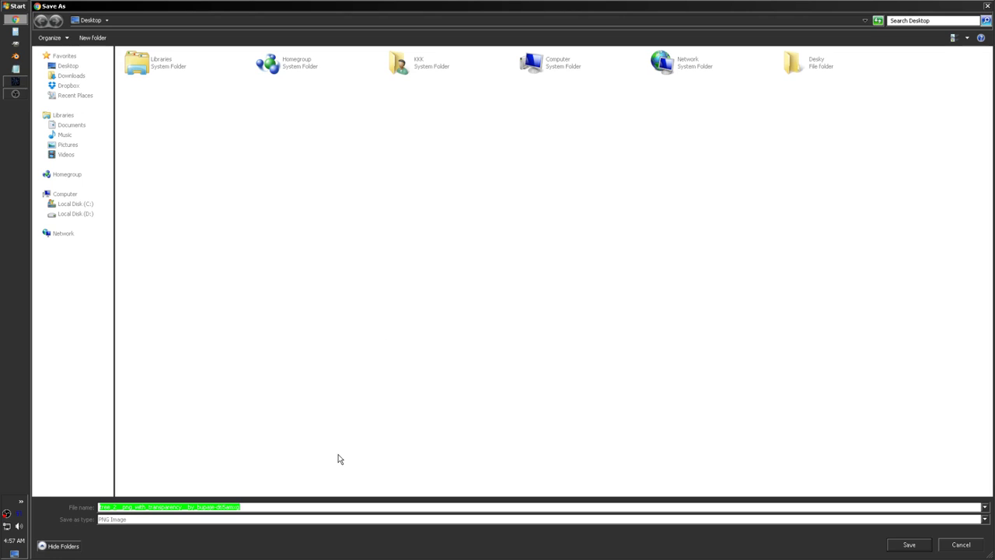
type("tree_alpha_ref")
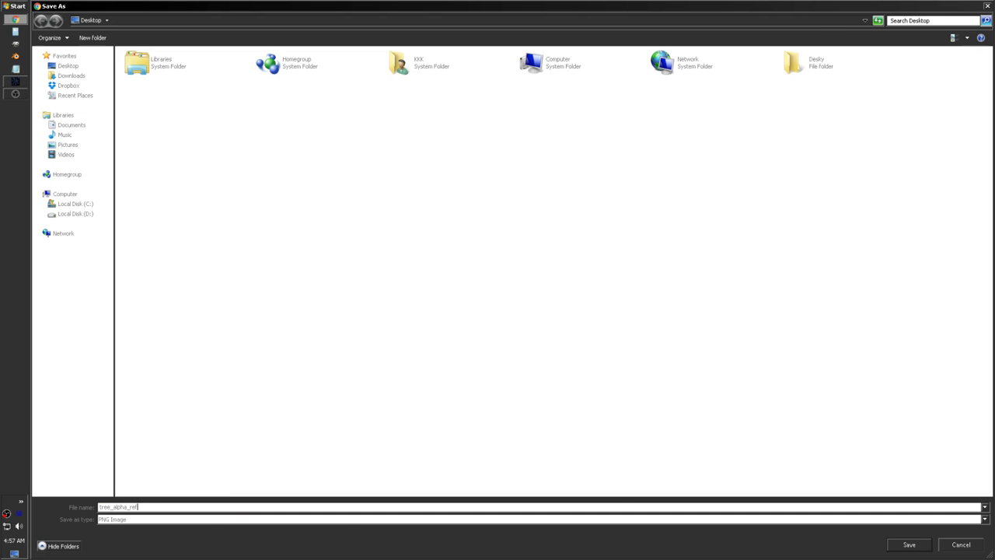
key("Return")
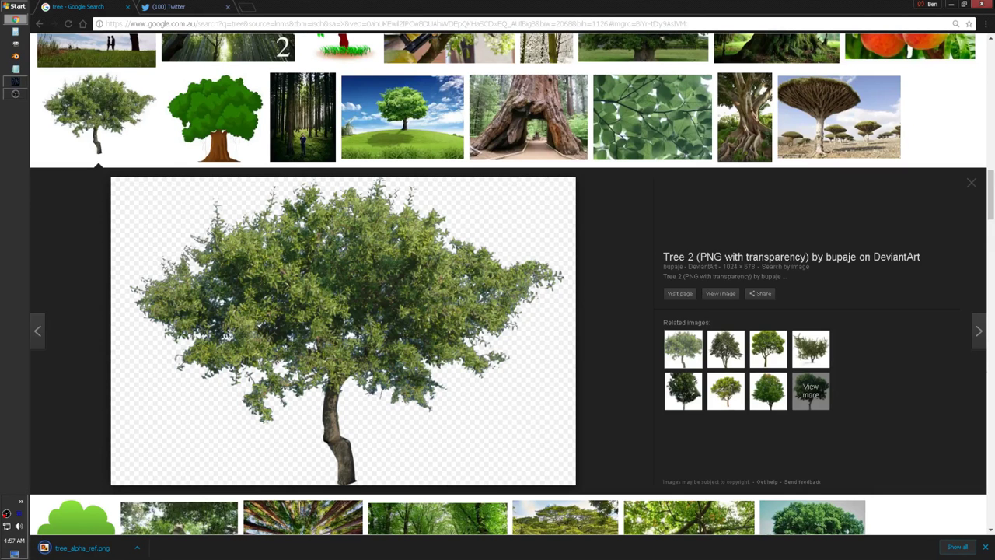
- Close the browser, open tree_alpha_ref.png from the desktop in GIMP, and maximize the image window
left_click(989, 5)
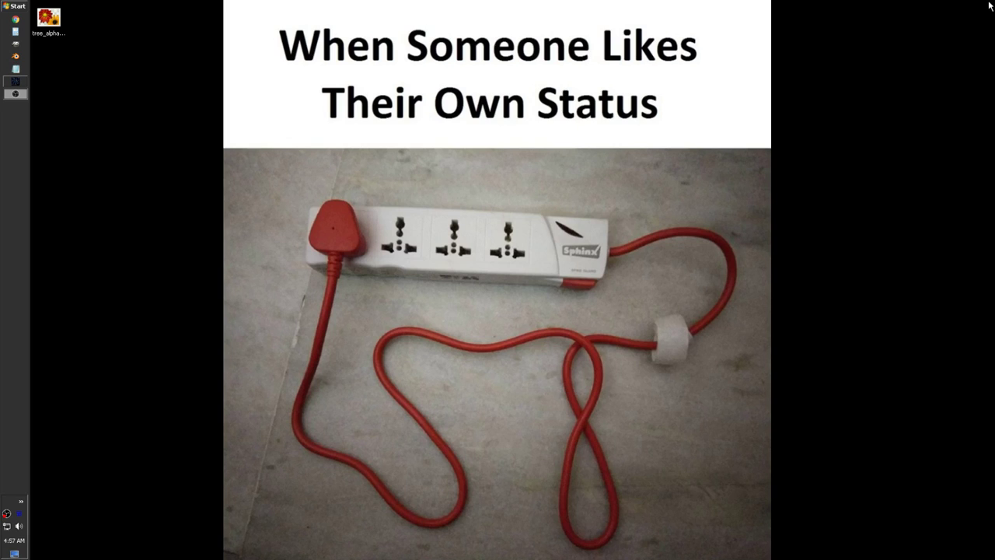
right_click(61, 18)
left_click(76, 33)
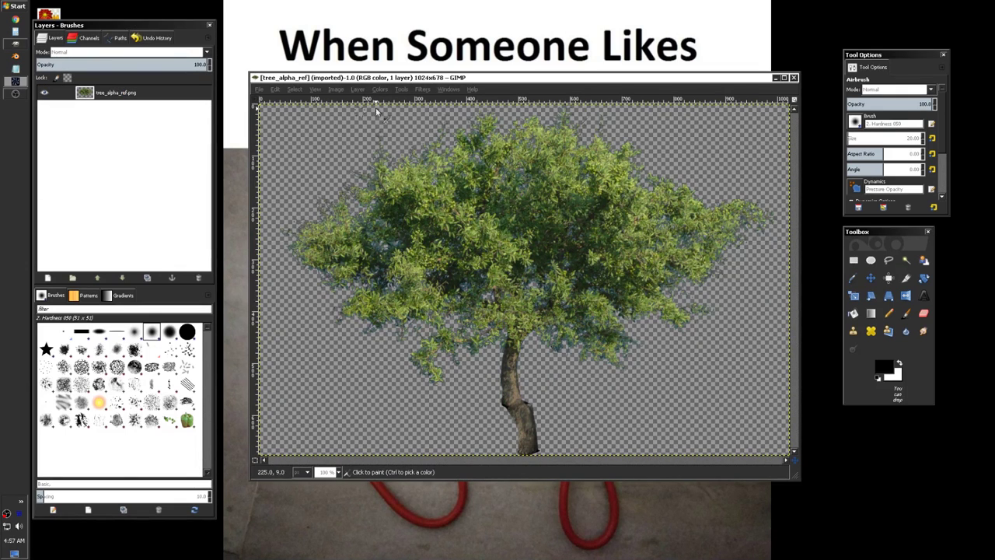
double_click(488, 78)
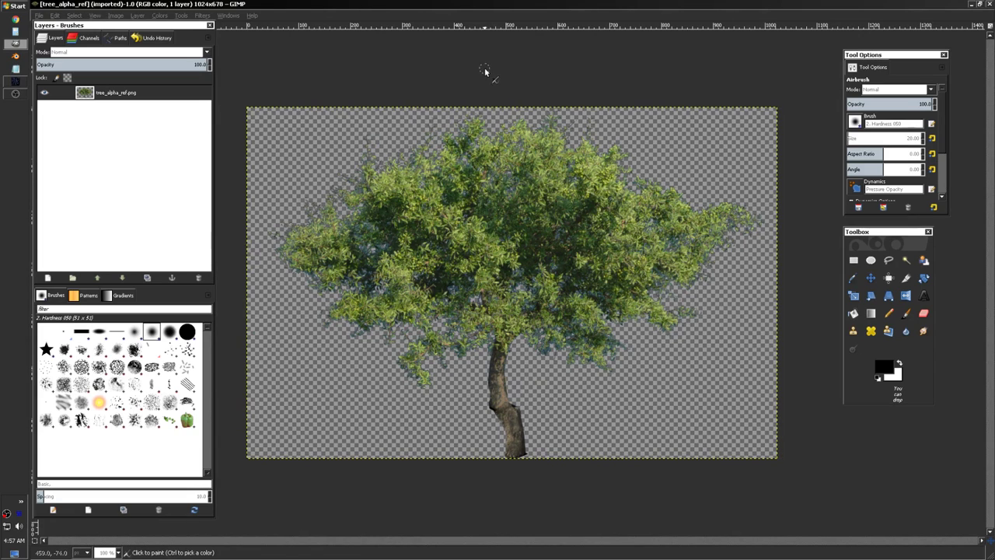
left_click(201, 15)
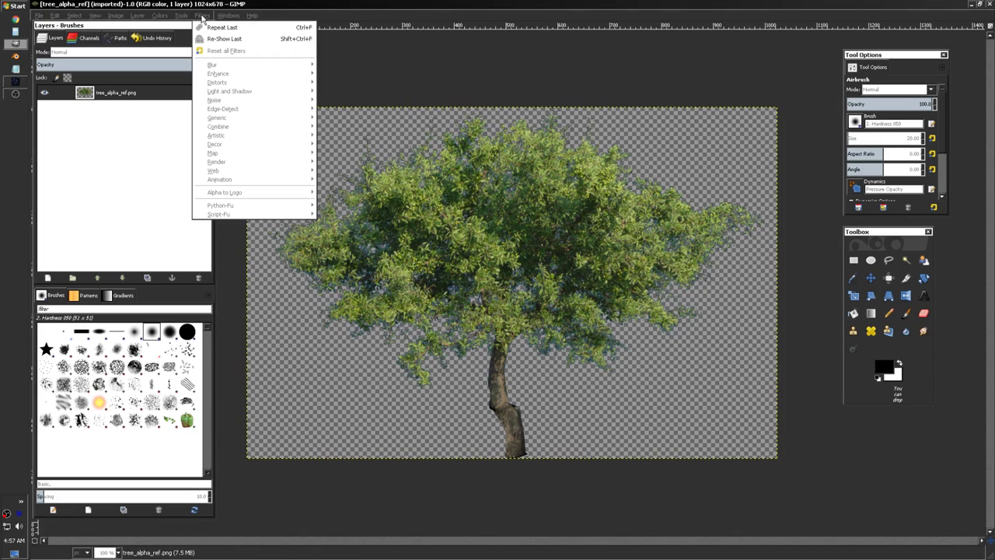
mouse_move(240, 141)
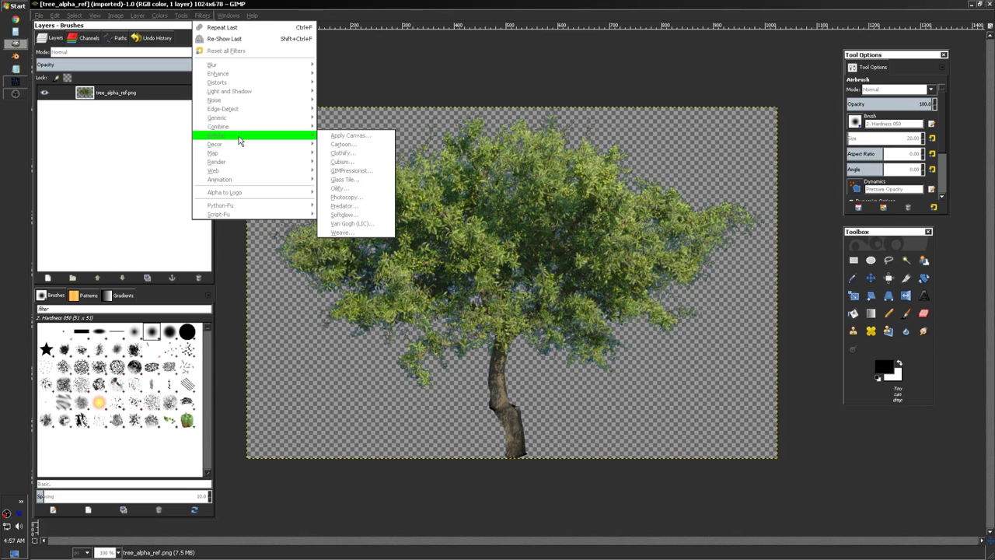
mouse_move(250, 81)
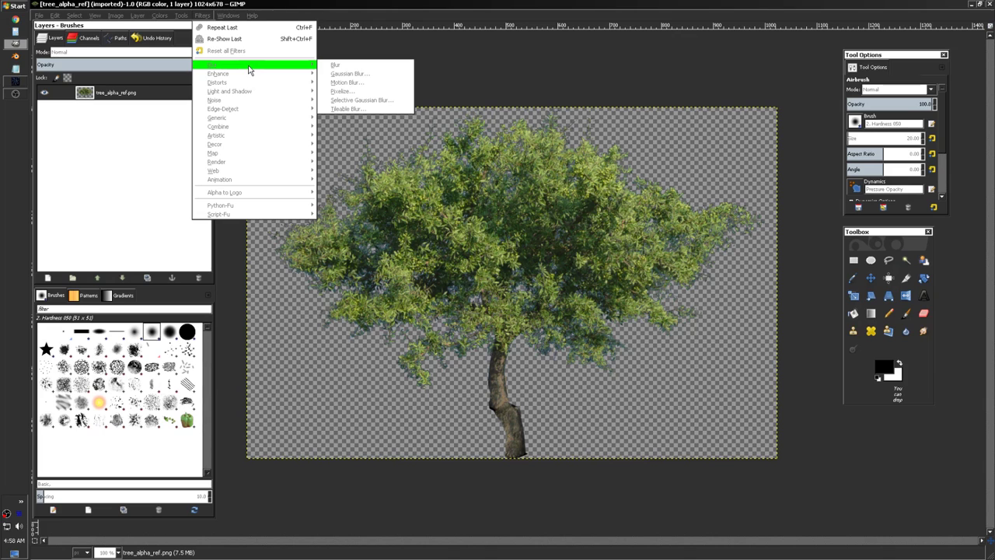
mouse_move(159, 16)
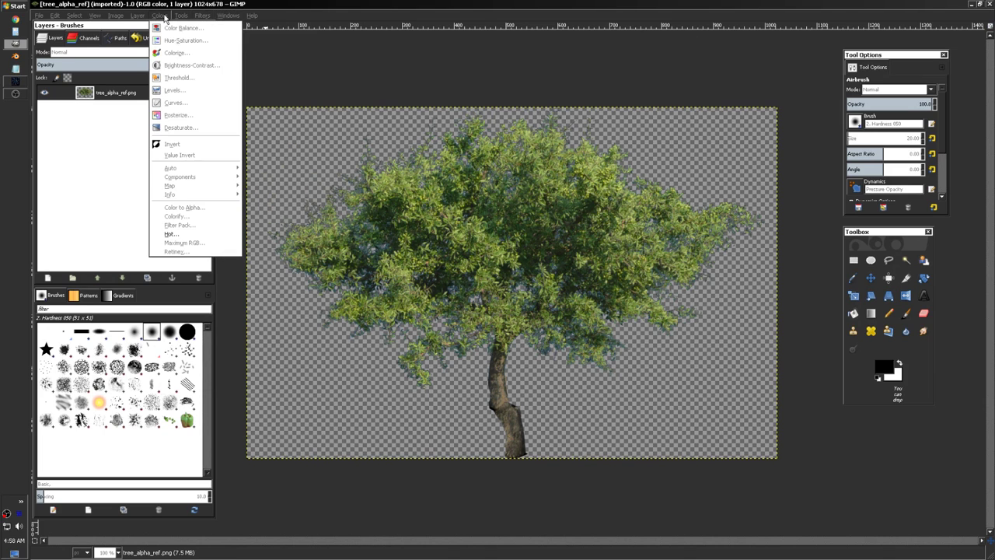
left_click(203, 118)
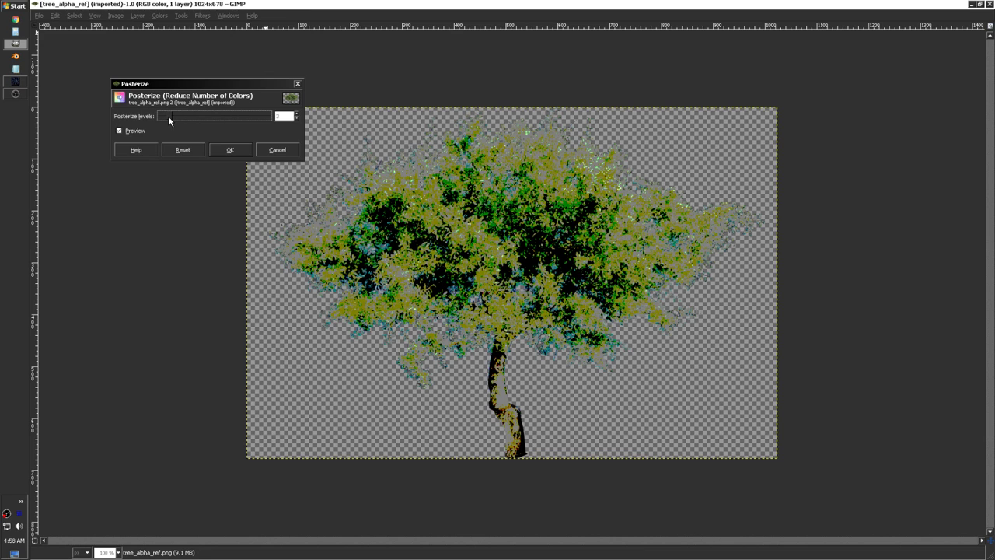
left_click(277, 149)
key("Tab")
- Duplicate the tree_alpha_ref.png layer and hide the original layer beneath the copy
right_click(118, 94)
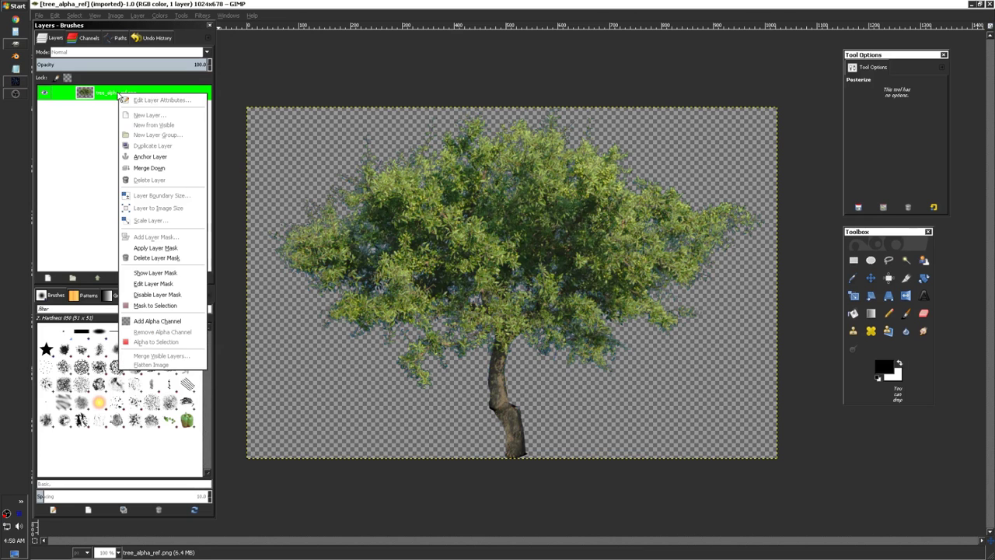
left_click(152, 146)
left_click(44, 107)
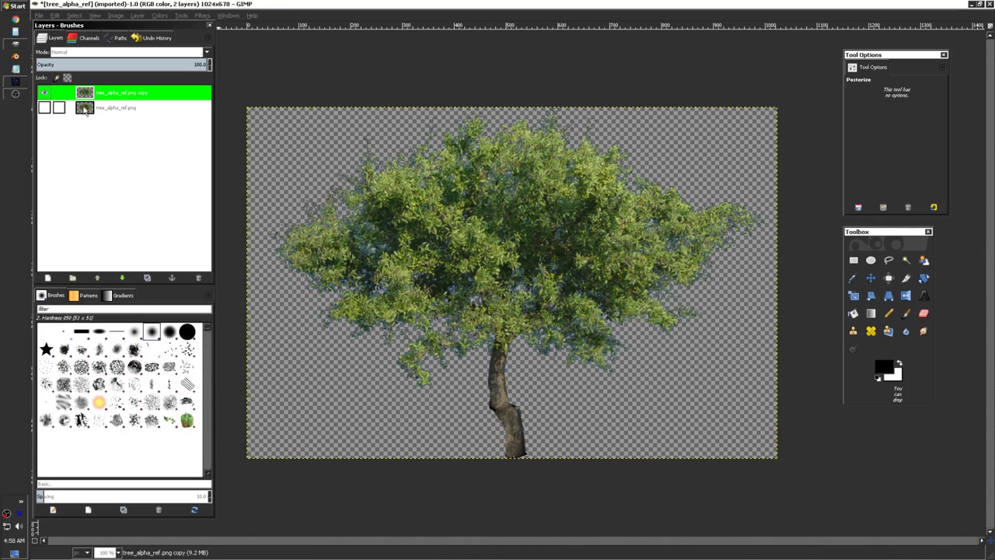
- Posterize the duplicated tree layer with 6 levels and restore the hidden tool docks
left_click(160, 17)
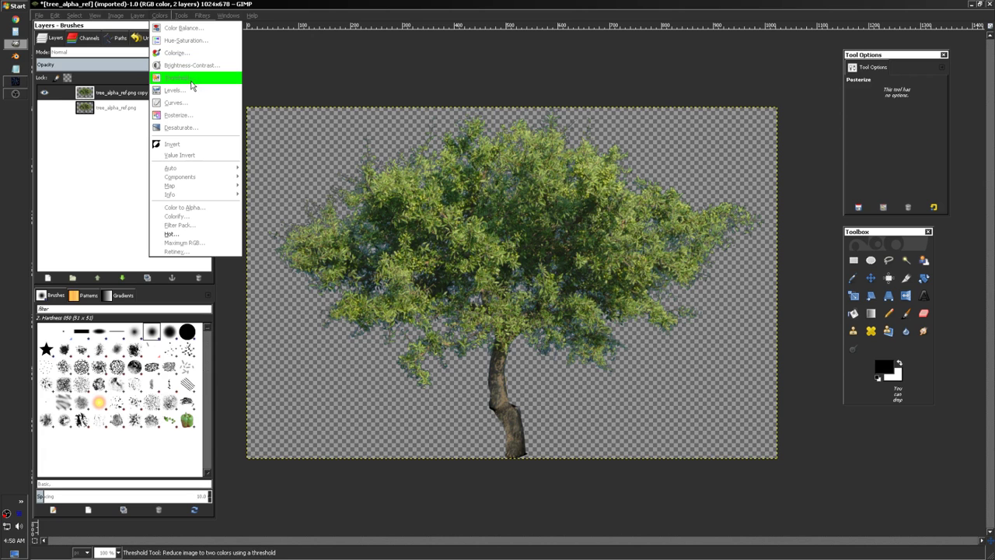
left_click(178, 115)
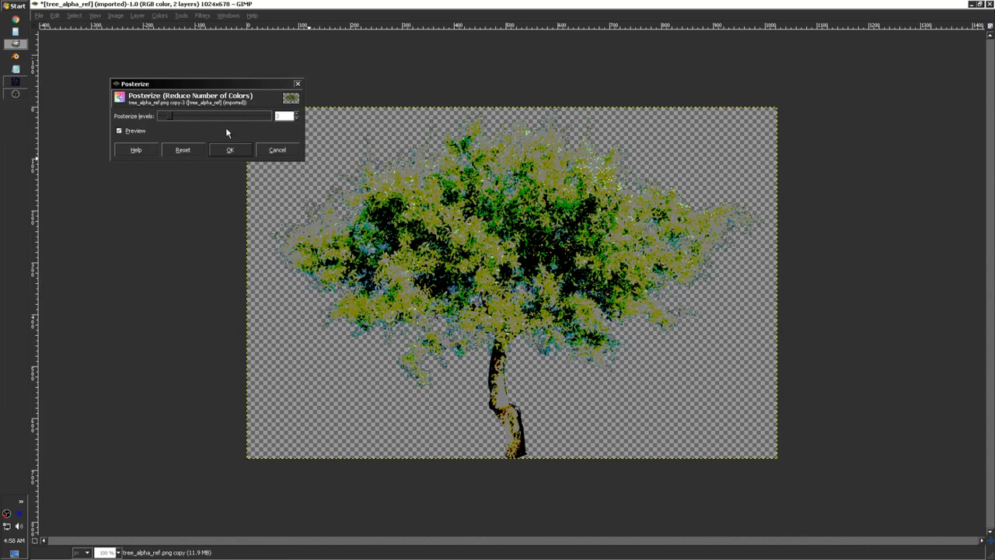
left_click_drag(167, 114, 186, 127)
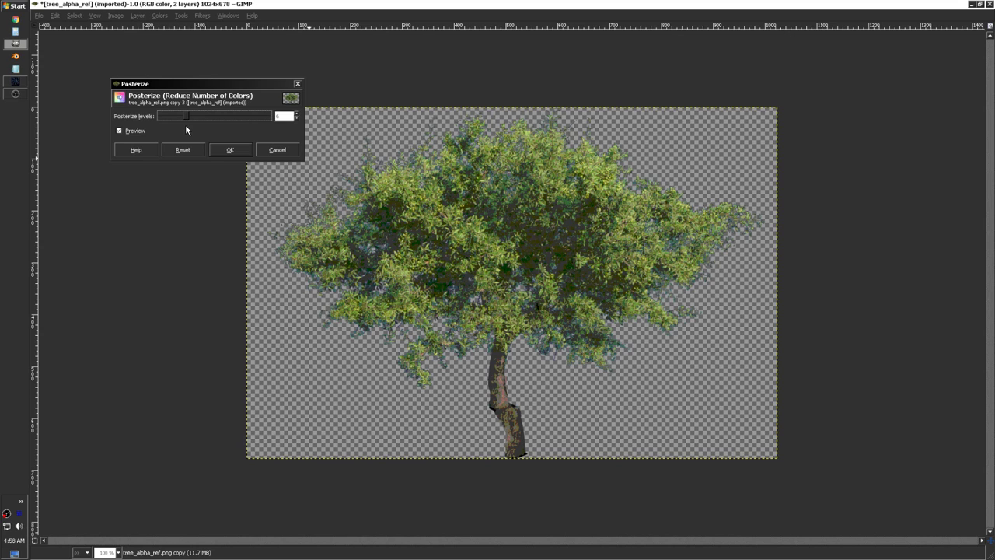
left_click(247, 152)
key("Tab")
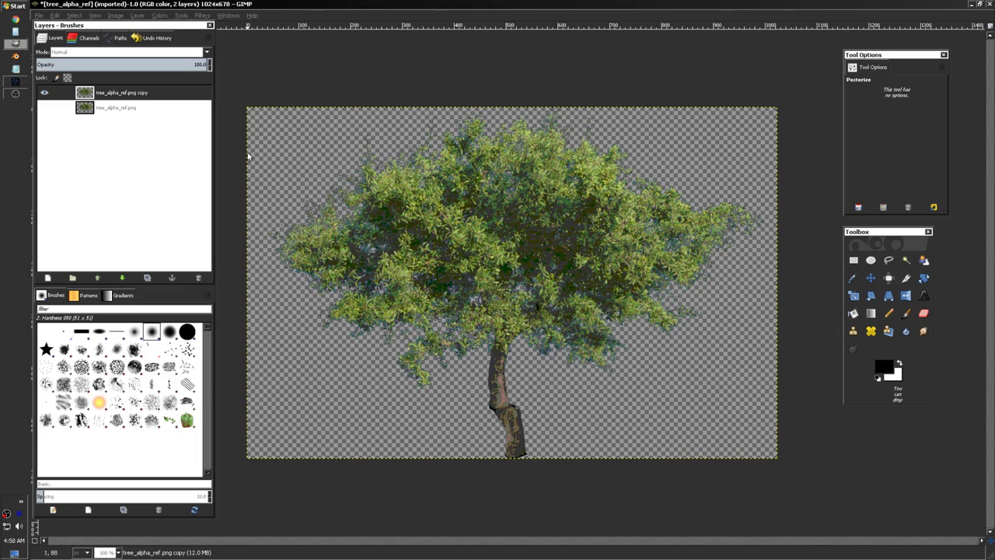
- Switch to Chrome, search Google for kuler, and open the Adobe Kuler colour wheel site
left_click(17, 21)
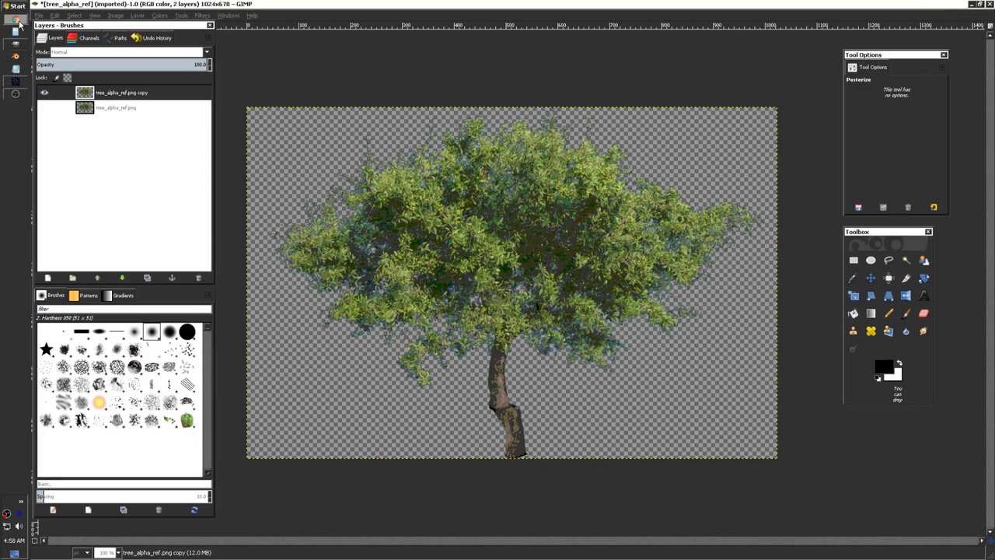
left_click(227, 7)
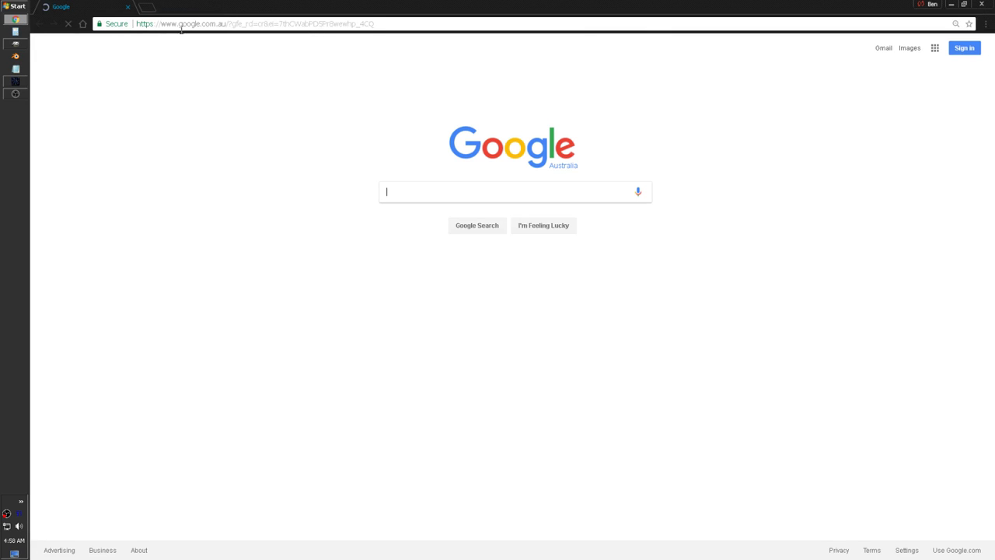
left_click(184, 24)
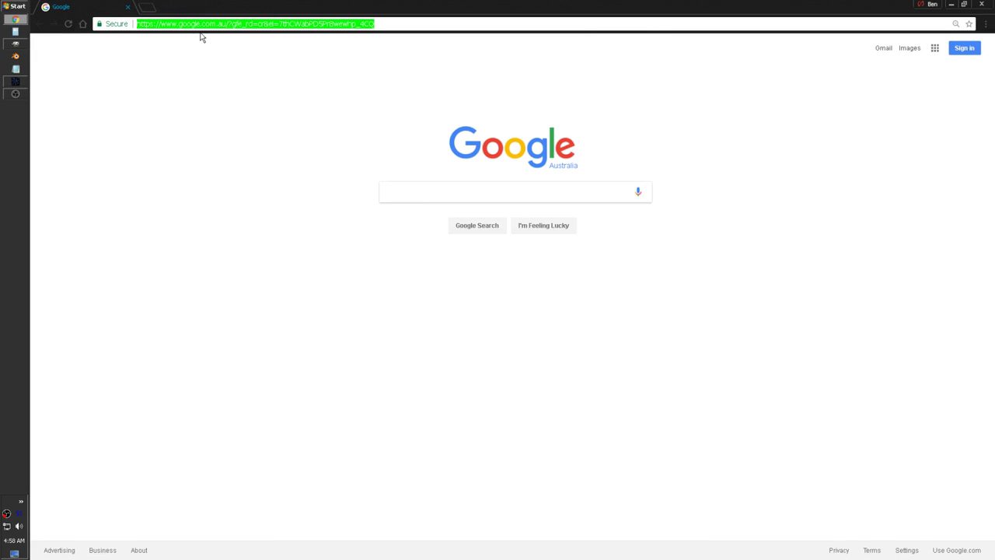
left_click(449, 188)
type("kuler")
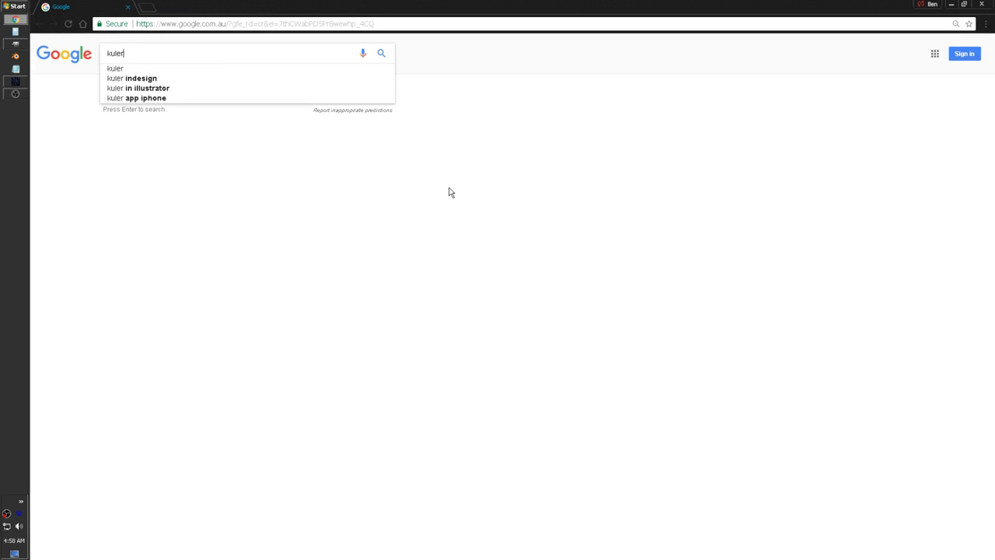
key("Return")
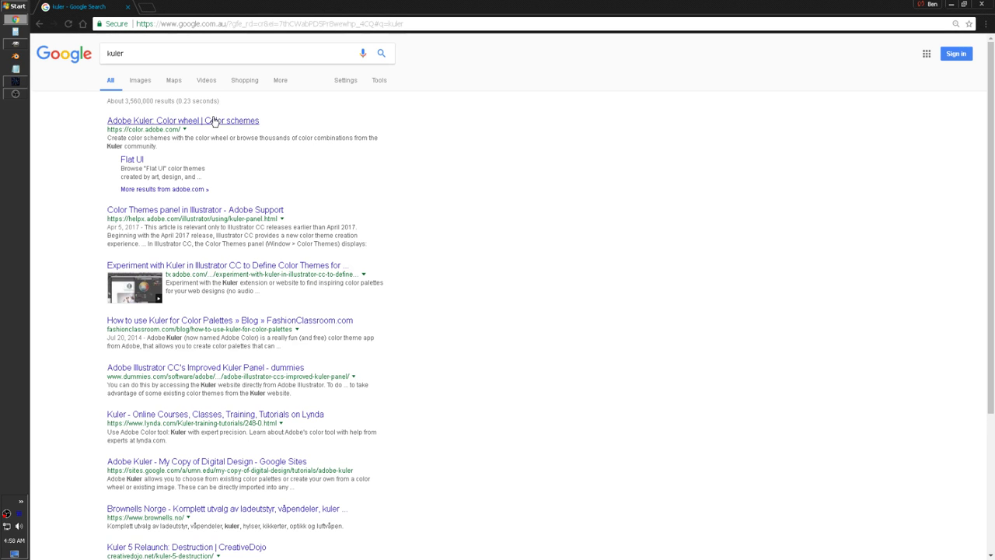
left_click(218, 119)
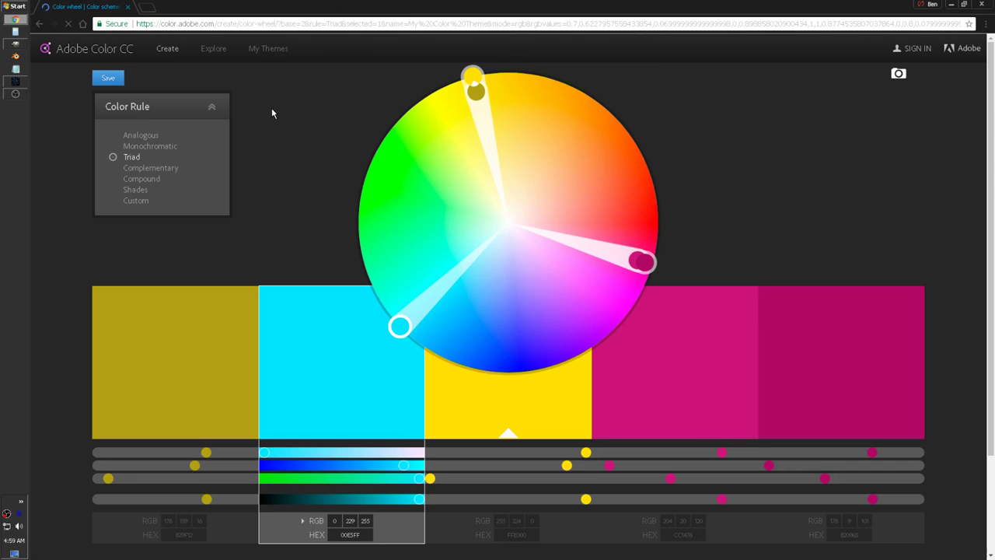
- Apply the Complementary colour rule, turn the base colour bright green, and make the second swatch a pale green, F1FFDF
left_click(161, 169)
left_click_drag(541, 366, 365, 263)
left_click_drag(639, 184, 492, 211)
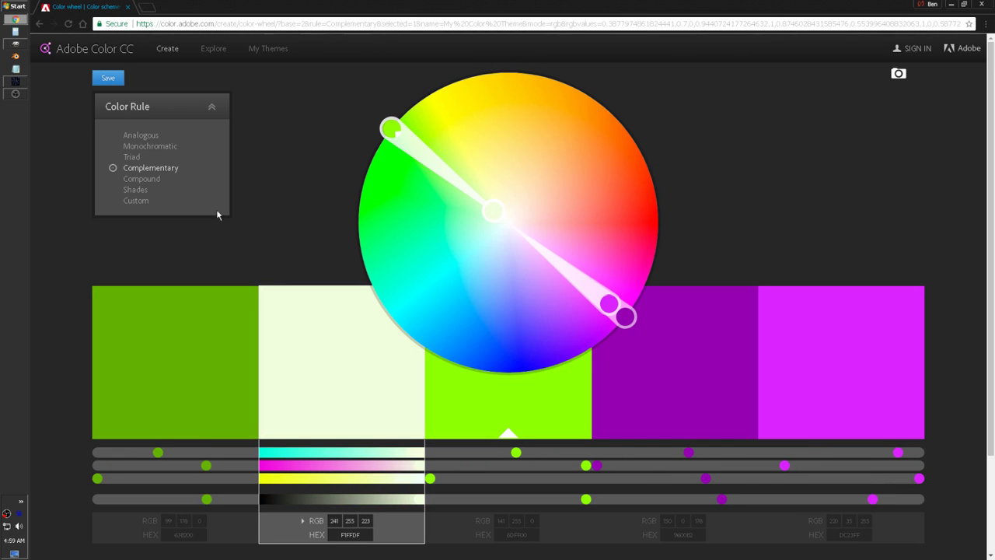
- Open the Explore collection of shared colour themes and look through the newest palettes
left_click(210, 49)
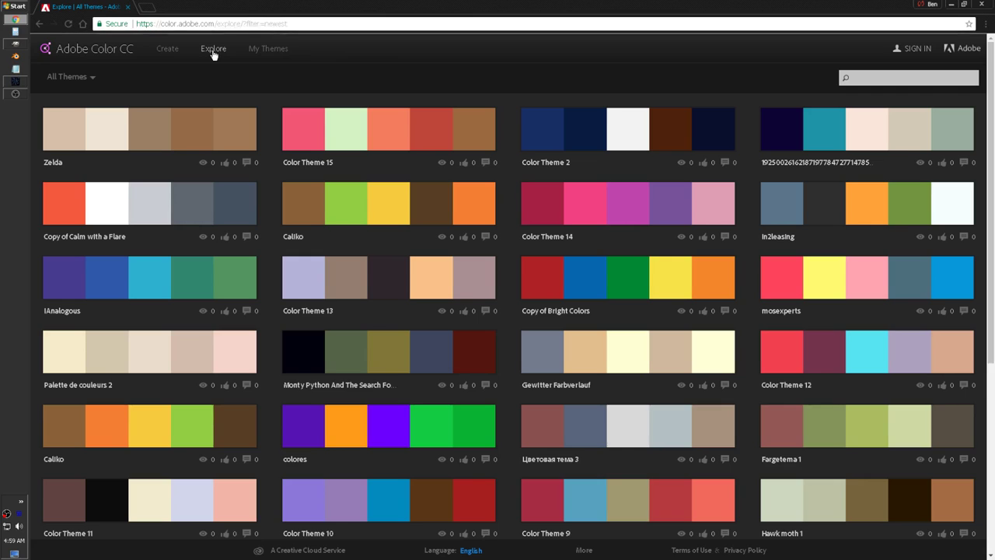
scroll(531, 153, "down", 2)
scroll(531, 164, "down", 13)
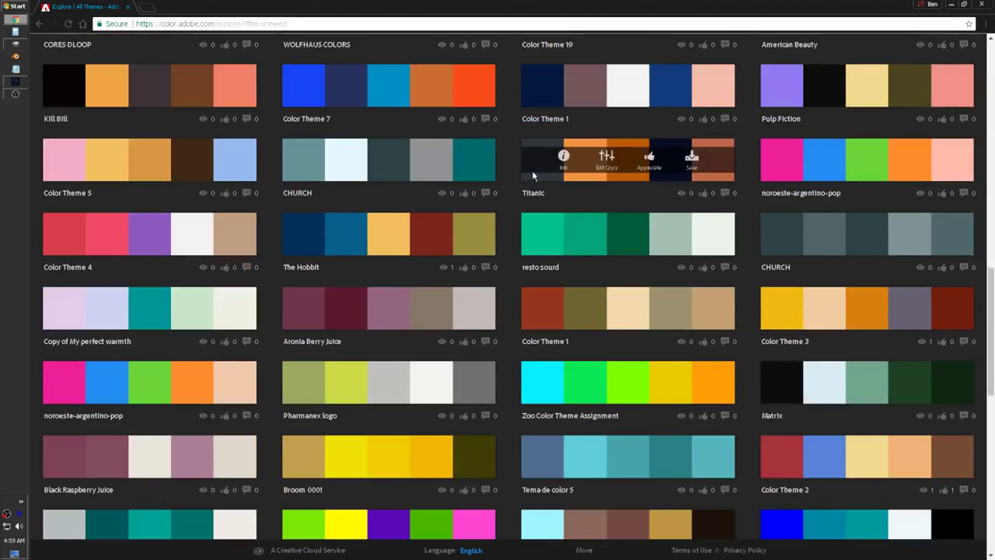
scroll(782, 258, "up", 14)
scroll(782, 259, "up", 5)
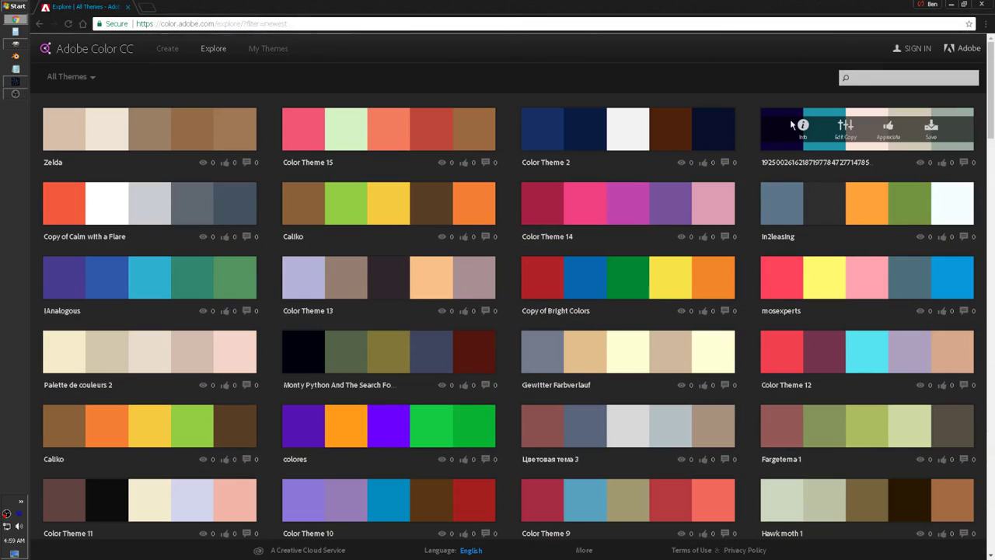
- Search the shared colour themes for tree
left_click(862, 81)
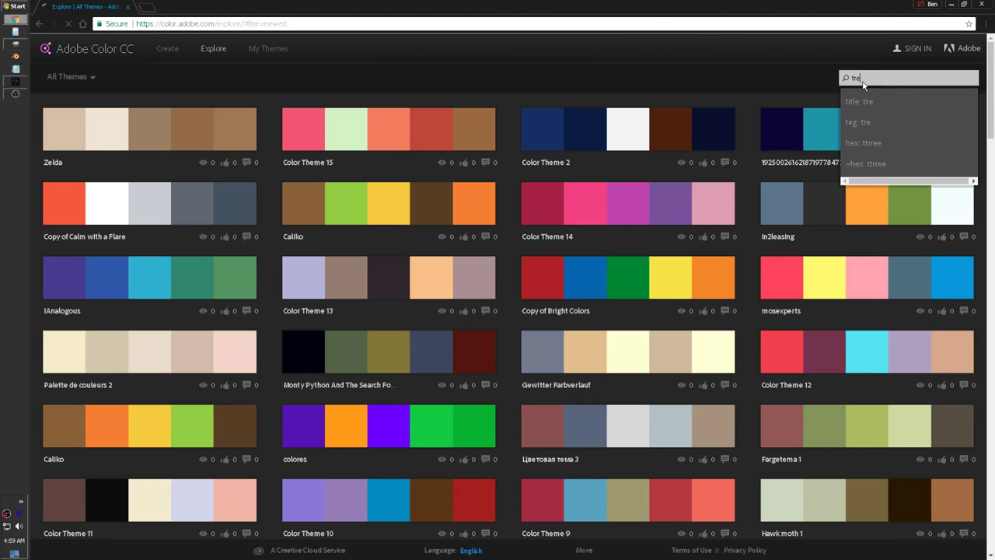
key("Return")
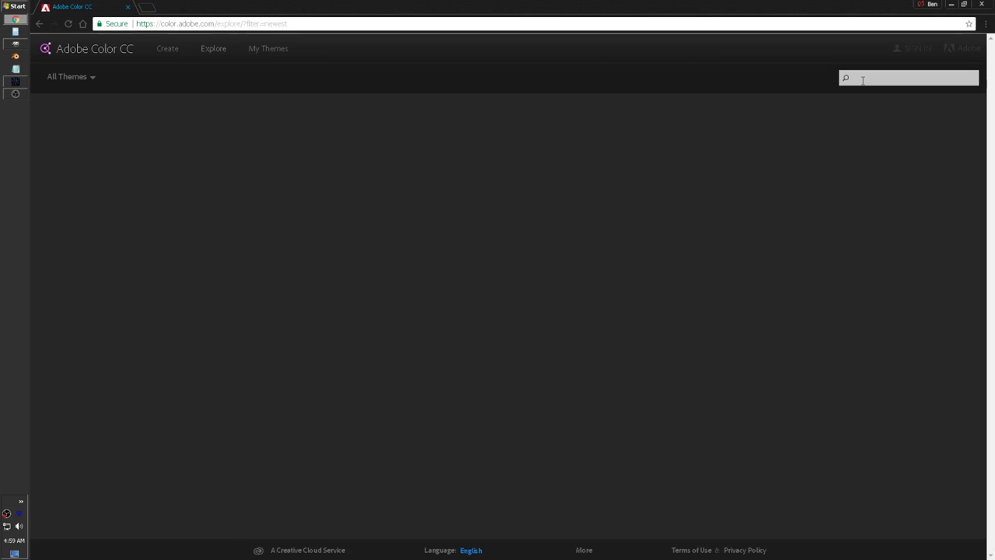
type("tree")
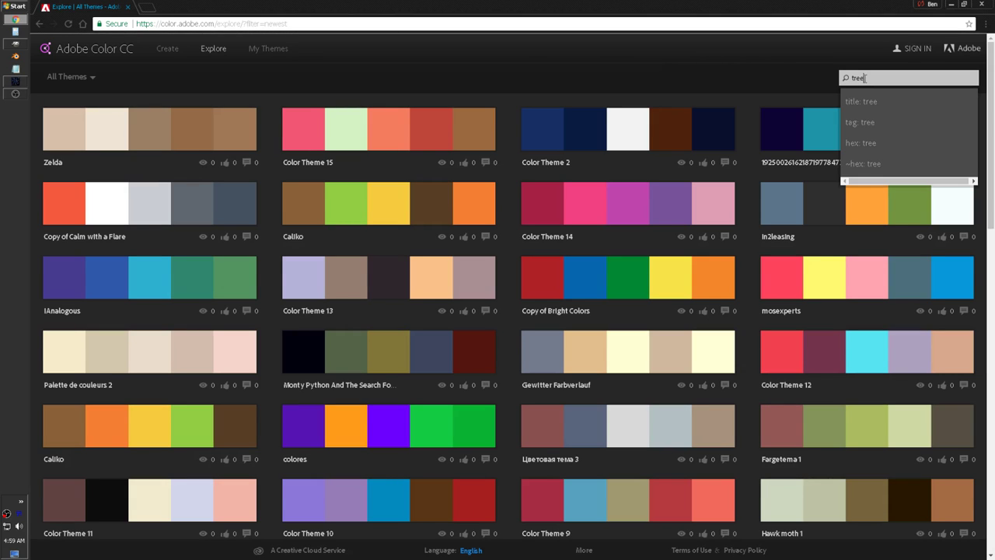
key("Return")
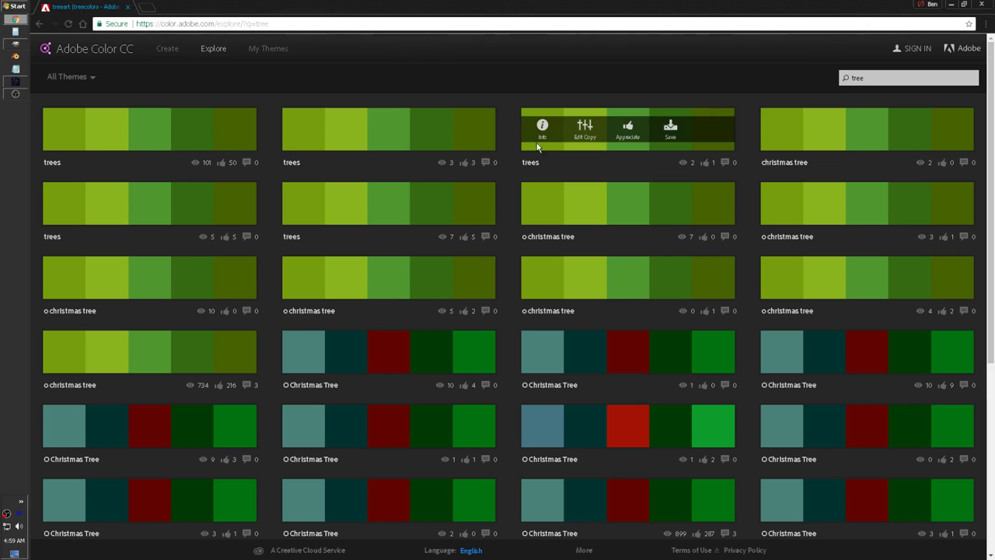
- Examine the tree-themed palettes and compare their leaf and bark colours for a suitable reference scheme
mouse_move(369, 125)
scroll(369, 125, "down", 8)
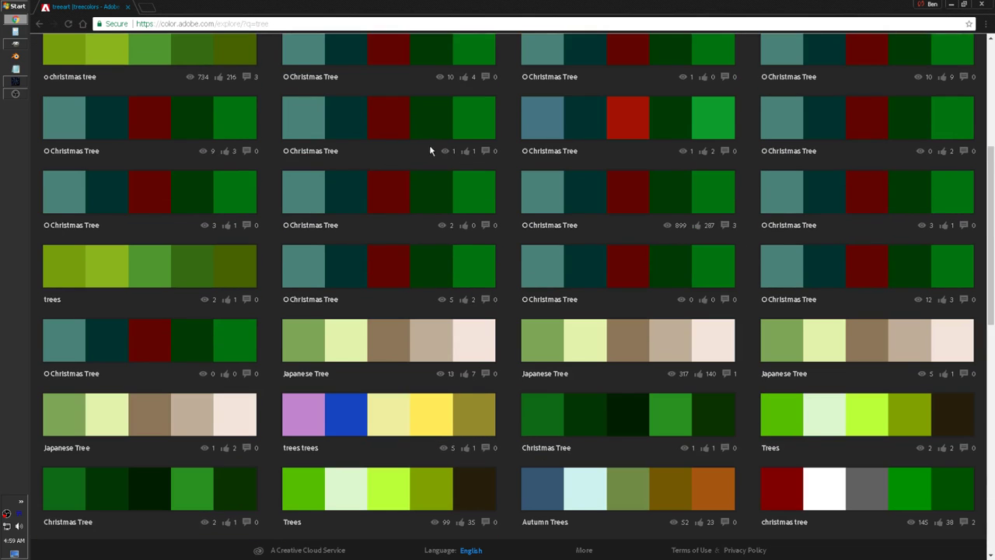
scroll(435, 143, "down", 5)
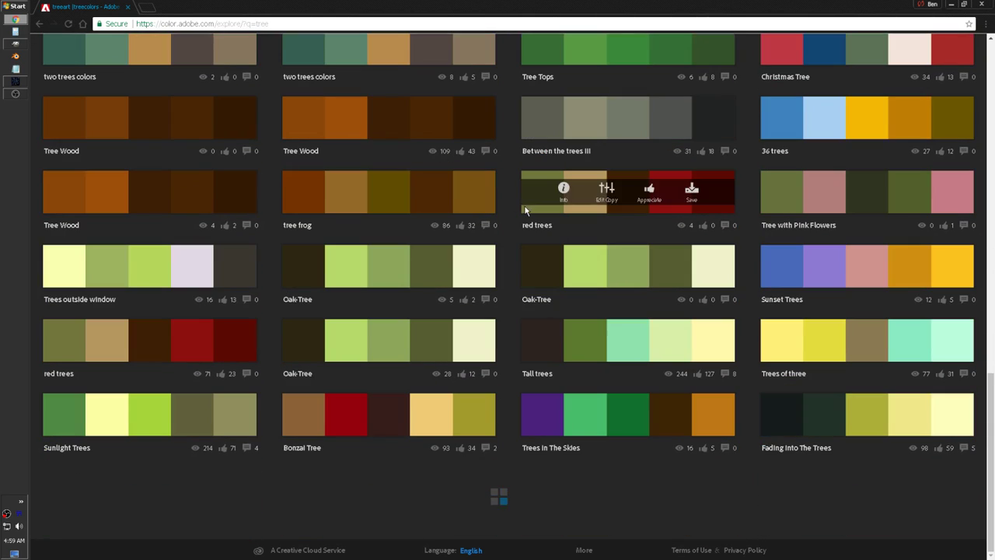
scroll(416, 267, "down", 3)
scroll(420, 263, "down", 3)
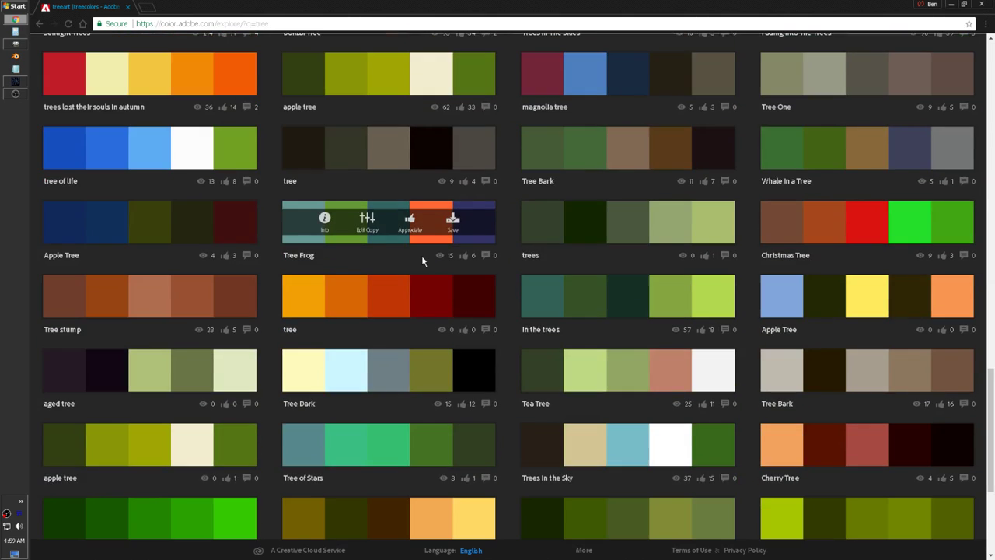
scroll(421, 261, "down", 2)
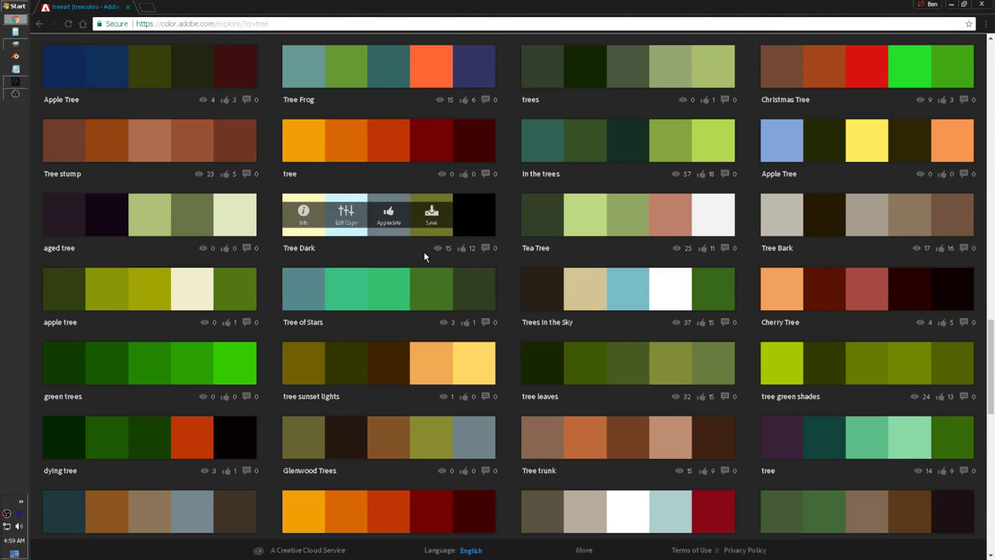
scroll(423, 253, "down", 1)
scroll(421, 254, "down", 5)
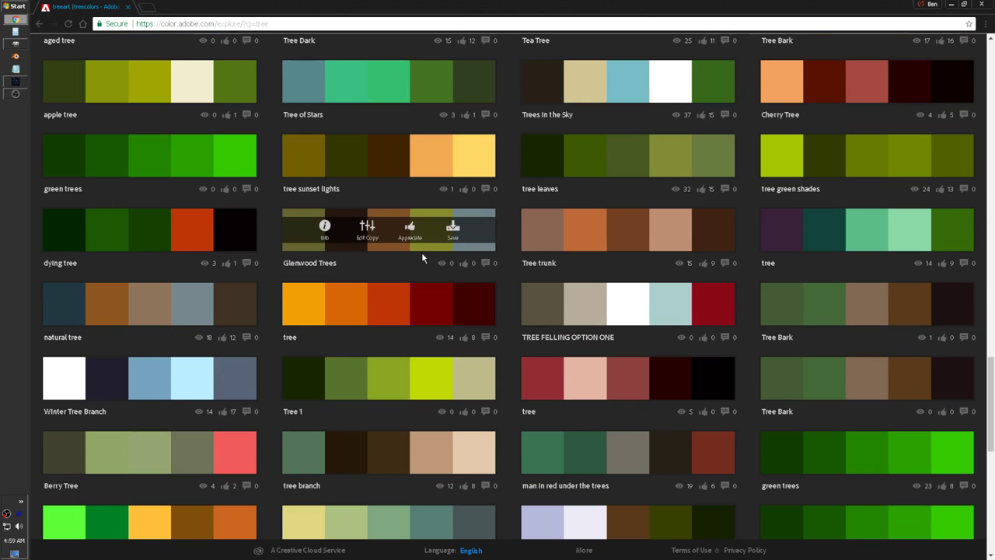
scroll(425, 262, "down", 2)
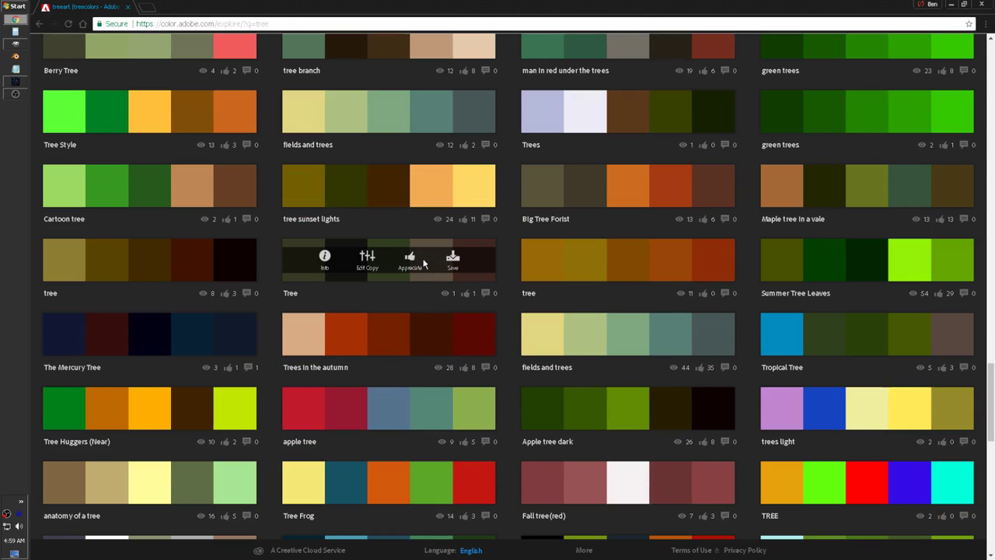
scroll(380, 244, "down", 2)
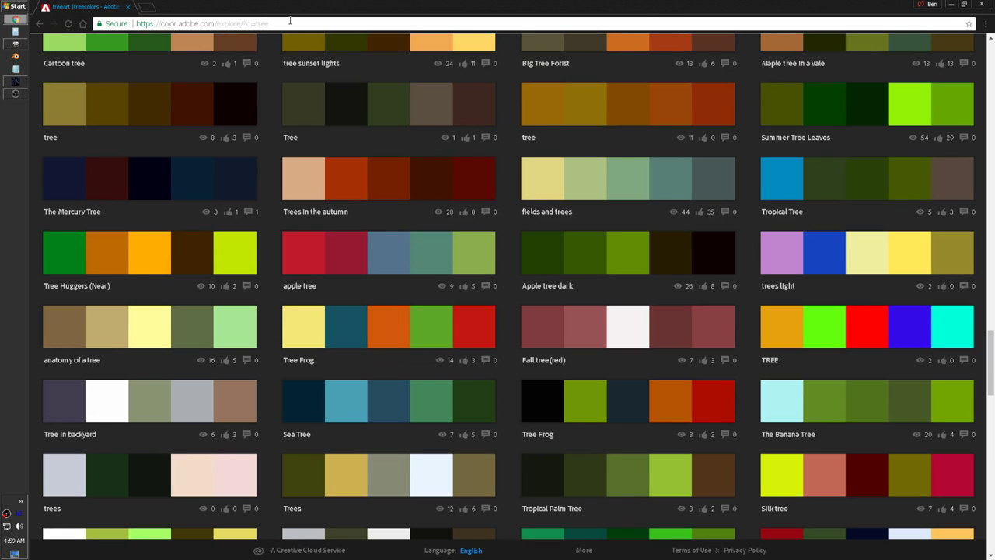
left_click_drag(289, 21, 203, 18)
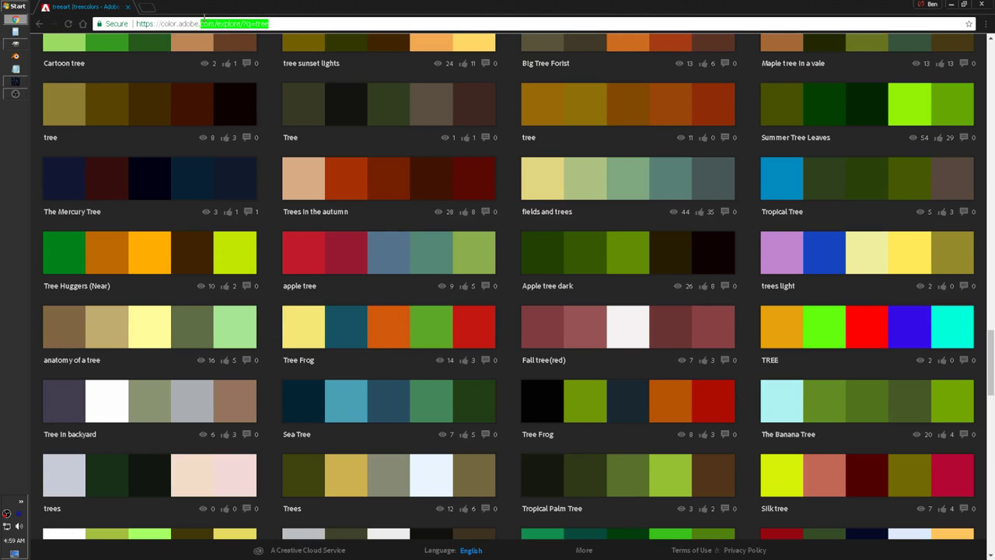
left_click(276, 22)
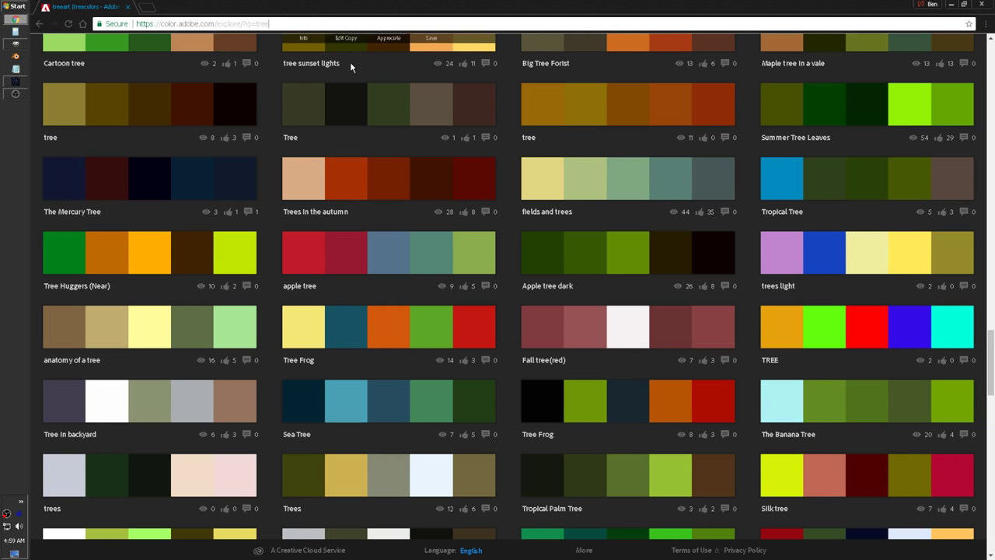
scroll(352, 66, "down", 5)
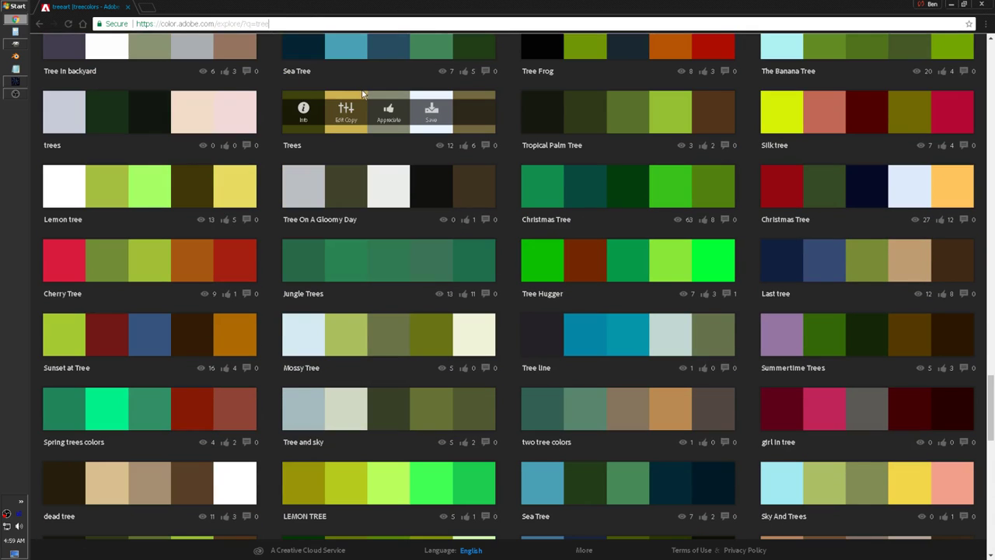
scroll(362, 93, "down", 4)
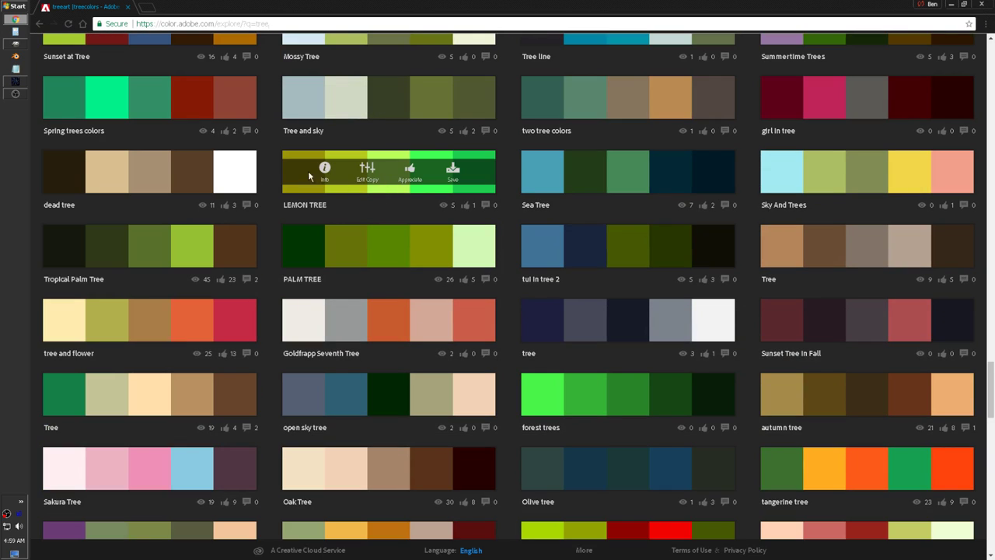
scroll(299, 151, "up", 2)
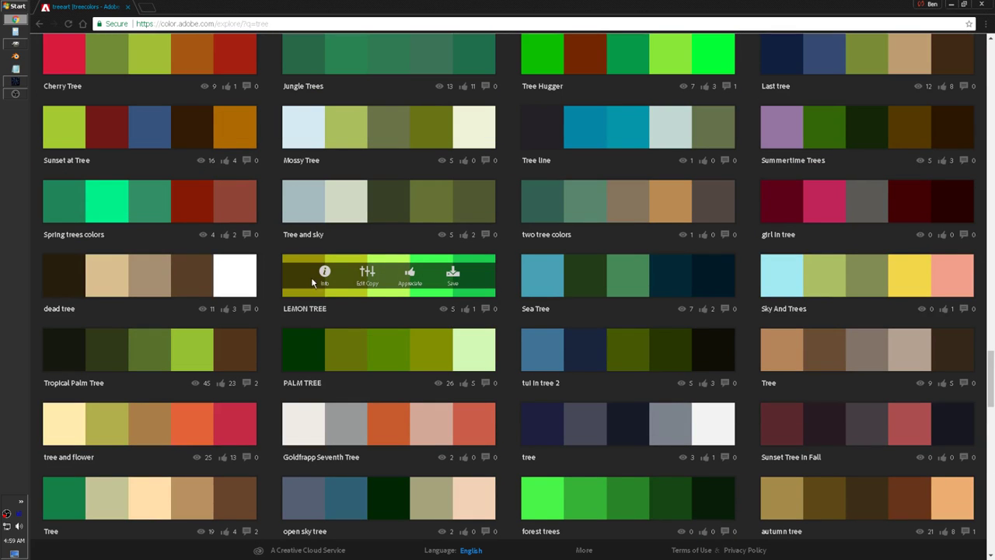
scroll(674, 320, "up", 3)
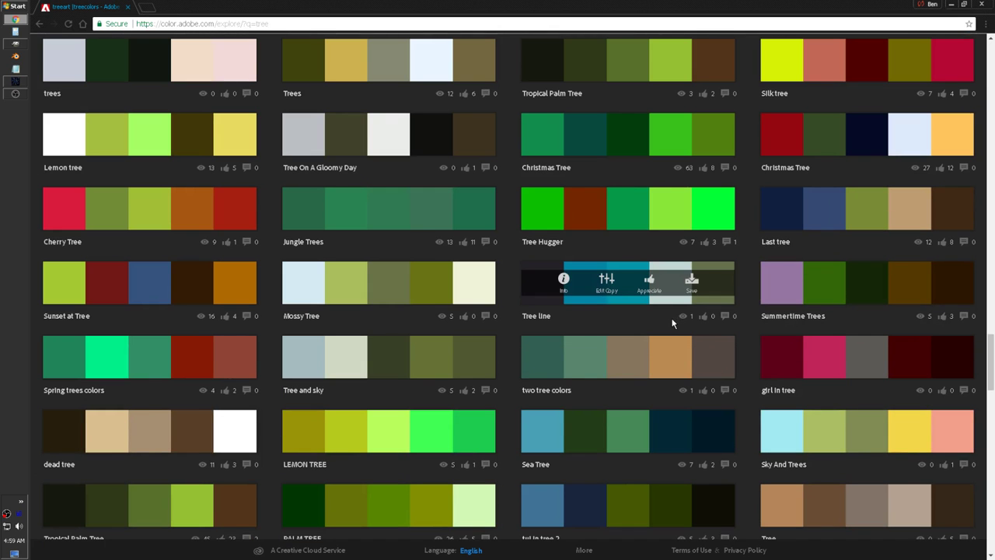
scroll(580, 331, "up", 10)
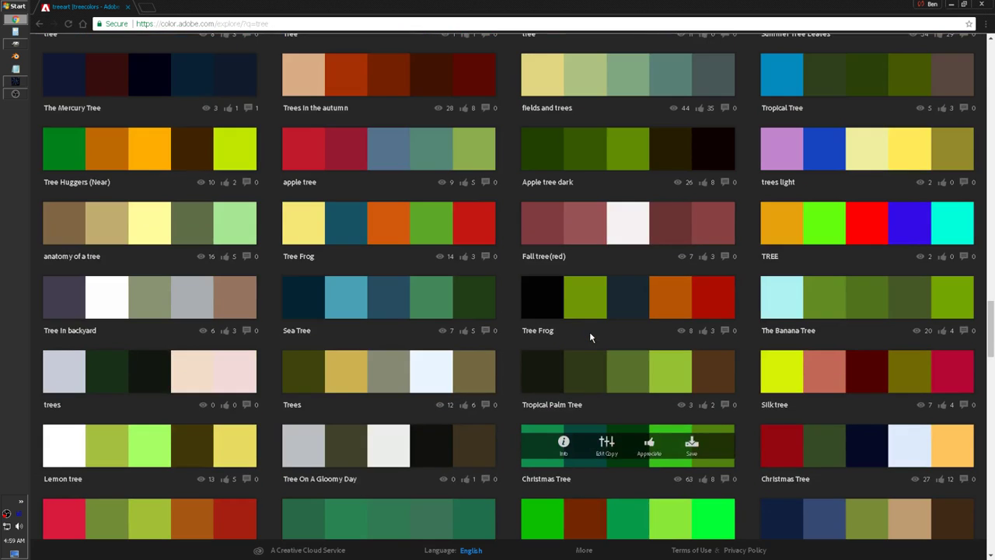
scroll(586, 334, "down", 3)
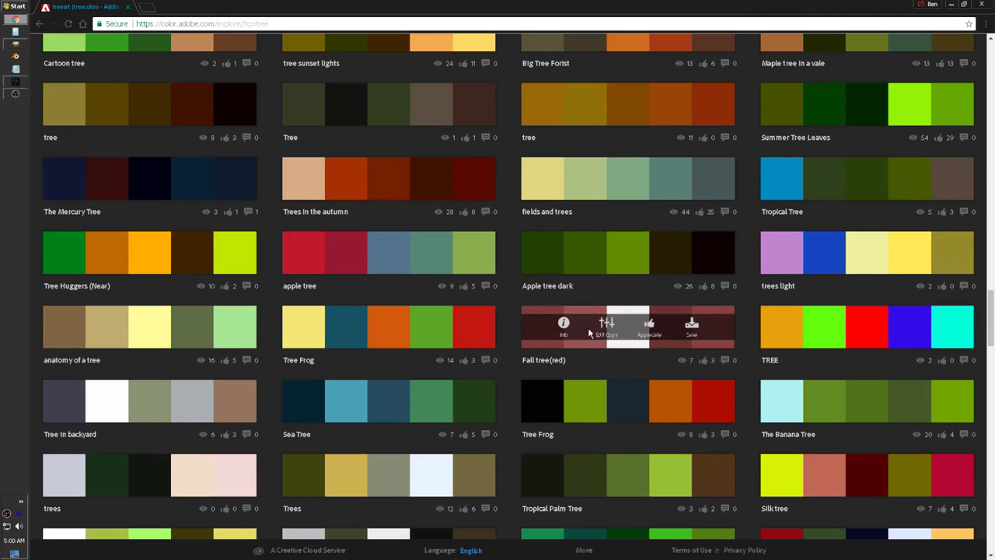
scroll(424, 287, "up", 13)
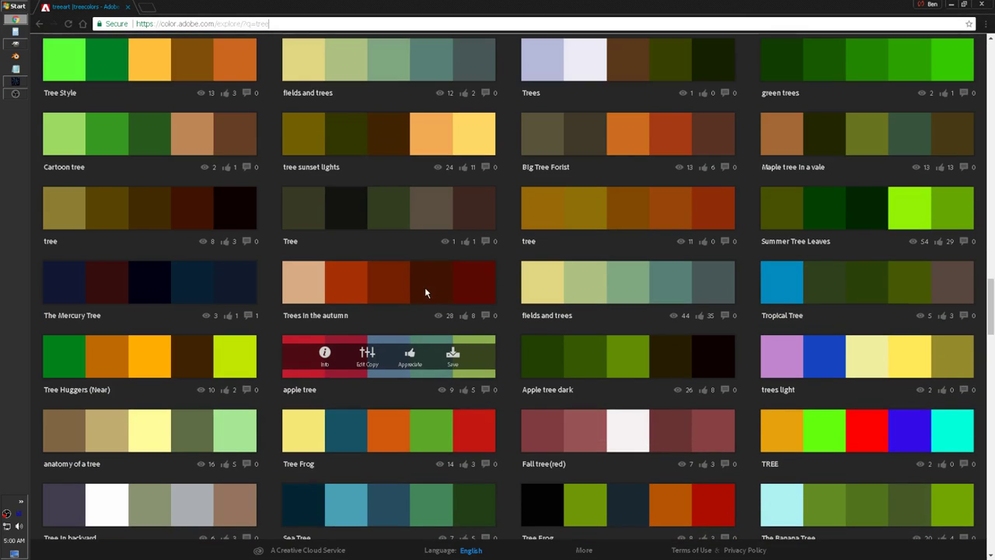
scroll(438, 282, "up", 15)
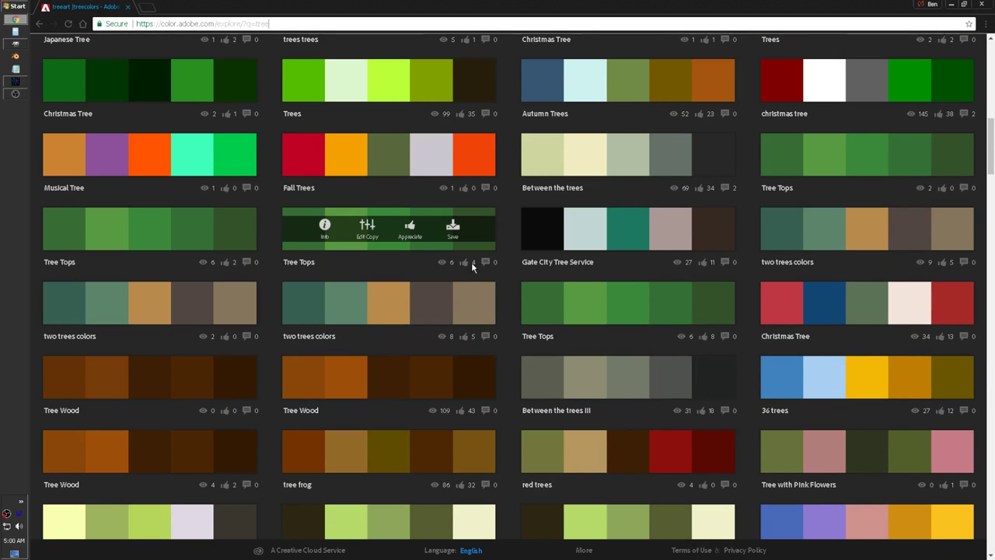
scroll(478, 262, "up", 12)
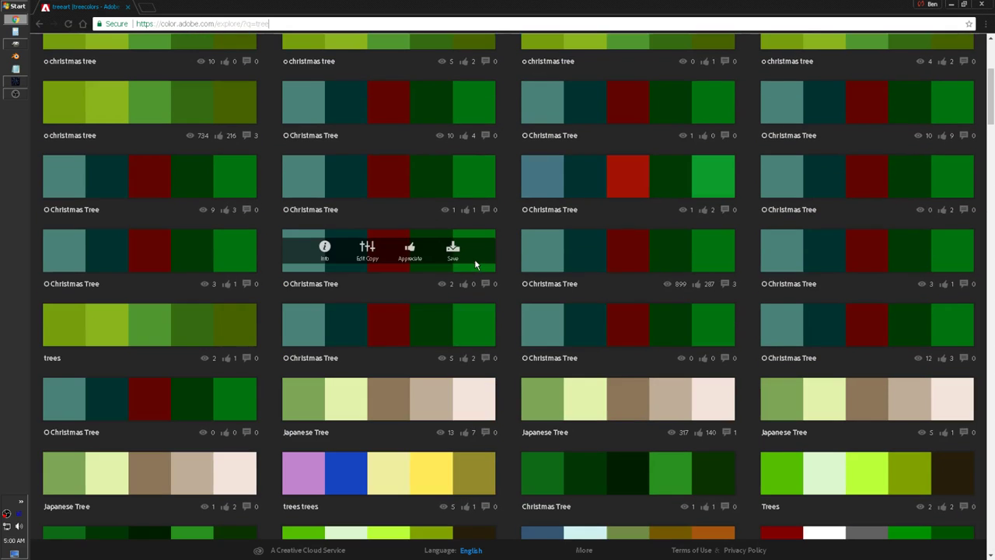
scroll(472, 248, "up", 2)
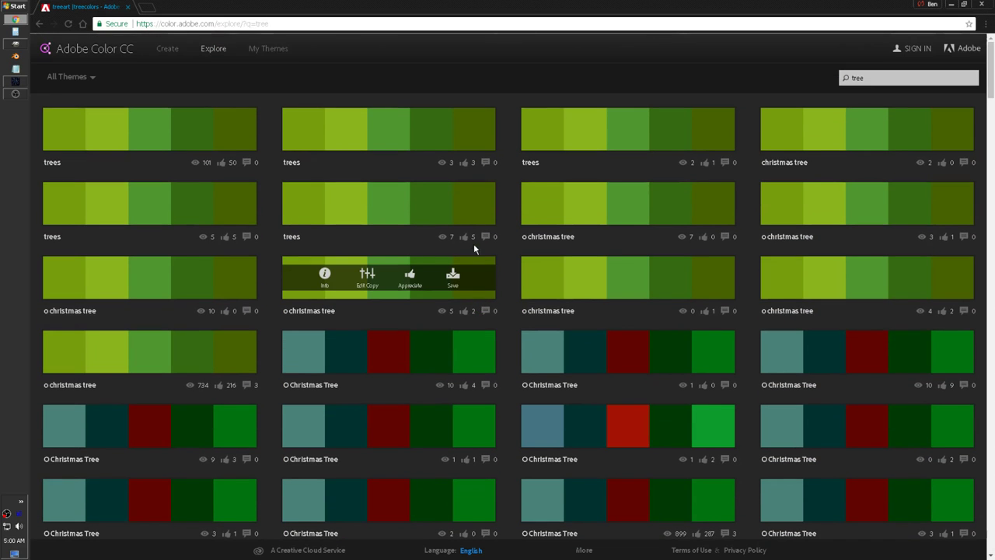
scroll(478, 249, "down", 15)
scroll(427, 307, "down", 5)
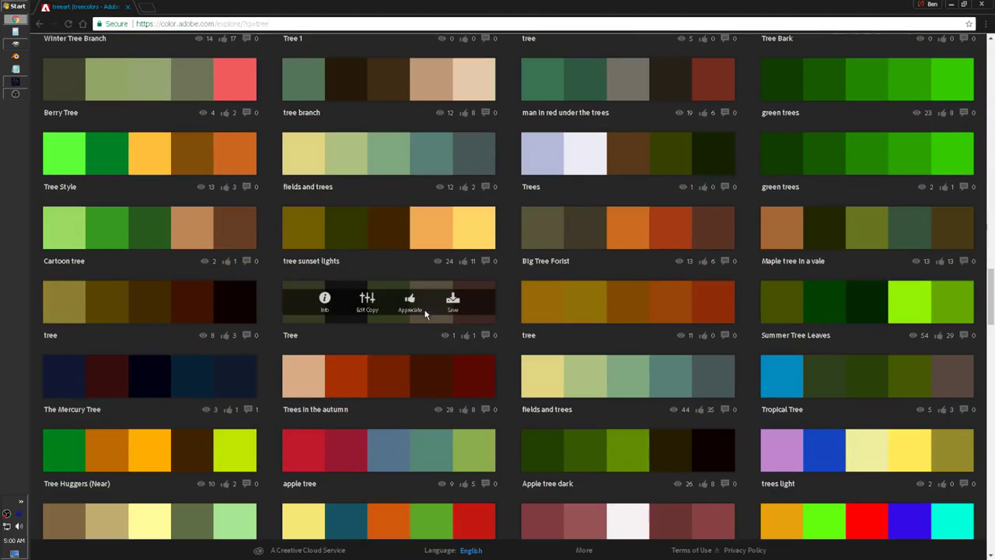
scroll(427, 303, "down", 2)
scroll(414, 262, "up", 2)
scroll(426, 266, "down", 6)
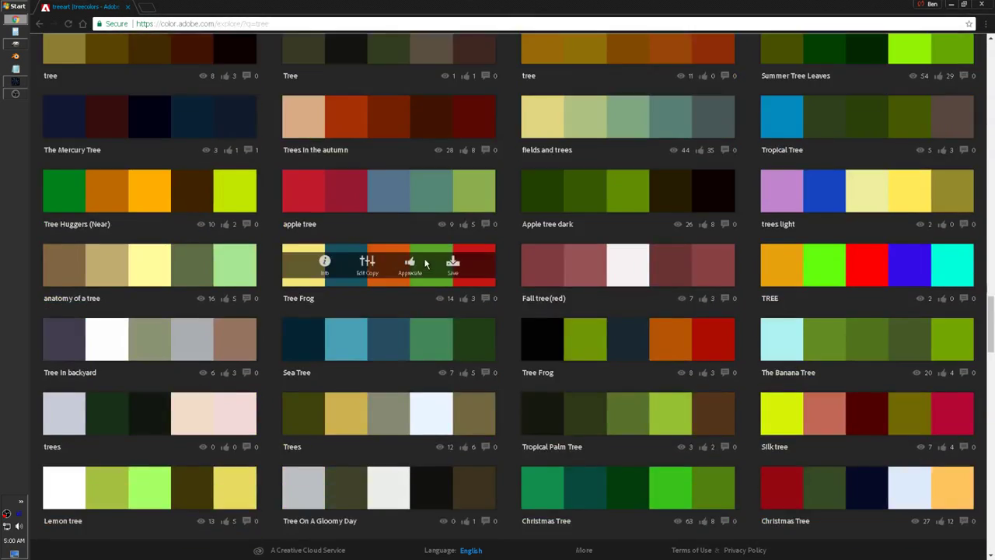
- Bring the Tropical Palm Tree palette into view for a screen capture, close the Adobe Color page and return to GIMP
scroll(426, 266, "down", 5)
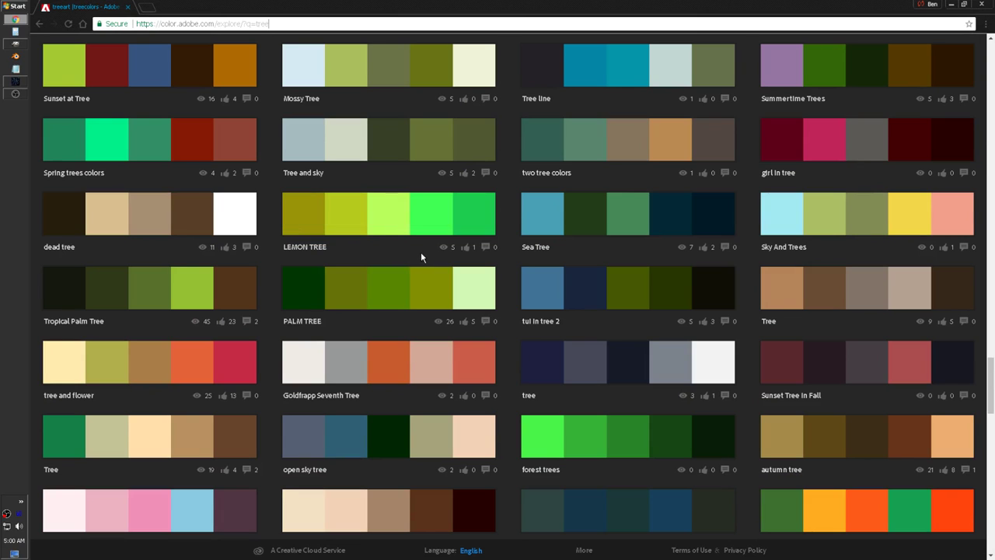
left_click(471, 222)
left_click(129, 7)
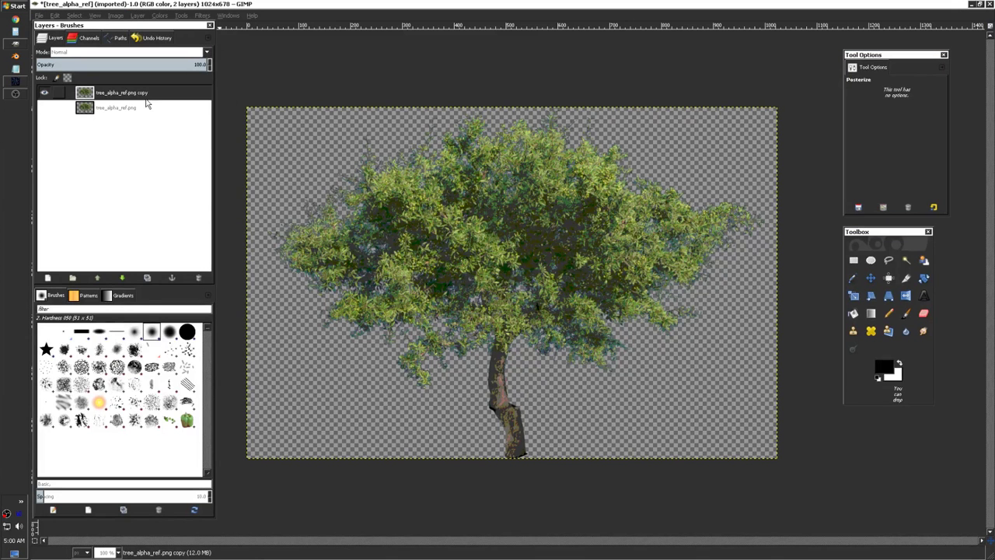
- Add a transparent 1024 × 678 layer above the tree copy and paste the palette screen capture into the image
left_click(140, 94)
left_click(48, 278)
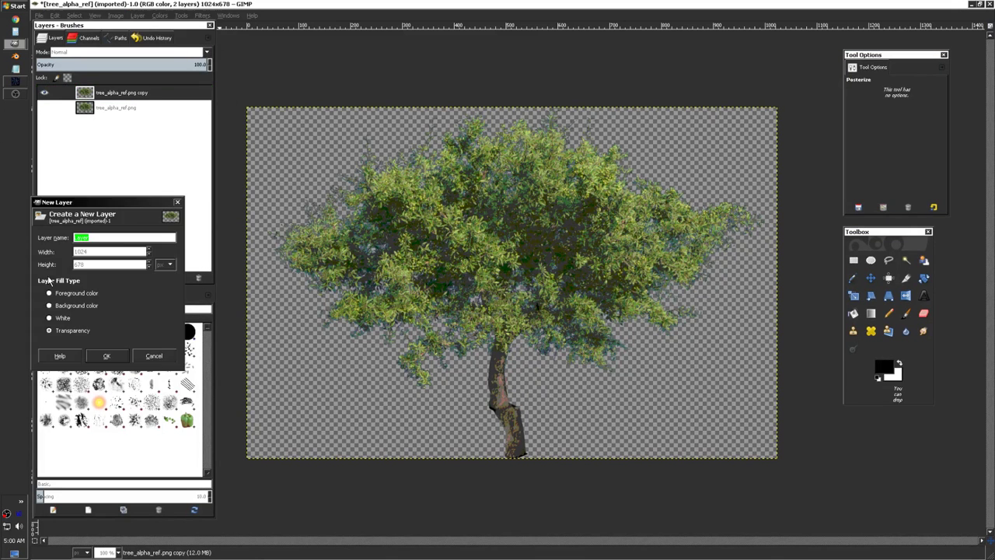
left_click(108, 357)
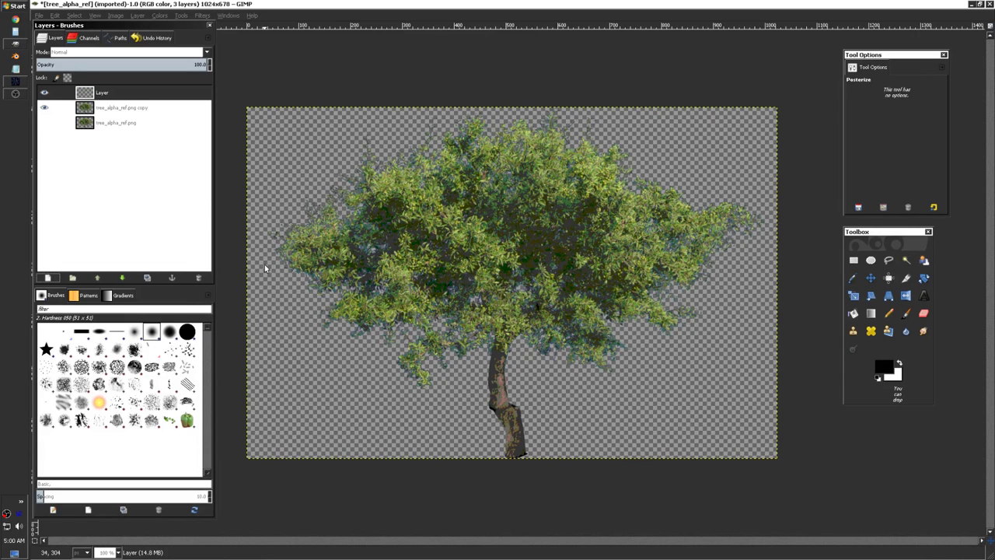
key("ctrl+v")
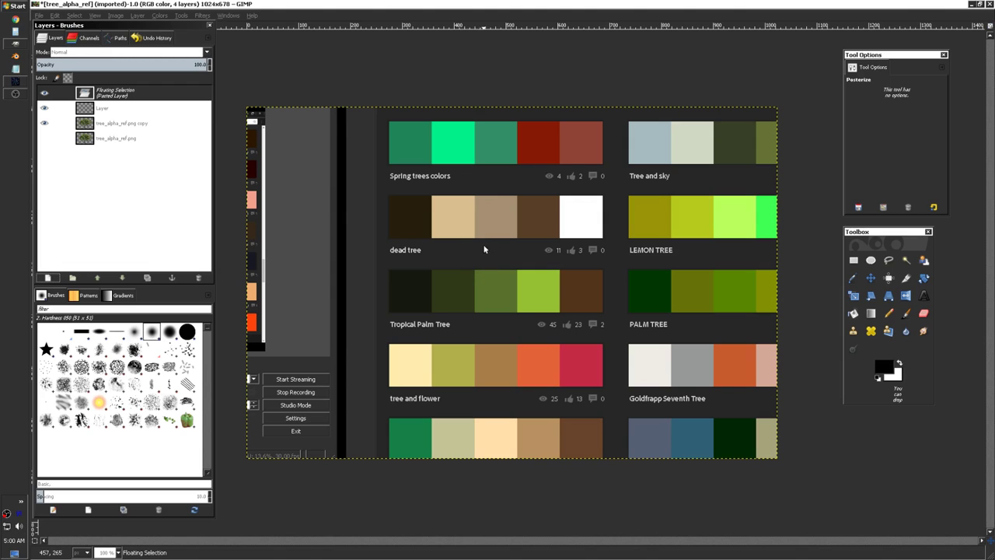
- Reposition the pasted capture so the whole Tropical Palm Tree palette lies within the canvas
key("m")
left_click_drag(504, 400, 499, 223)
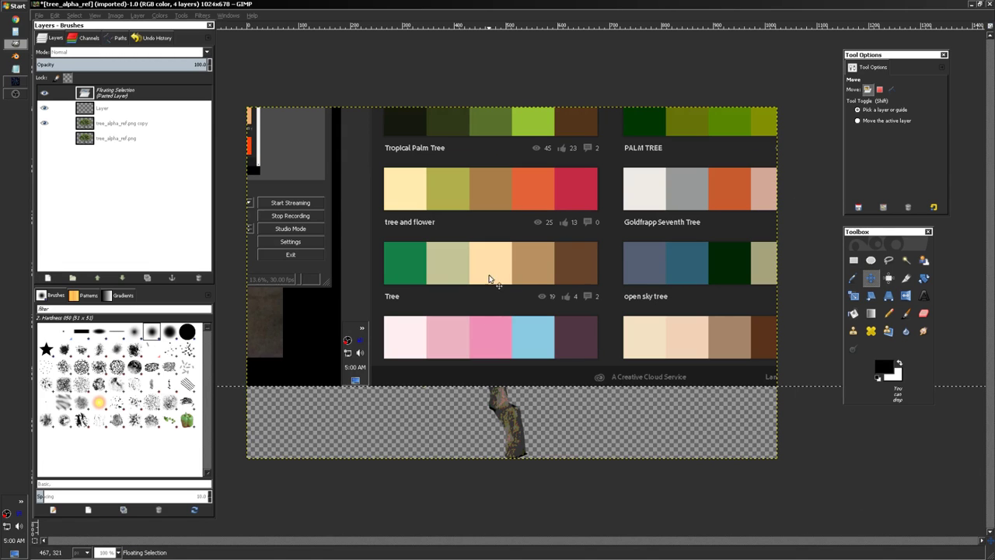
left_click_drag(489, 280, 493, 400)
left_click_drag(502, 251, 493, 339)
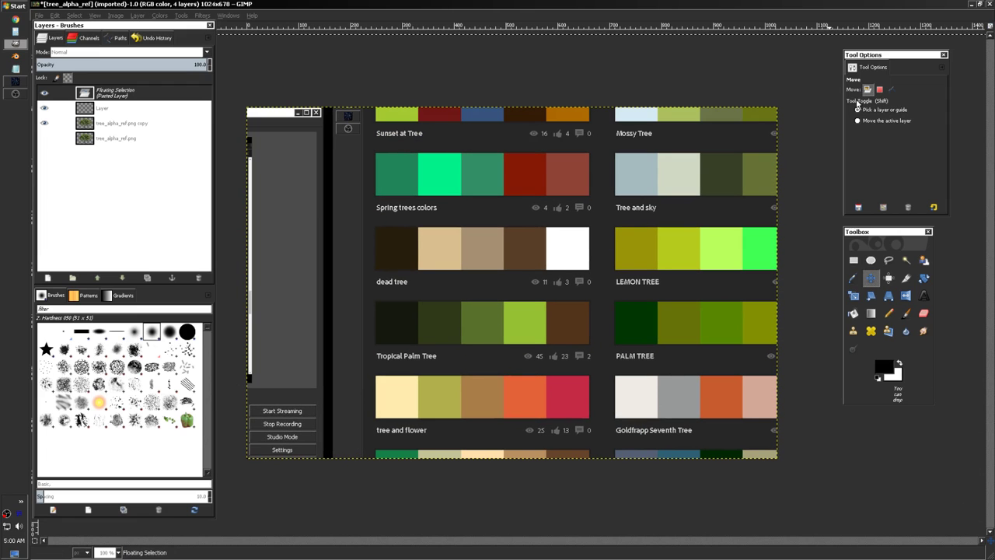
left_click(854, 259)
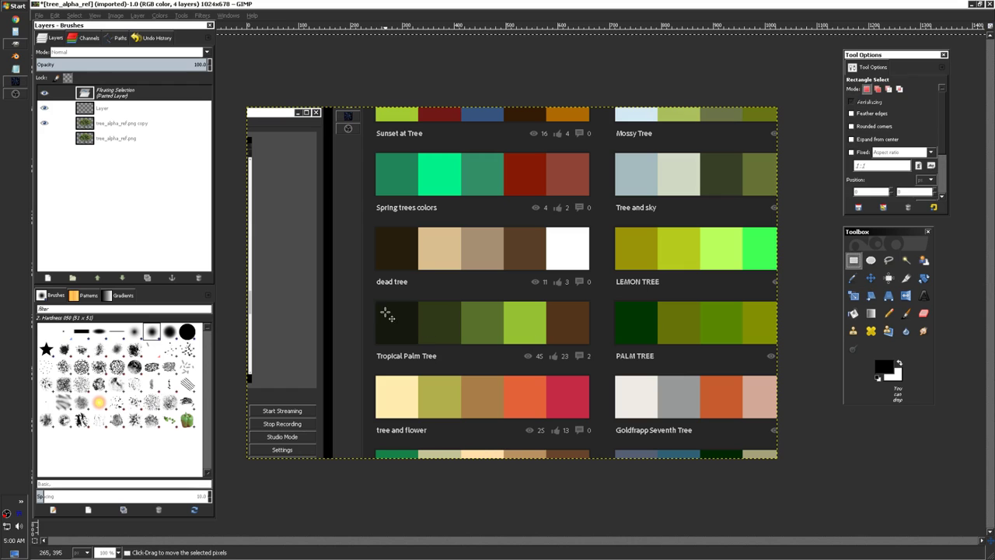
left_click_drag(386, 313, 431, 328)
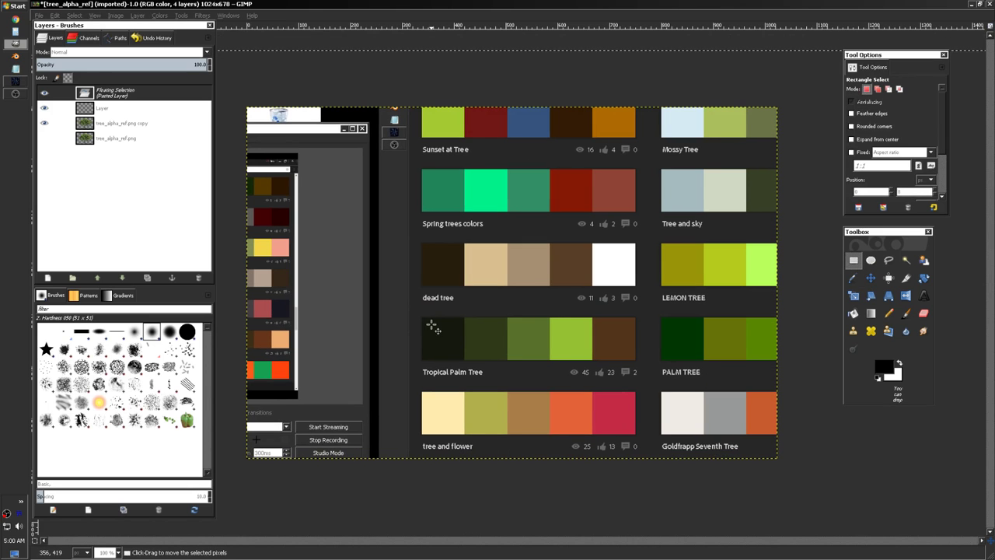
- Turn the floating palette capture into a regular layer named ref
double_click(142, 95)
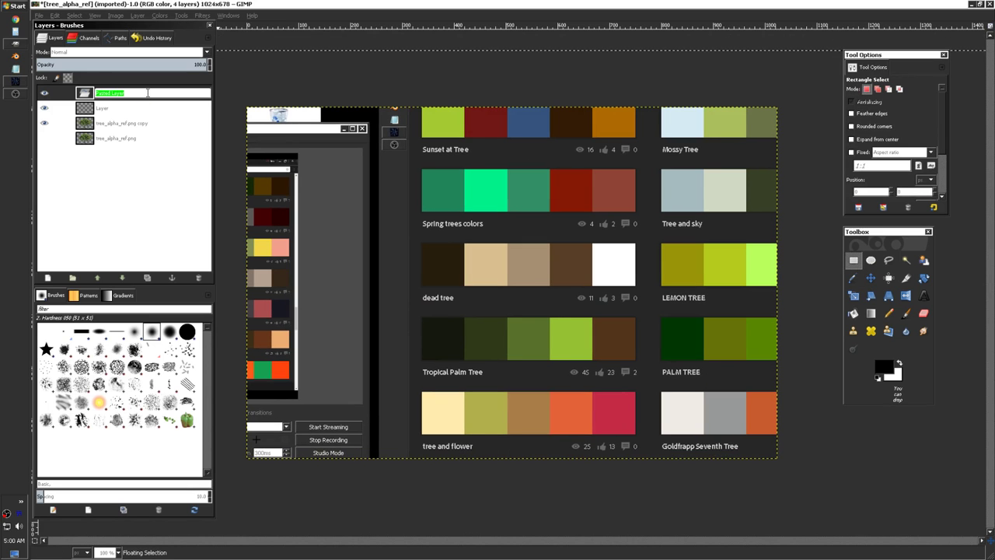
type("ref")
key("Return")
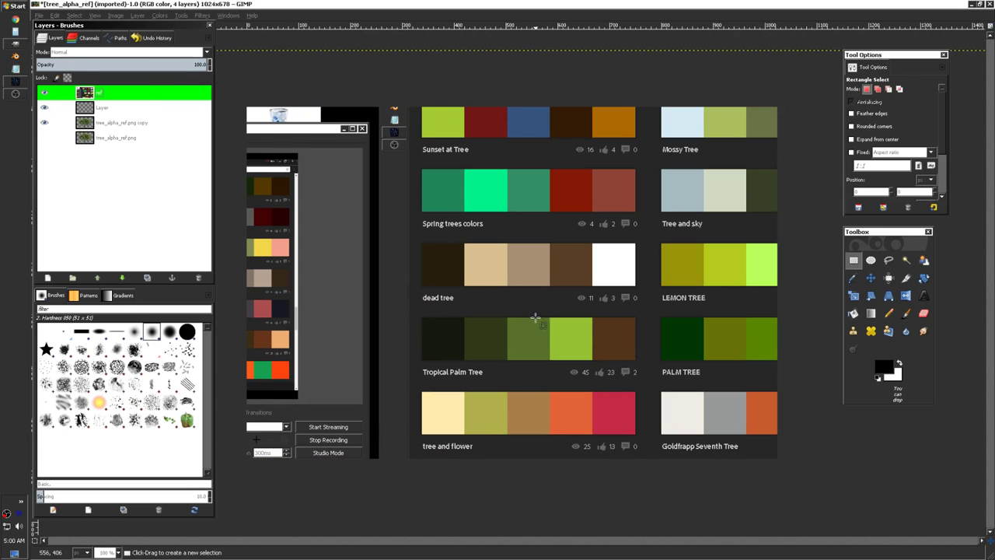
- Cut a strip spanning all five Tropical Palm Tree swatches, and delete the ref layer
left_click_drag(430, 326, 619, 346)
key("ctrl+x")
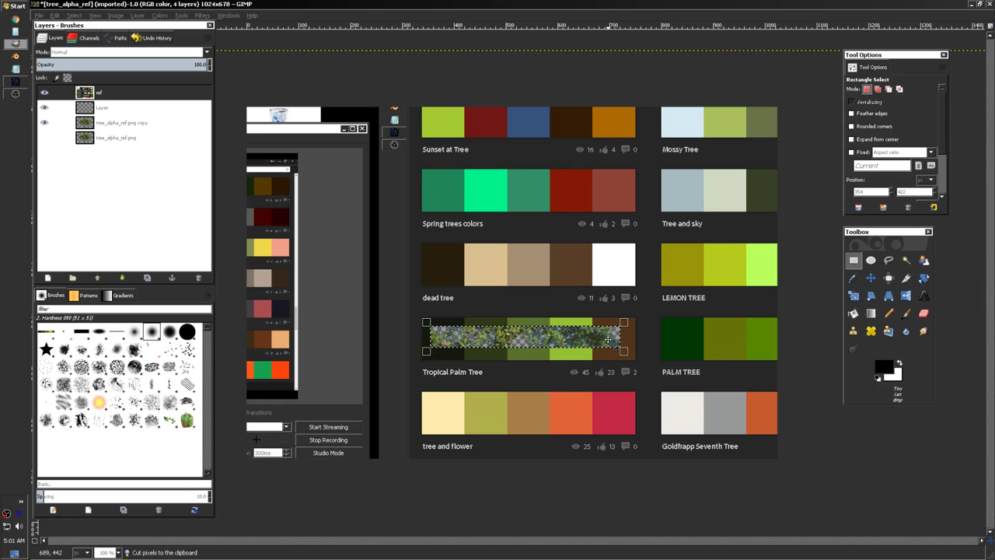
left_click(110, 94)
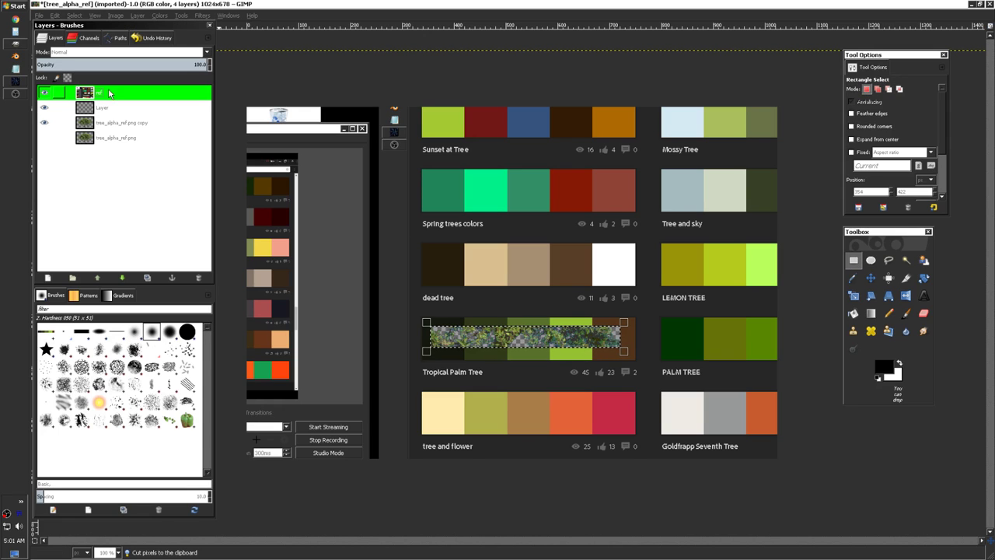
left_click(199, 279)
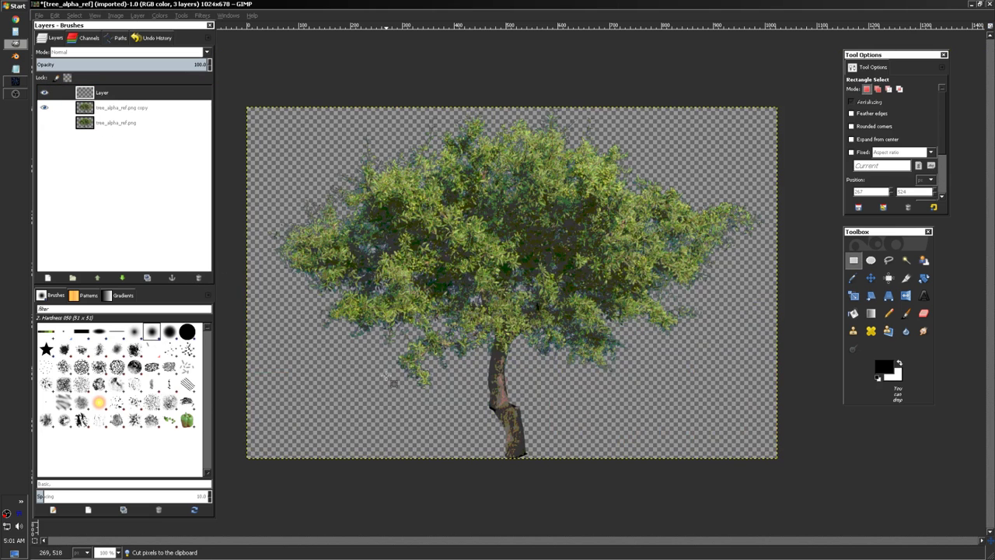
- Paste the swatch strip, place it near the canvas's lower-left corner beside the trunk, and anchor it to the new layer
key("ctrl+v")
left_click_drag(533, 281, 374, 429)
left_click(351, 386)
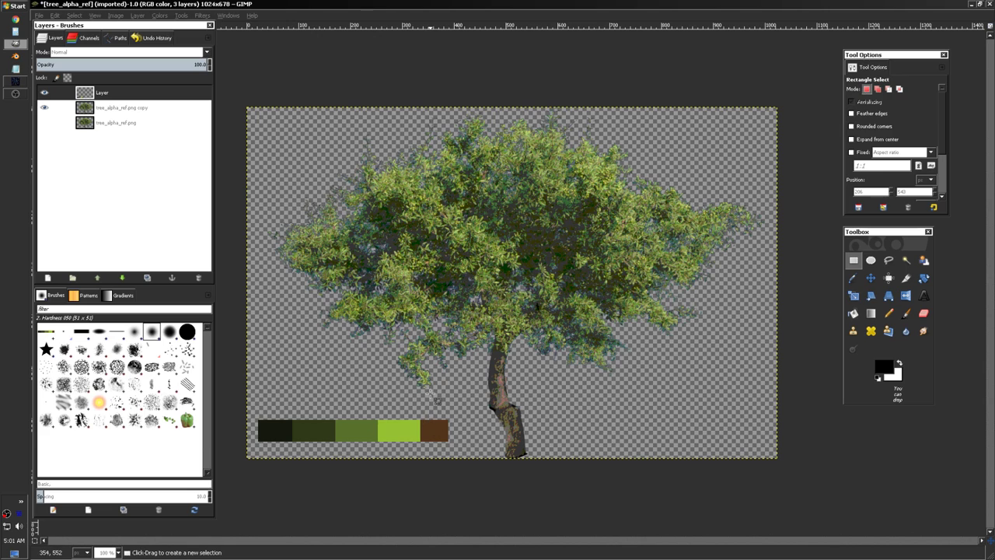
left_click_drag(281, 423, 441, 426)
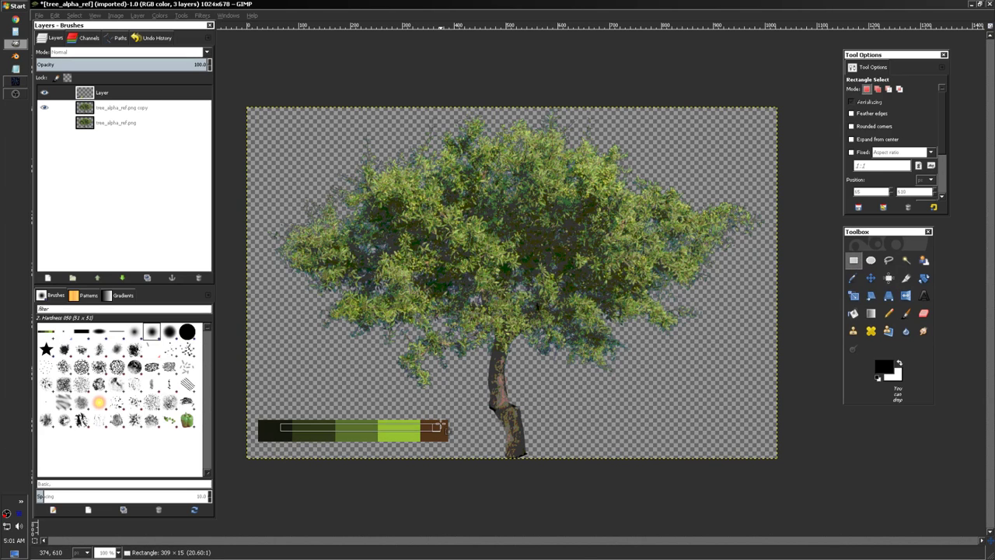
left_click(345, 382)
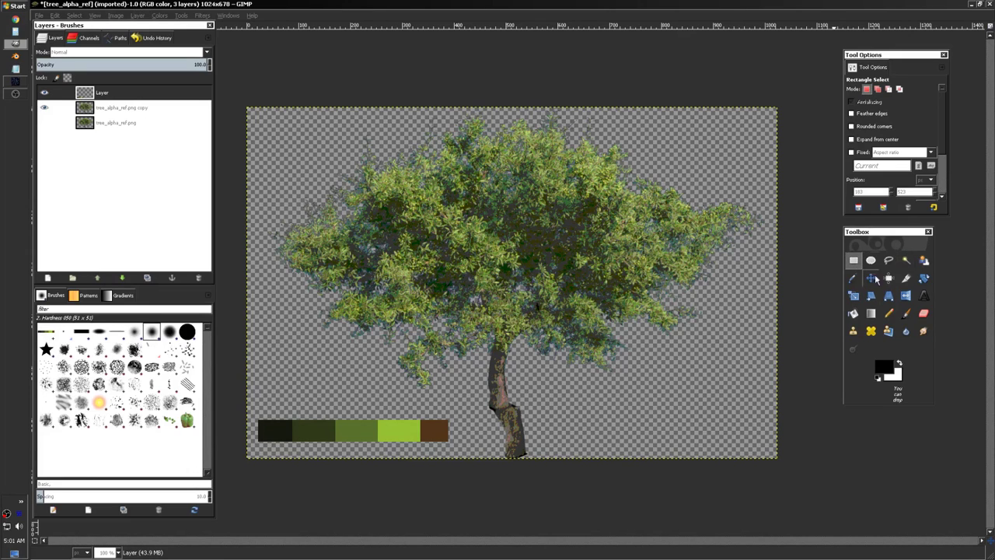
left_click(88, 38)
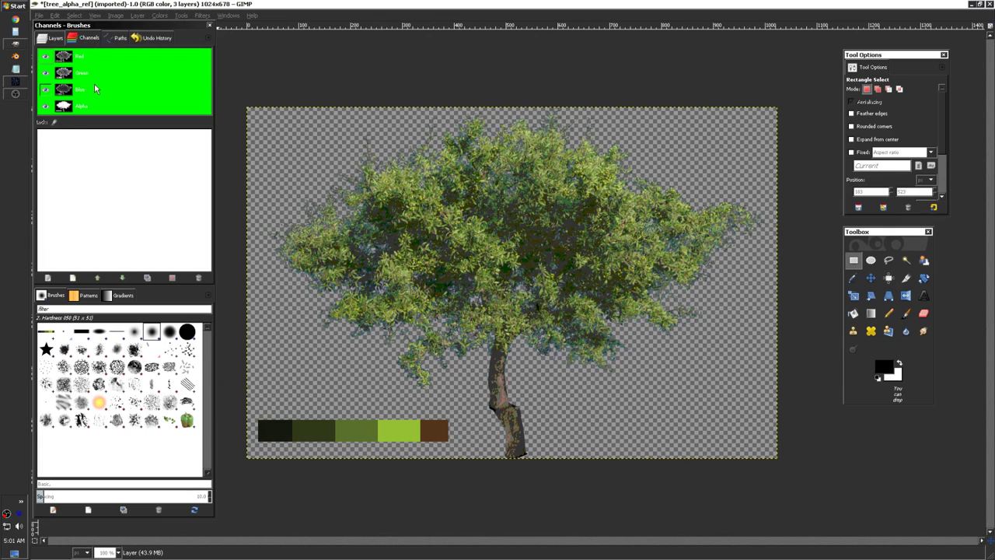
left_click(51, 38)
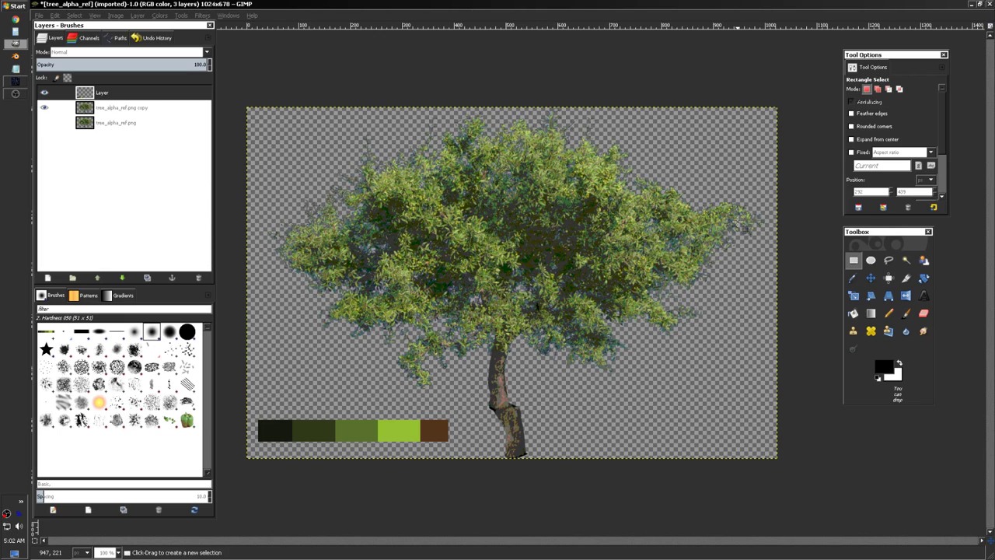
- With the Pencil at size 1, draw a black bar about 9 px wide and 2 px high in the empty area beside the lower-left foliage
left_click(888, 313)
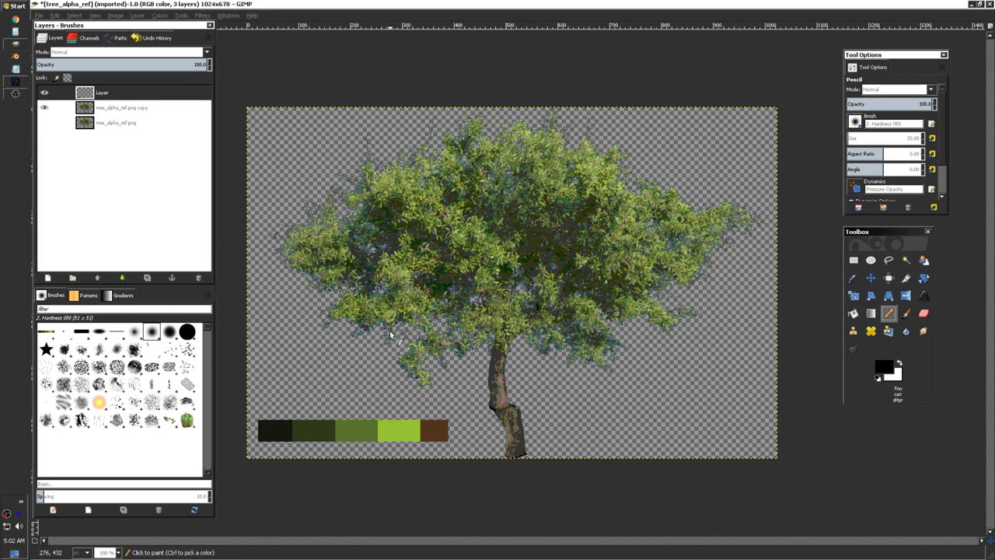
scroll(412, 361, "up", 3)
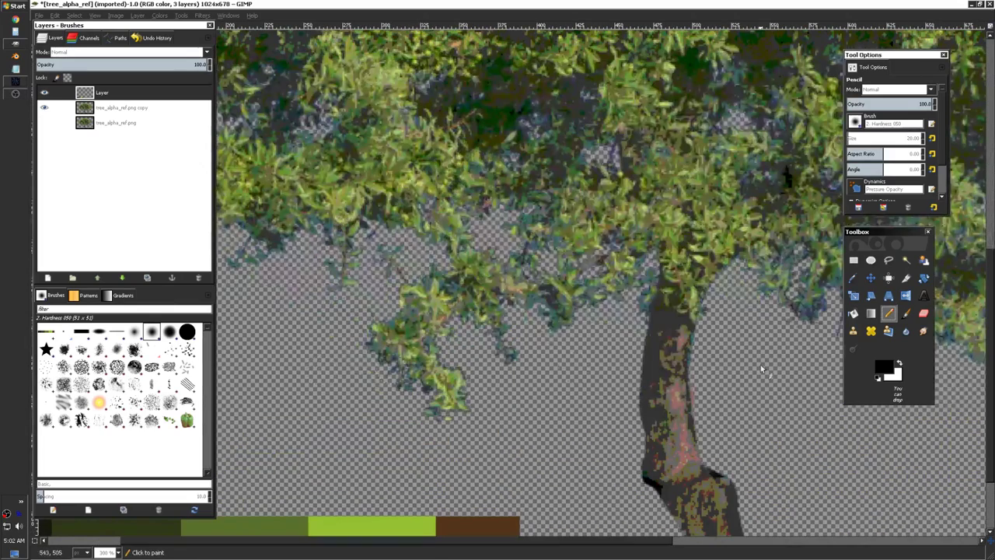
left_click(869, 137)
type("1")
key("Return")
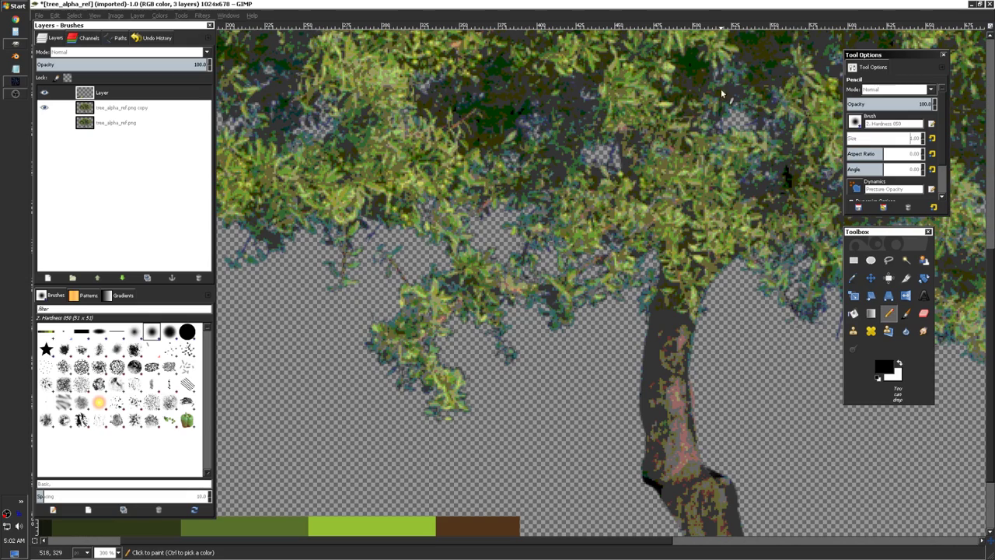
scroll(322, 380, "up", 4)
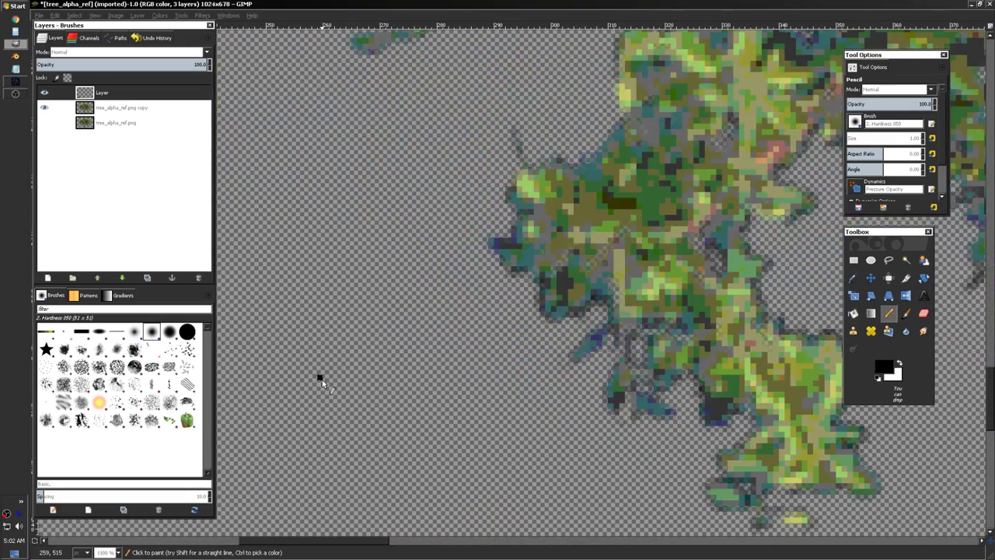
left_click_drag(345, 377, 366, 379)
left_click(324, 373)
left_click_drag(325, 375, 368, 376)
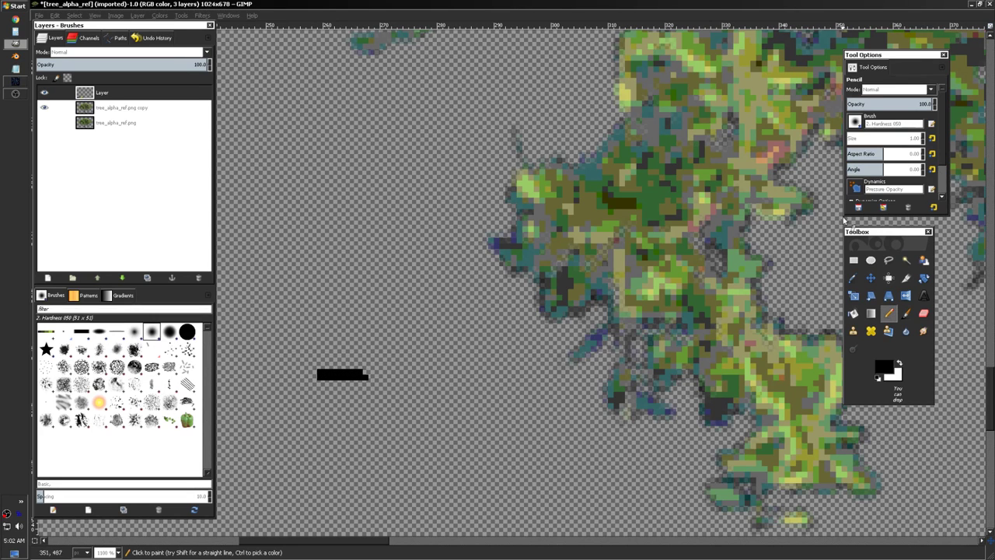
- Remove the stray pixel at the black bar's right end, and place a pasted copy of the bar directly beneath it
left_click(854, 260)
left_click_drag(385, 371, 373, 385)
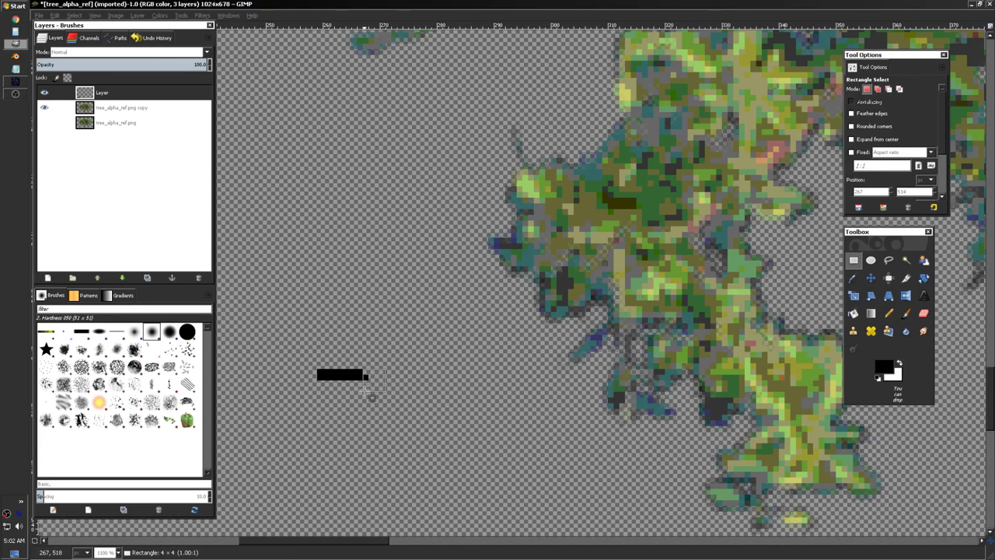
left_click_drag(315, 362, 373, 391)
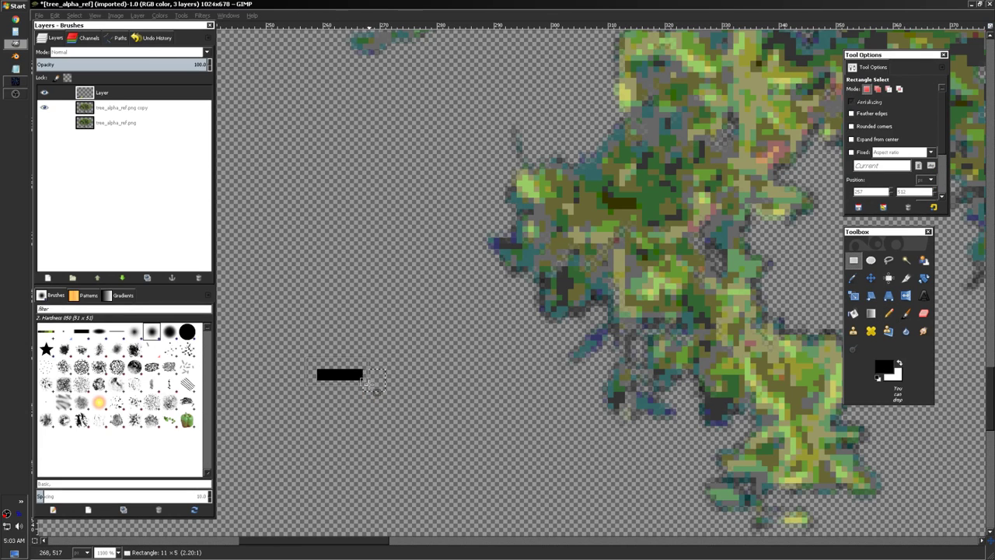
key("ctrl+c")
key("ctrl+v")
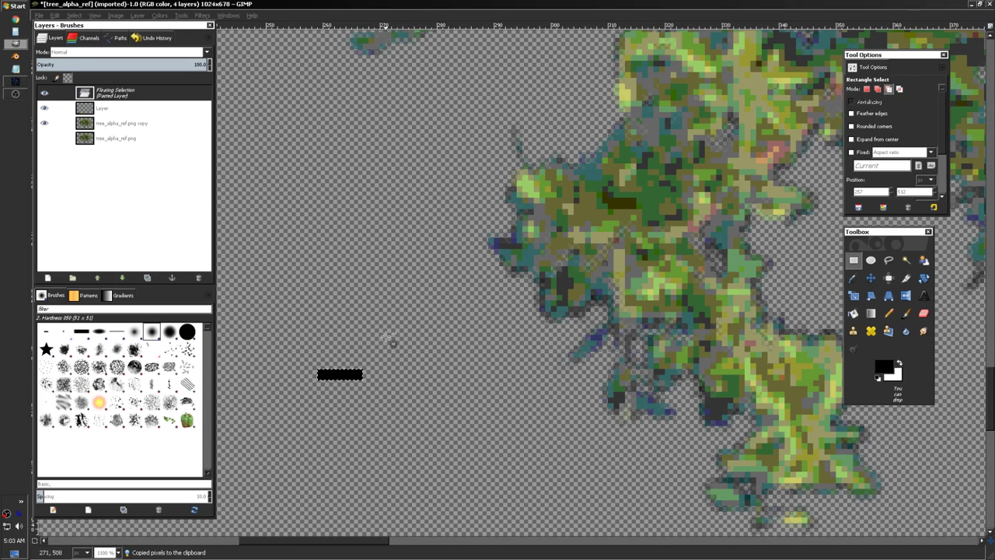
left_click(872, 279)
left_click_drag(339, 378, 339, 389)
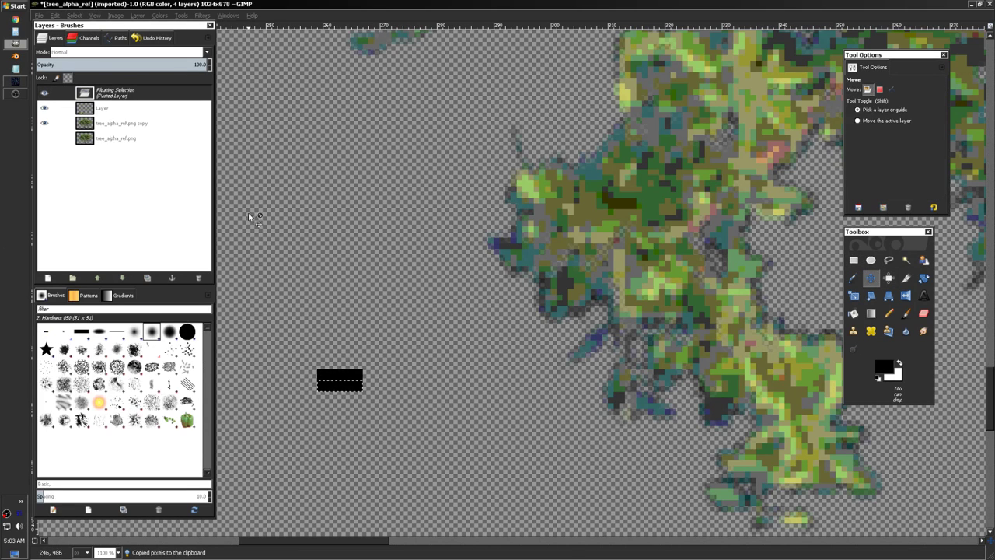
- Turn the floating copy of the bar into a regular layer named a
left_click(135, 99)
right_click(135, 99)
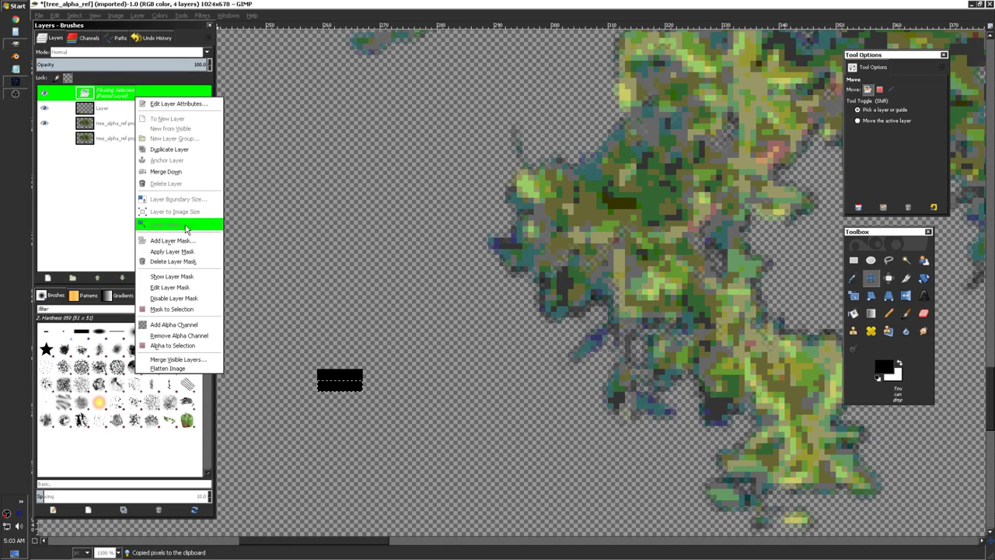
double_click(109, 93)
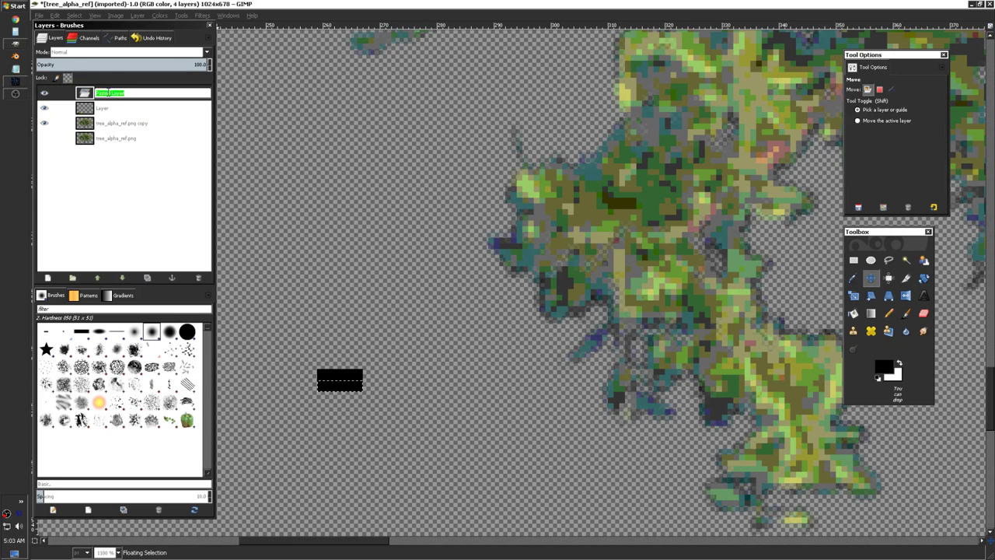
key("Return")
- Duplicate layer a and move the copy of the black bar straight down by 2 px
right_click(118, 100)
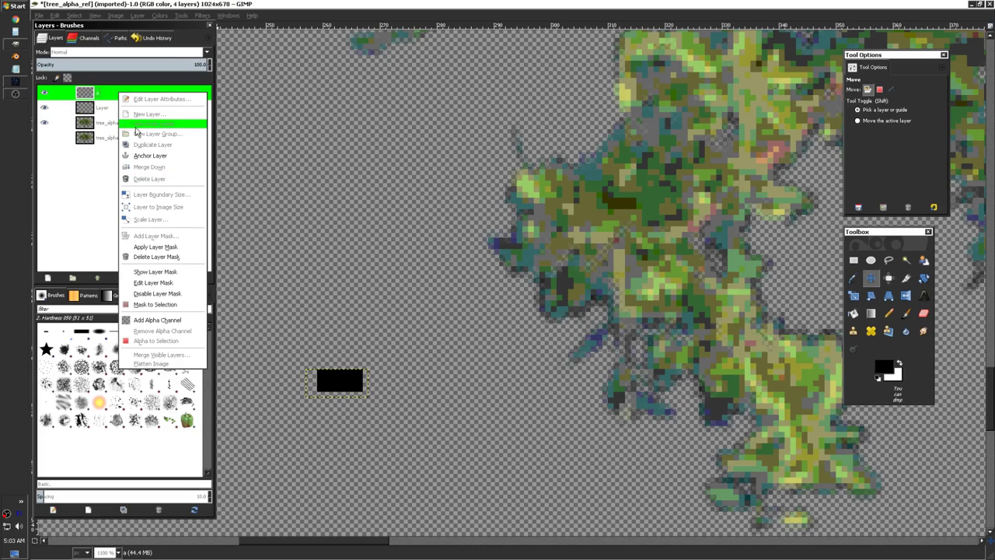
right_click(104, 96)
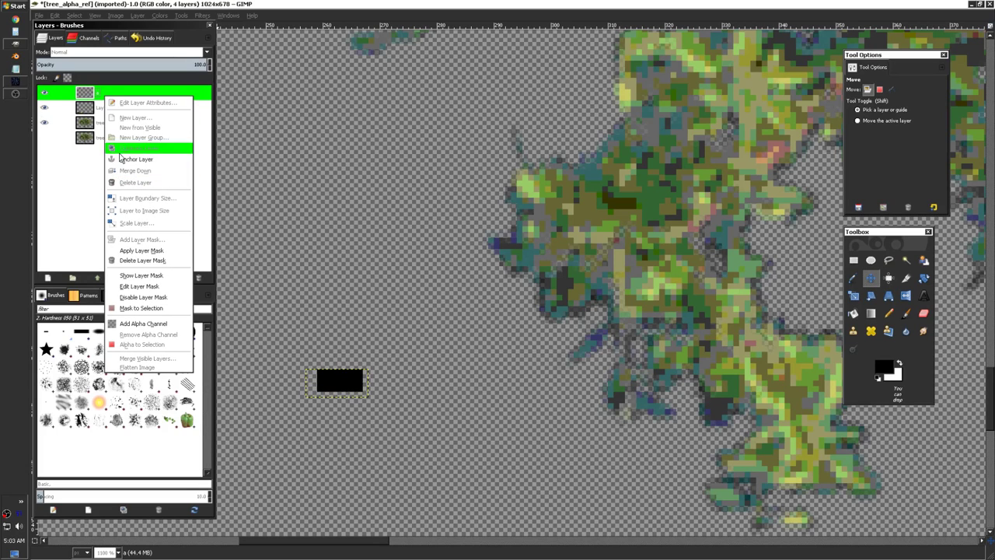
left_click(97, 95)
double_click(97, 92)
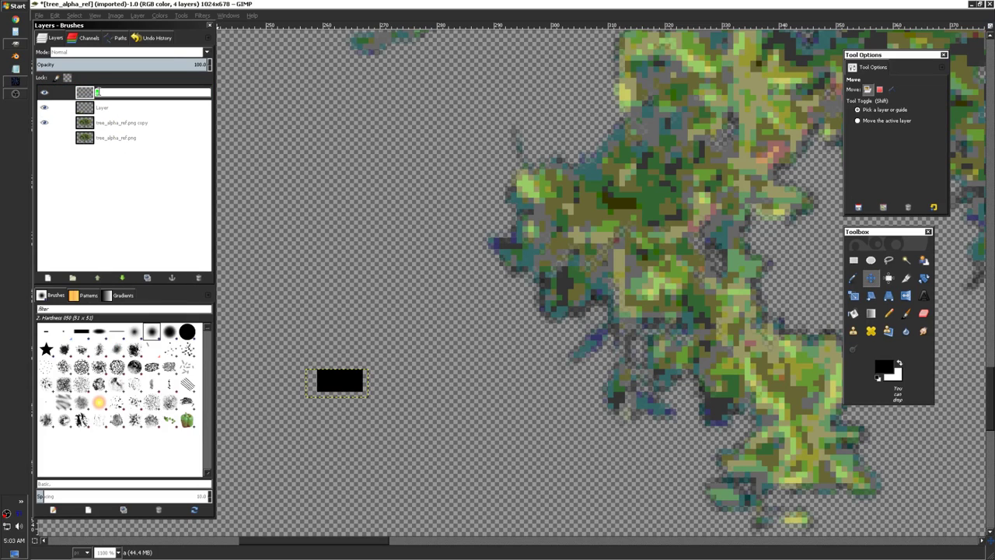
right_click(93, 94)
left_click(134, 148)
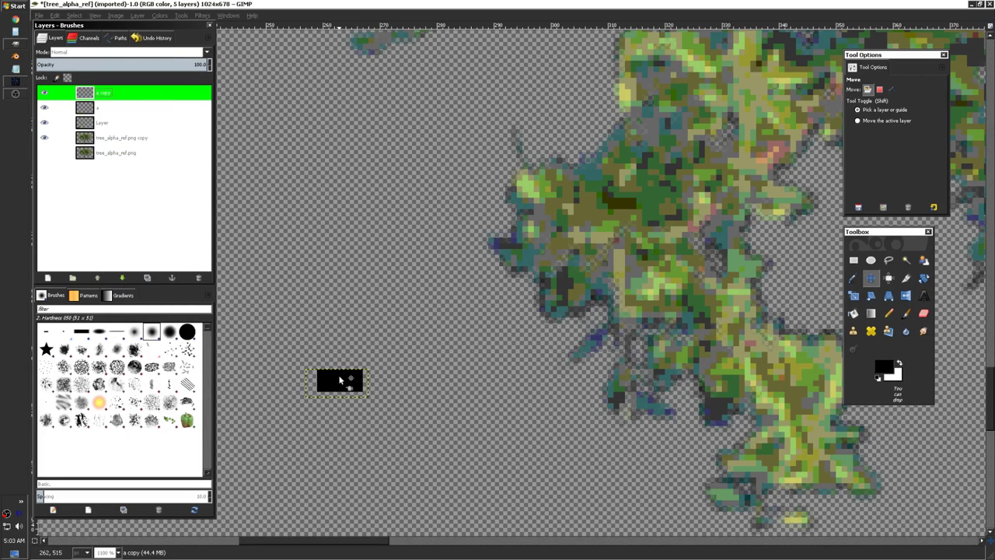
left_click_drag(340, 378, 345, 401)
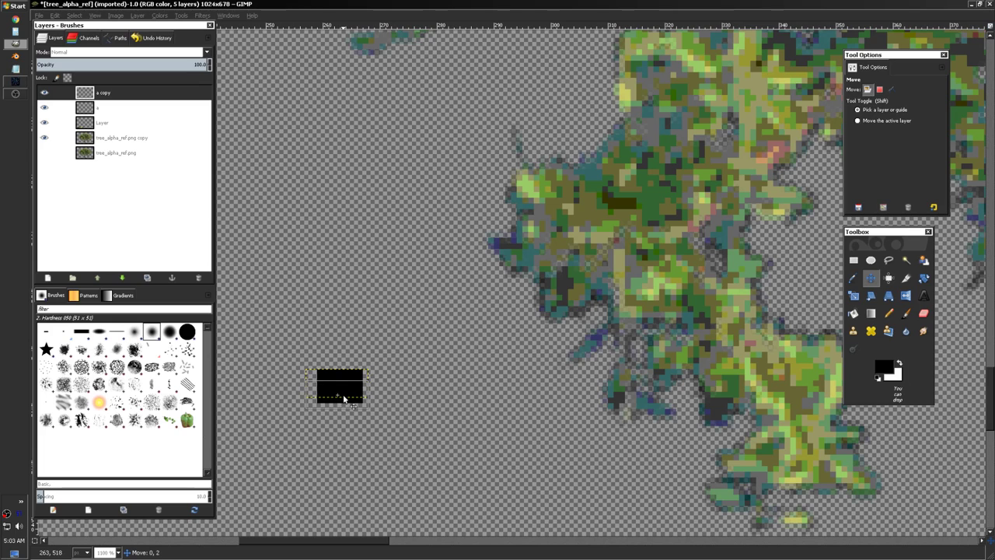
- Duplicate the bar copy again and shift it down 2 px to complete a black square of about 8 × 8 px
right_click(124, 93)
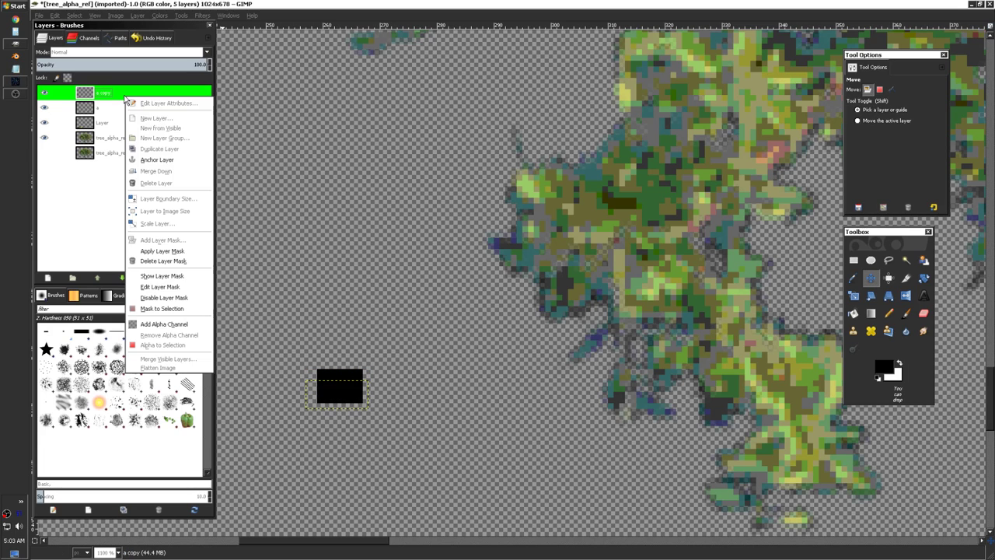
left_click(133, 148)
left_click_drag(124, 93, 92, 89)
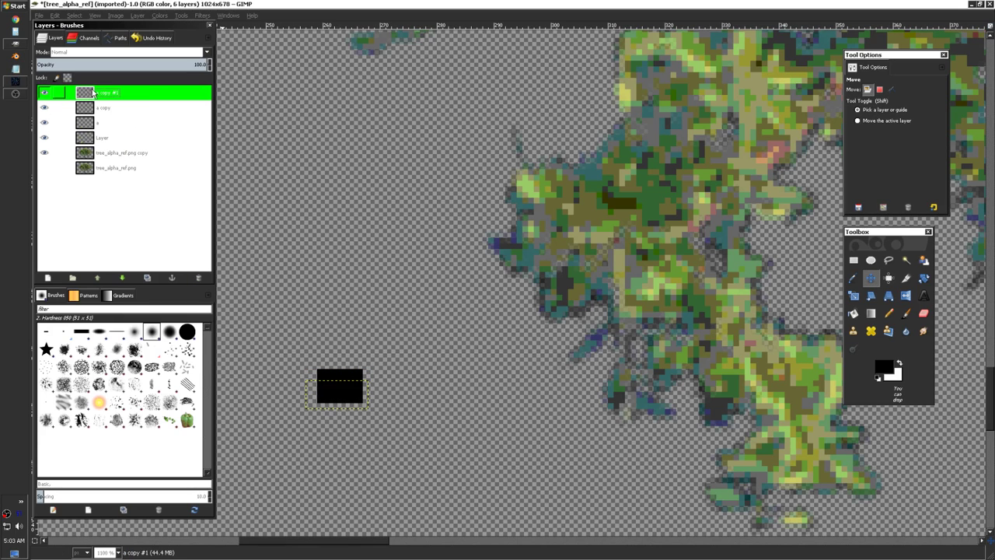
left_click_drag(343, 401, 387, 422)
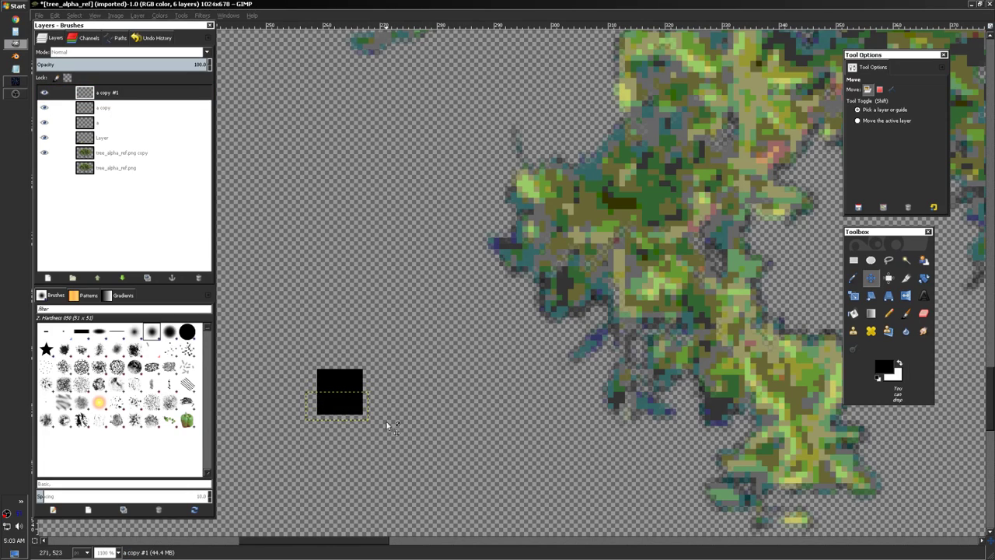
- Activate the Pencil with white as the foreground colour, and merge the topmost bar copy into the copy beneath it
scroll(388, 419, "up", 3)
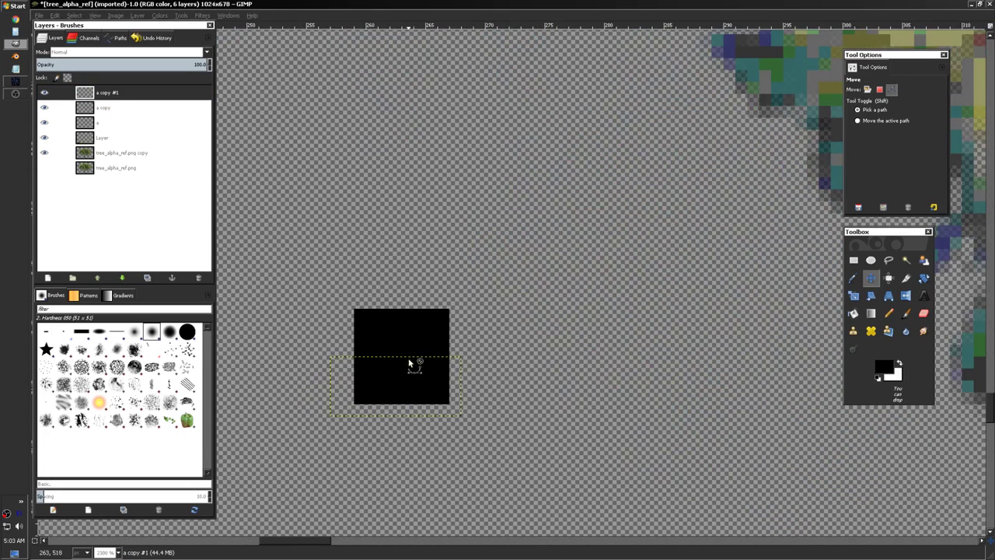
key("n")
key("x")
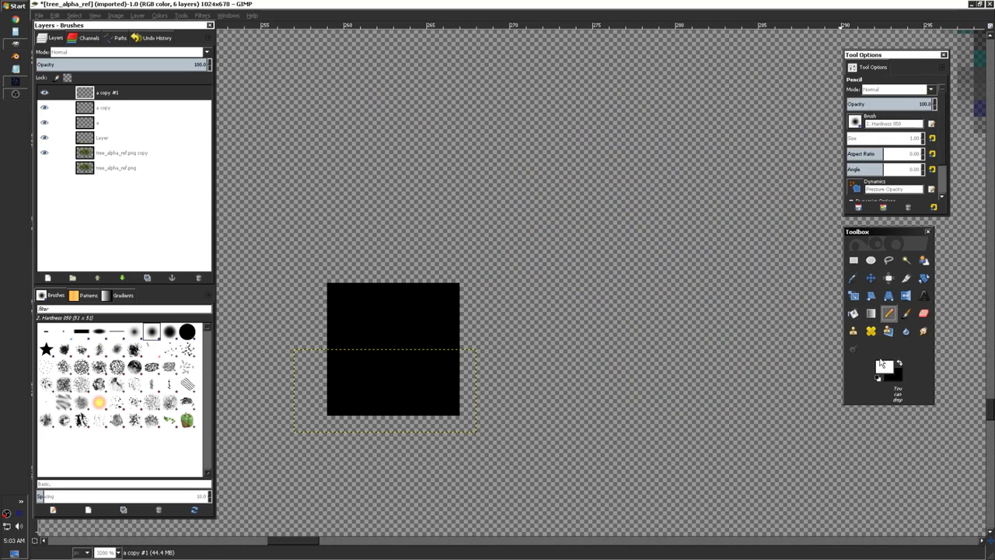
right_click(108, 95)
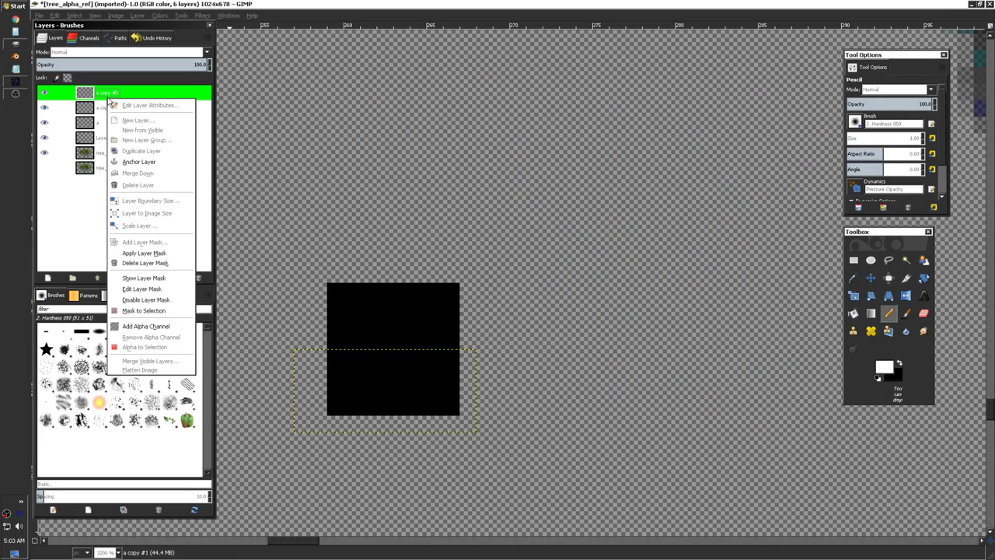
left_click(157, 178)
right_click(129, 95)
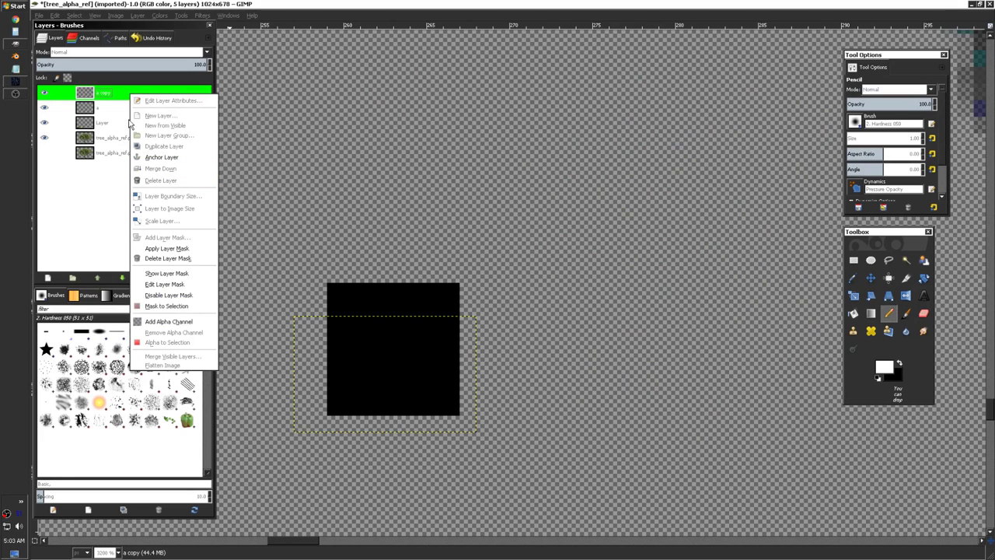
left_click(106, 110)
left_click(106, 110)
right_click(105, 95)
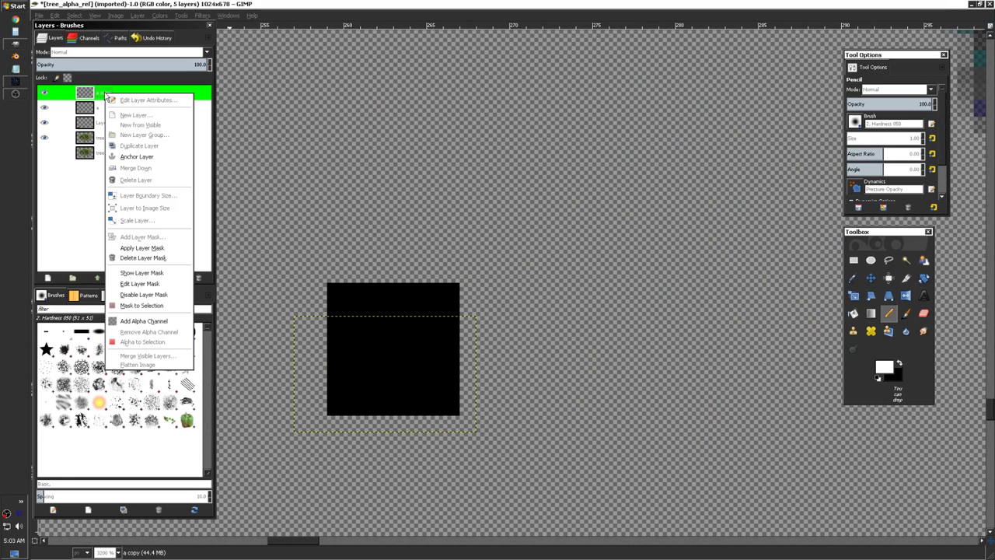
left_click(327, 263)
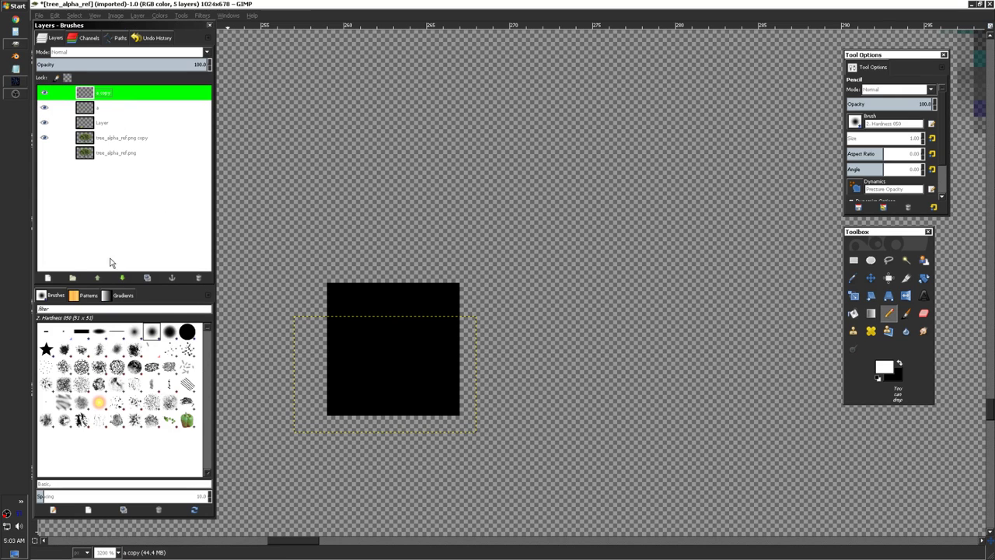
- On a new transparent layer, paint three white pixels in an L shape at each upper corner of the black square
left_click(47, 280)
left_click(104, 358)
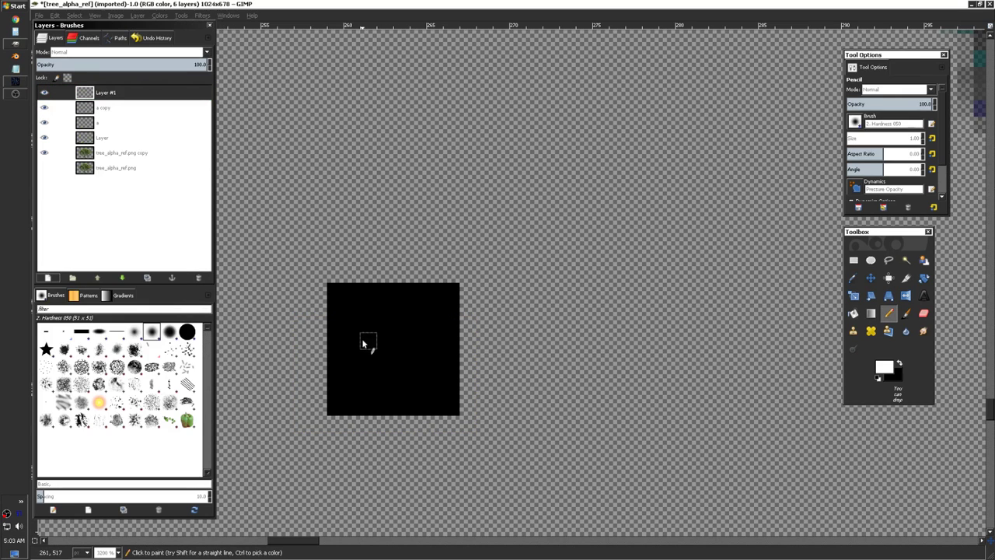
left_click(338, 293)
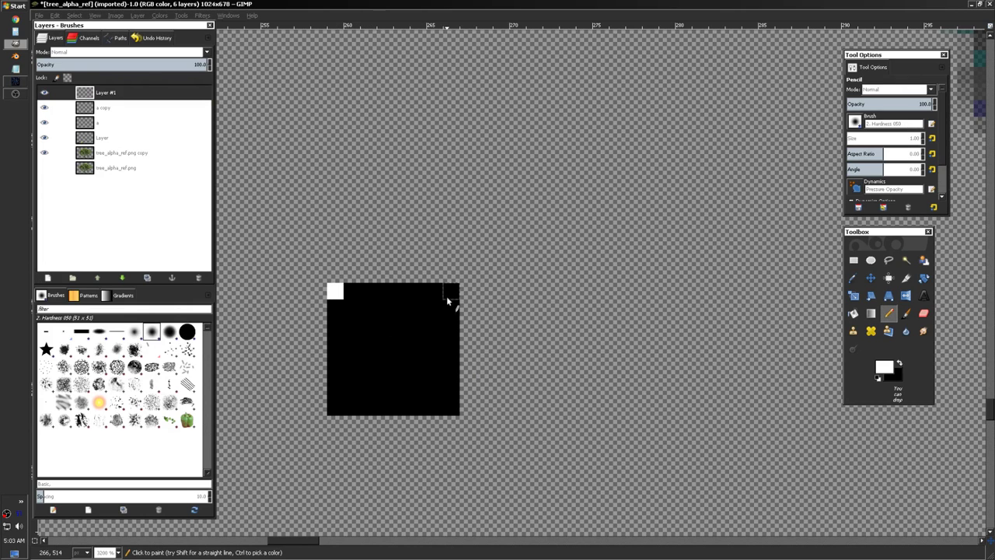
left_click(449, 293)
left_click(351, 292)
left_click(434, 292)
left_click(334, 307)
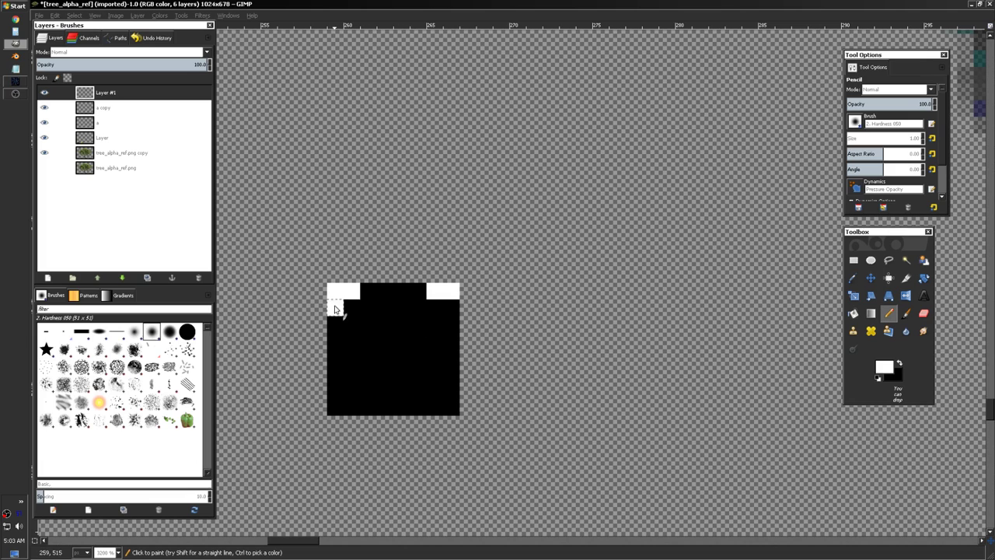
left_click(451, 307)
- Extend both white corners down one pixel and draw a hollow white outline about 7 px wide and 8 px high beside the black square
scroll(423, 309, "down", 2)
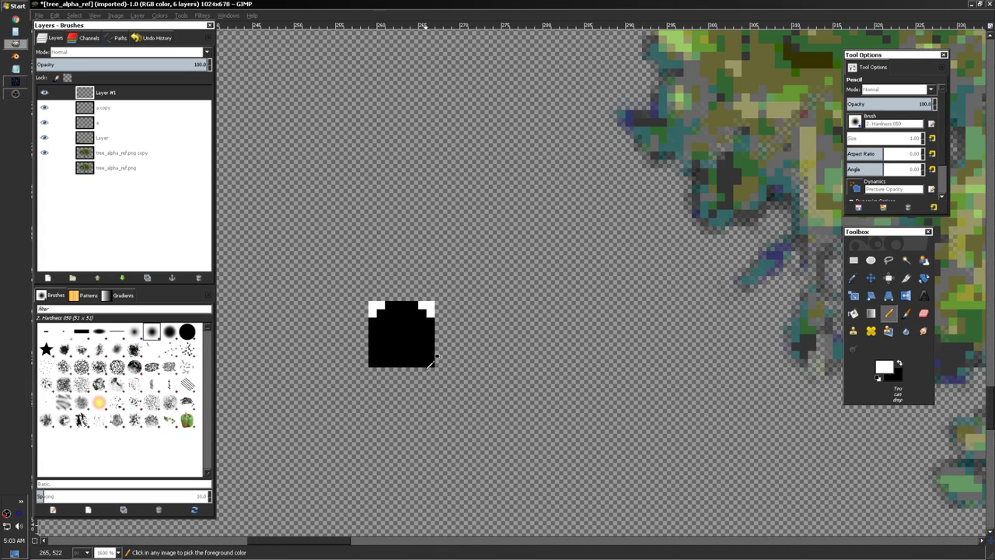
scroll(428, 304, "up", 2)
scroll(424, 306, "down", 2)
scroll(412, 314, "up", 1)
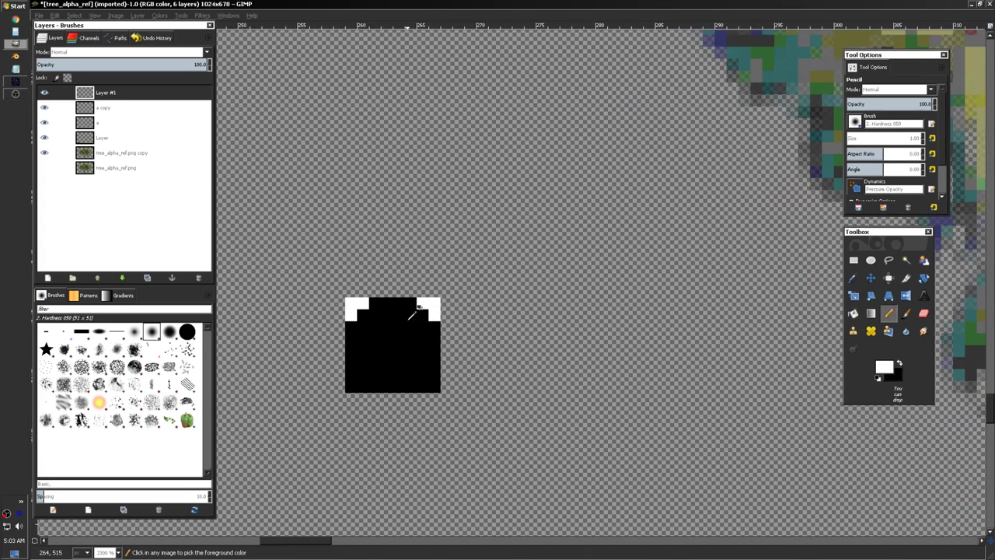
left_click(430, 331)
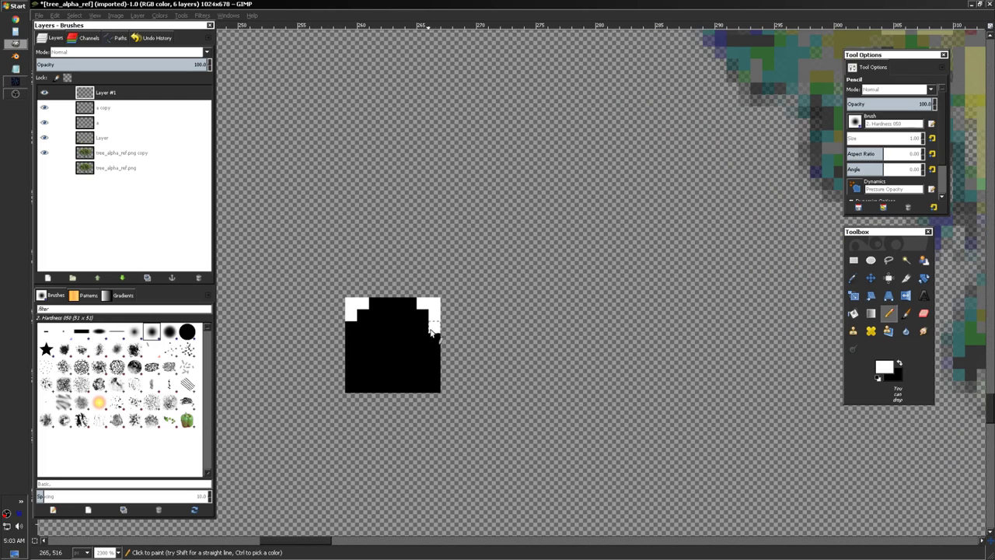
left_click(349, 330)
mouse_move(445, 303)
left_mouse_down()
mouse_move(522, 304)
mouse_move(512, 388)
mouse_move(450, 385)
left_mouse_up()
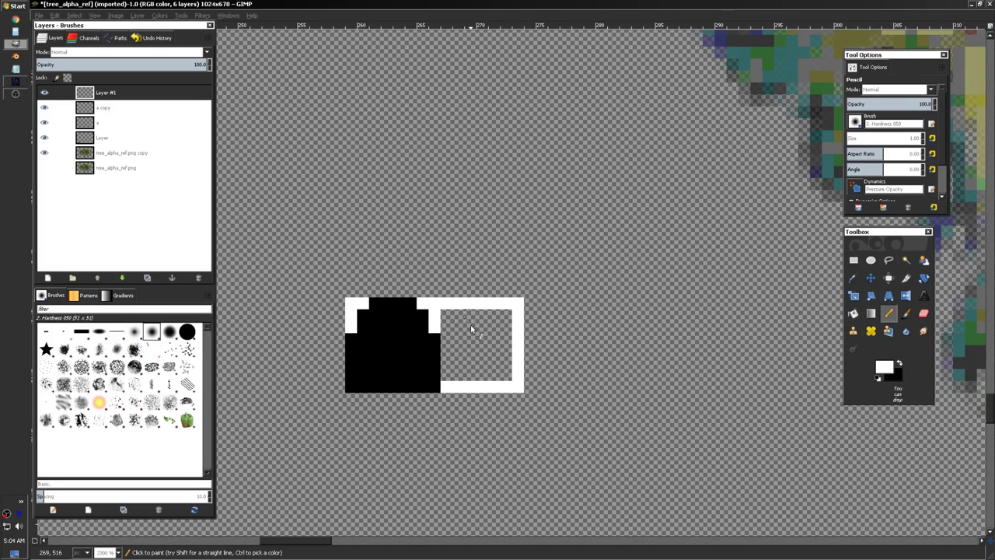
- Delete the three layers Layer #1, a copy and a
left_click(199, 279)
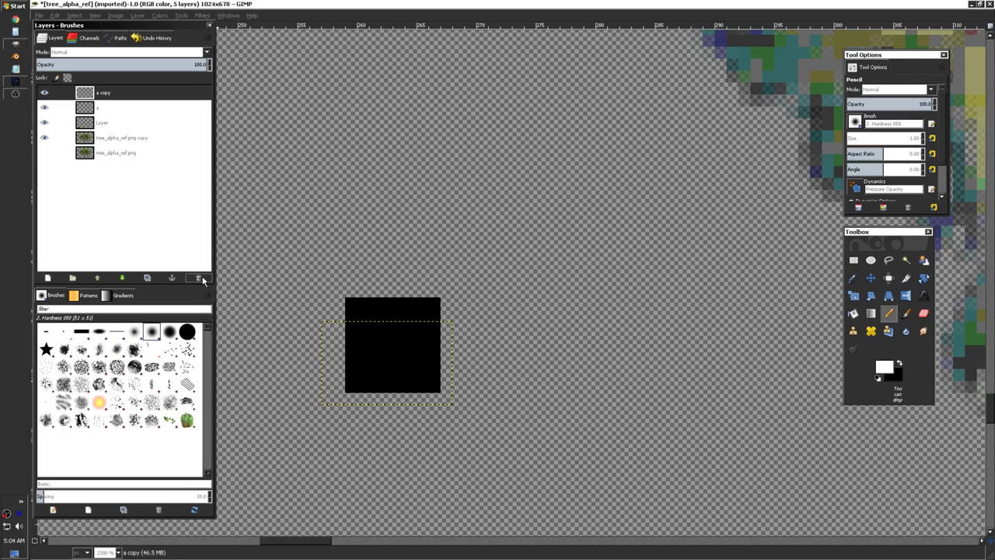
left_click(199, 279)
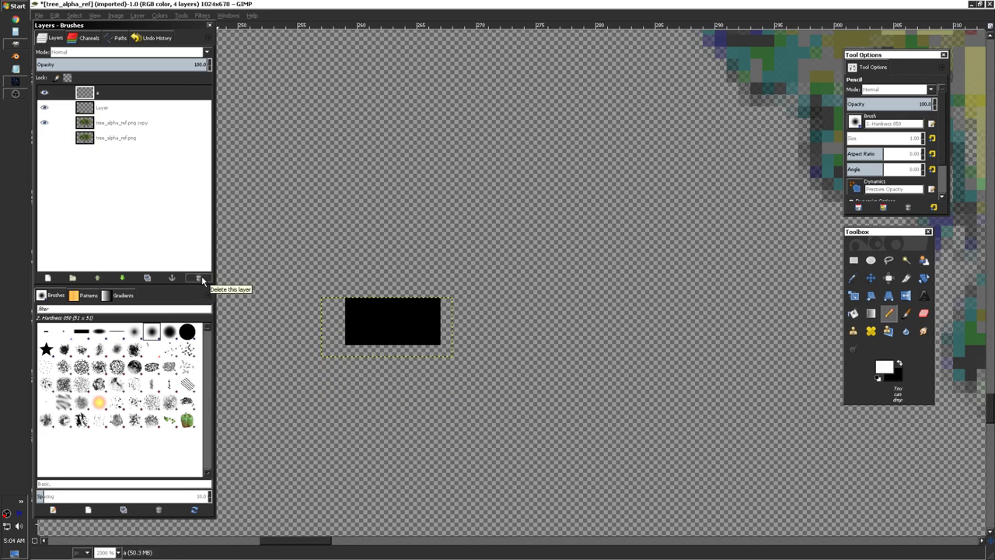
left_click(202, 280)
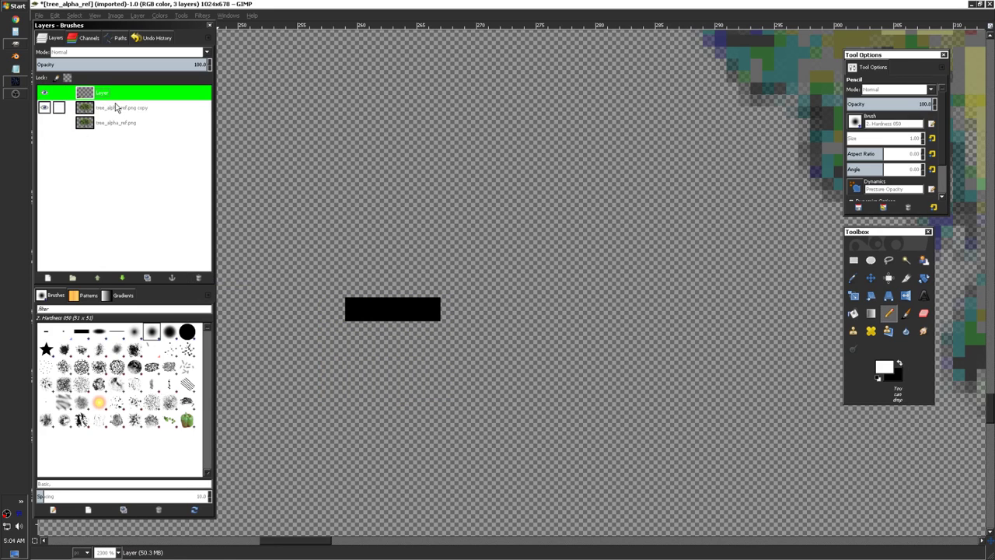
- Enclose the remaining black bar in a rectangular selection, clear it from the palette layer, and drop the selection
scroll(426, 225, "down", 5)
scroll(426, 225, "down", 4)
scroll(286, 240, "up", 3)
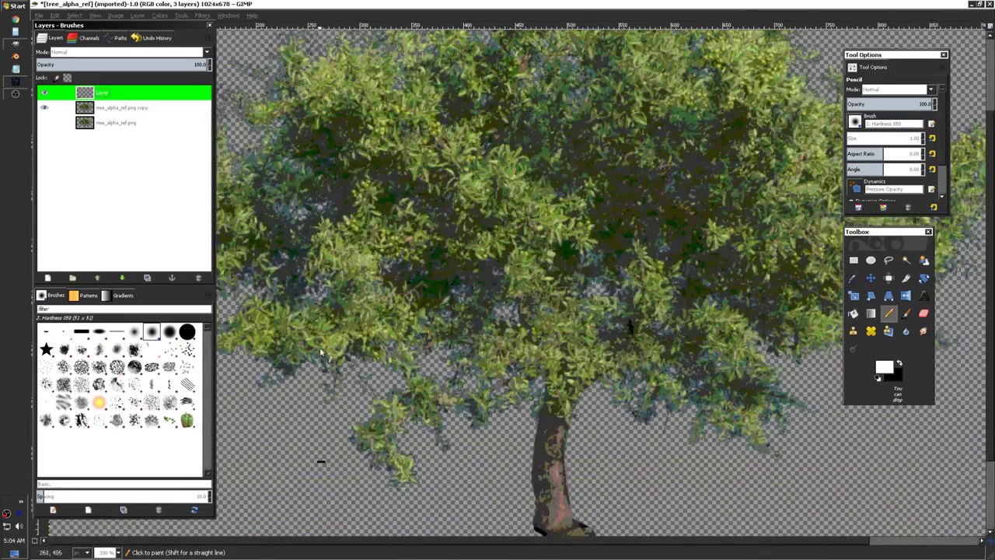
left_click(854, 262)
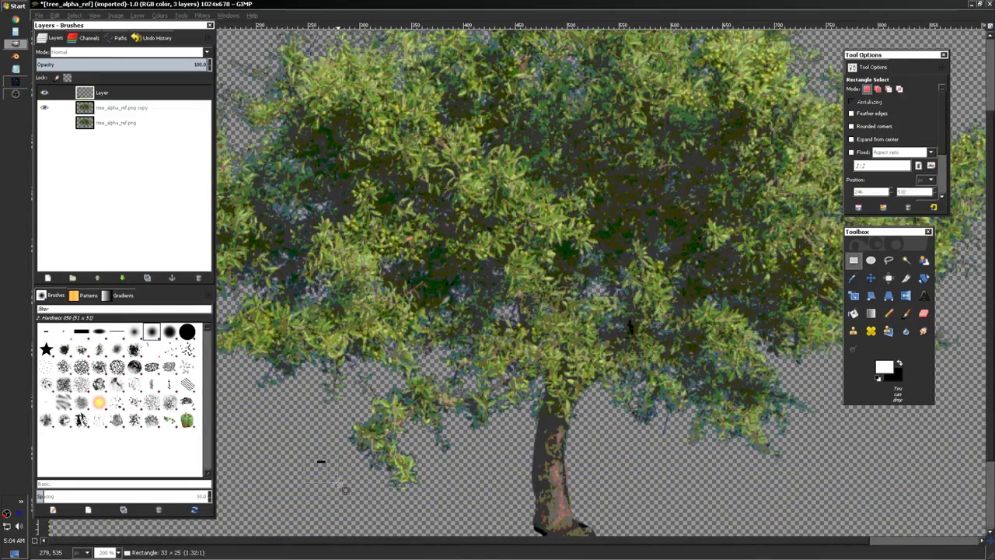
left_click_drag(303, 456, 338, 483)
left_click(329, 427)
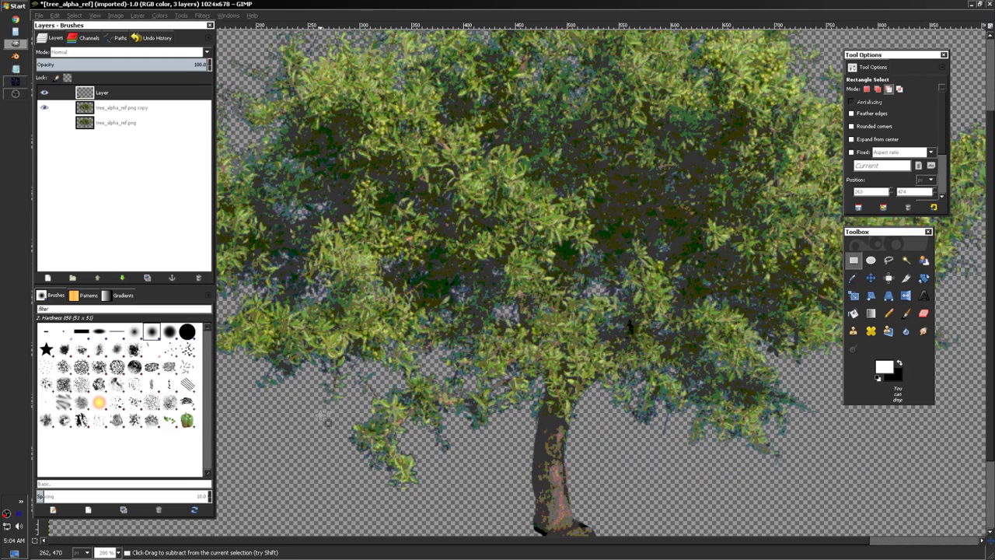
- Scale the whole image to 51 × 34 px with the interpolation set to None
key("1")
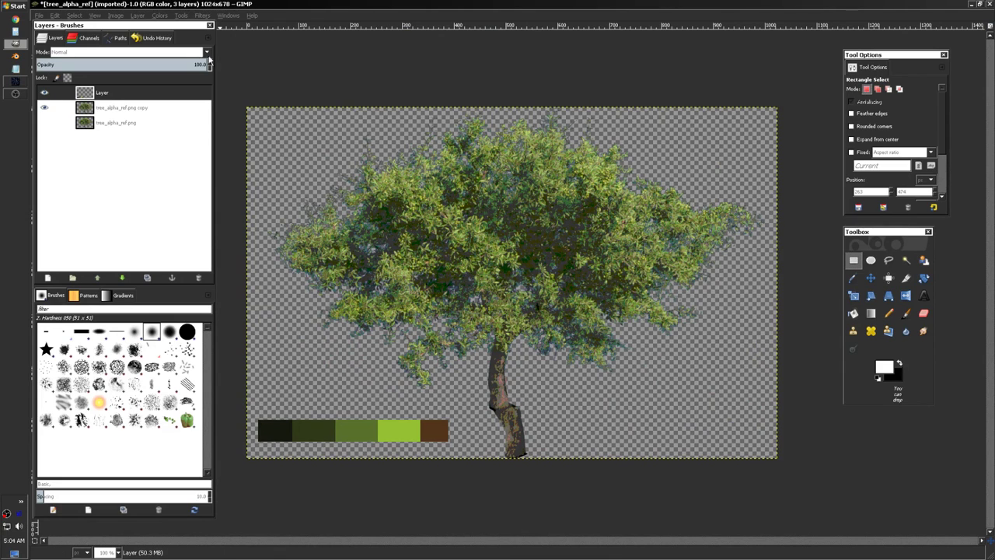
left_click(116, 109)
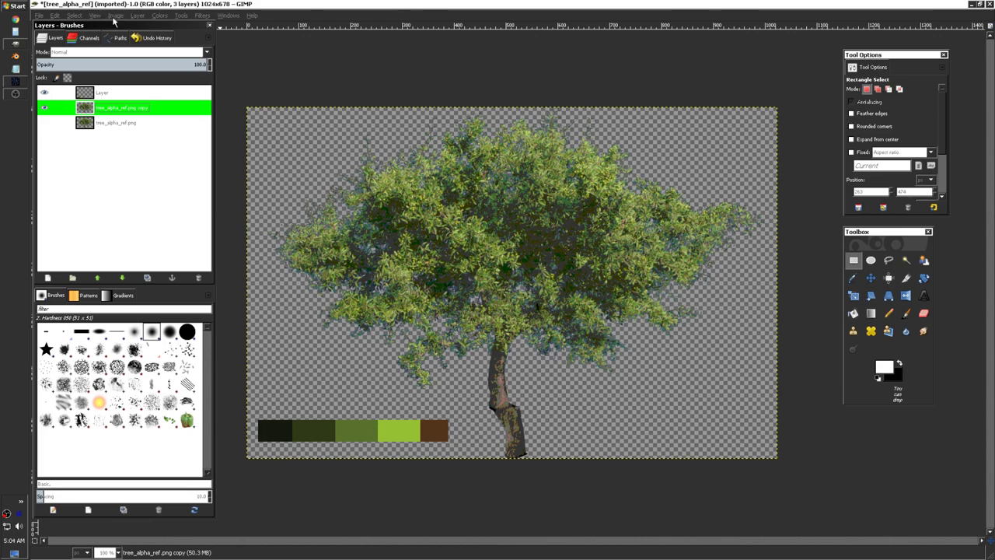
left_click(115, 16)
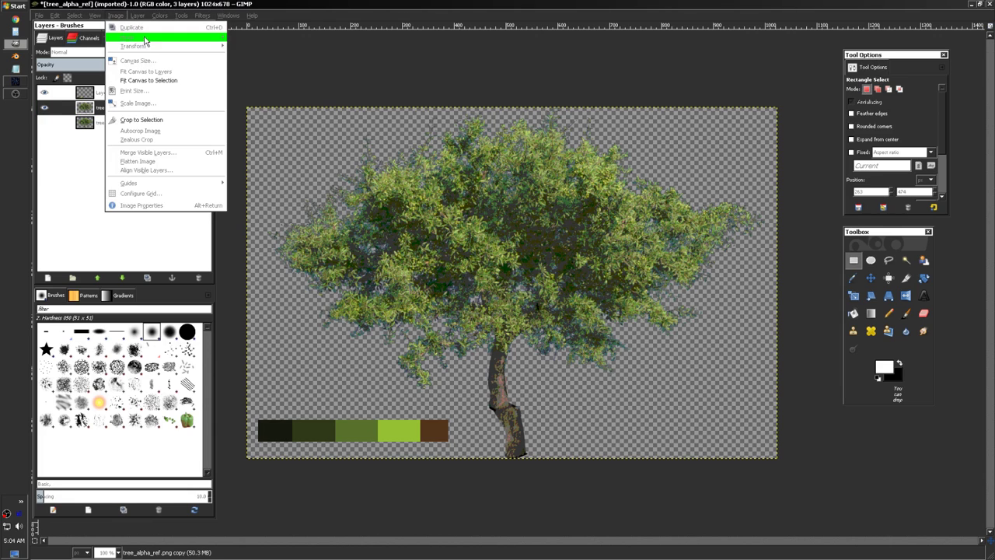
left_click(152, 109)
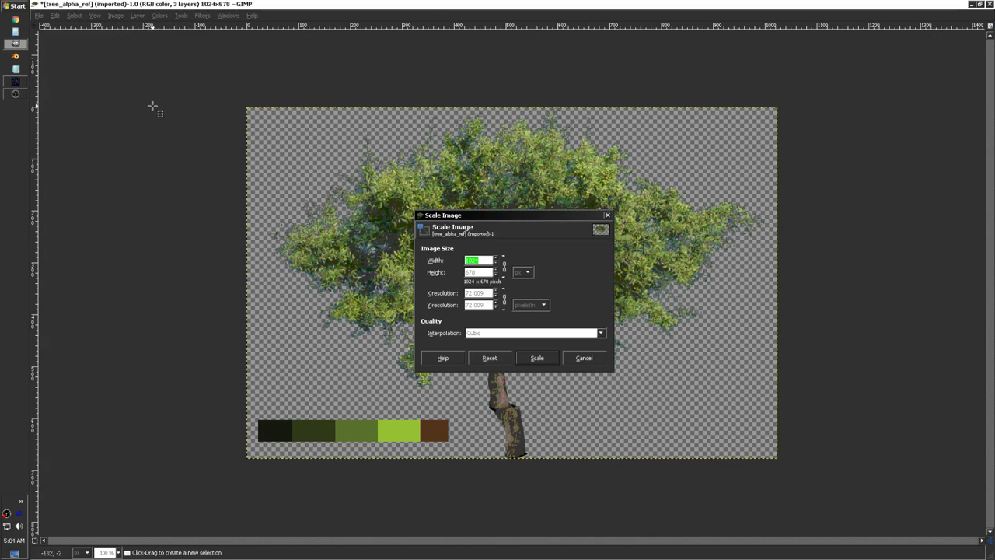
left_click(509, 333)
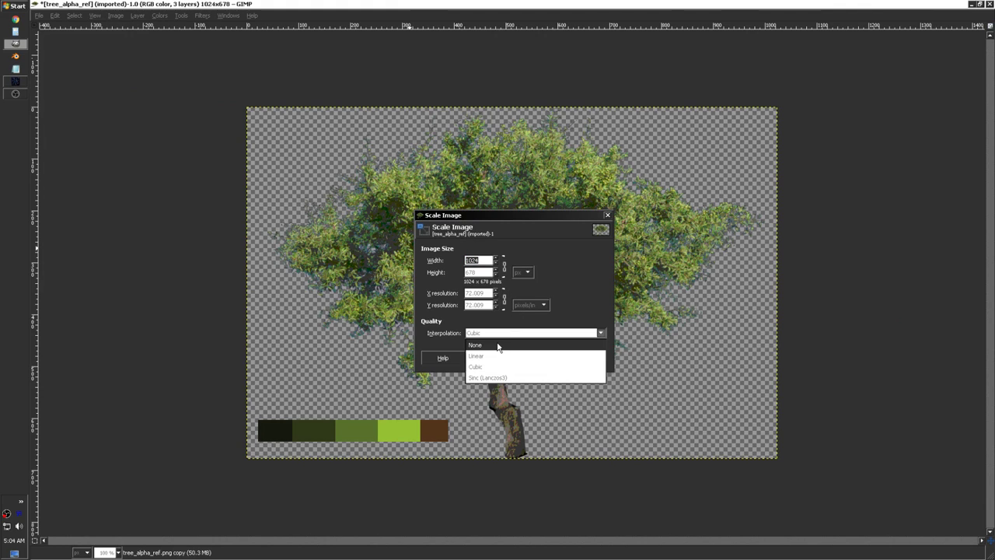
left_click(498, 345)
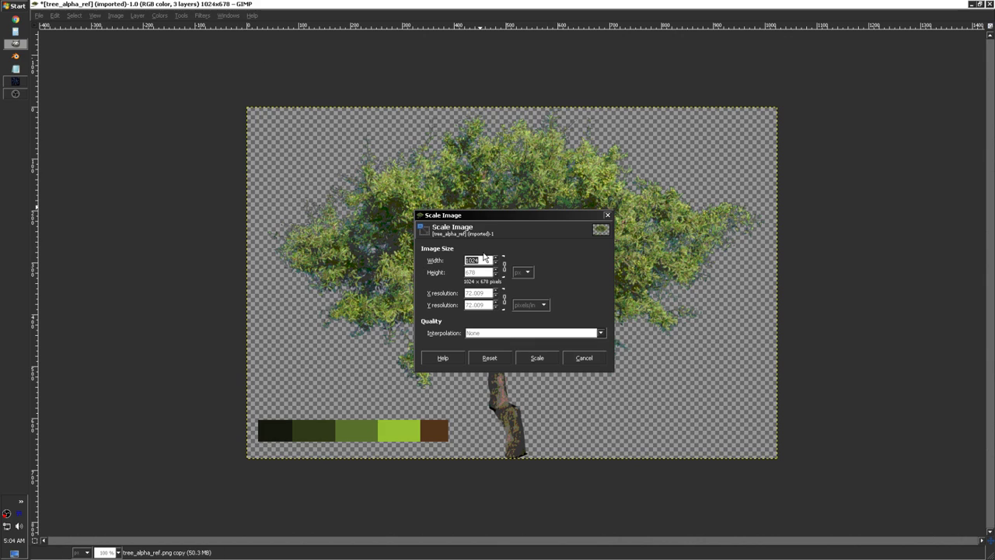
left_click(484, 259)
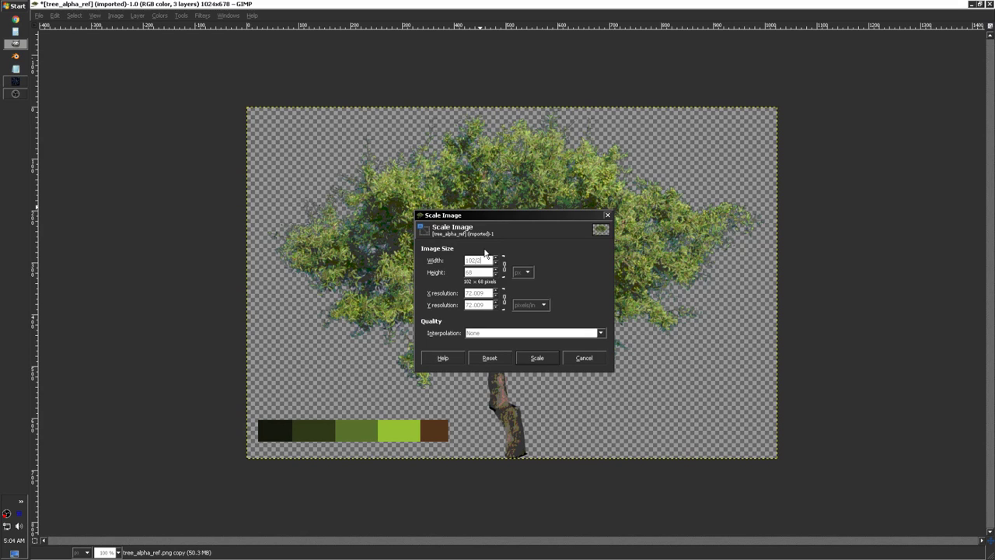
left_click(537, 358)
scroll(529, 339, "up", 8, "ctrl")
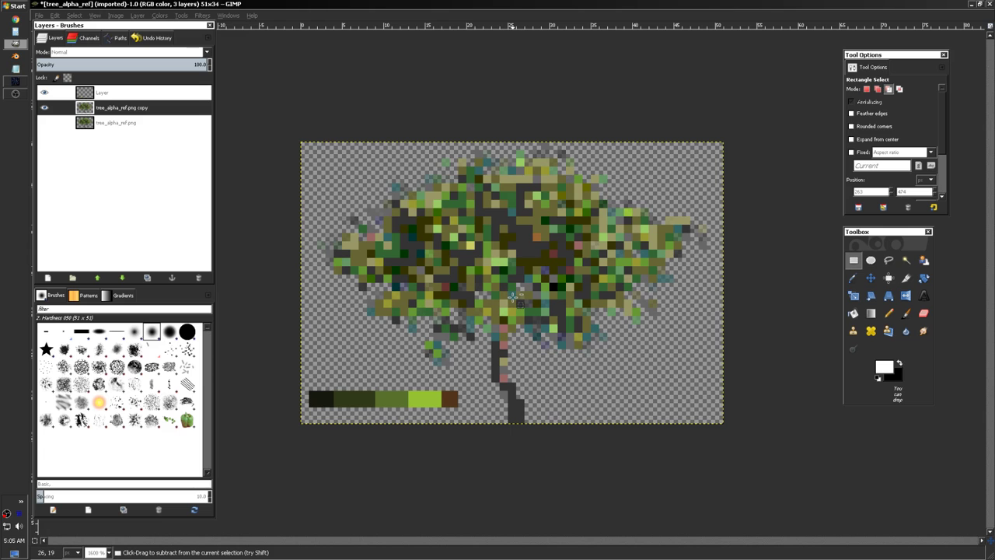
- Examine the scaled-down 51 × 34 px tree at several zoom levels to judge how it reads as pixel art
scroll(514, 293, "down", 2, "ctrl")
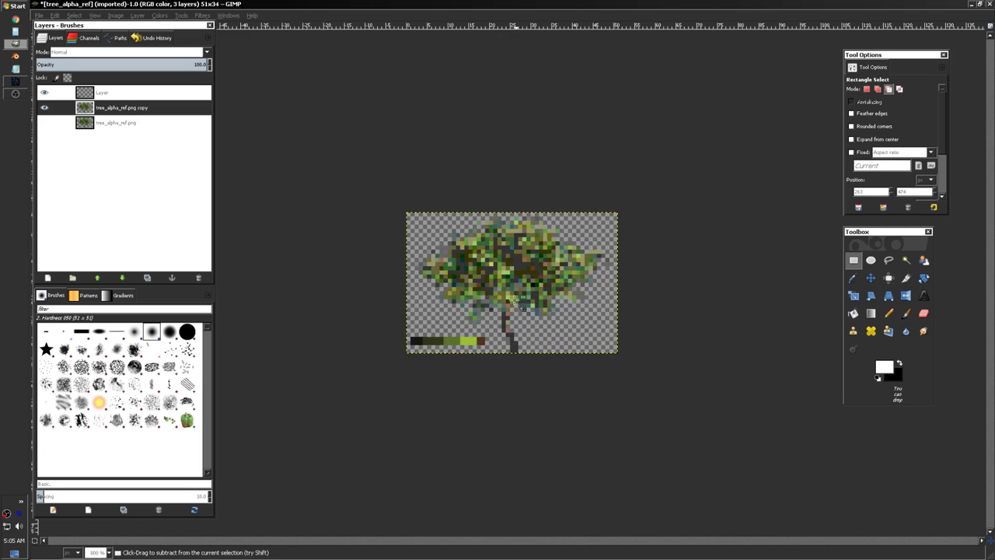
scroll(517, 296, "up", 3, "ctrl")
scroll(525, 295, "down", 3, "ctrl")
scroll(525, 299, "down", 2, "ctrl")
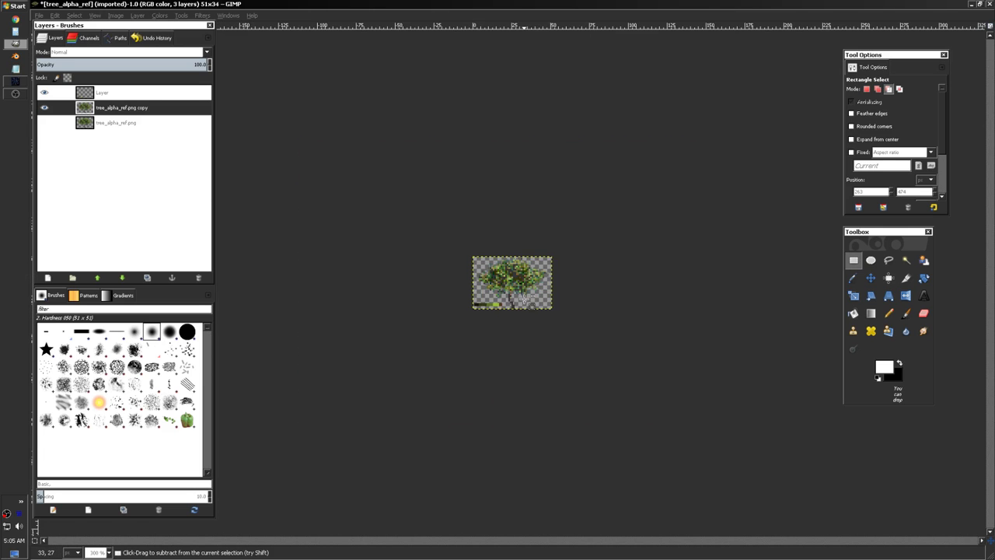
scroll(532, 298, "up", 3, "ctrl")
scroll(538, 302, "up", 1, "ctrl")
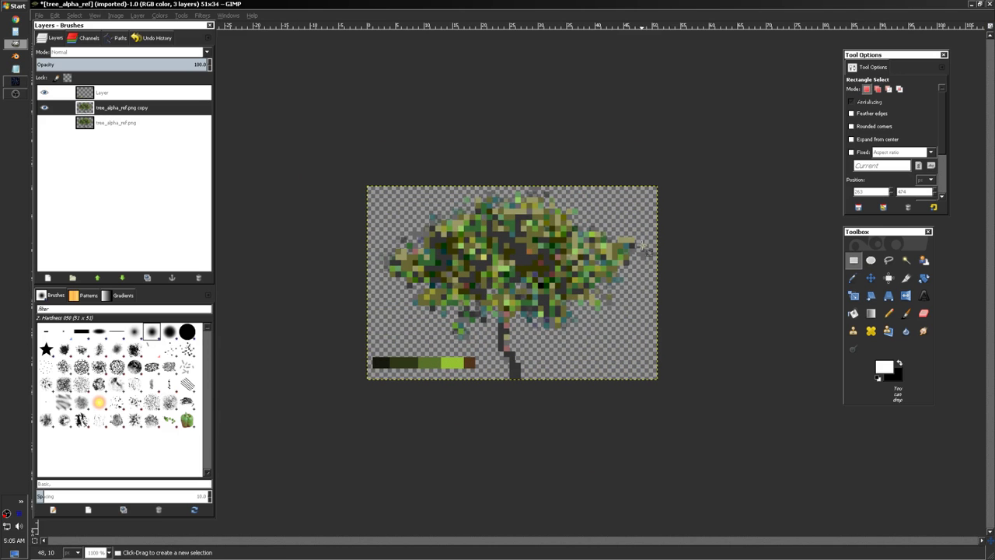
scroll(462, 274, "down", 2, "ctrl")
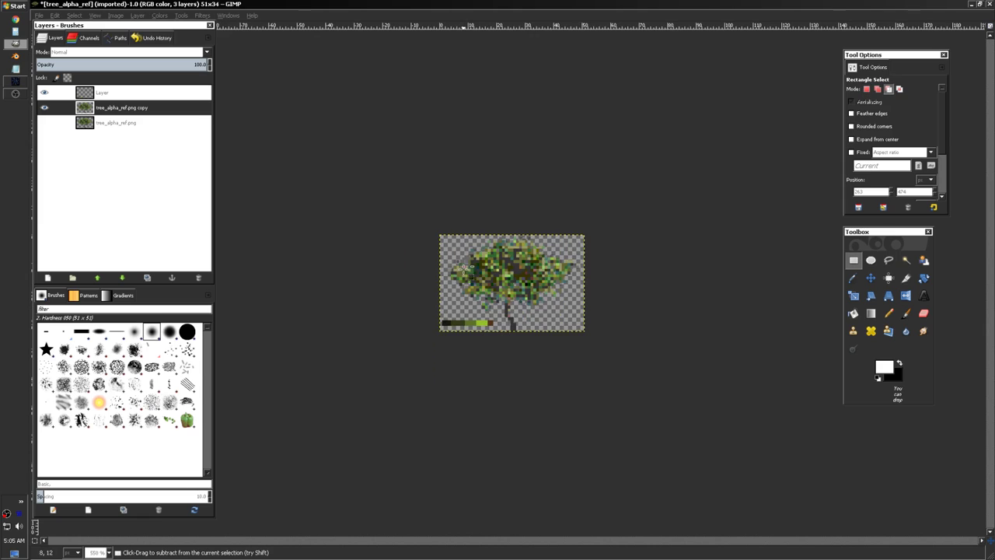
scroll(462, 274, "up", 2, "ctrl")
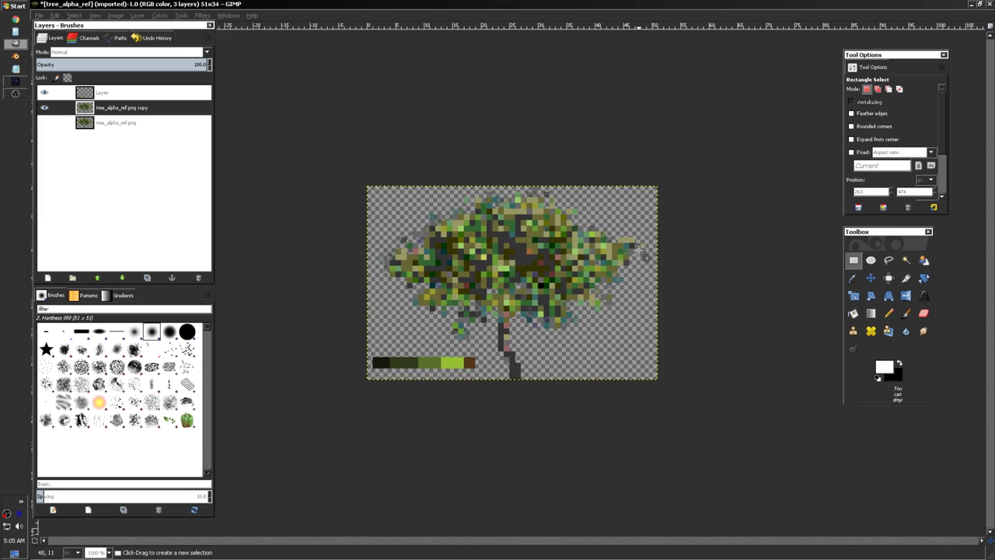
- Add a new transparent layer at the very bottom of the layer stack and fill it with white
left_click(130, 124)
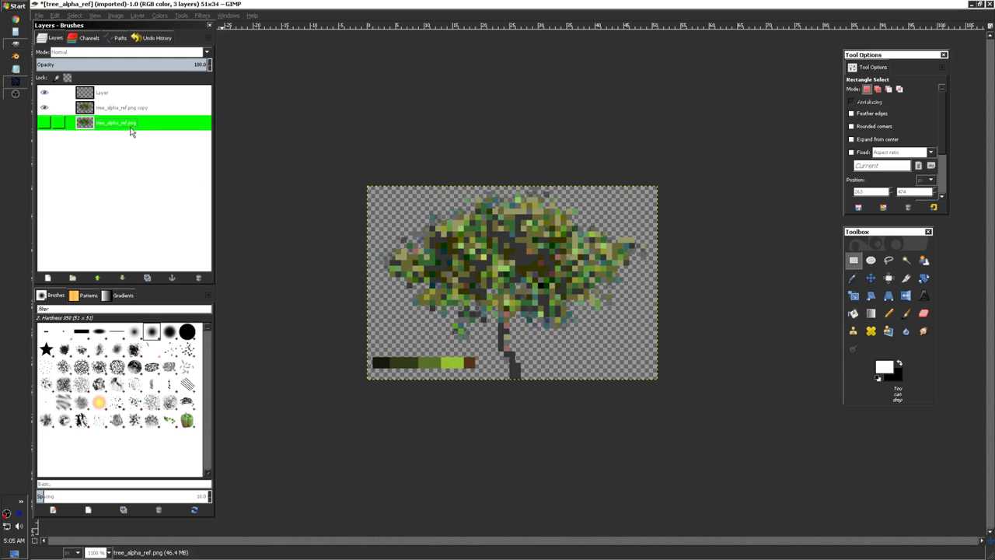
left_click(50, 278)
left_click(106, 353)
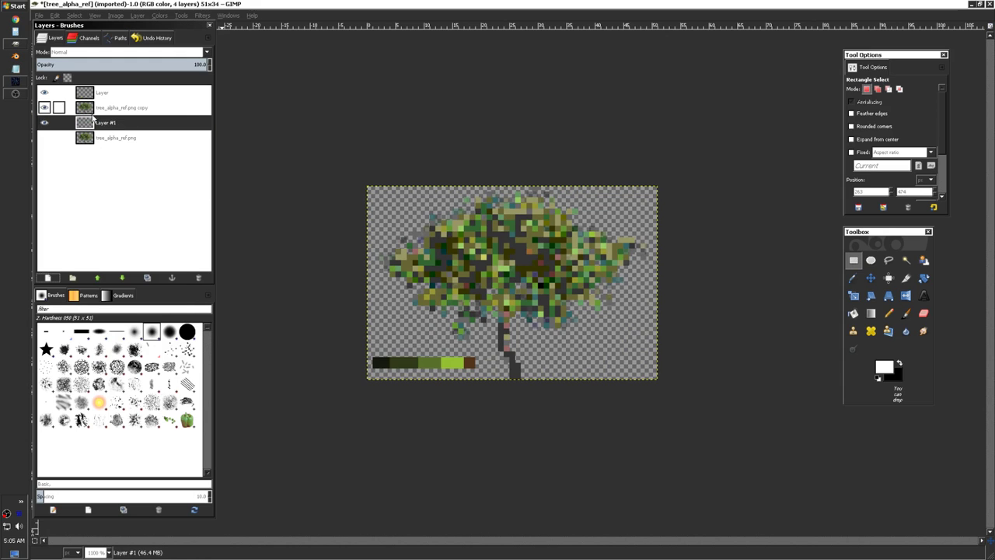
left_click(852, 313)
left_click(617, 339)
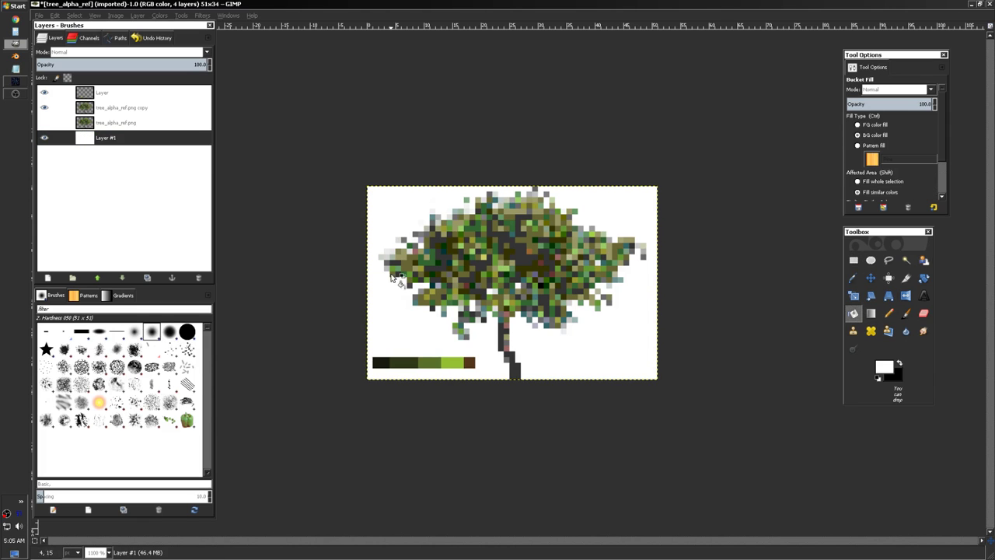
- Duplicate the tree_alpha_ref.png copy layer twice to strengthen its semi-transparent pixels
key("plus")
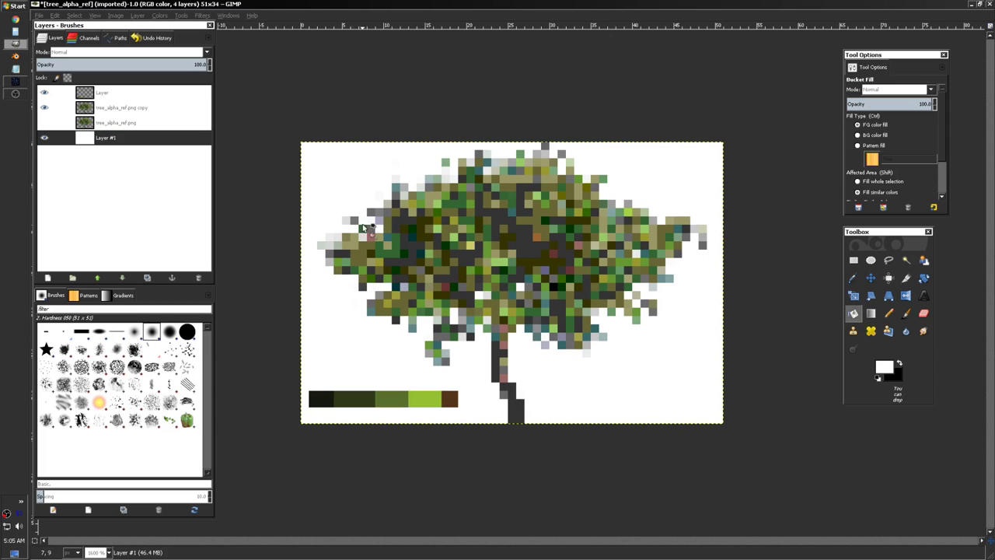
left_click(122, 111)
right_click(128, 111)
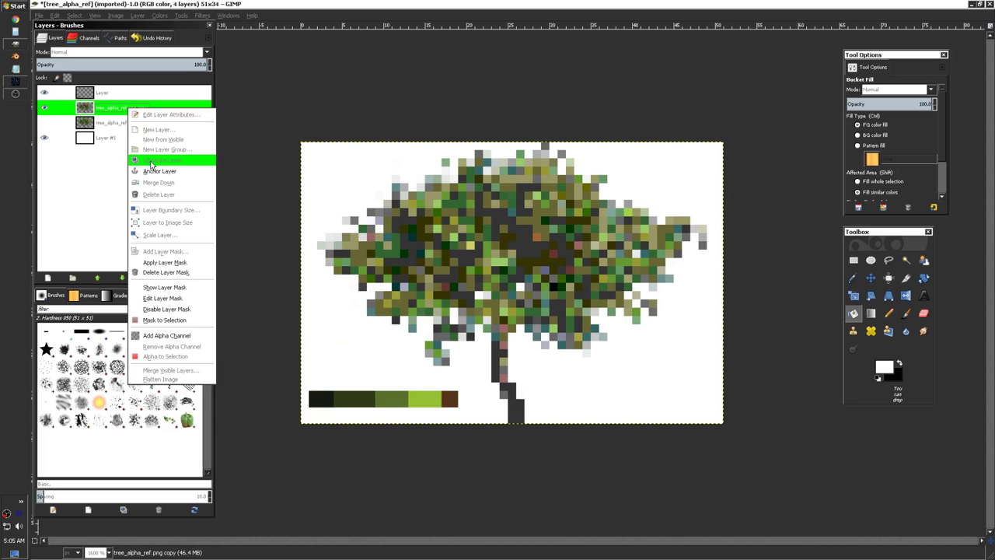
left_click(156, 161)
right_click(120, 111)
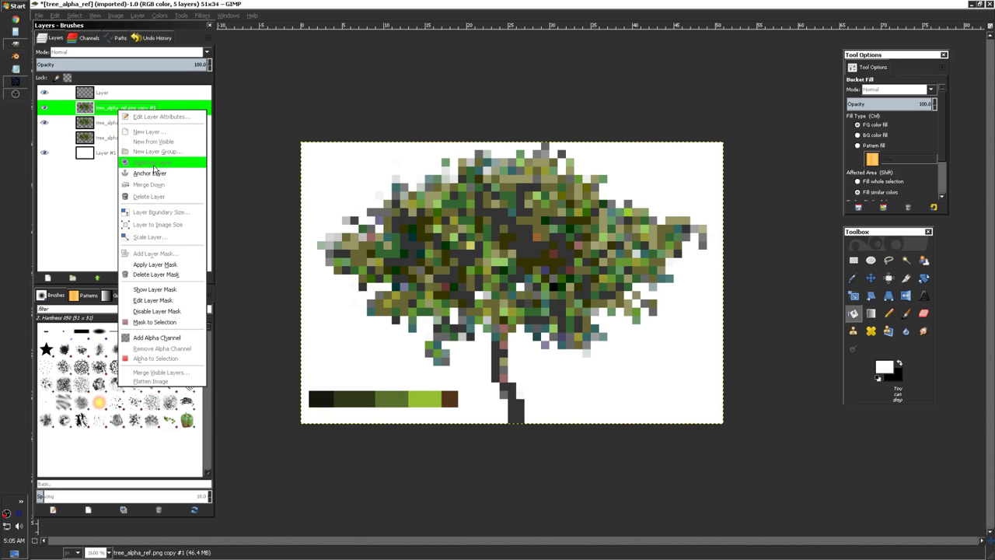
left_click(152, 161)
- Merge both duplicates back down into the tree_alpha_ref.png copy layer
right_click(106, 110)
left_click(141, 184)
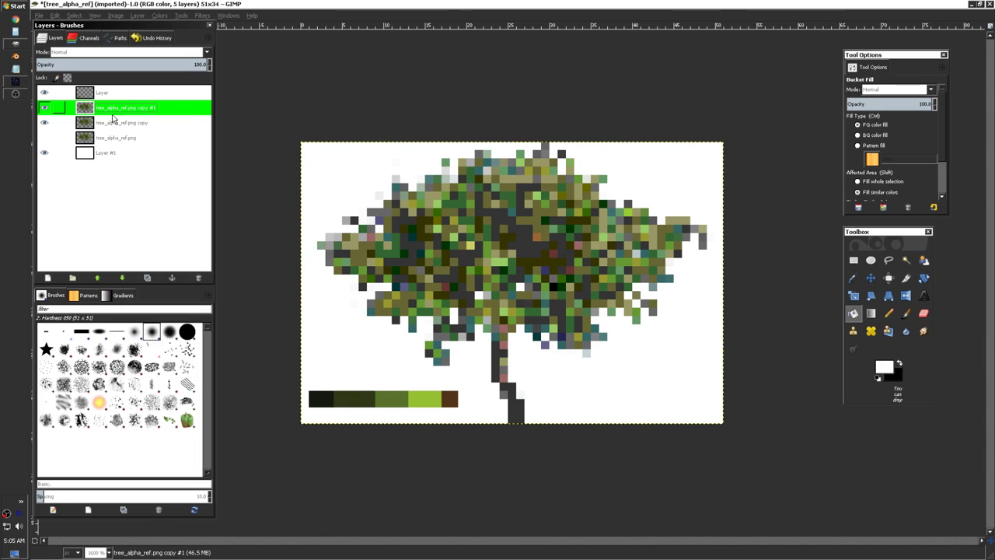
right_click(114, 111)
left_click(139, 180)
- Merge the tree_alpha_ref.png copy layer down into the white Layer #1
right_click(113, 111)
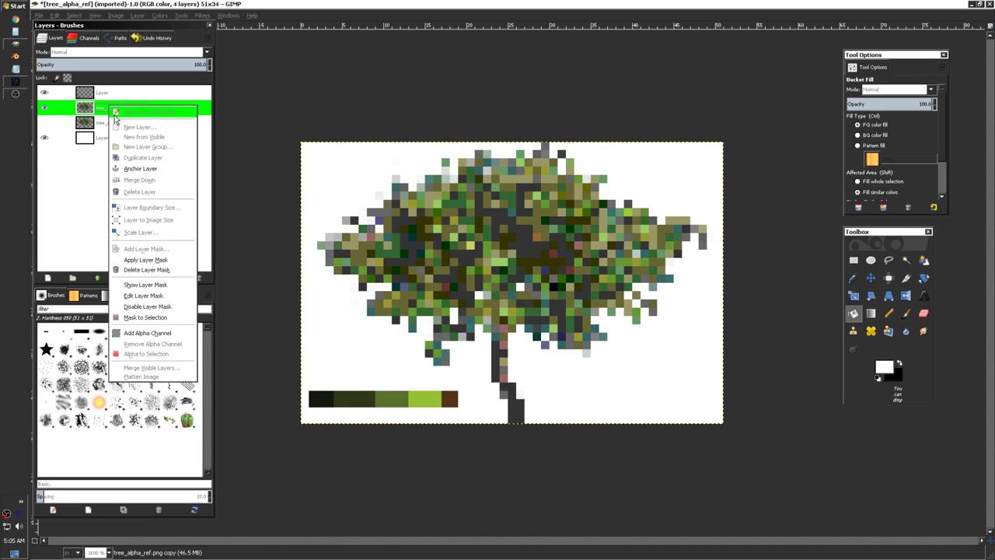
left_click(139, 179)
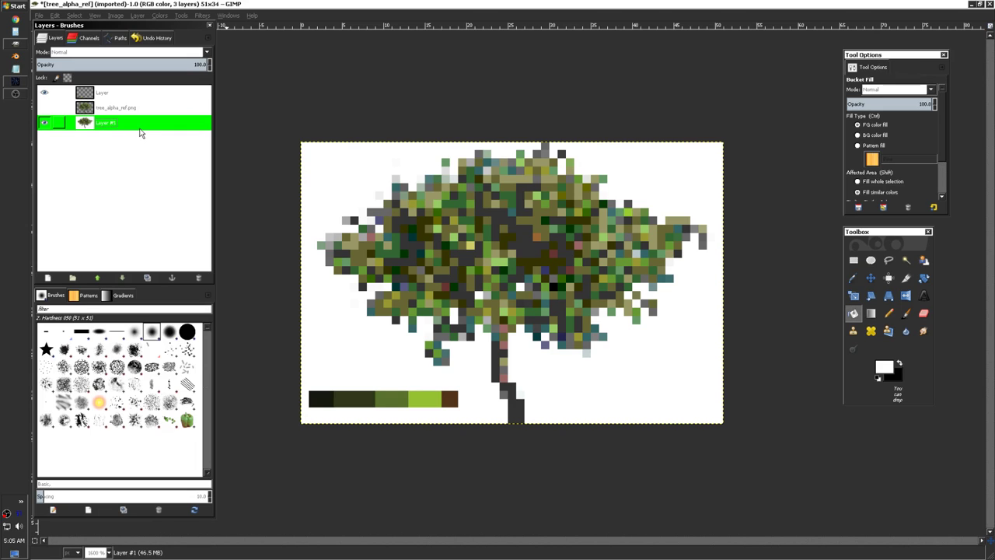
- Sample the lime green swatch from the palette layer as the background colour with the Color Picker
left_click(99, 93)
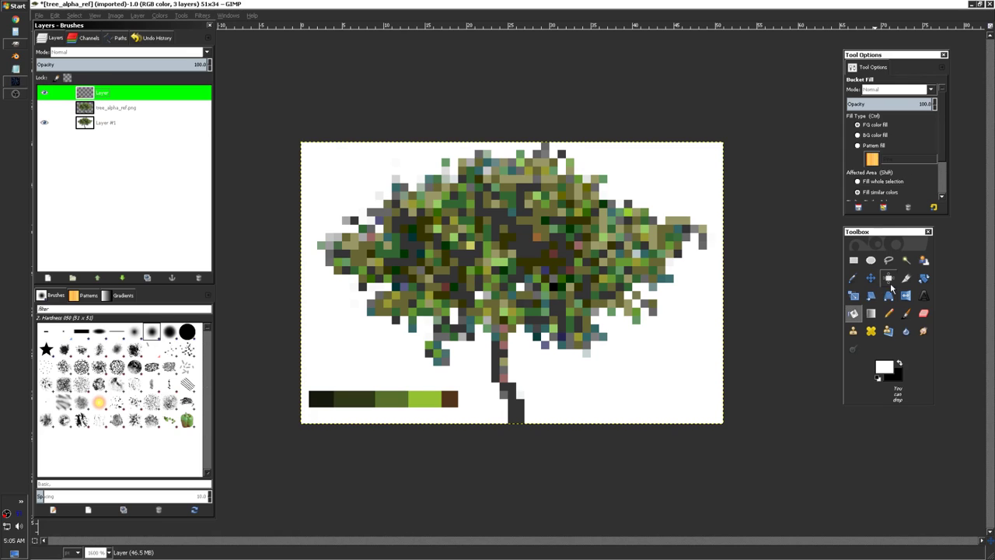
left_click(852, 278)
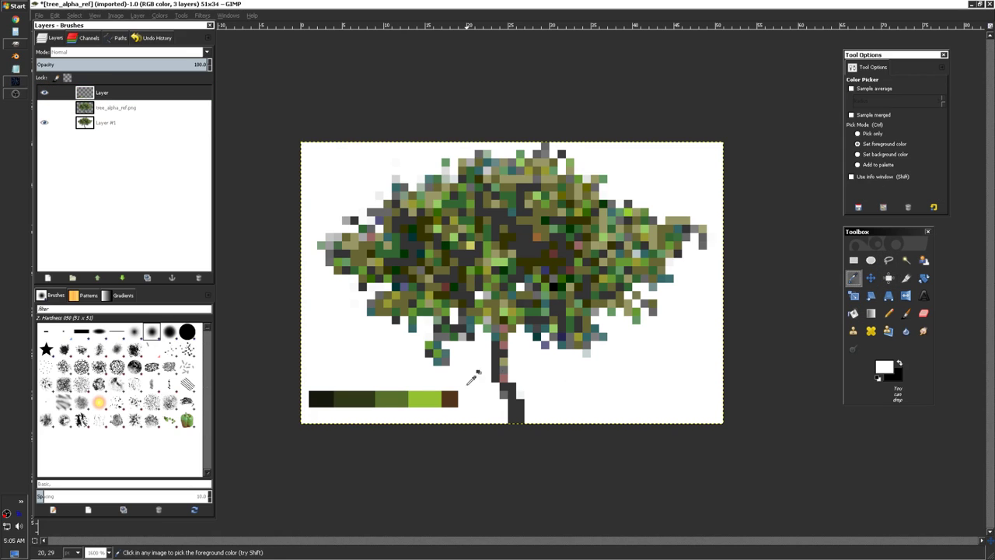
left_click(433, 397)
key("ctrl")
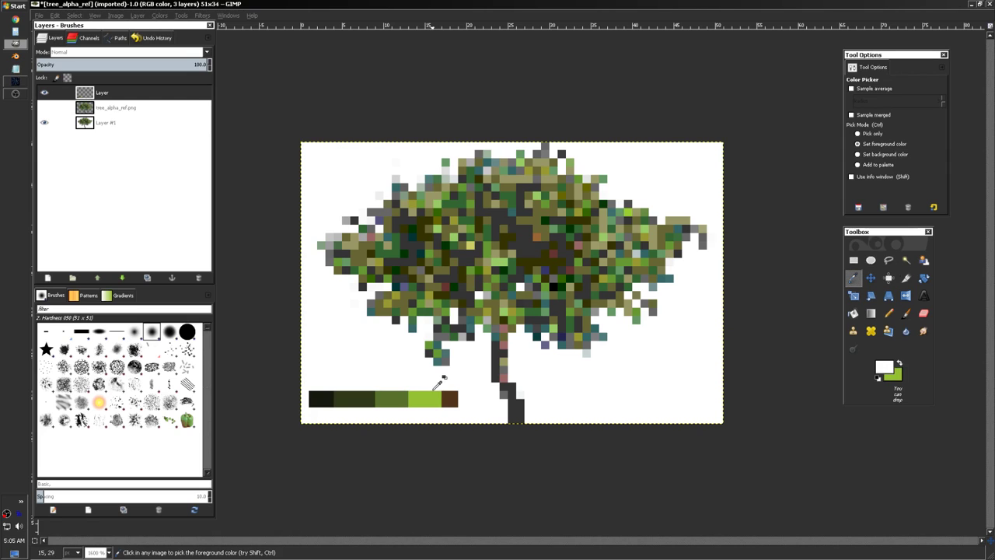
- Undo the merge of the tree copy into the white layer
left_click(104, 126)
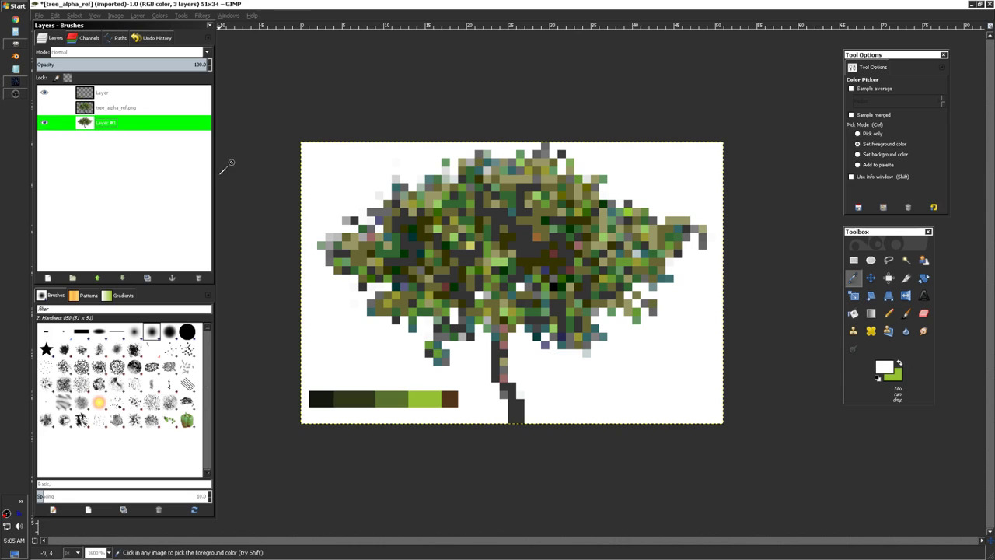
key("shift+ctrl+d")
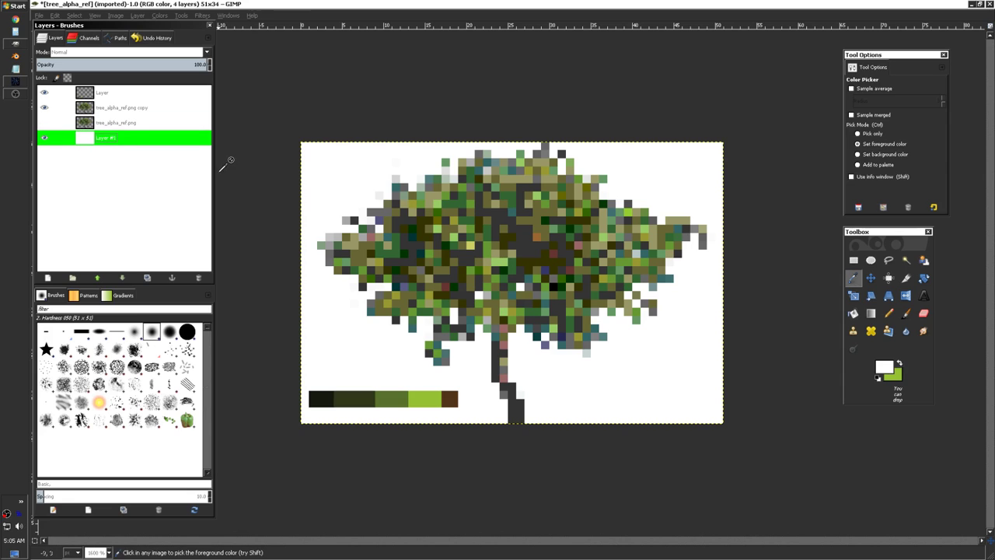
- Fill all of Layer #1 with the lime green using Bucket Fill and compare the tree with that layer hidden and shown
left_click(853, 313)
left_click(86, 141)
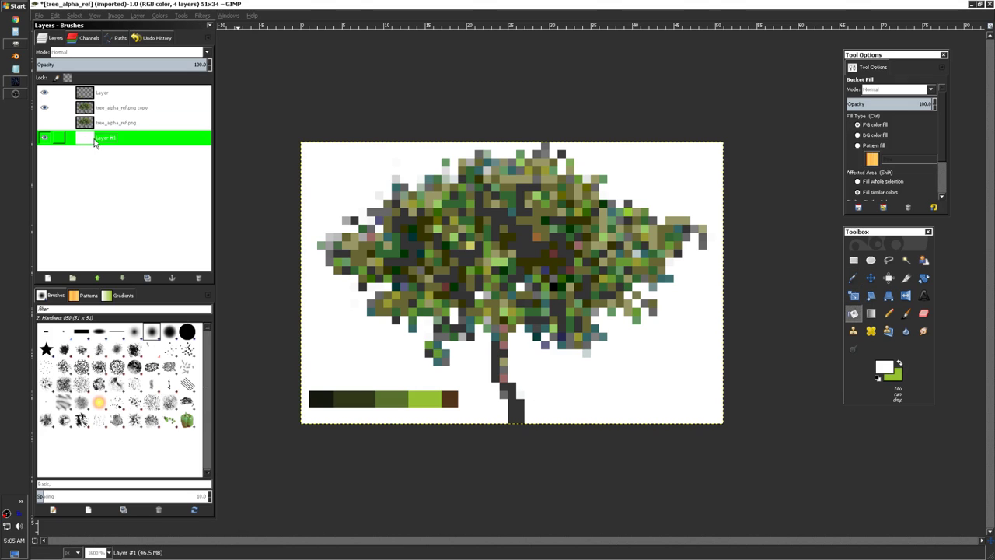
left_click(356, 333)
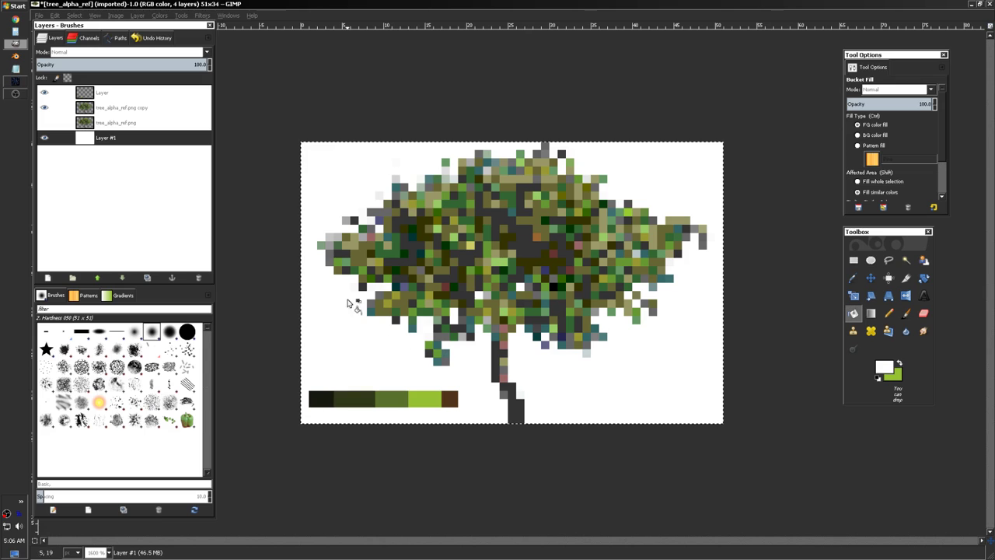
left_click(898, 365)
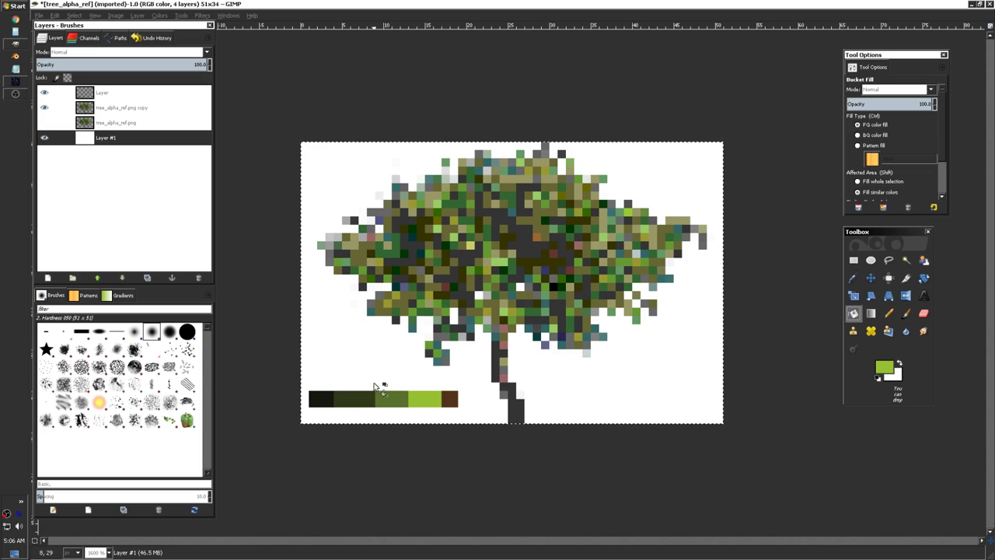
left_click(375, 346)
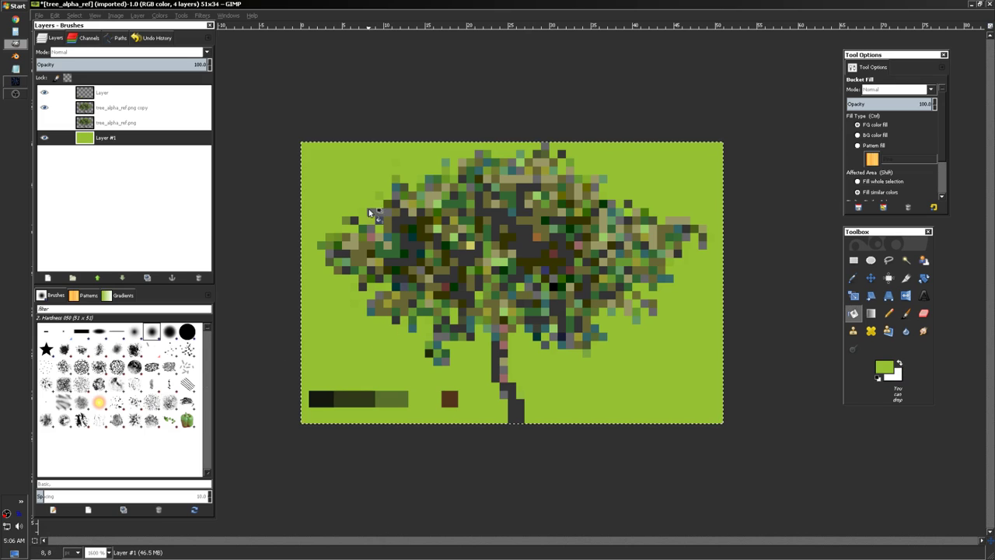
left_click(46, 140)
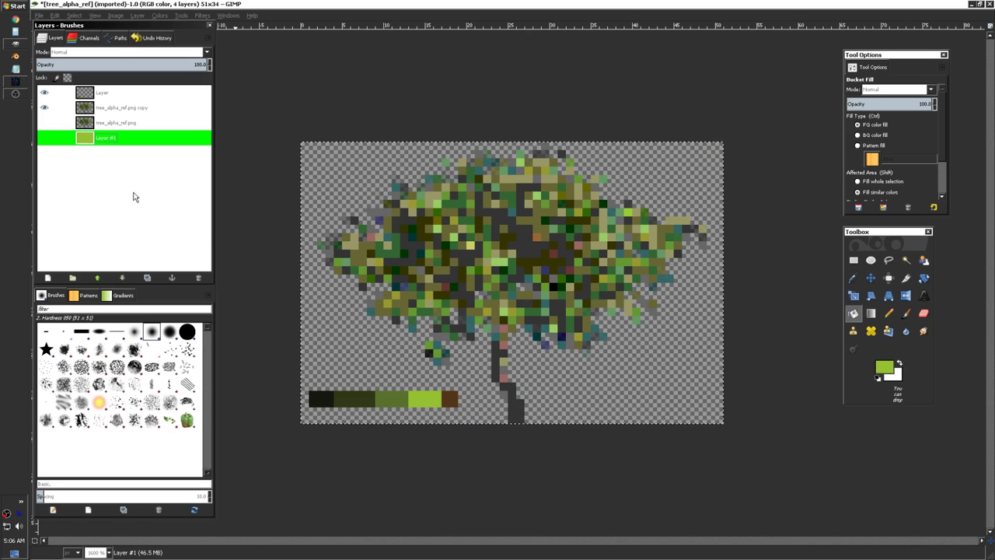
left_click(44, 139)
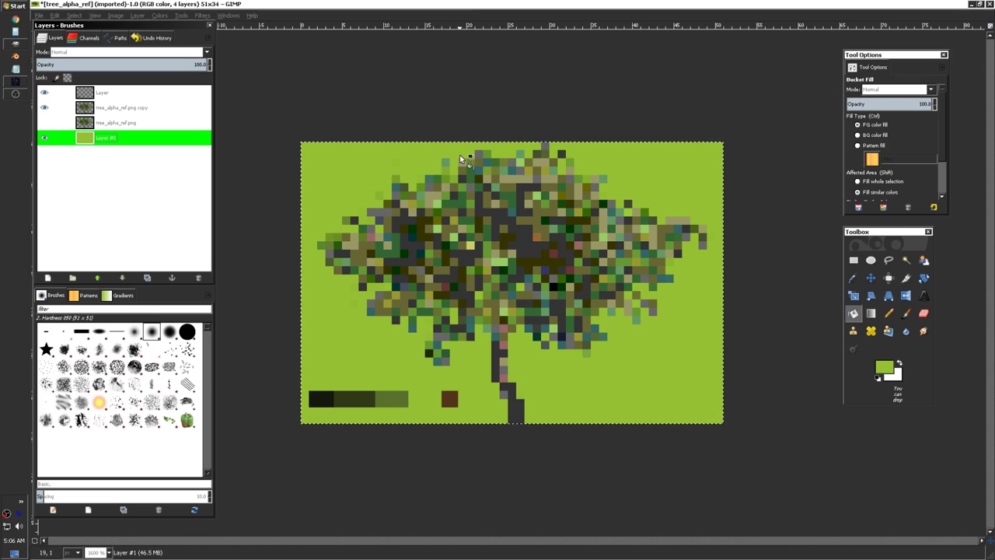
- Fuzzy-select the transparent surroundings of the tree on tree_alpha_ref.png copy with threshold 0.0 and clear that area from the green Layer #1
left_click(95, 110)
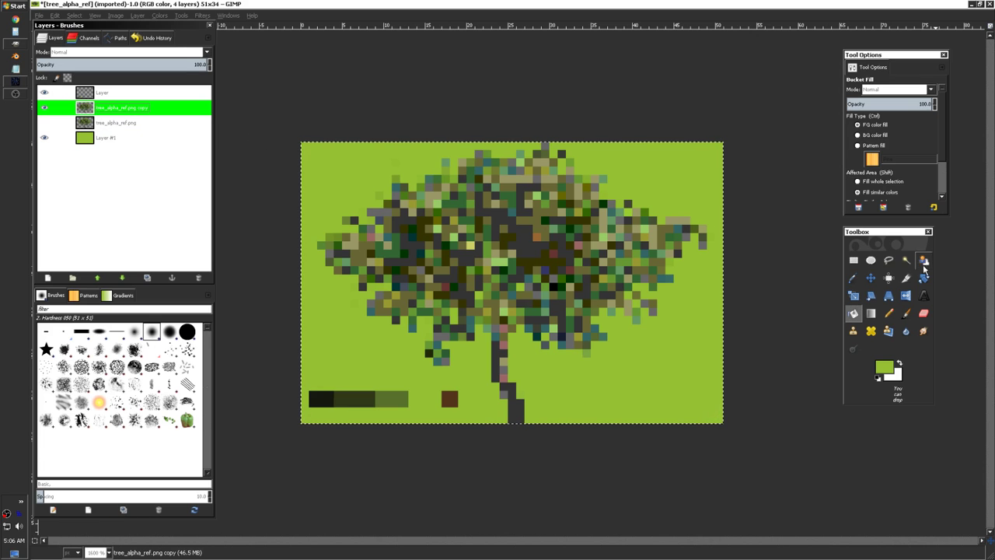
left_click(906, 260)
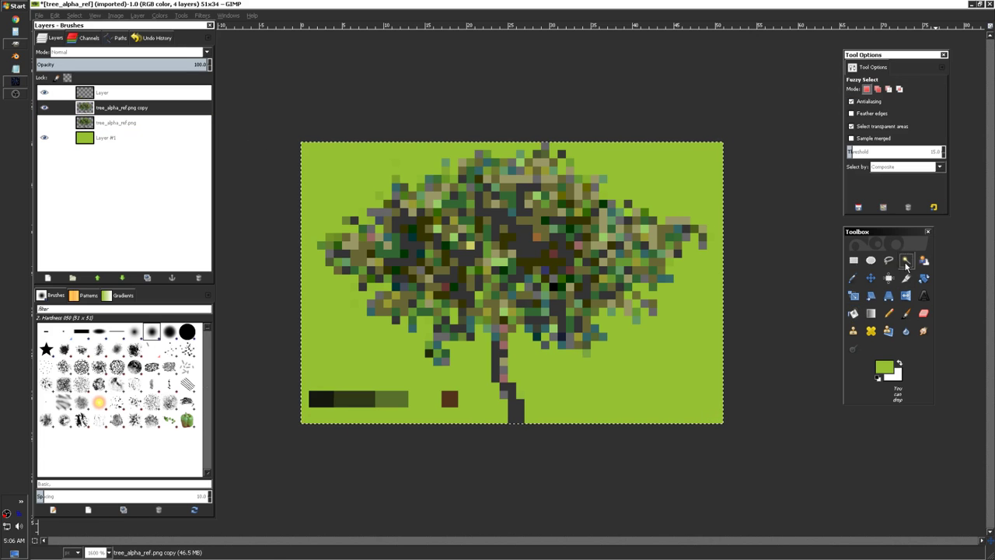
left_click(338, 166)
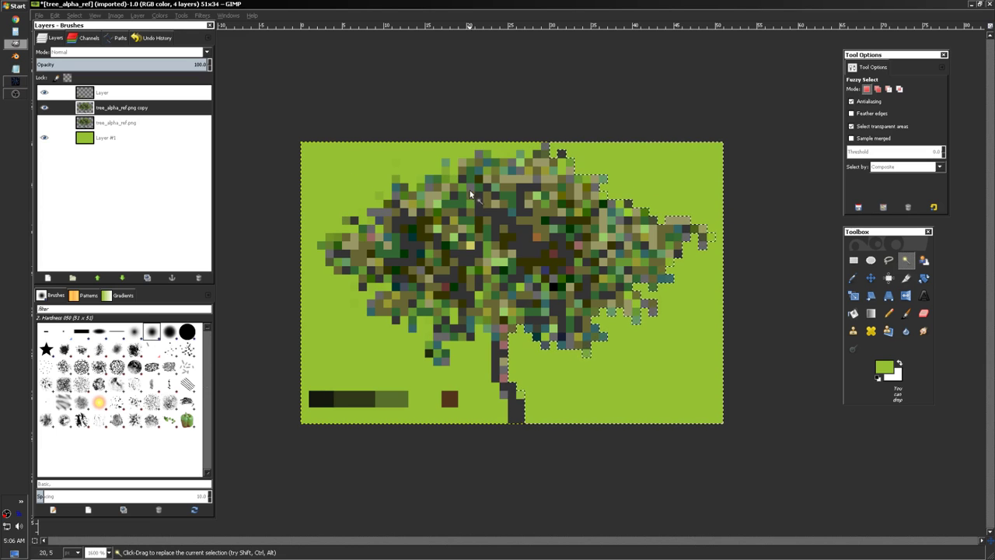
left_click(344, 173, "shift")
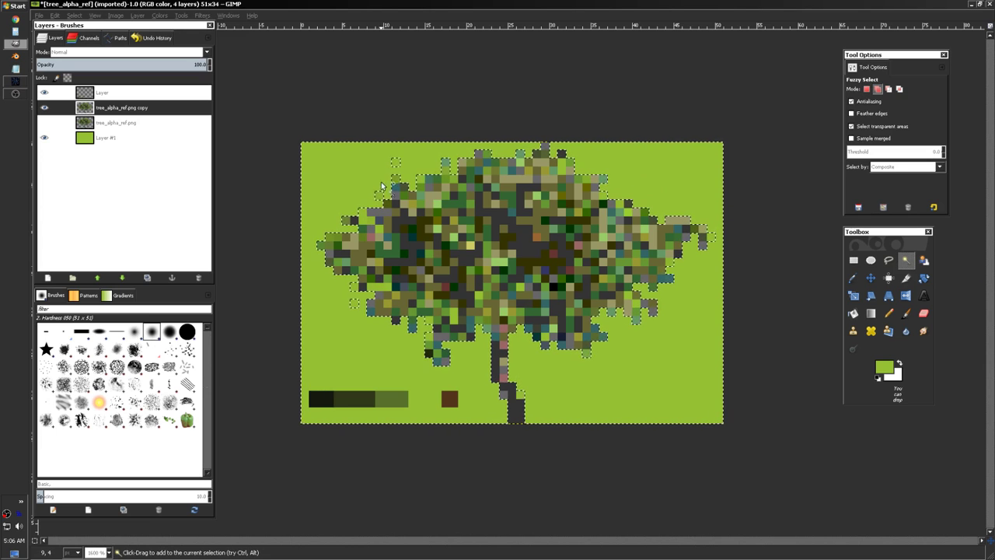
left_click(106, 139)
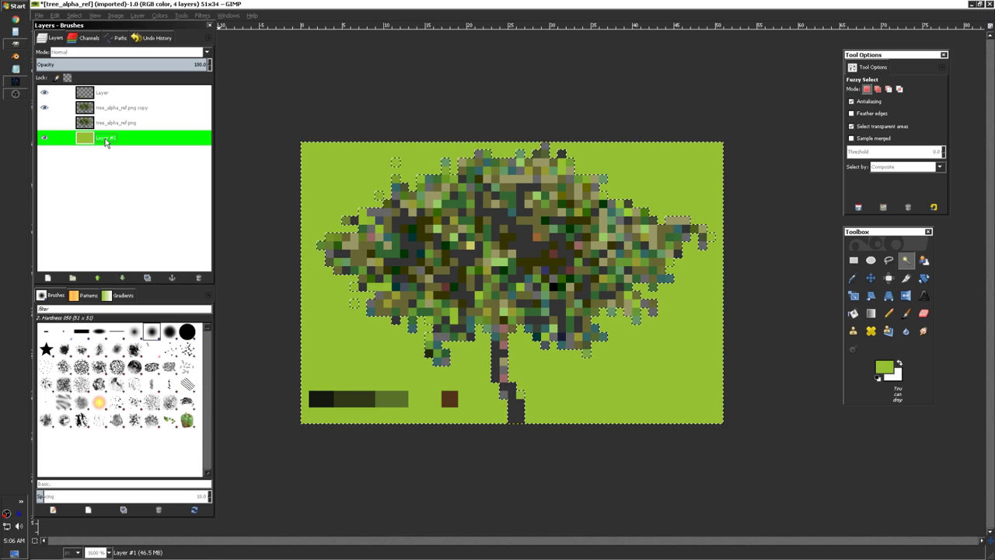
key("Delete")
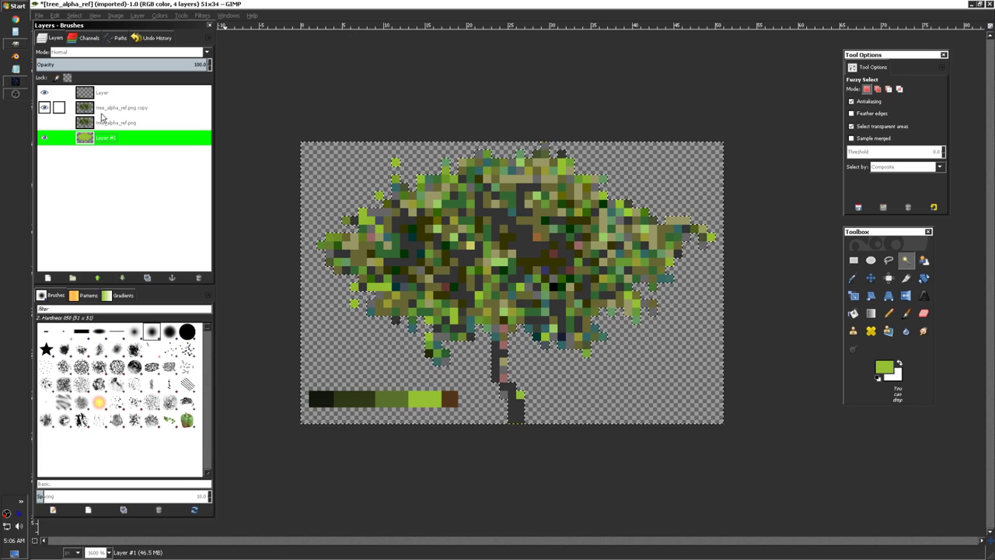
- Move tree_alpha_ref.png copy directly above Layer #1 and merge it down into that layer
left_click_drag(101, 115, 100, 124)
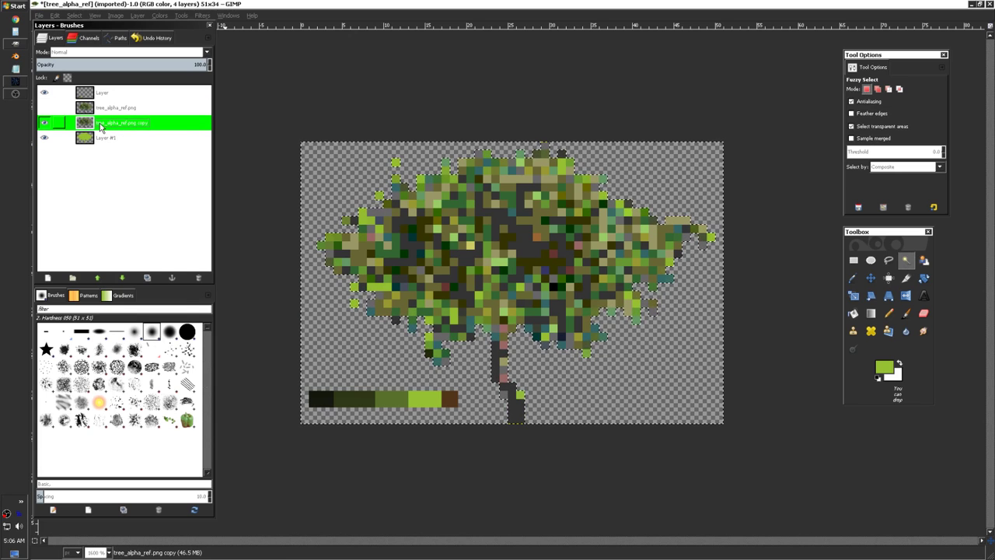
right_click(101, 125)
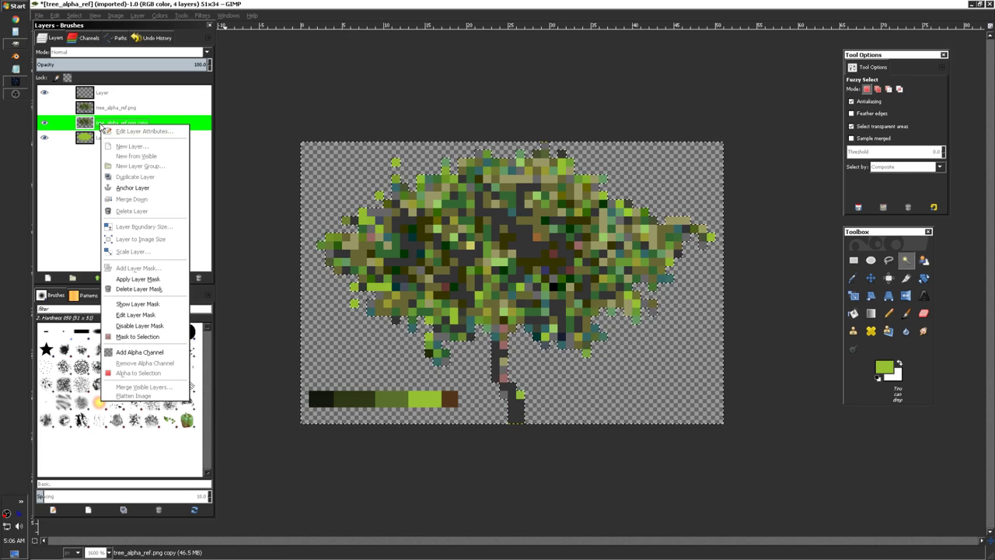
left_click(132, 199)
- Clear the full-image selection with the Rectangle Select tool
key("ctrl+shift+a")
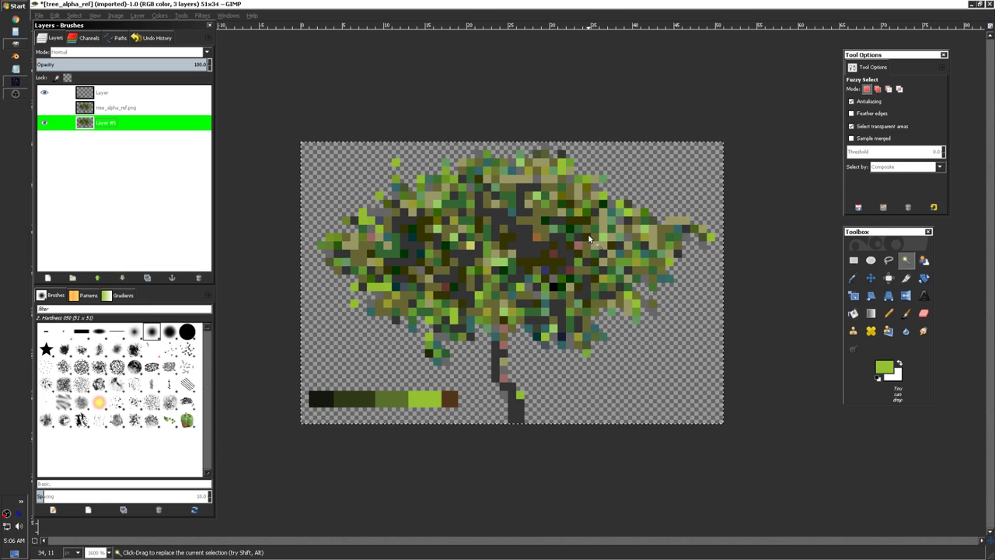
left_click(854, 261)
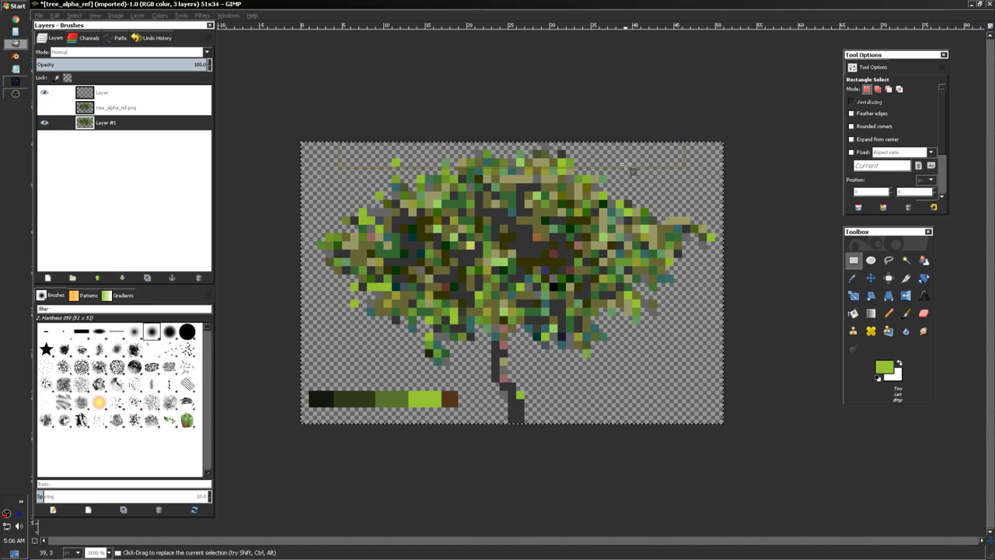
key("minus")
key("plus")
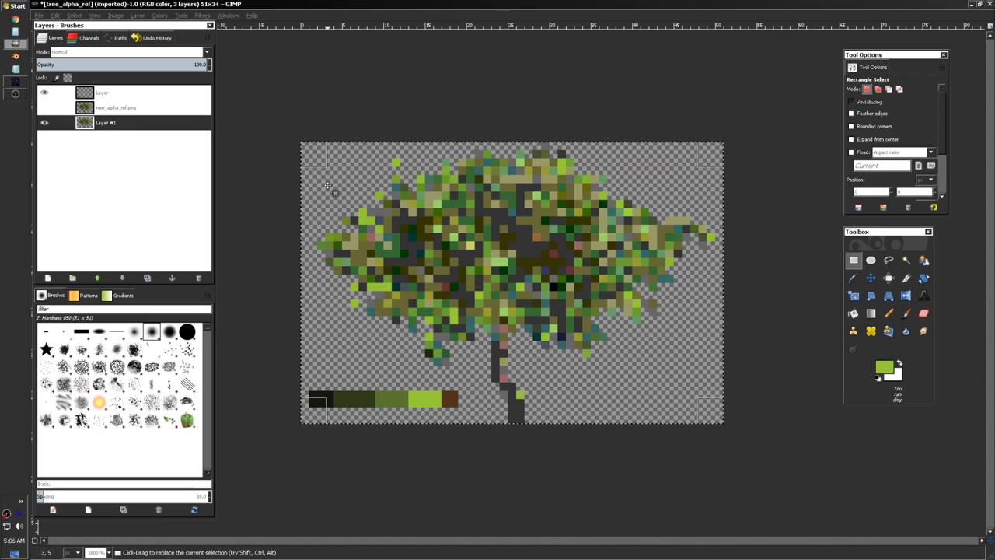
left_click_drag(342, 117, 408, 167)
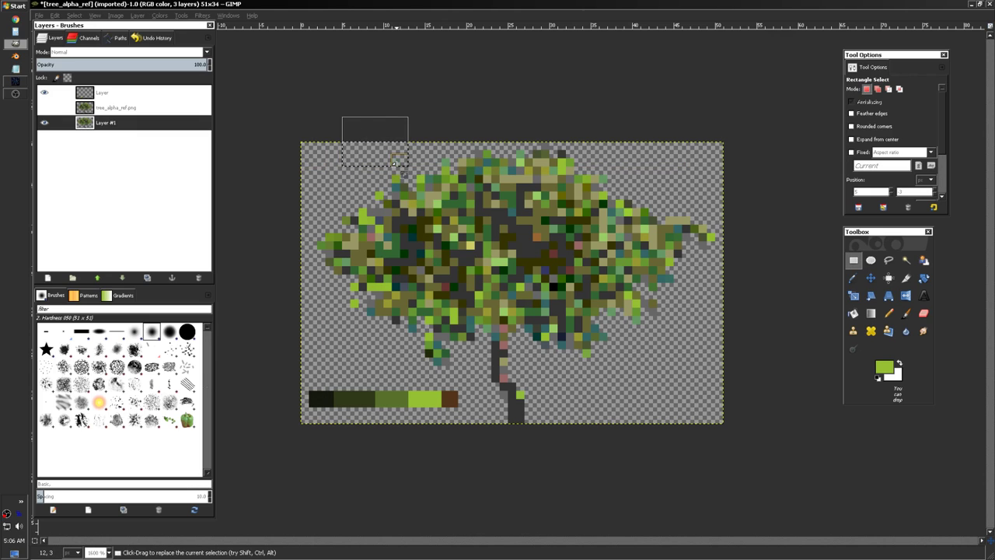
left_click(465, 123)
- Move the palette layer named Layer below tree_alpha_ref.png and merge it down into Layer #1
key("ctrl")
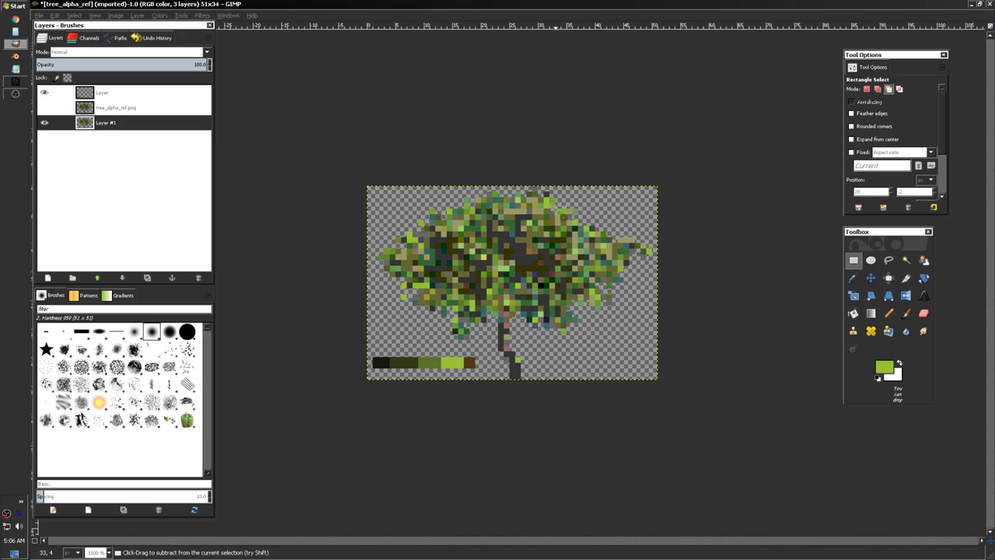
scroll(552, 247, "up", 1)
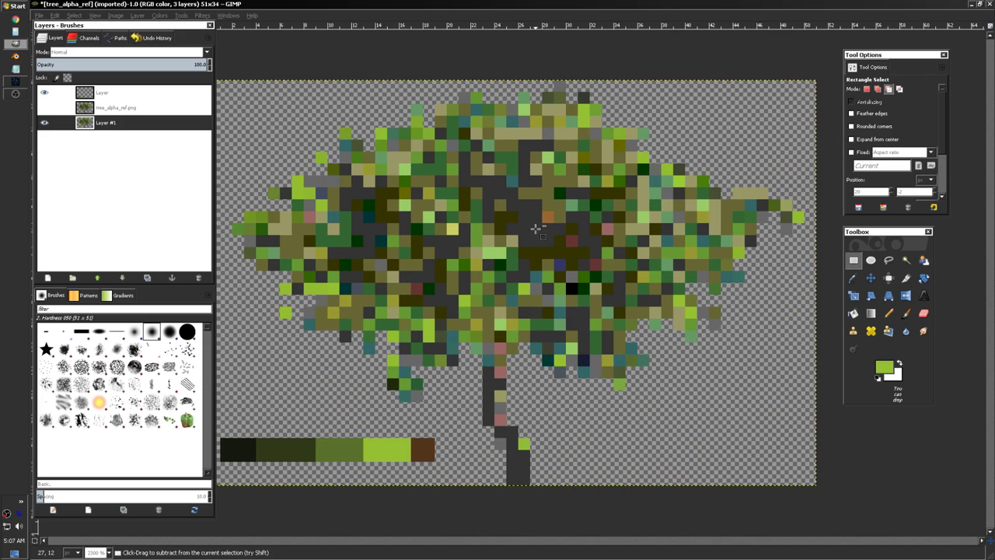
scroll(544, 230, "down", 2)
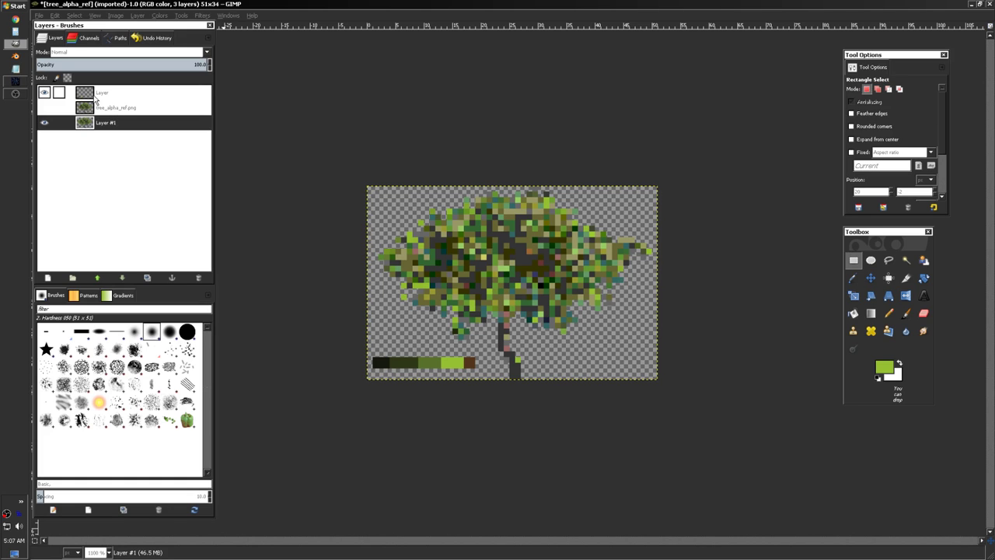
left_click(45, 93)
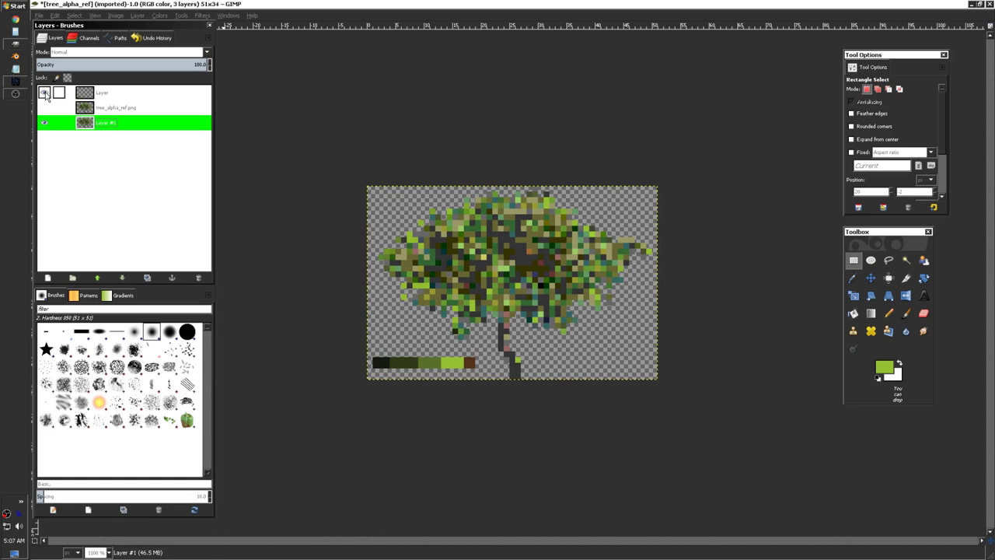
key("plus")
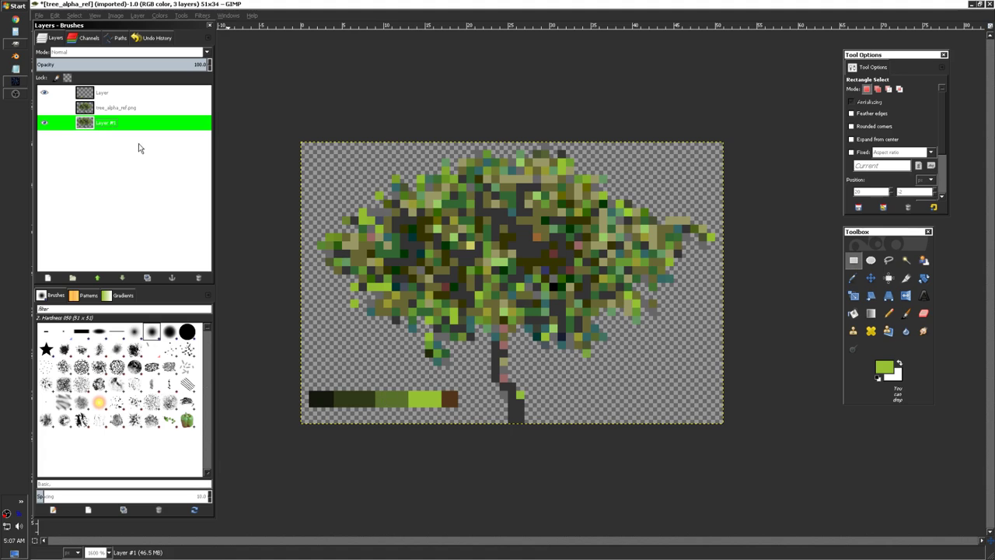
left_click_drag(102, 93, 103, 110)
right_click(104, 109)
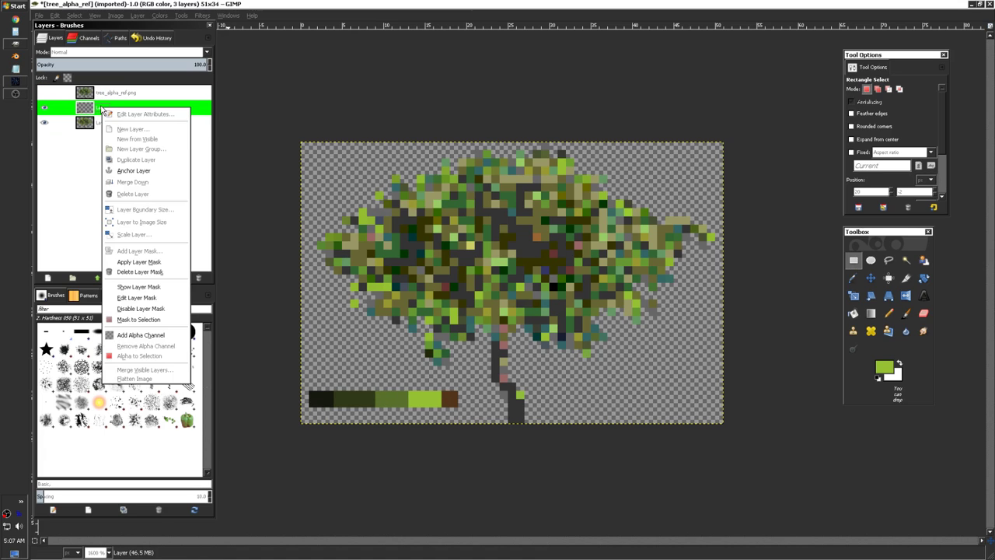
left_click(132, 183)
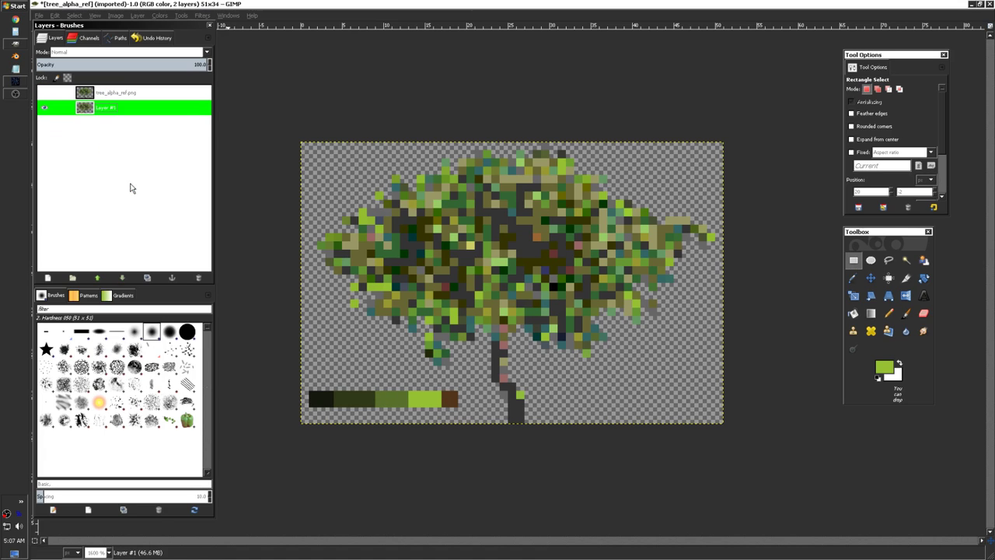
- Rename the merged tree and palette layer as orig
double_click(115, 109)
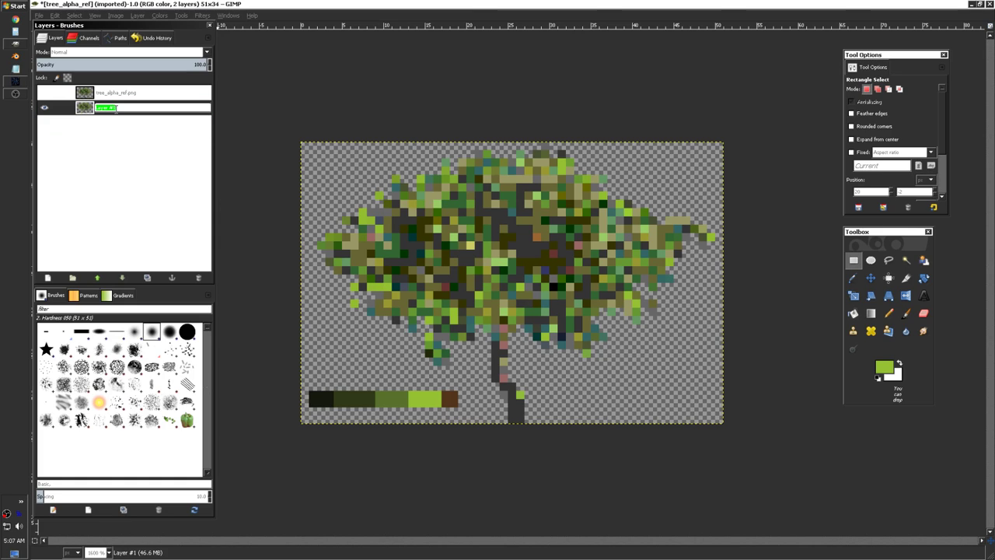
type("orig")
key("Return")
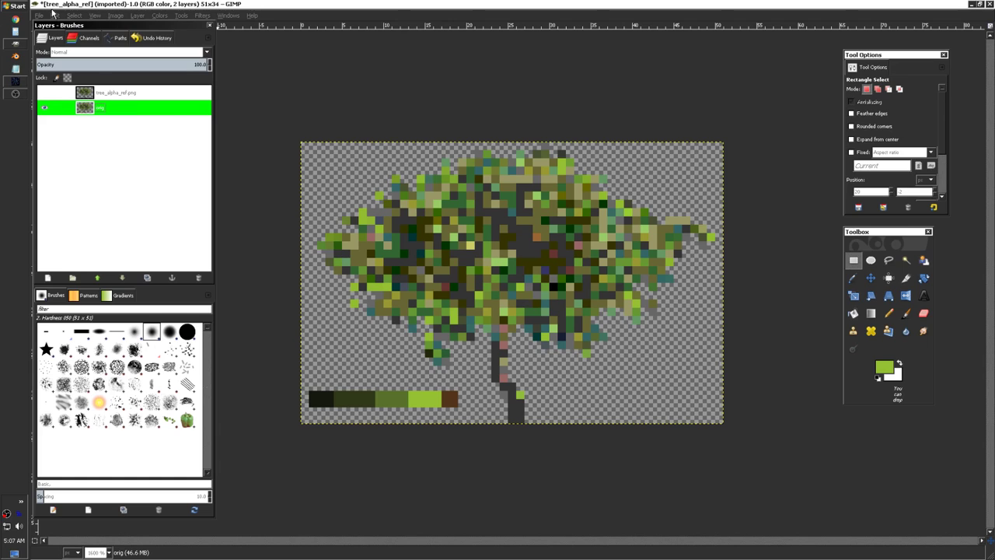
- Save the image as tree_alpha_ref.xcf in the Desktop folder
left_click(40, 14)
left_click(79, 94)
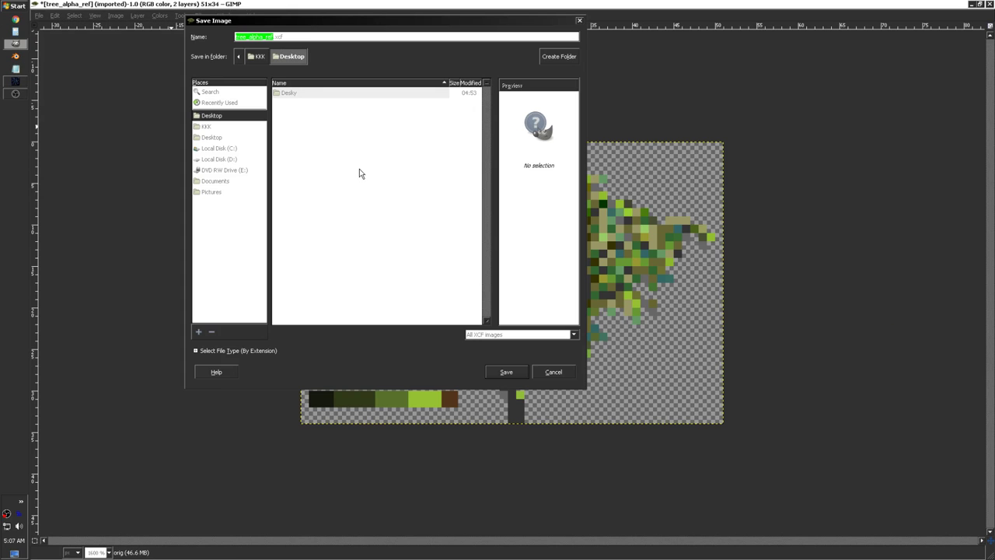
left_click(506, 371)
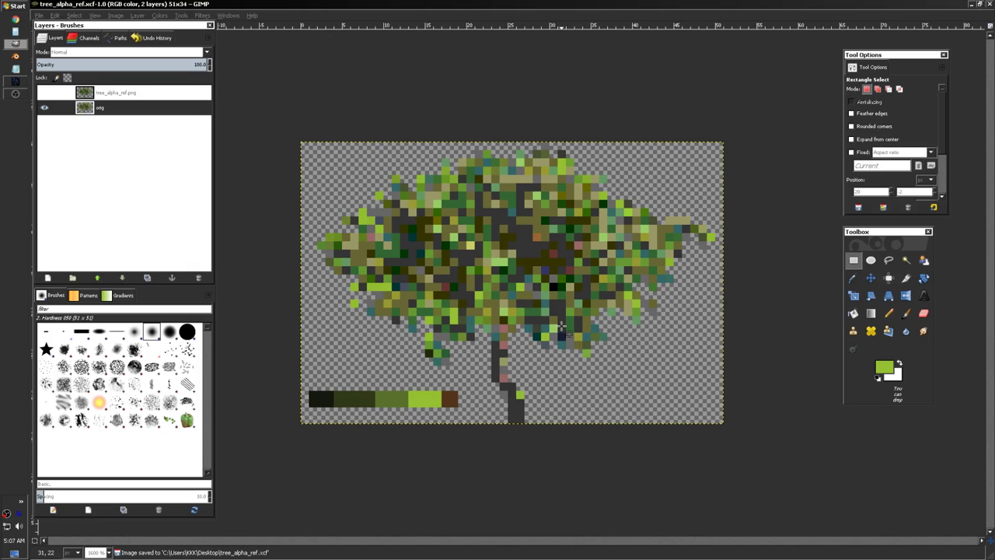
- Duplicate the orig layer
scroll(469, 328, "up", 2)
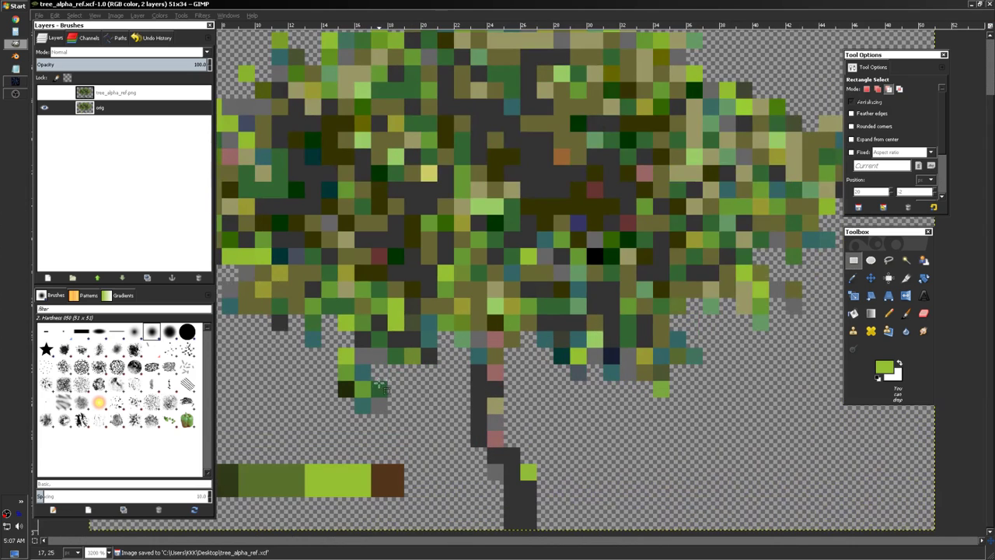
scroll(443, 330, "down", 3)
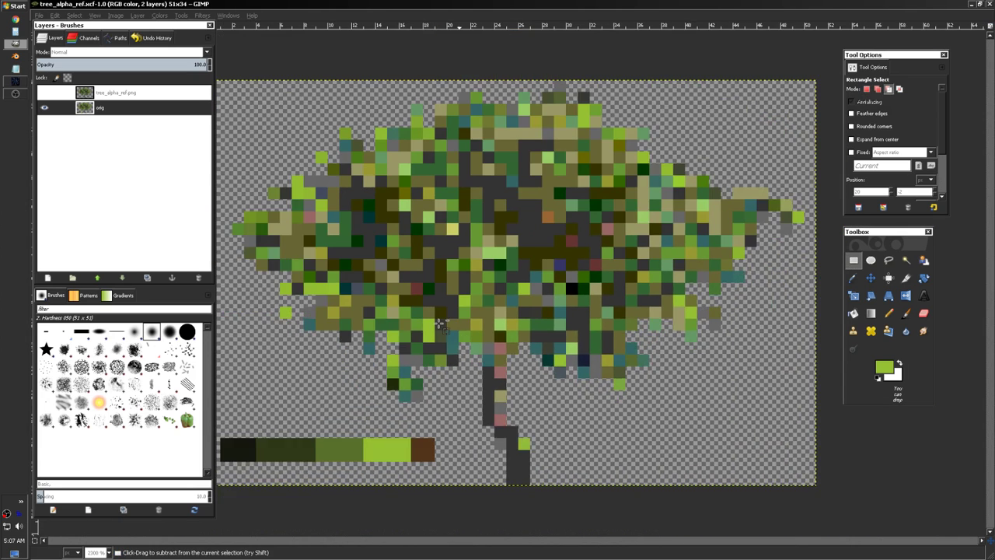
scroll(509, 344, "up", 1)
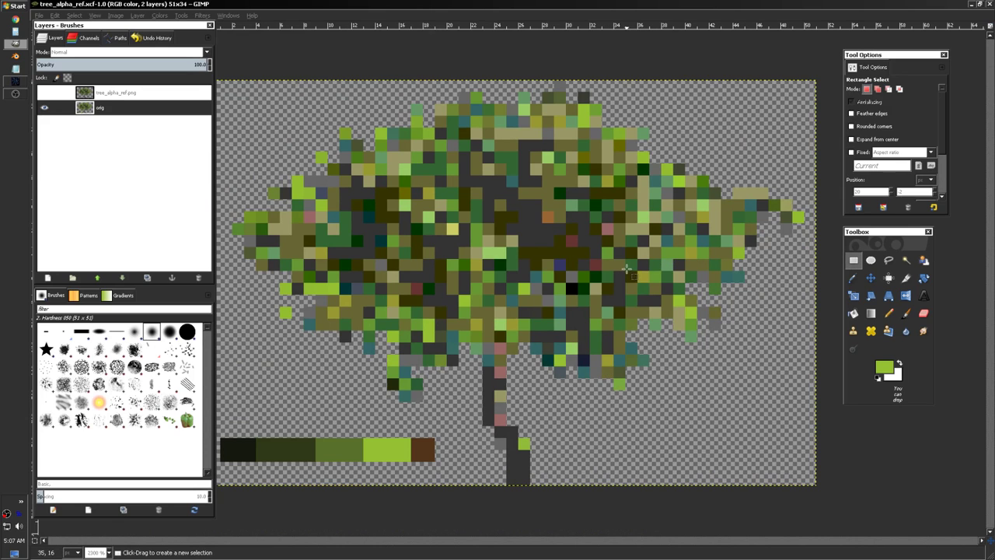
scroll(626, 269, "down", 1)
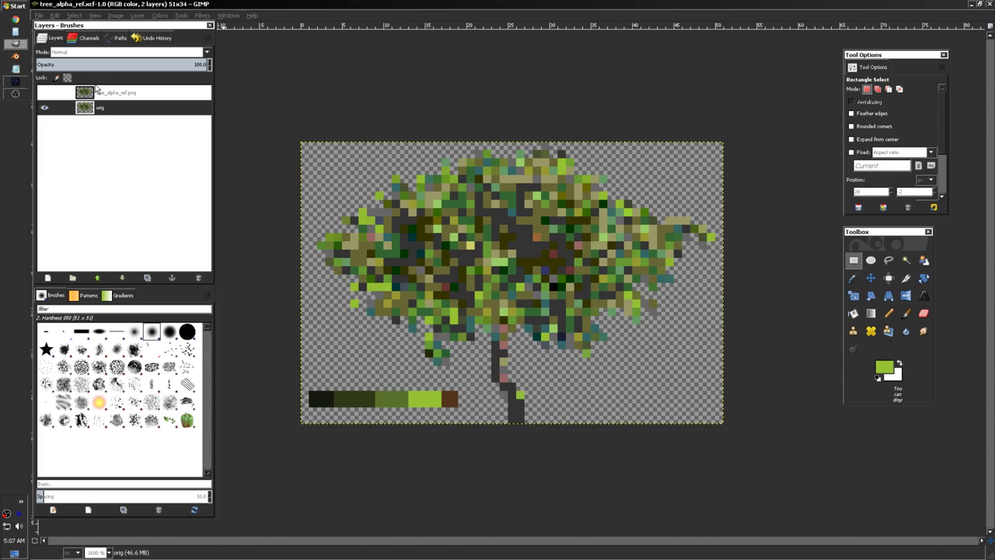
right_click(99, 114)
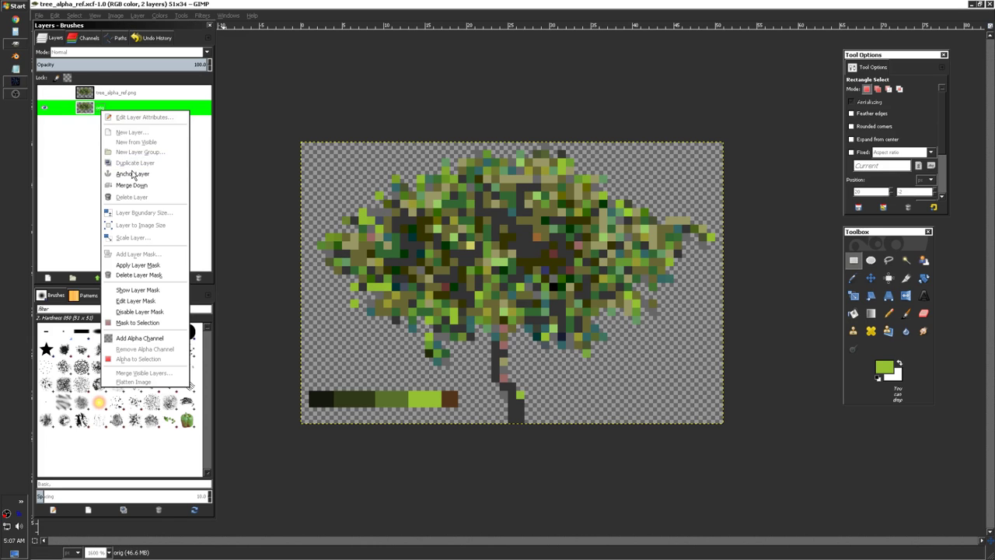
left_click(132, 162)
- Compare the reduced-color tree with tree_alpha_ref.png by repeatedly showing and hiding the reference layer, leaving it hidden
left_click(81, 95)
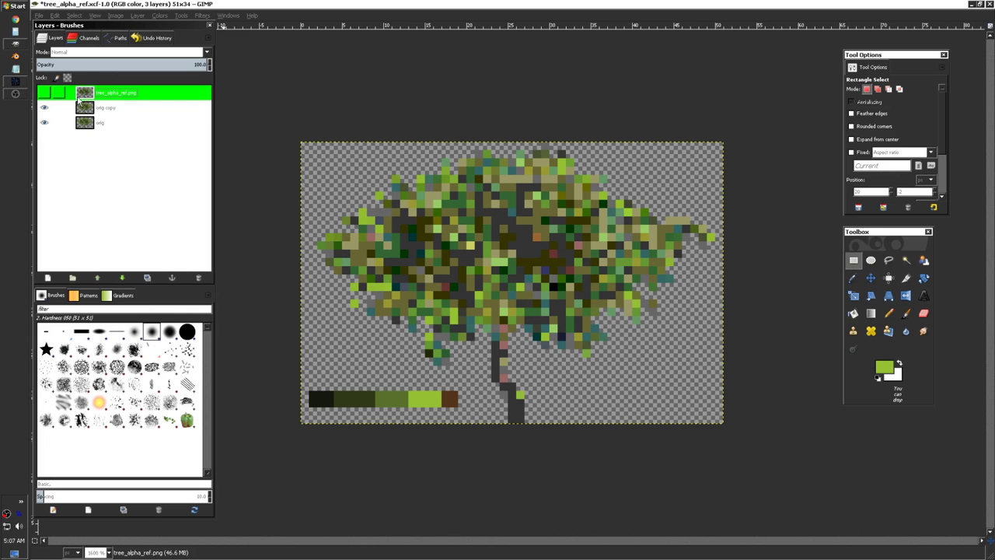
left_click(45, 93)
left_click(46, 93)
left_click(47, 93)
left_click(47, 93)
left_click(47, 93)
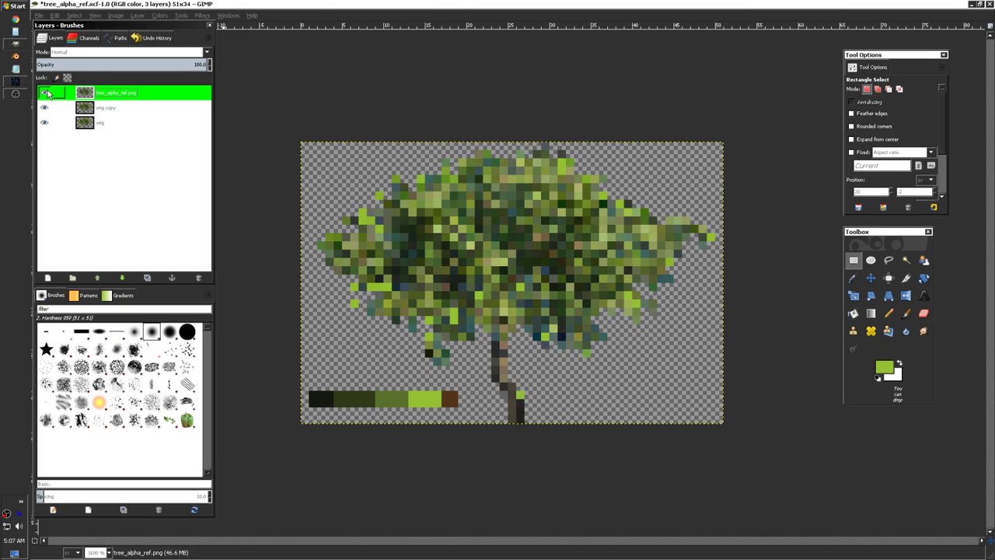
left_click(46, 93)
left_click(47, 93)
left_click(47, 93)
left_click(46, 93)
left_click(47, 94)
left_click(46, 94)
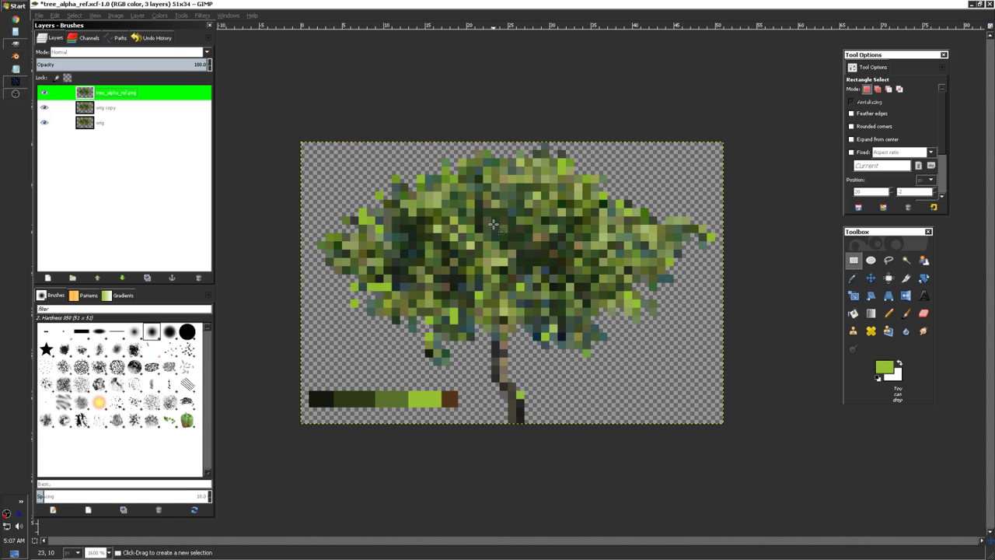
left_click(45, 94)
left_click(45, 93)
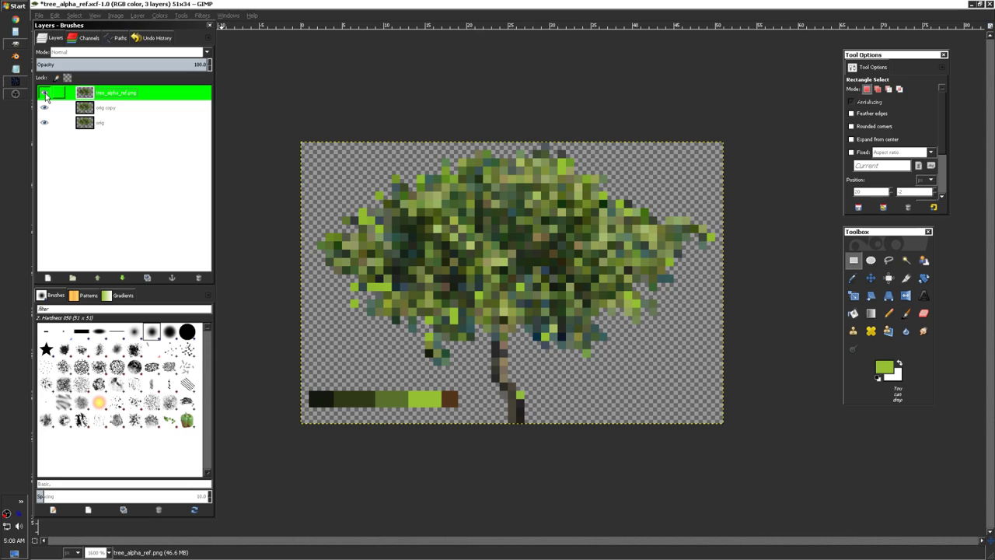
left_click(45, 94)
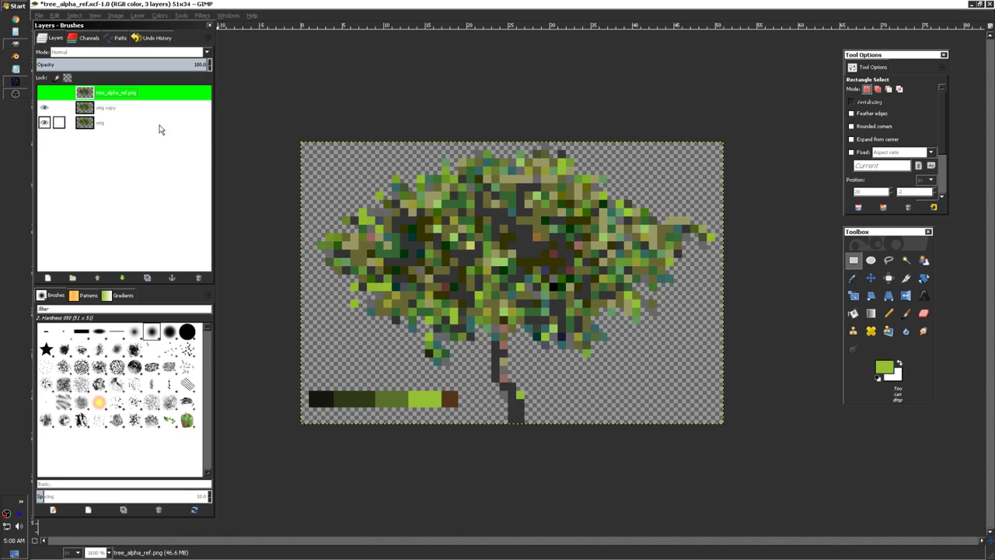
- On orig copy, fuzzy-select the dark patches inside the canopy and along the trunk with threshold 0.0, adding each to the selection
left_click(113, 112)
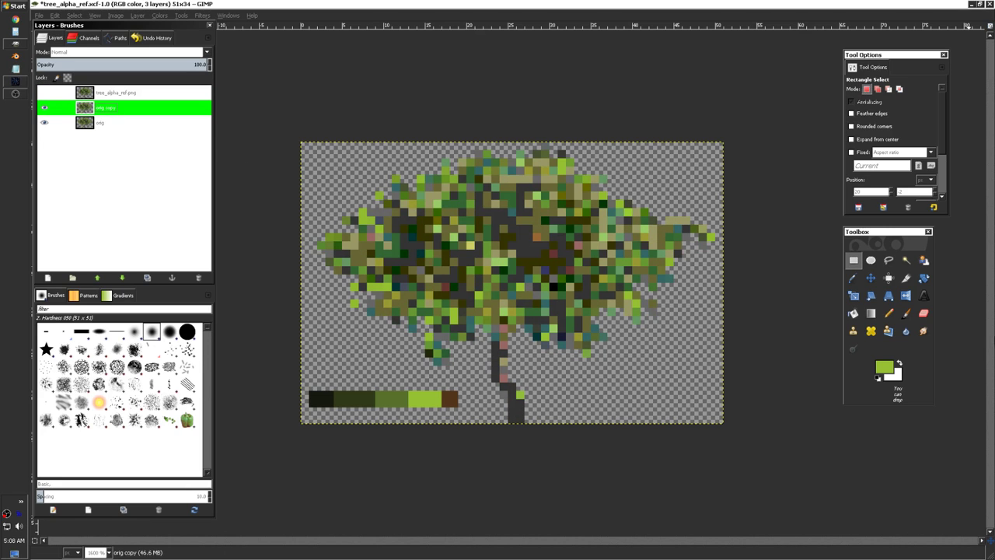
left_click(906, 260)
left_click(523, 240)
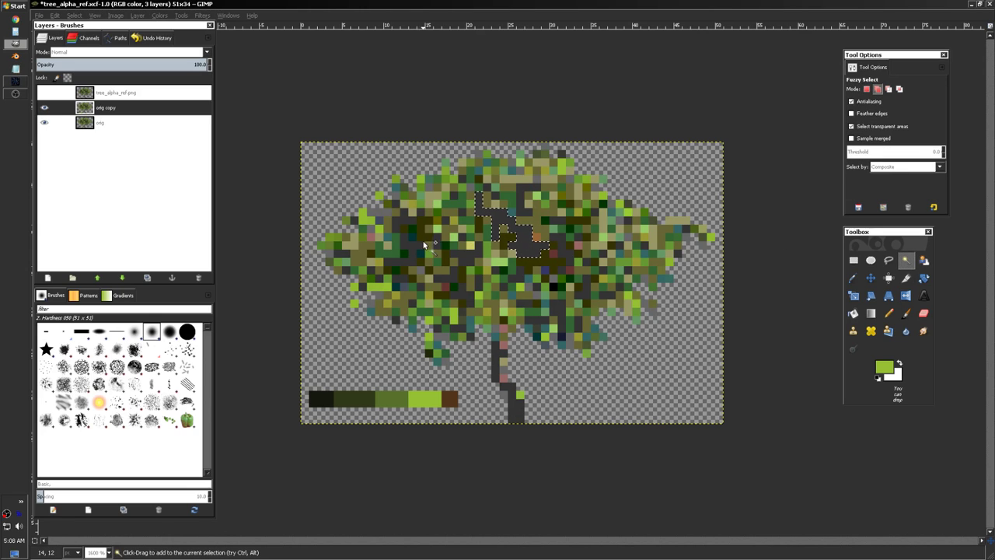
left_click(400, 223, "shift")
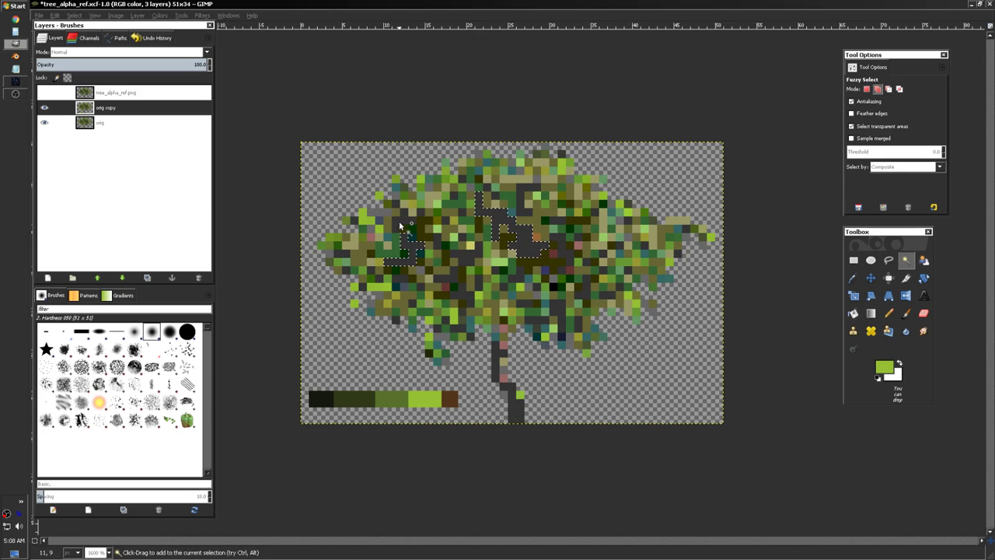
left_click(519, 198, "shift")
left_click_drag(534, 263, 561, 270)
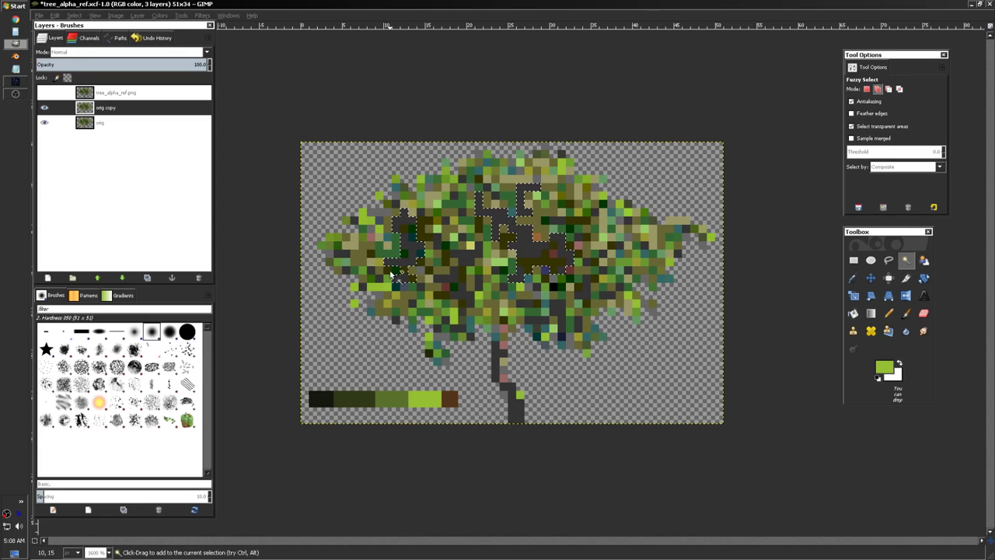
left_click(460, 290, "shift")
left_click(505, 372)
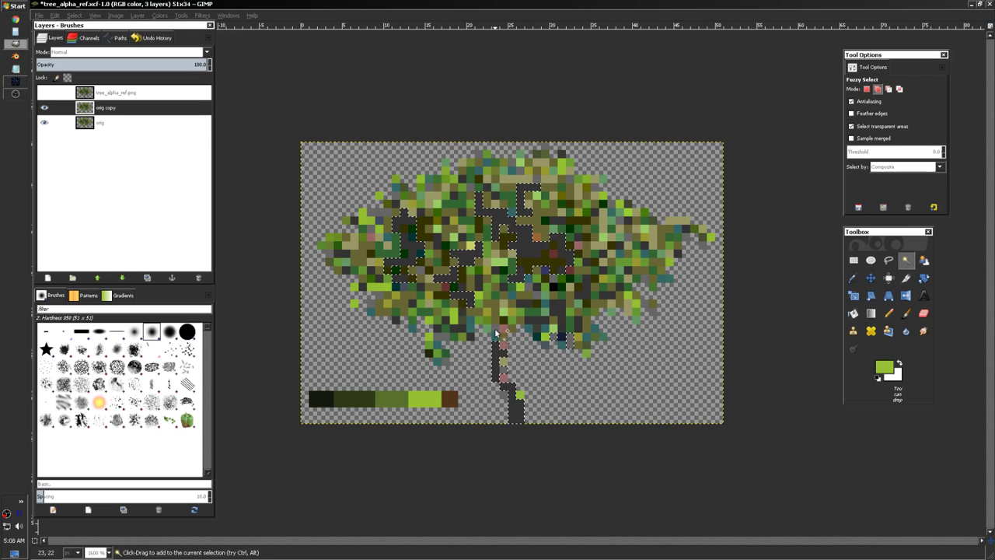
- Add the stray gray pixels around the canopy's outer edges to the fuzzy selection
left_click(448, 362)
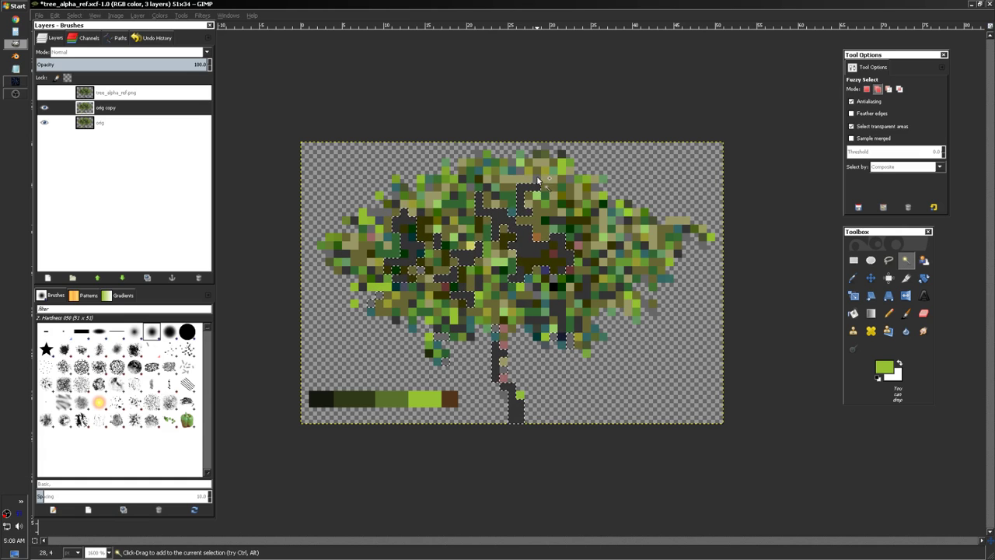
left_click(569, 176)
left_click(609, 208)
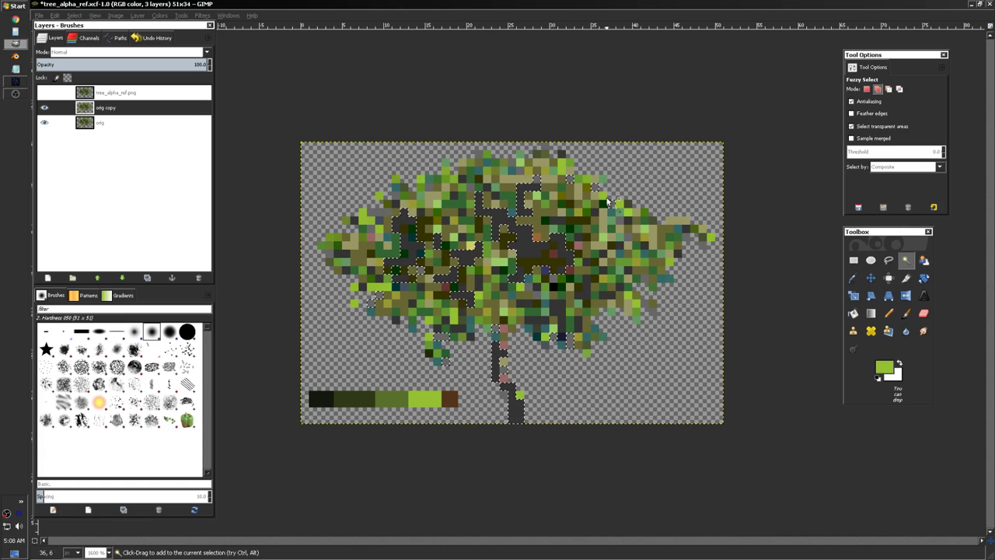
left_click(655, 304)
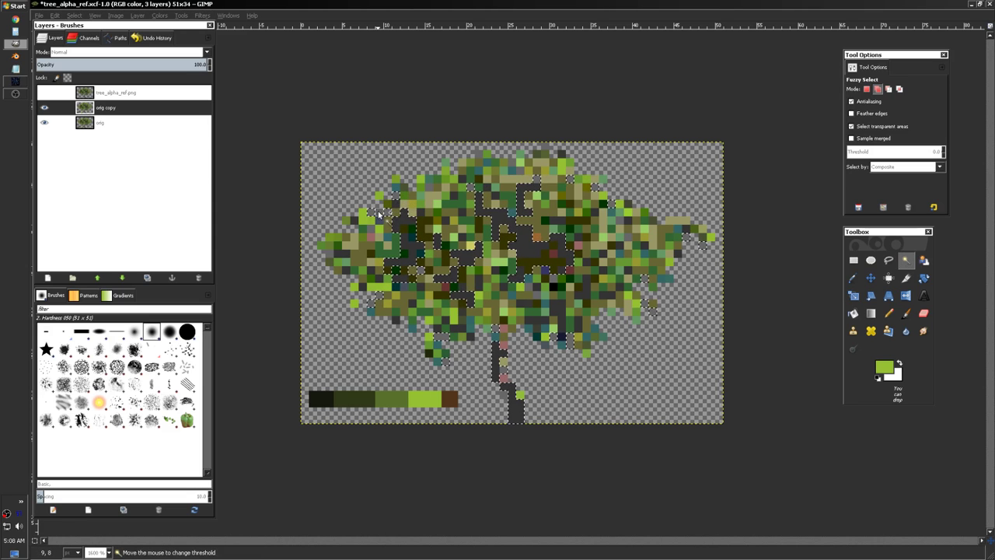
- Invert the selection of gray and dark areas on orig copy
right_click(406, 233)
mouse_move(434, 261)
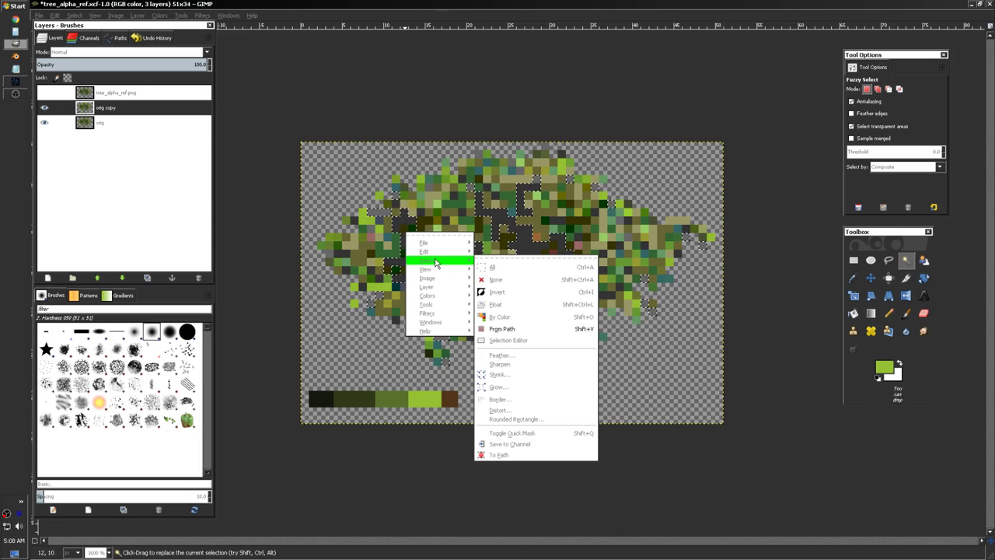
left_click(498, 287)
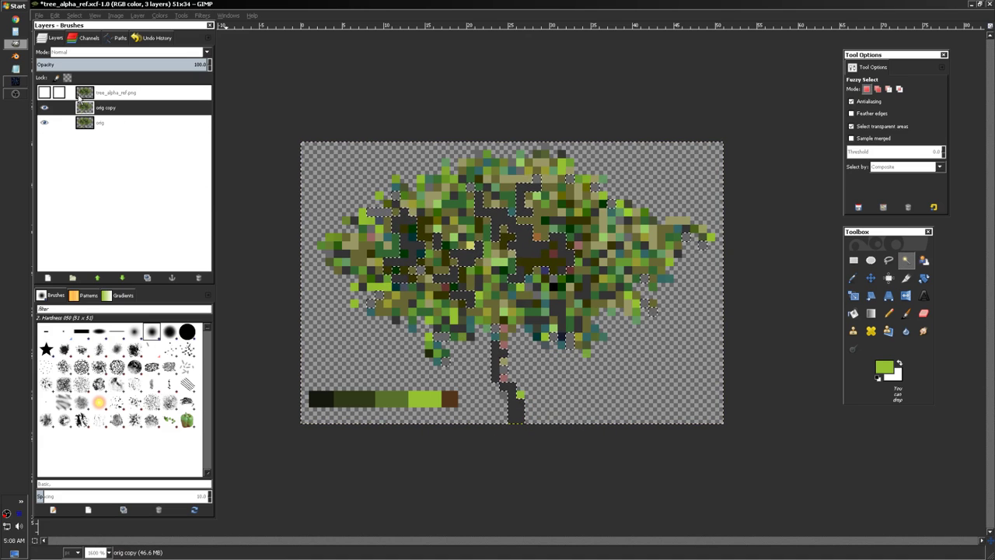
- Show the tree_alpha_ref.png layer and duplicate it
left_click(44, 94)
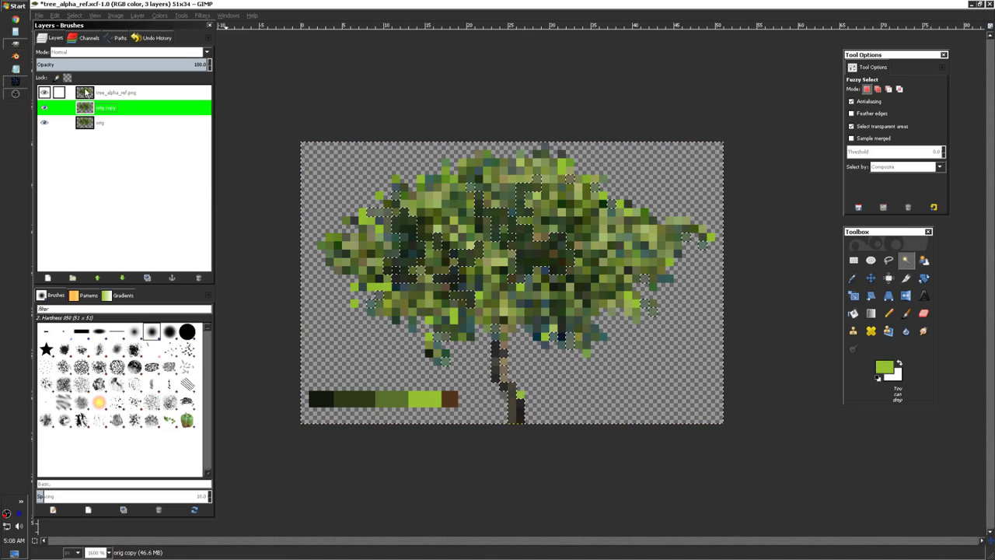
left_click(101, 93)
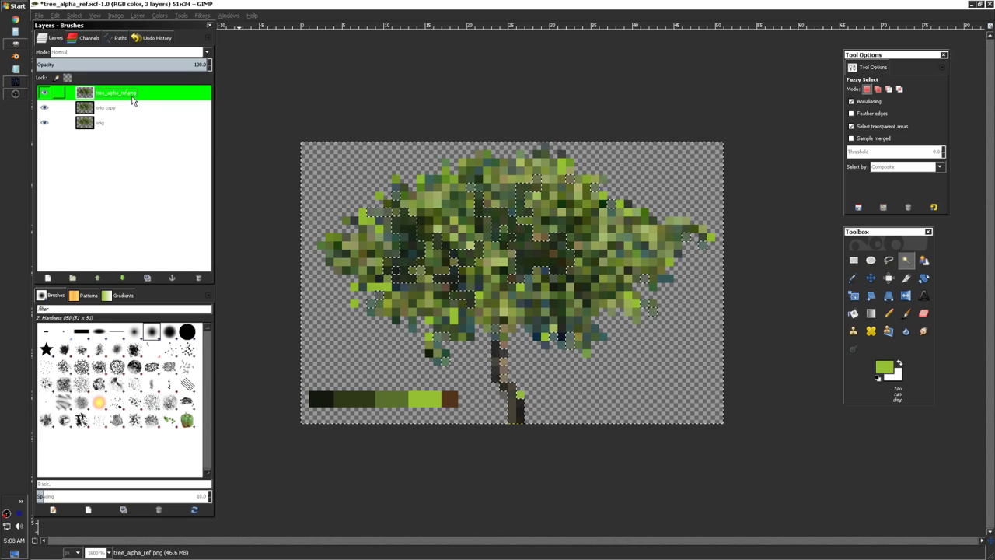
right_click(133, 96)
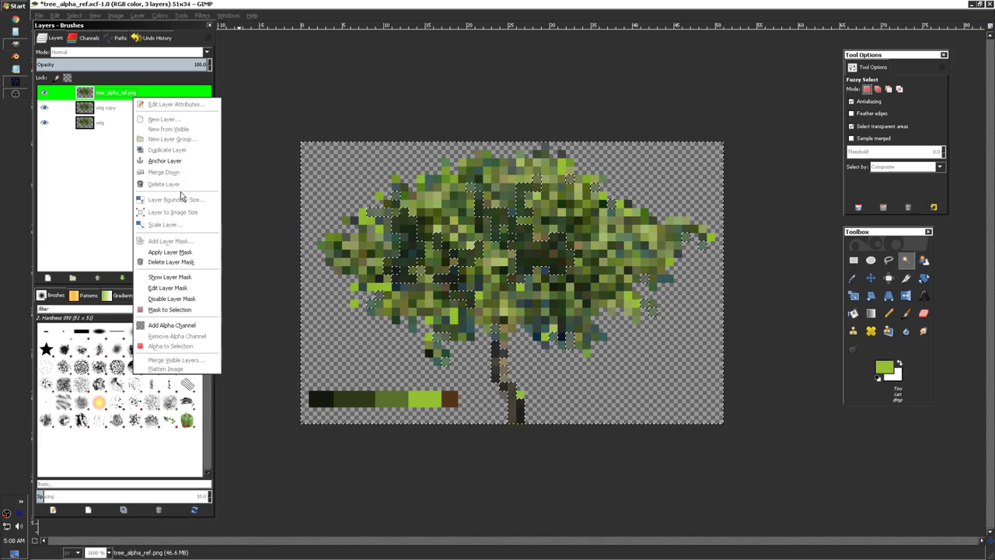
left_click(167, 149)
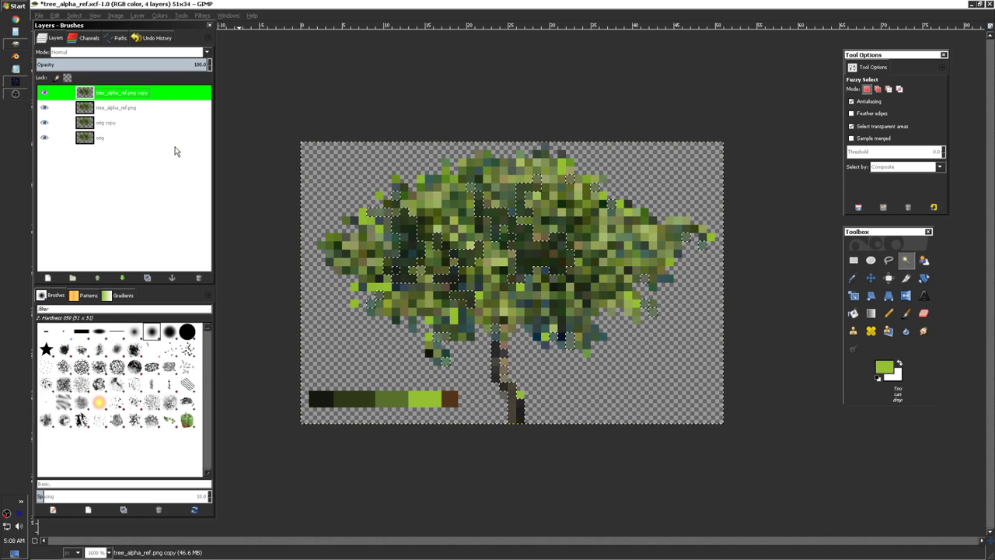
- Hide the original tree_alpha_ref.png, clear the inverted selection's contents from its copy, and drop the selection
left_click(45, 108)
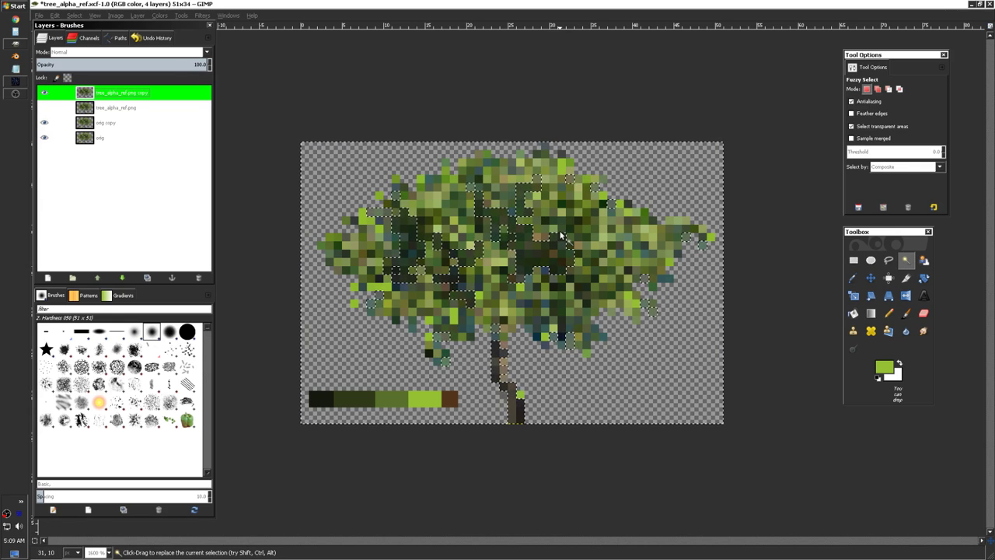
left_click(852, 262)
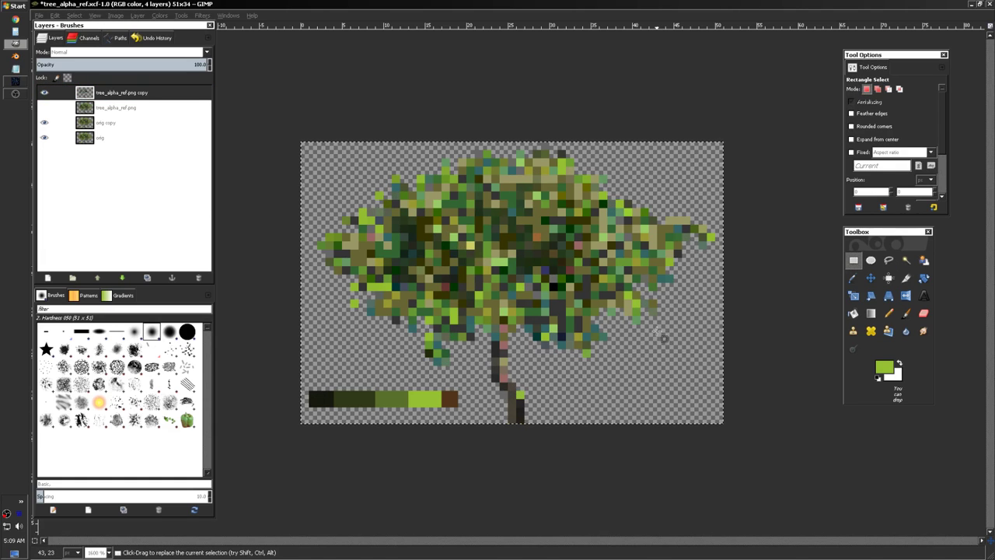
scroll(637, 319, "down", 1)
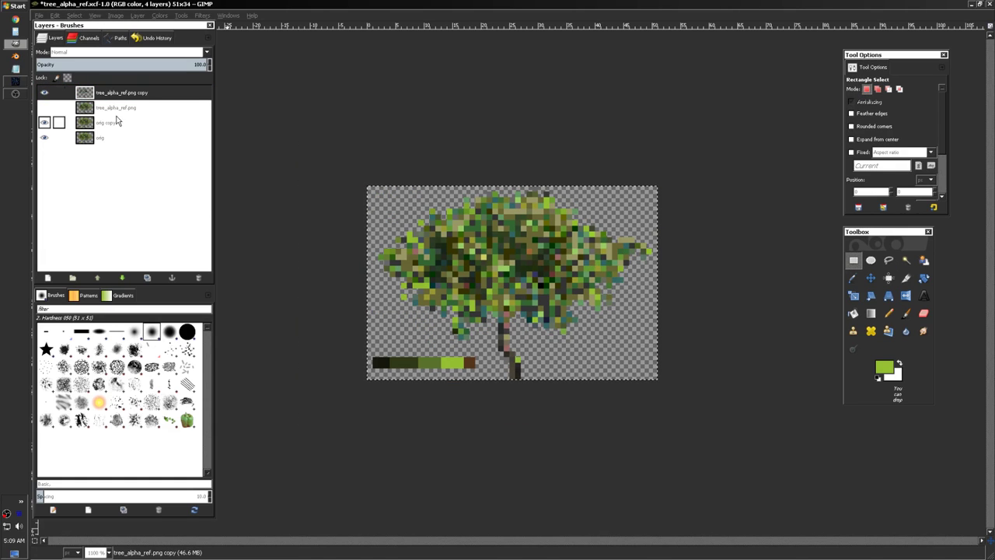
- Compare the tree with and without the restored dark areas by repeatedly hiding and showing tree_alpha_ref.png copy, leaving it visible
left_click(45, 94)
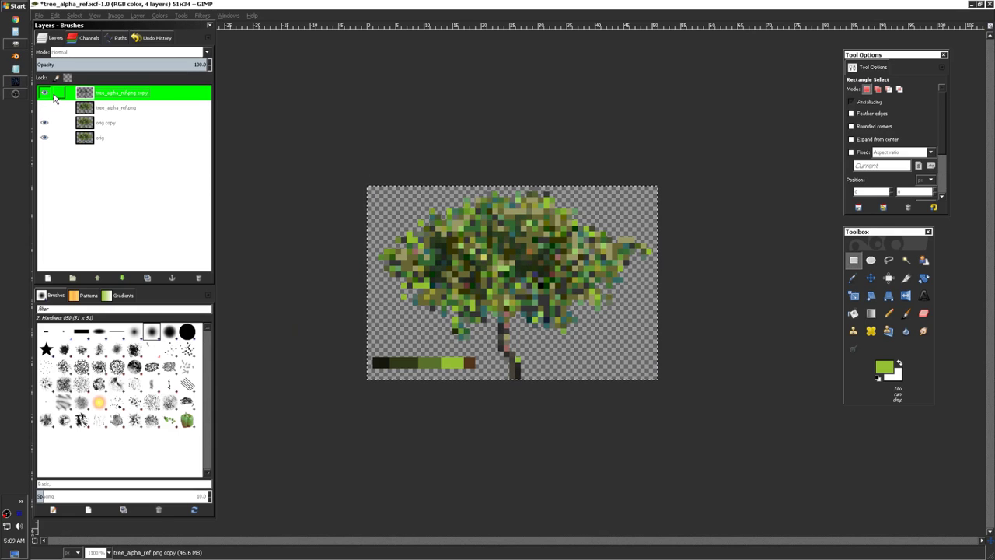
left_click(44, 94)
left_click(44, 94)
left_click(44, 94)
left_click(44, 94)
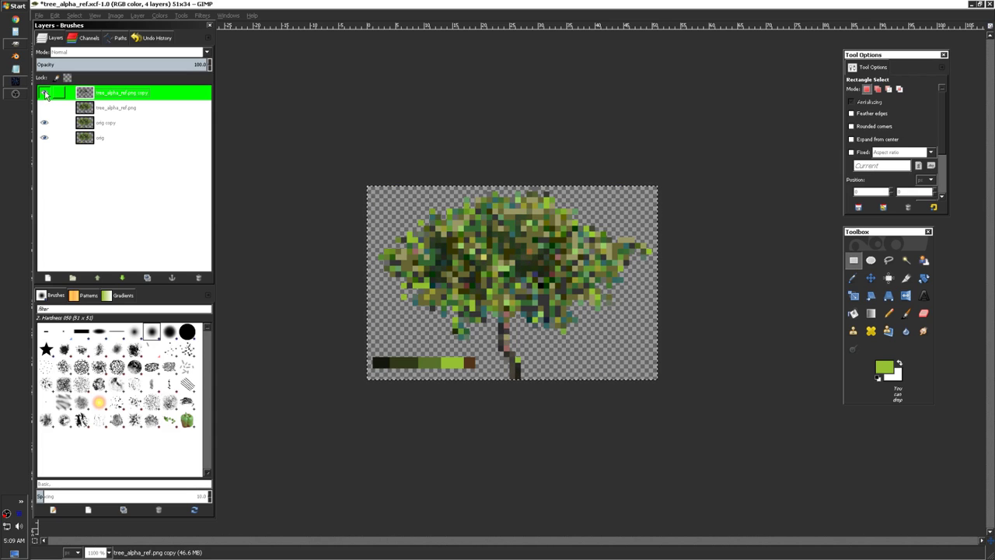
- Move tree_alpha_ref.png copy directly below the hidden tree_alpha_ref.png layer
left_click(889, 313)
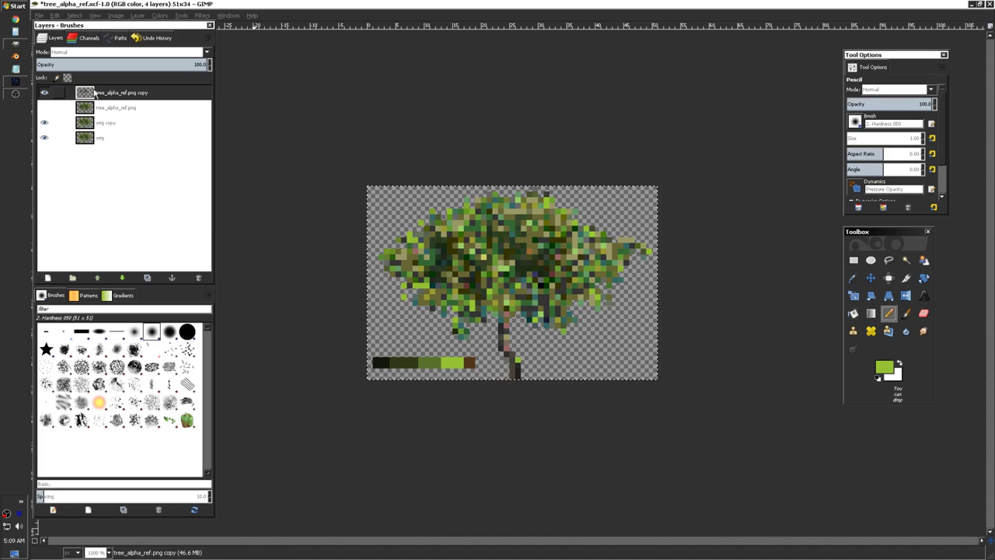
left_click_drag(94, 91, 97, 116)
left_click(105, 139)
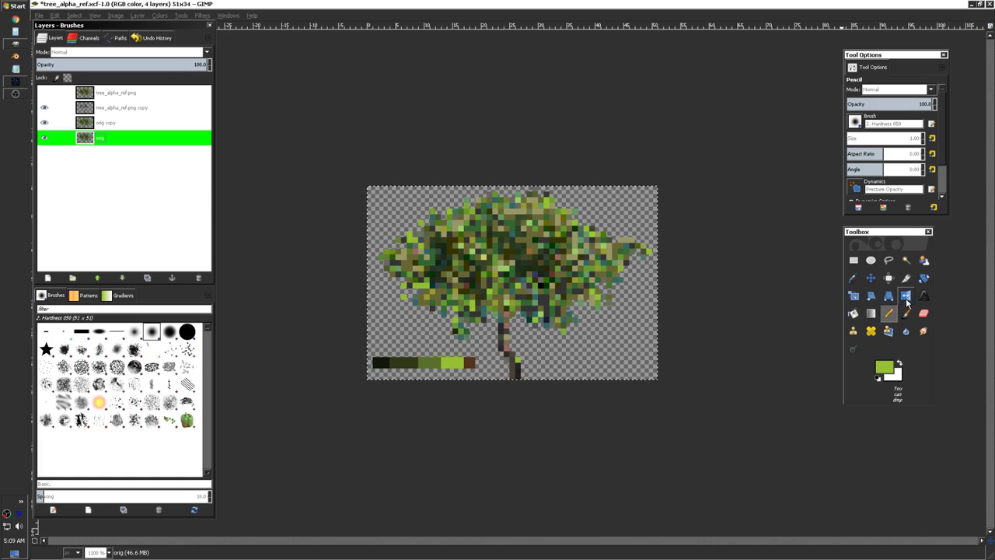
- Turn on Sample merged for the Color Picker and add a new transparent layer above tree_alpha_ref.png
left_click(853, 278)
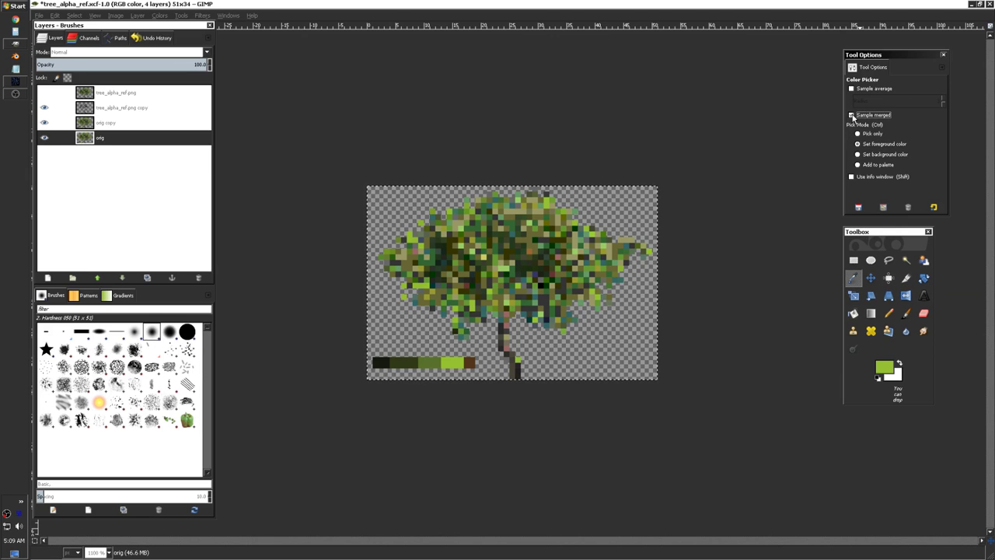
left_click(103, 94)
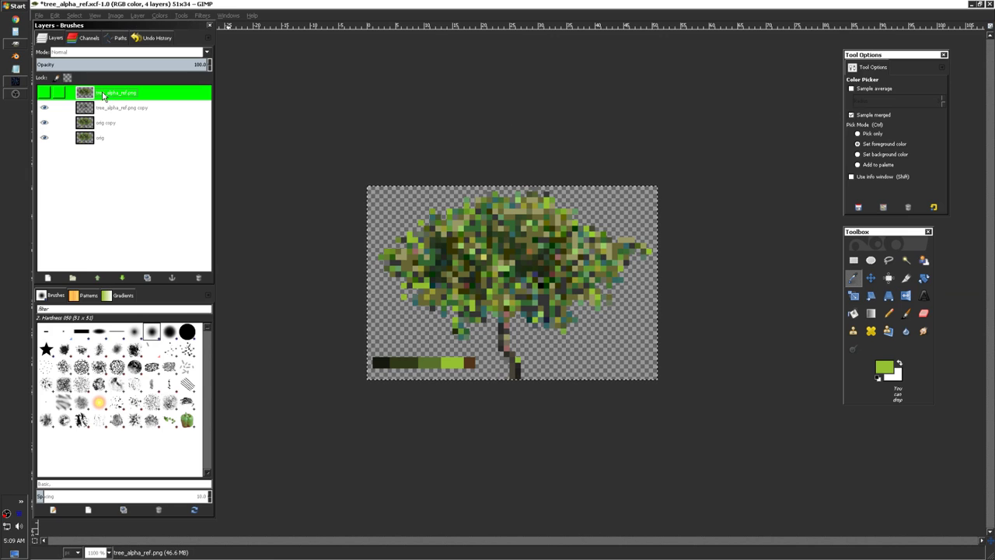
left_click(49, 279)
left_click(106, 358)
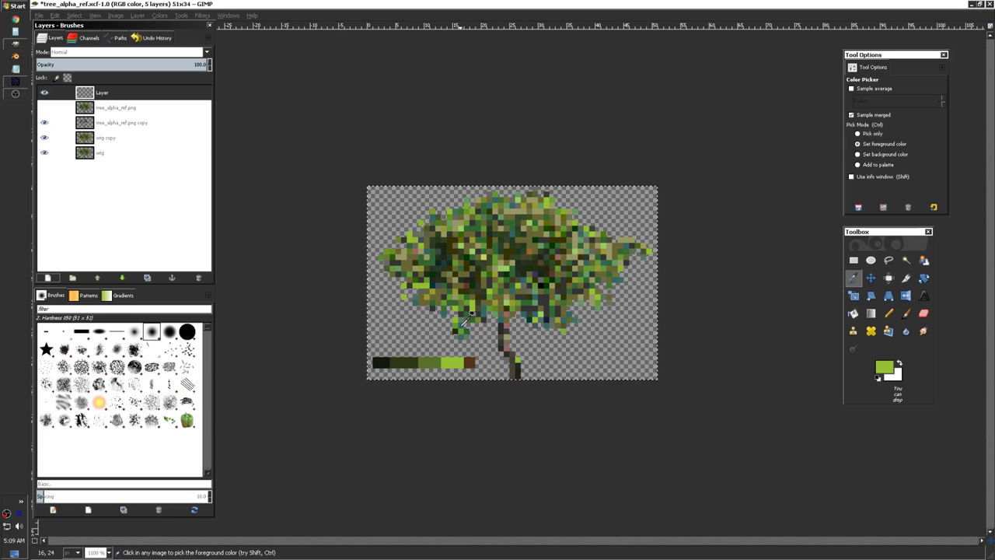
- Try picking palette colors with Sample merged on and off, leaving Sample merged on
left_click(476, 358)
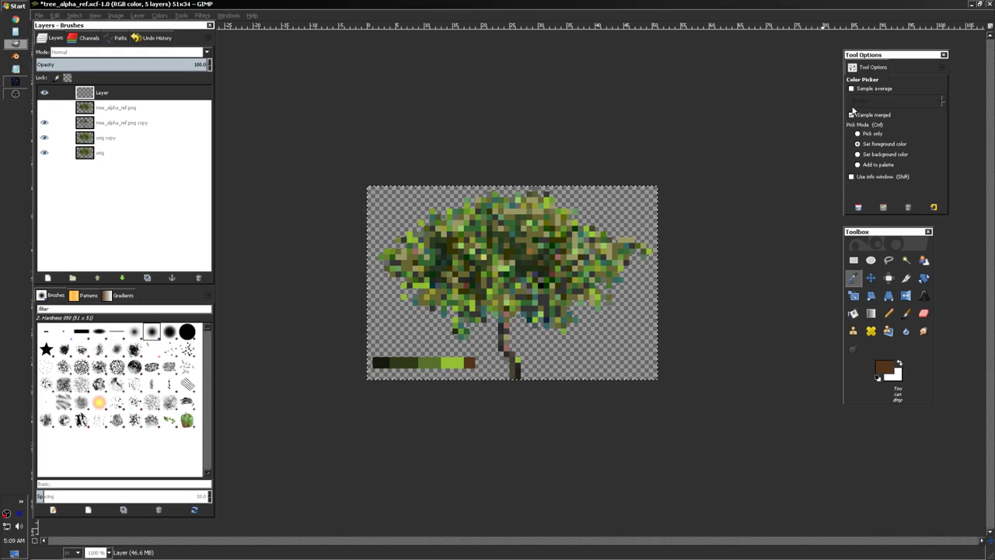
left_click(852, 113)
left_click(451, 364)
left_click(851, 115)
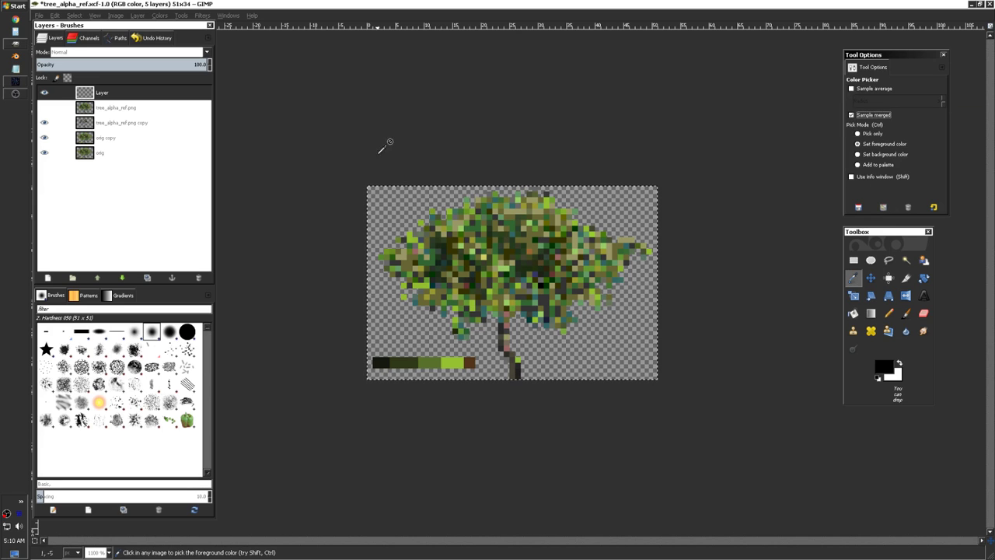
- Close the tool options, pick the palette brown, and pencil a vertical strip along the left side of the trunk's base on the new layer
left_click(943, 54)
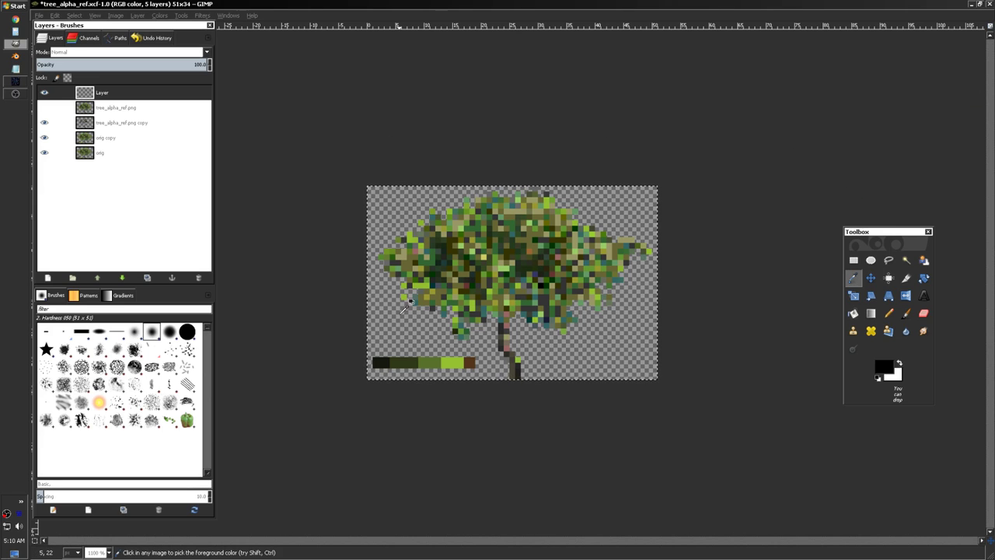
left_click(466, 359)
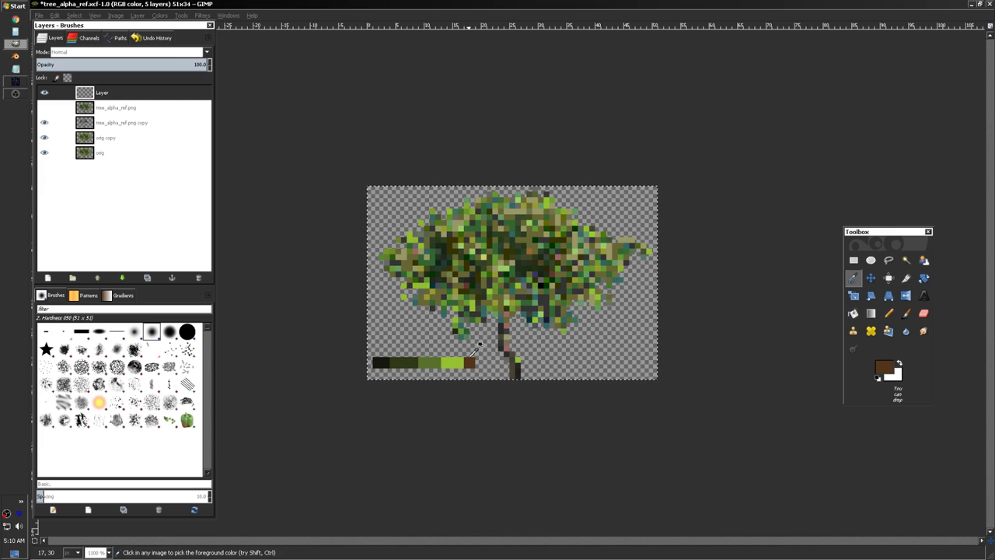
left_click(889, 312)
scroll(513, 484, "up", 3)
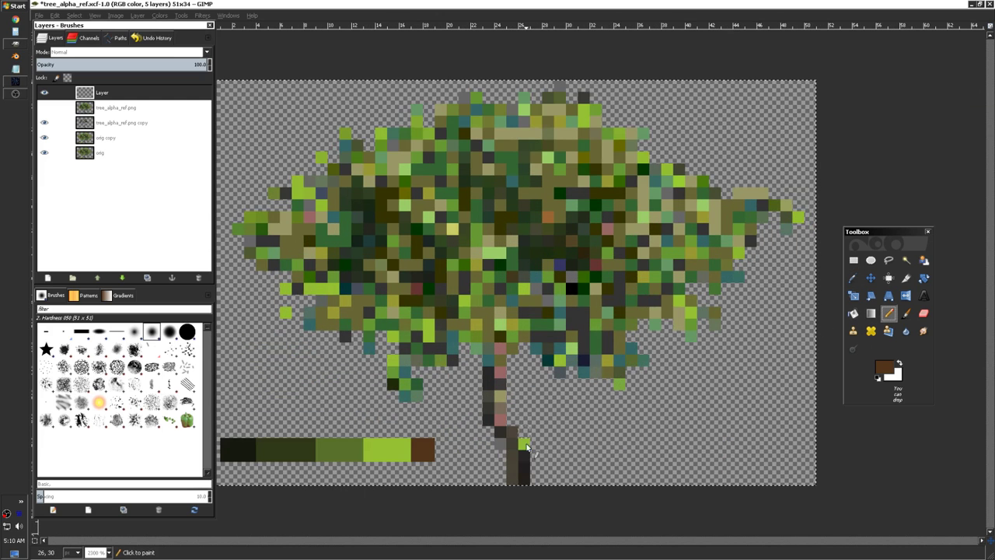
left_click_drag(495, 482, 499, 441)
scroll(499, 439, "down", 3)
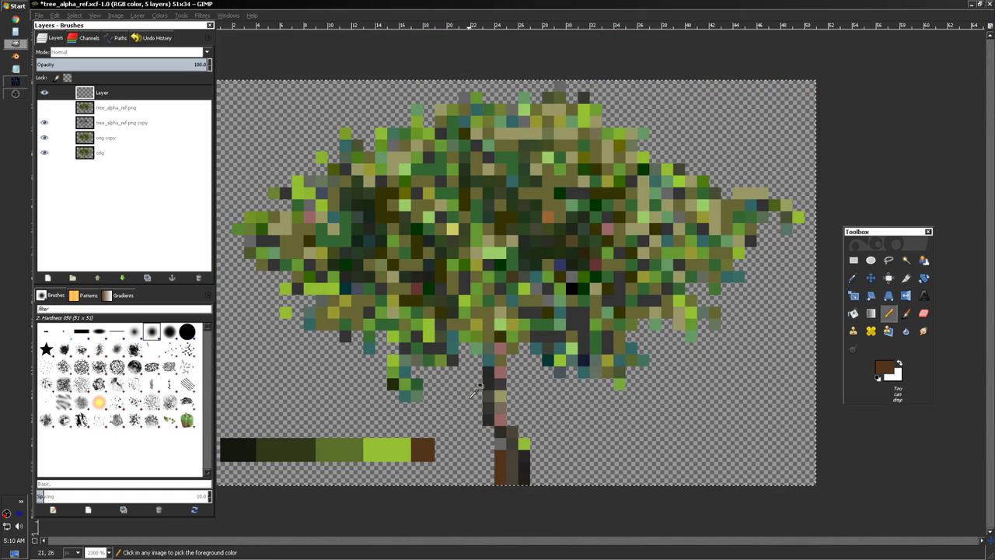
- Extend the brown across the trunk's base and up its left column to the canopy
scroll(497, 433, "up", 3)
left_click(478, 417)
scroll(478, 419, "down", 1)
scroll(510, 465, "up", 1)
left_click_drag(511, 428, 513, 467)
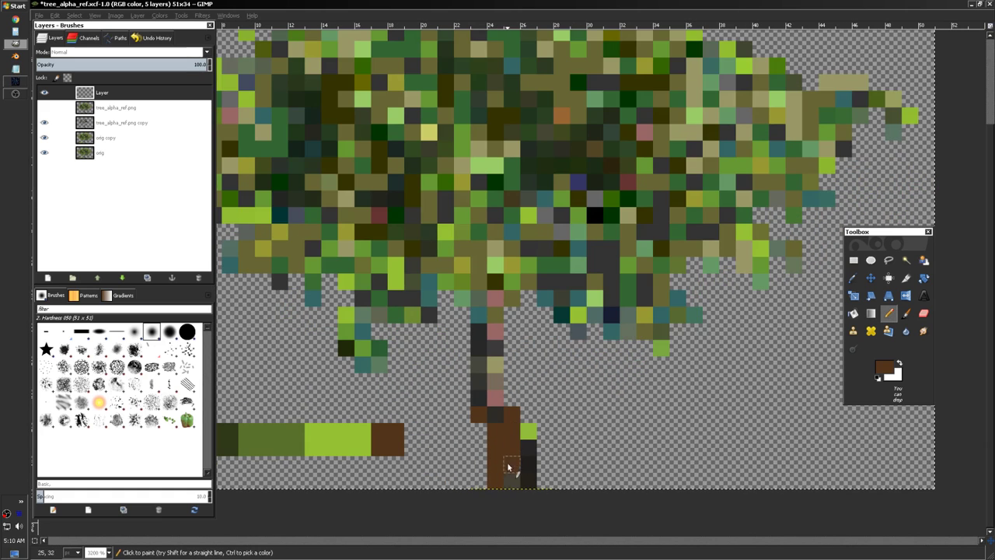
mouse_move(496, 420)
left_mouse_down()
mouse_move(473, 400)
mouse_move(476, 310)
left_mouse_up()
scroll(440, 412, "down", 2)
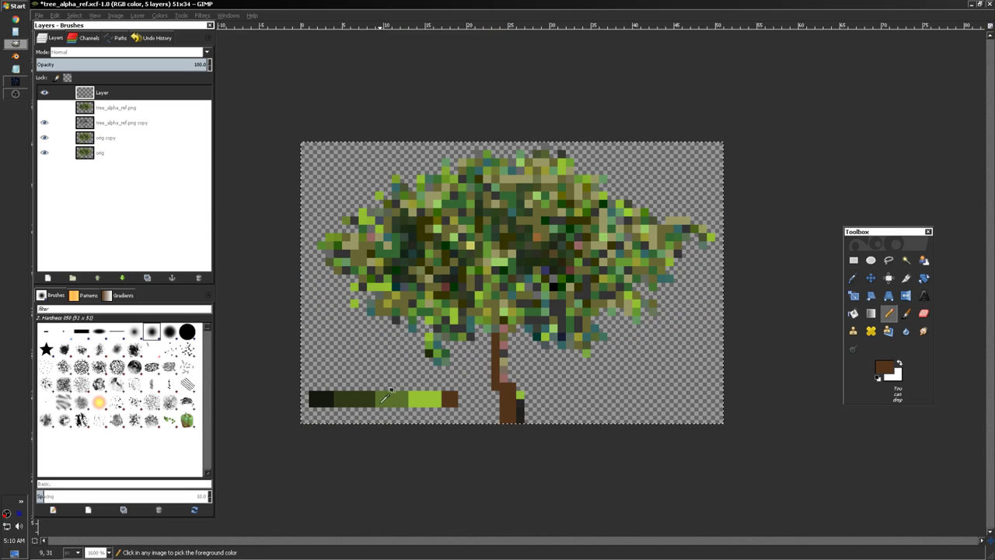
- Paint the base's right column with the palette's medium green and add a light green pixel at the top of the base's middle column
left_click(423, 398)
scroll(424, 398, "up", 1)
left_click_drag(522, 482, 523, 465)
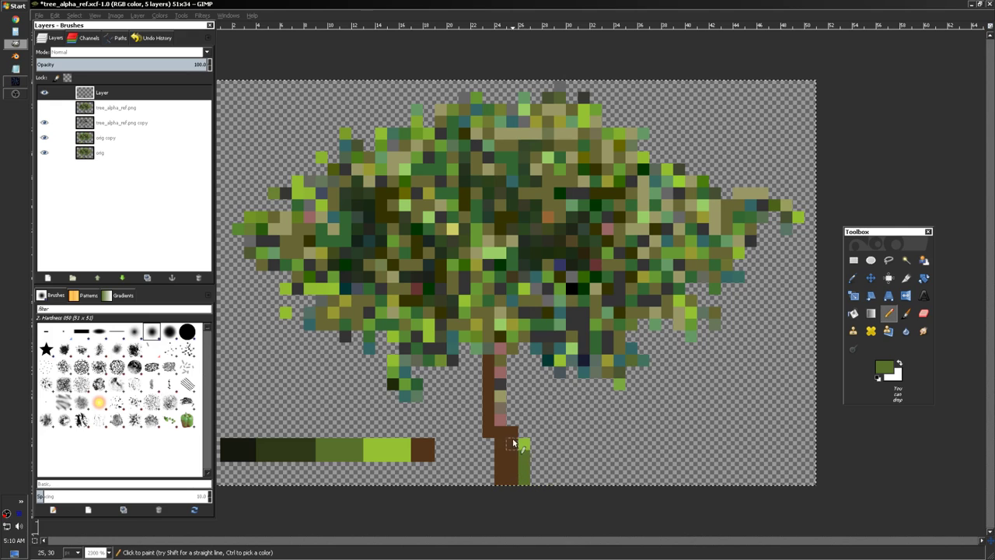
left_click(523, 441, "ctrl")
left_click(511, 432)
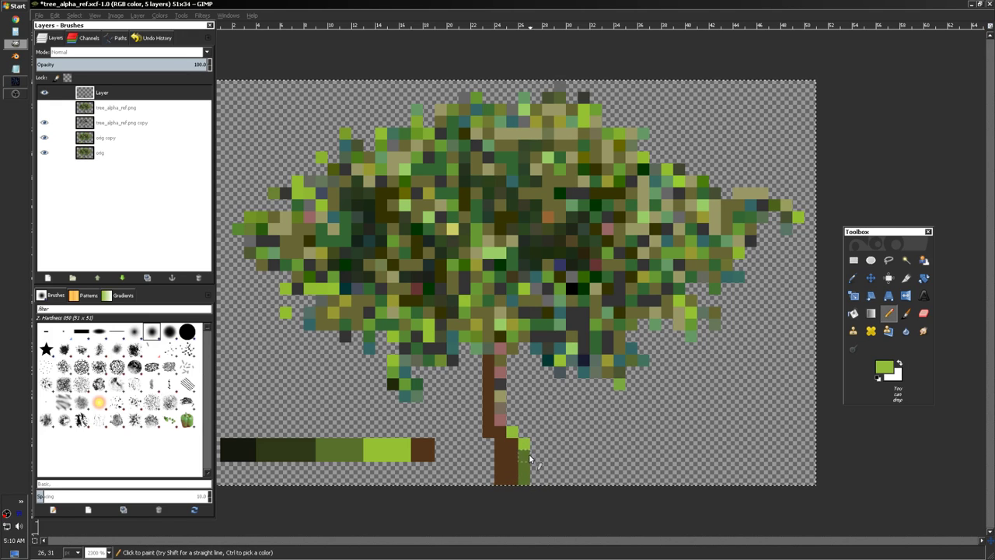
- Paint the base's middle column medium green below its top pixel, and the base's right column light green
left_click(526, 458, "ctrl")
left_click_drag(513, 440, 514, 482)
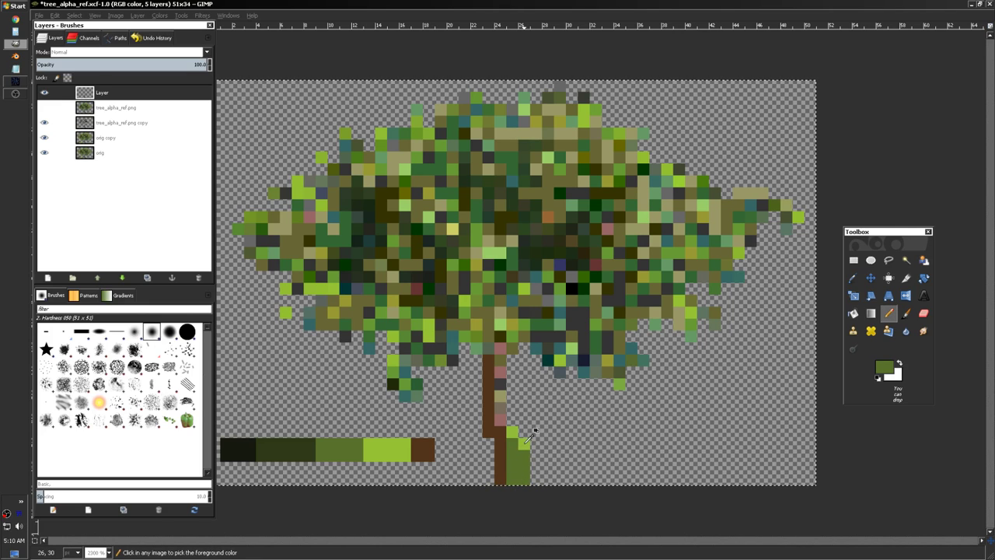
left_click(513, 432, "ctrl")
left_click_drag(524, 437, 526, 482)
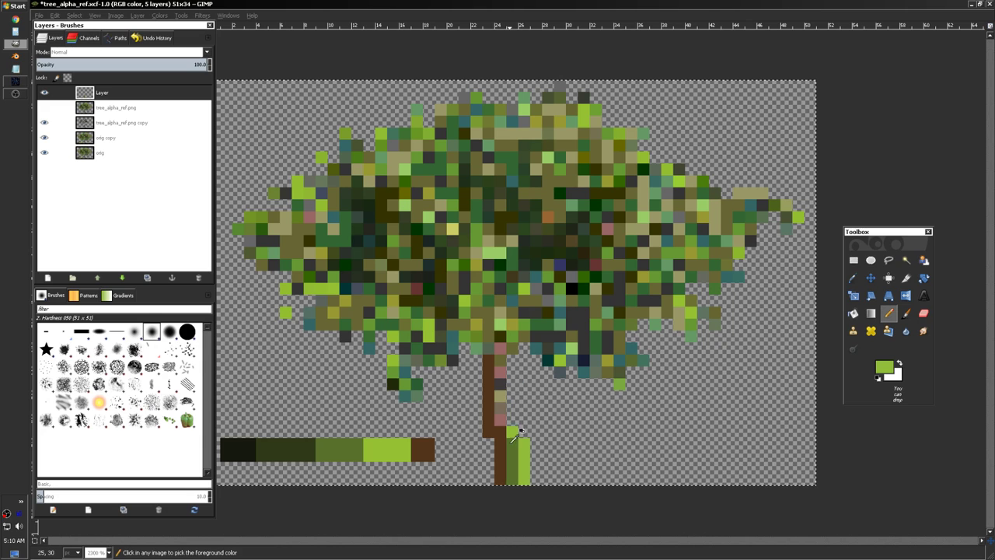
- Paint the upper trunk's right column medium green up to the canopy
left_click(513, 440, "ctrl")
left_click_drag(502, 426, 501, 359)
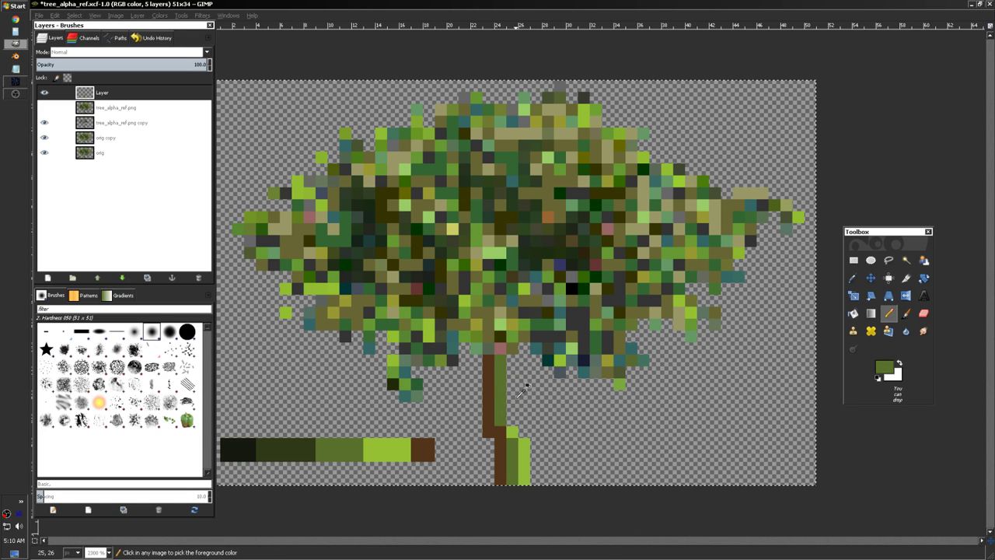
scroll(526, 387, "up", 2)
- Try a light green pixel above the trunk's right-hand bend, and repaint it medium green
left_click(512, 453, "ctrl")
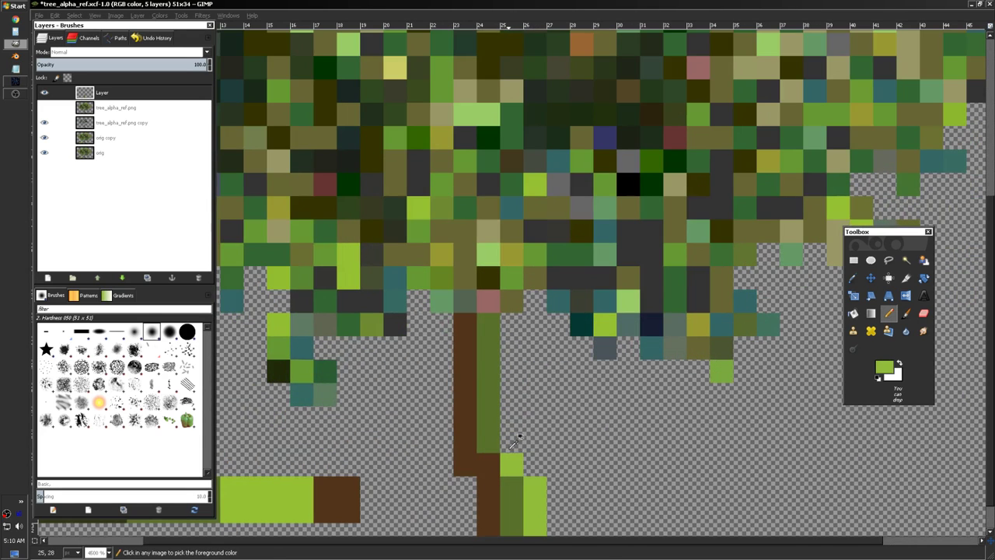
scroll(521, 389, "down", 4)
scroll(524, 327, "up", 1)
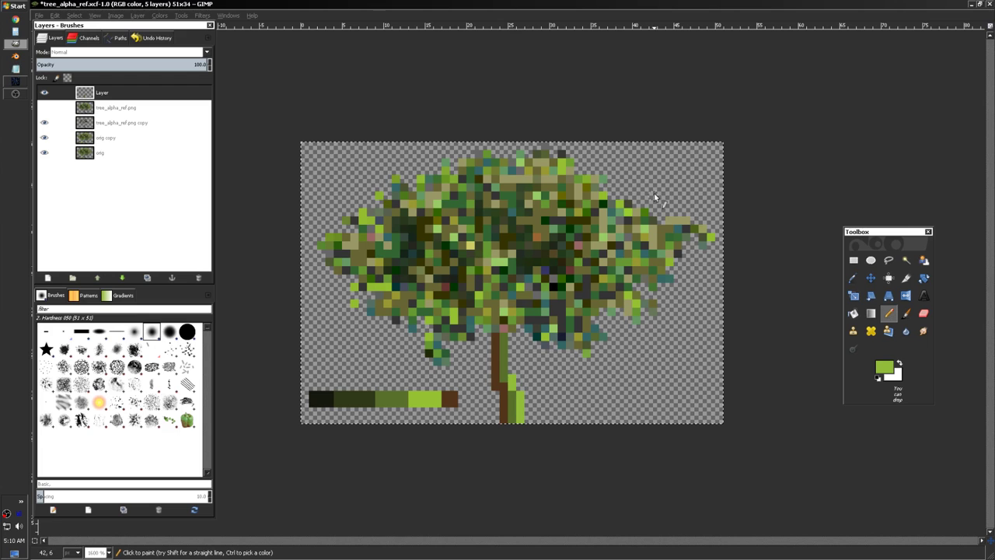
scroll(520, 395, "up", 1)
left_click(513, 381, "ctrl")
scroll(505, 359, "down", 1)
scroll(492, 293, "up", 1)
scroll(505, 332, "down", 1)
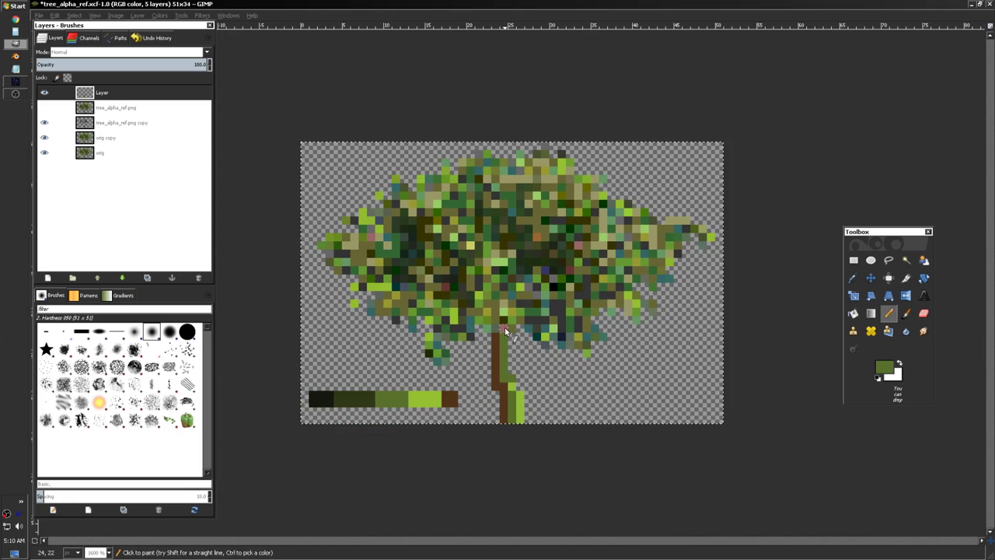
scroll(491, 402, "up", 1)
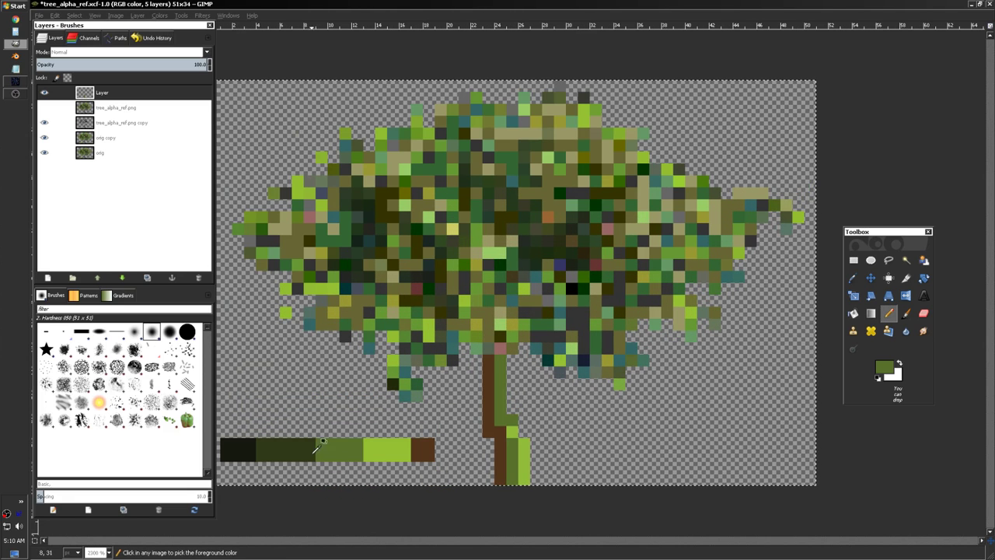
- Pick the palette's dark green and paint shadow pixels down the trunk's left-hand bend
left_click(492, 433)
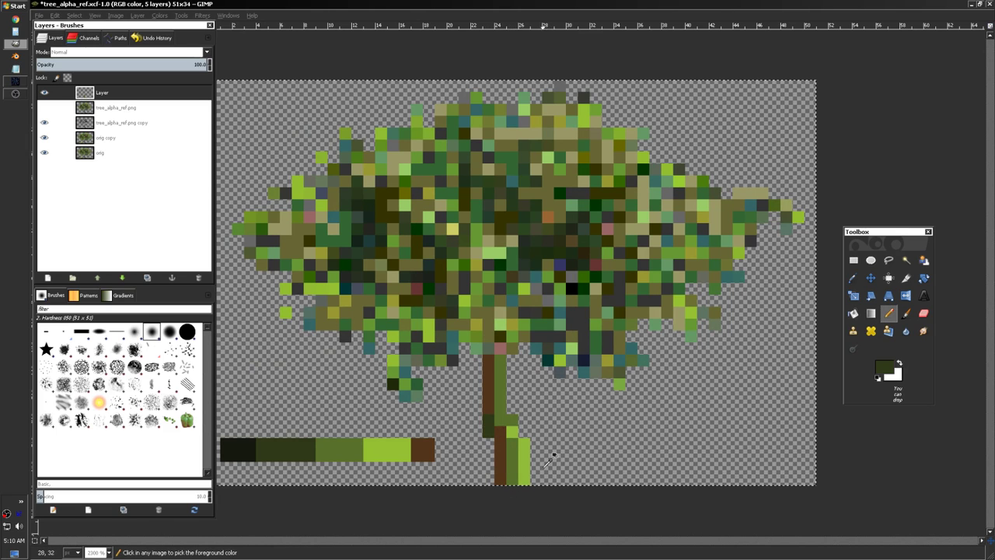
left_click(489, 444)
scroll(536, 451, "down", 1)
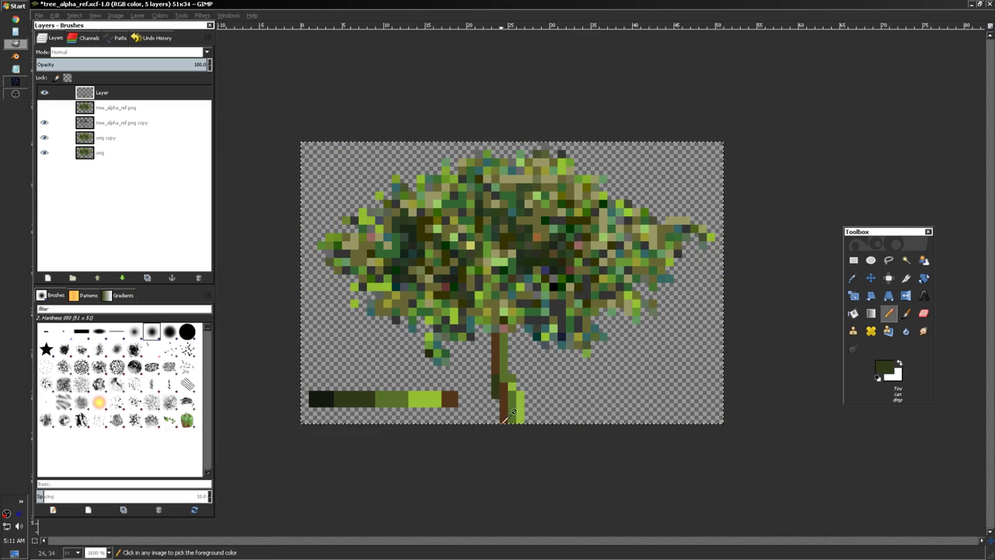
- Repaint the lowest shadow pixel at the trunk's left-hand bend brown, and pick the dark green again for further shading
scroll(513, 420, "up", 1)
left_click(502, 429, "ctrl")
left_click(490, 443)
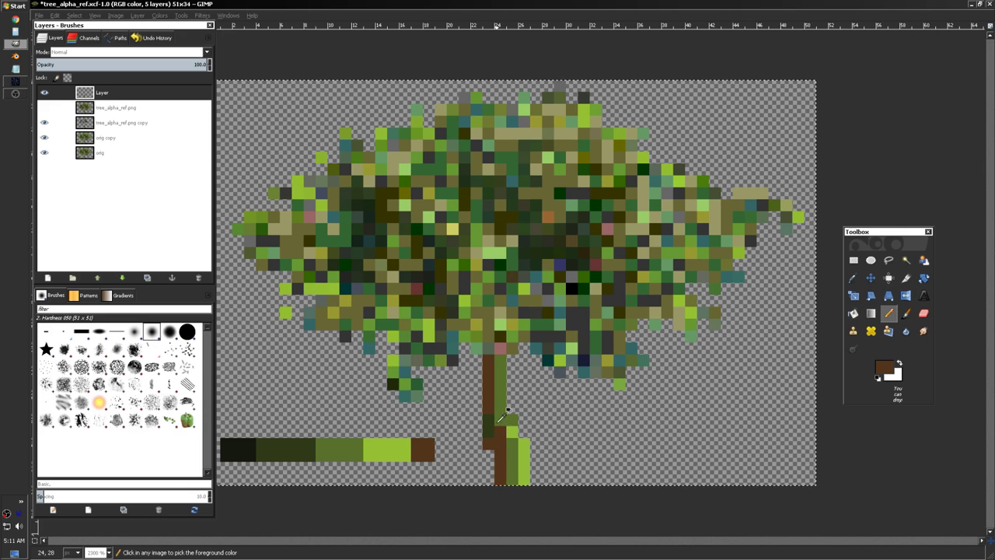
left_click(498, 420, "ctrl")
scroll(558, 400, "down", 1)
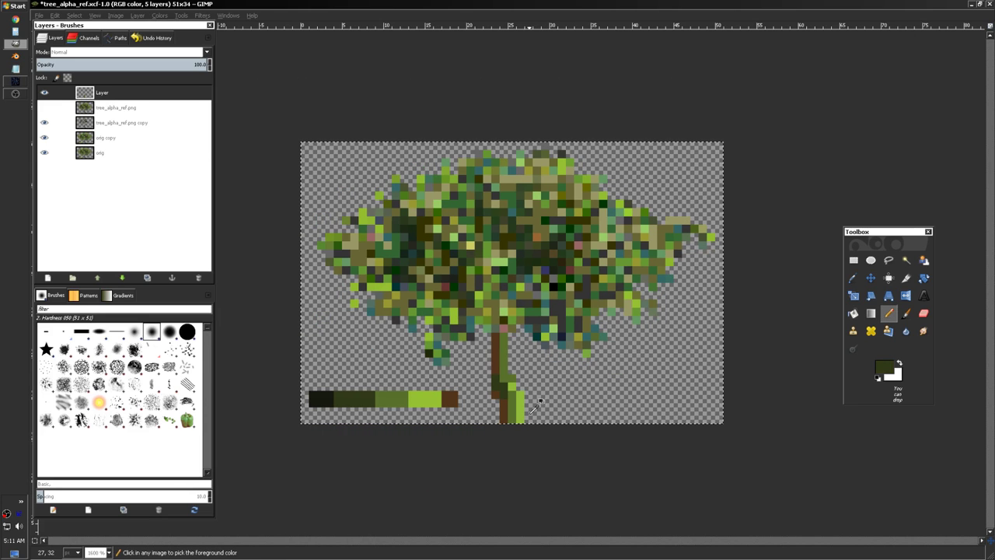
- Paint the upper pixels of the trunk's right-hand bend light green and extend medium green down the middle column beside them
scroll(516, 416, "up", 2)
scroll(517, 437, "down", 1)
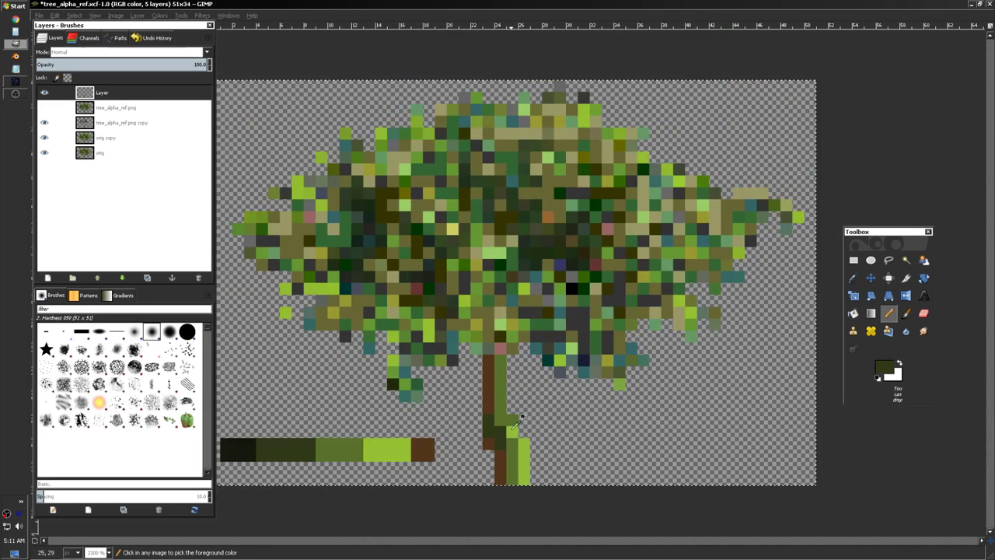
left_click(508, 426, "ctrl")
scroll(565, 397, "down", 1)
scroll(517, 420, "up", 2)
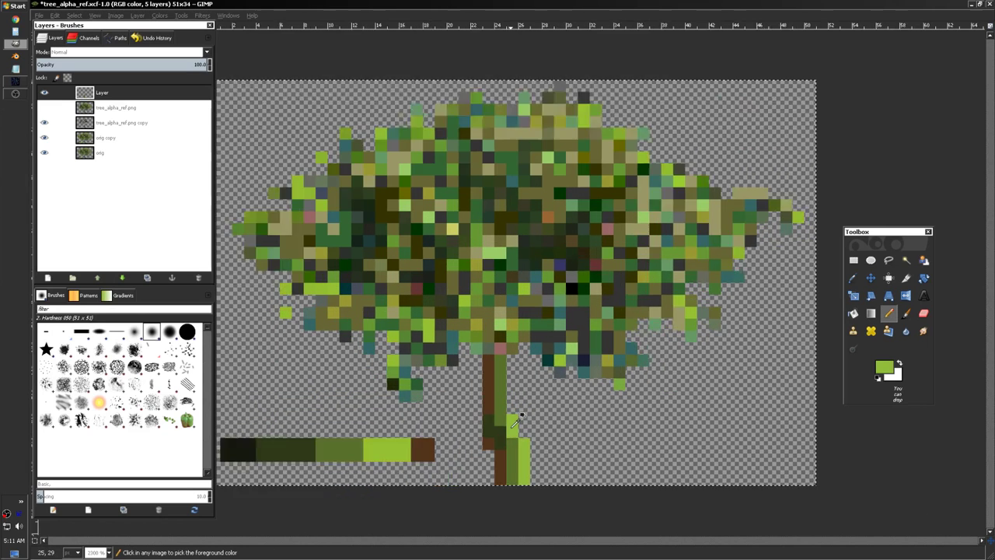
left_click(495, 439, "ctrl")
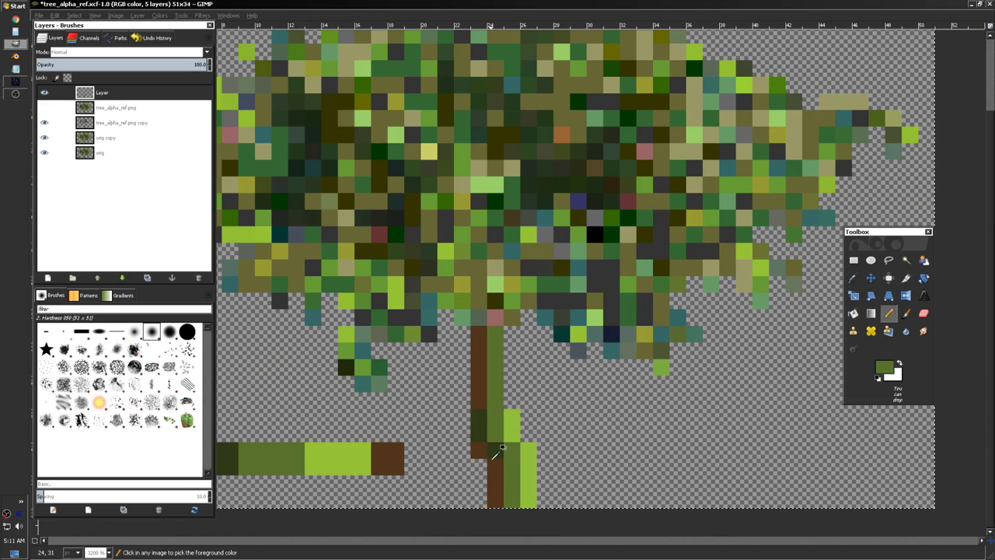
- Extend the dark green shadow to the lowest pixel of the trunk's left-hand bend and paint the middle column brown up through the bend
left_click(495, 449, "ctrl")
left_click(478, 451)
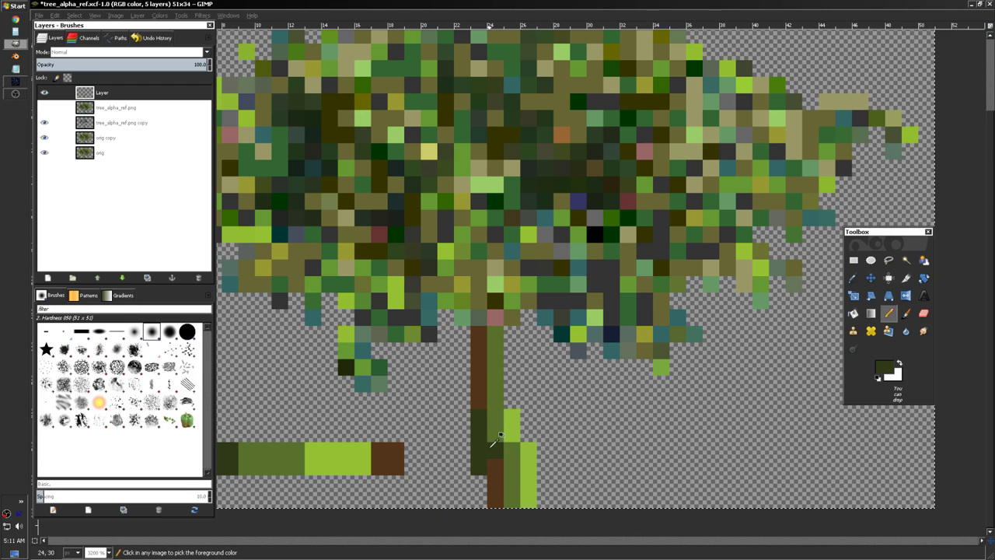
left_click(497, 461, "ctrl")
left_click_drag(498, 444, 496, 418)
scroll(495, 417, "down", 3)
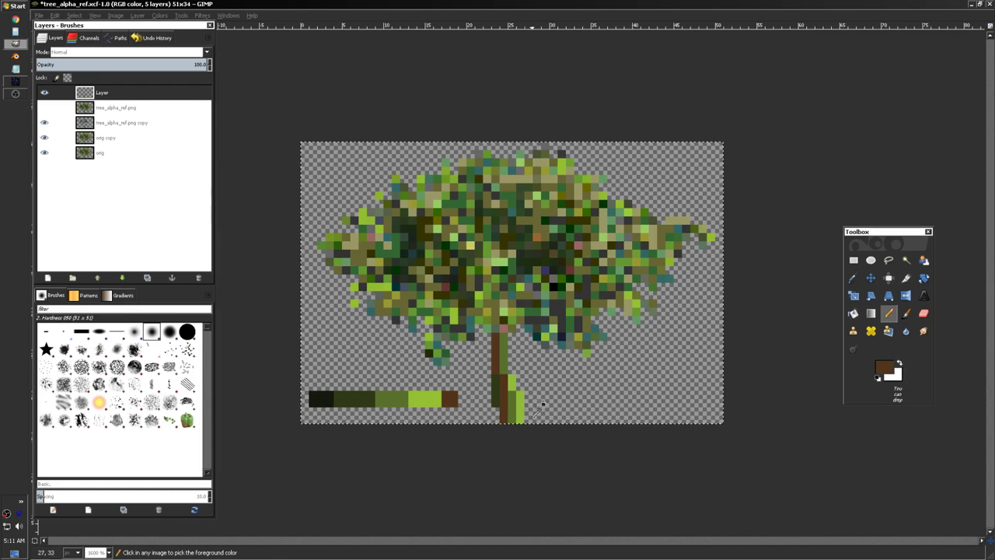
- Pick the medium green from the lower trunk for further touch-ups around the bend
scroll(497, 424, "up", 1)
left_click(515, 443, "ctrl")
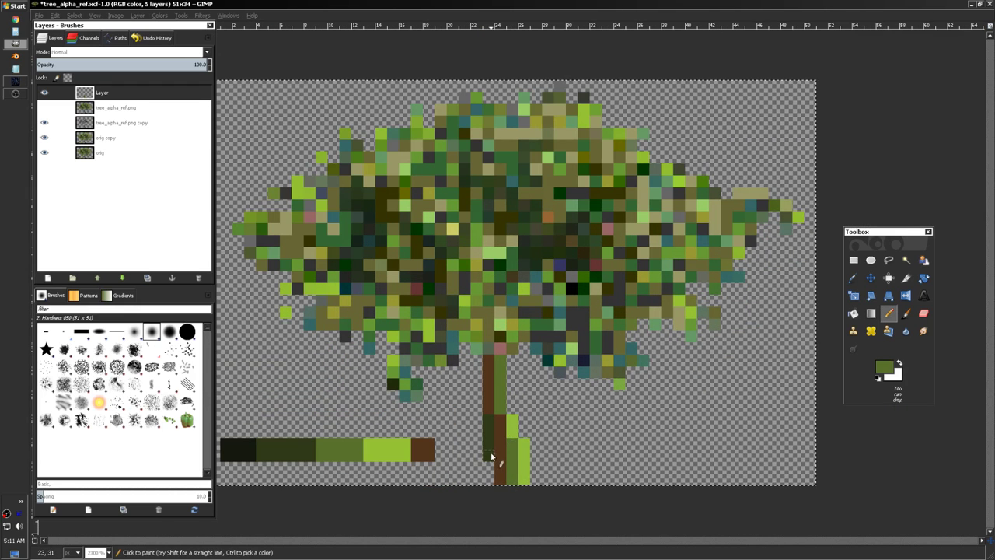
mouse_move(518, 461)
left_mouse_down()
mouse_move(506, 448)
mouse_move(496, 470)
left_mouse_up()
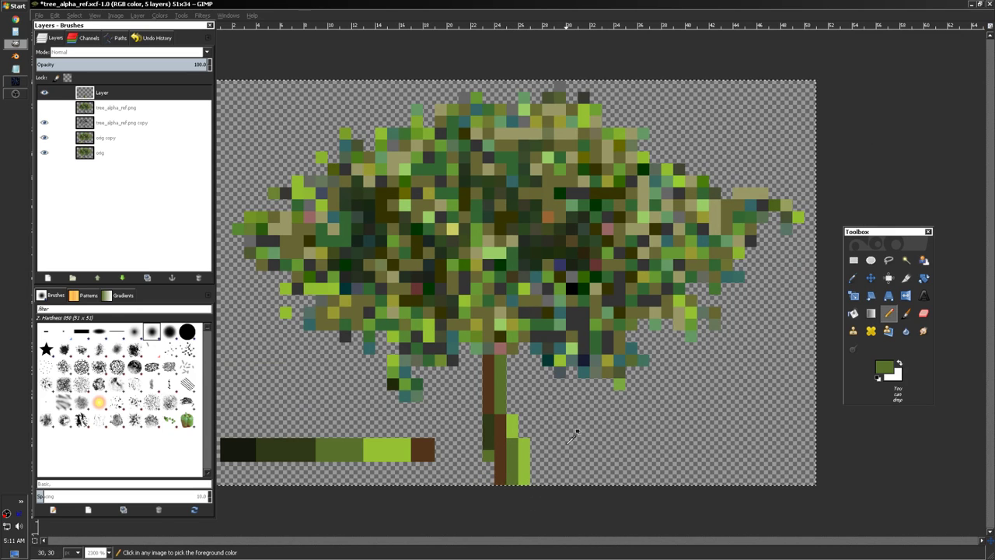
scroll(573, 433, "down", 1)
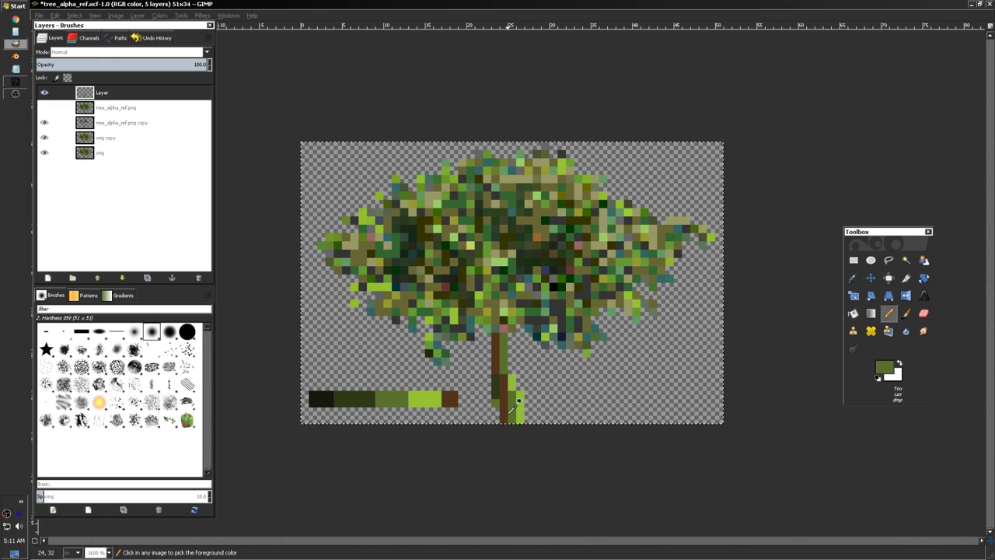
scroll(561, 413, "up", 1)
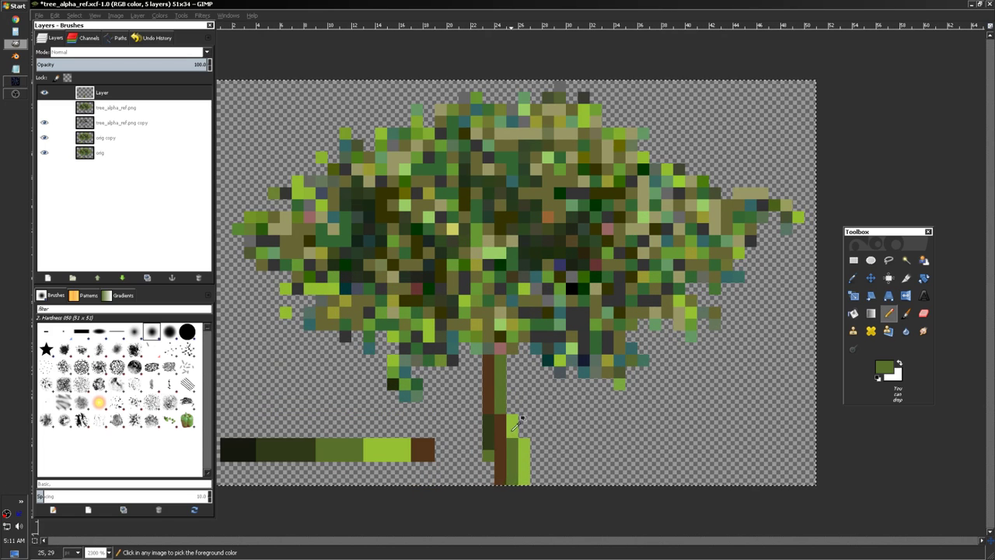
scroll(525, 377, "down", 1)
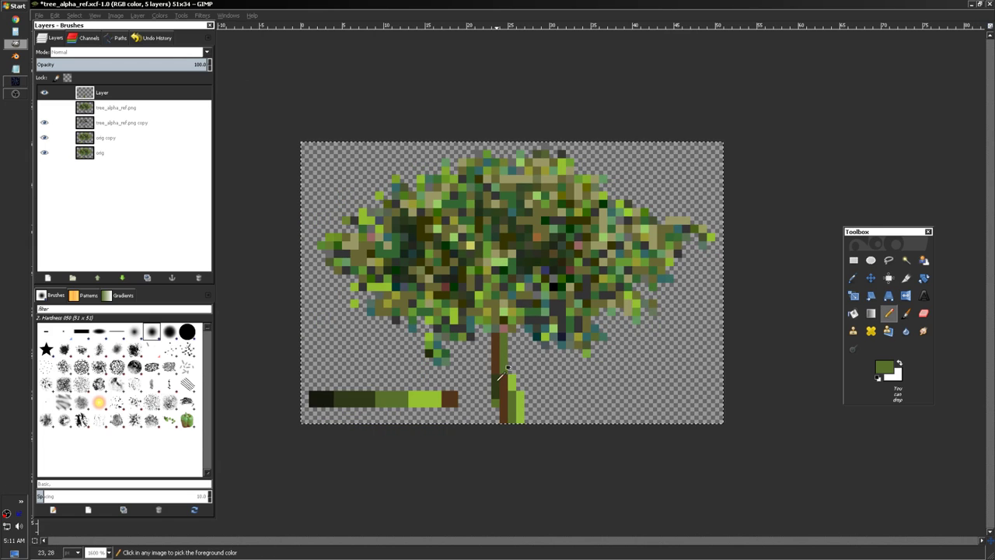
scroll(490, 389, "up", 1)
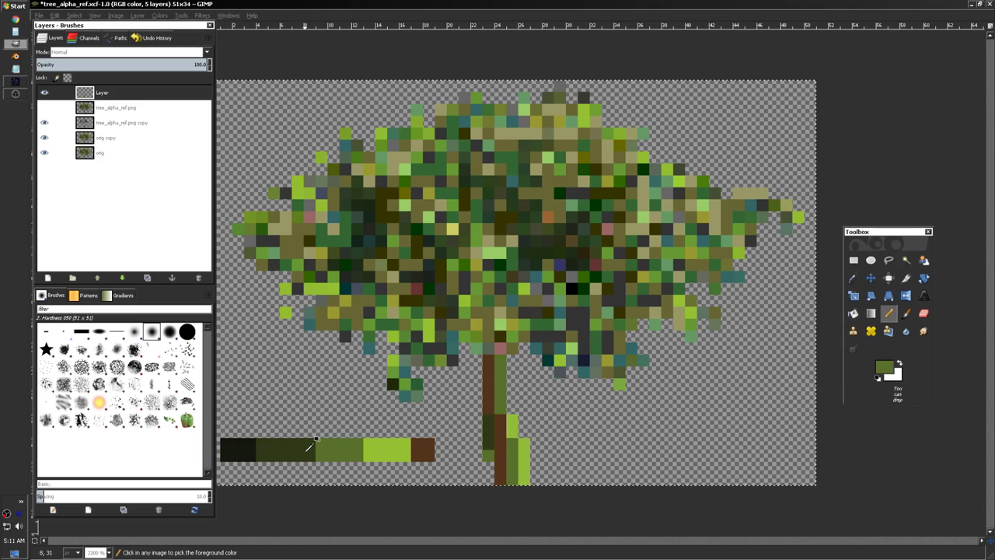
- Sample the palette strip's colours, setting the dark olive green as background and the mid green as foreground
right_click(307, 454)
right_click(294, 457)
right_click(302, 448)
right_click(300, 451)
right_click(295, 453)
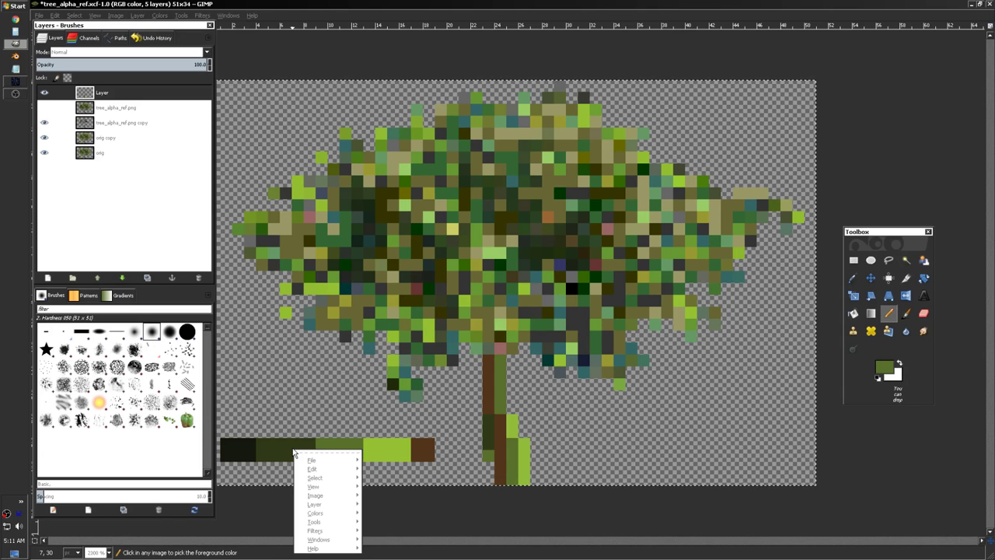
key("Escape")
left_click(296, 440, "ctrl")
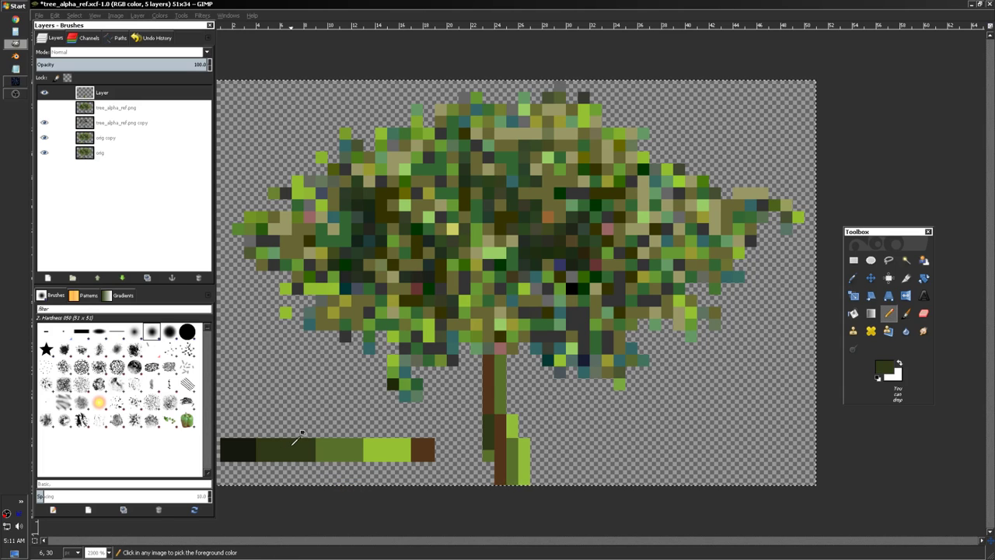
left_click(899, 363)
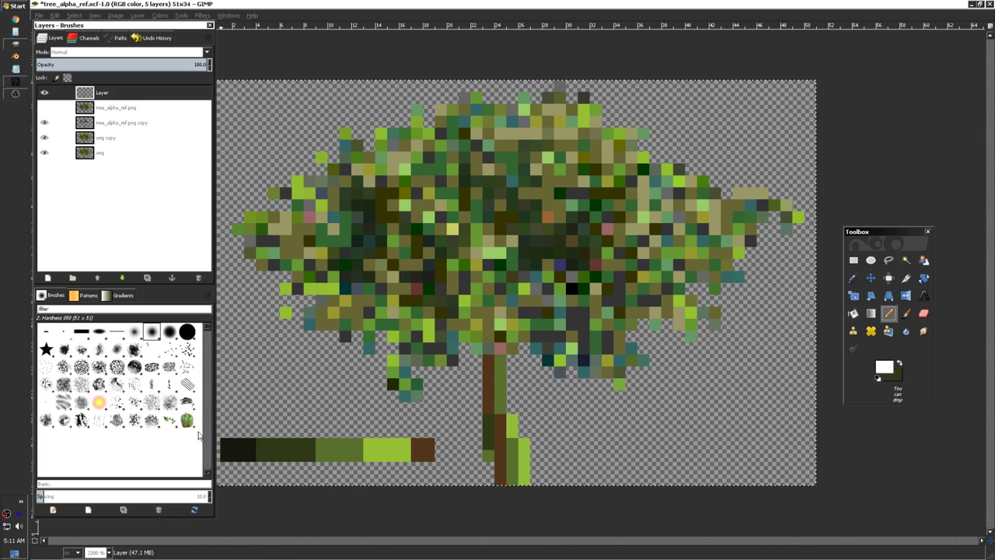
left_click(285, 448, "ctrl")
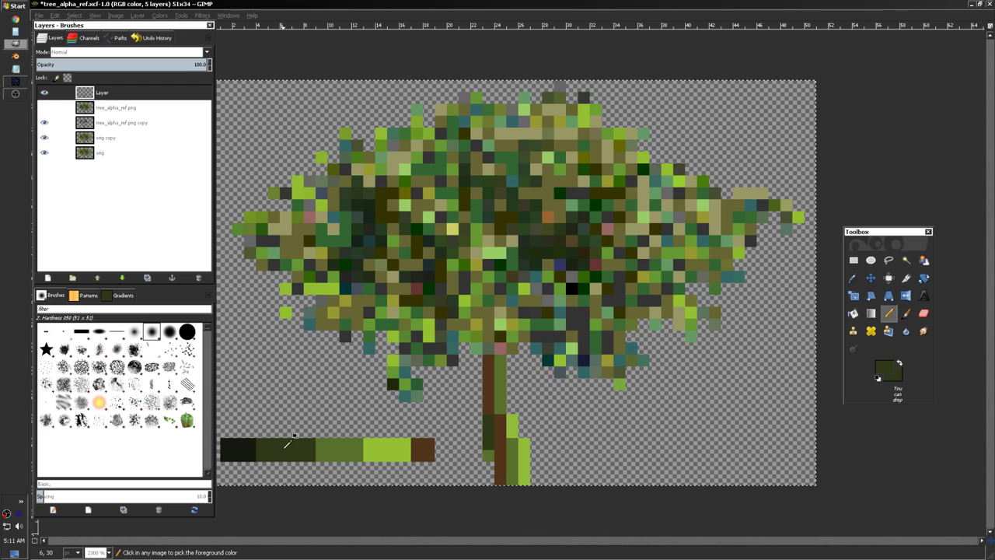
left_click(356, 444, "ctrl")
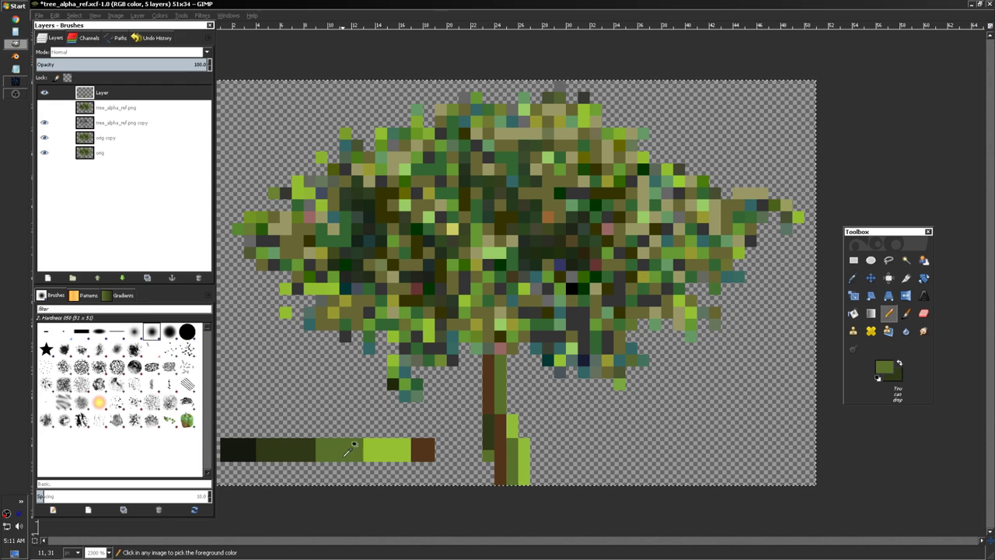
- Swap the two sampled greens and paint the right column of the upper trunk dark olive green
right_click(500, 412)
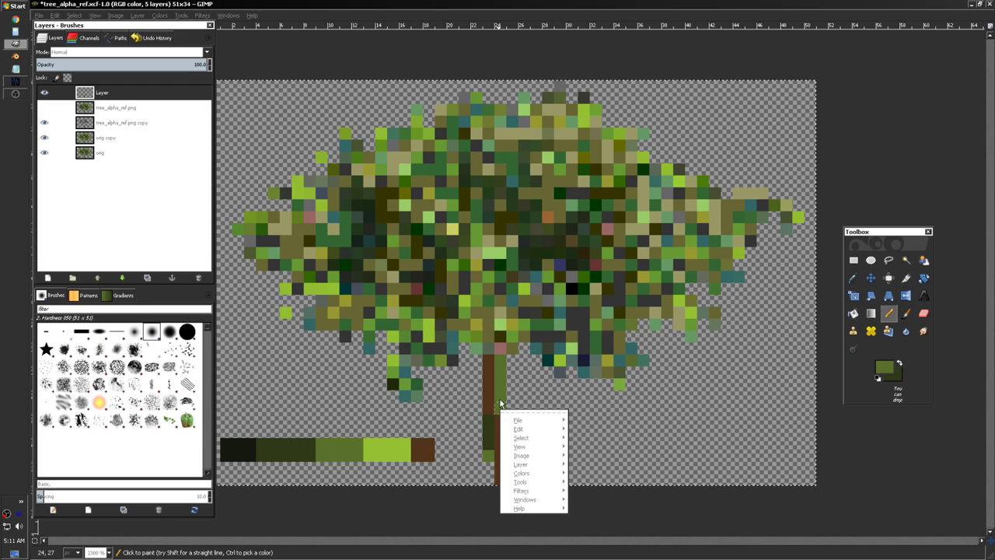
key("Escape")
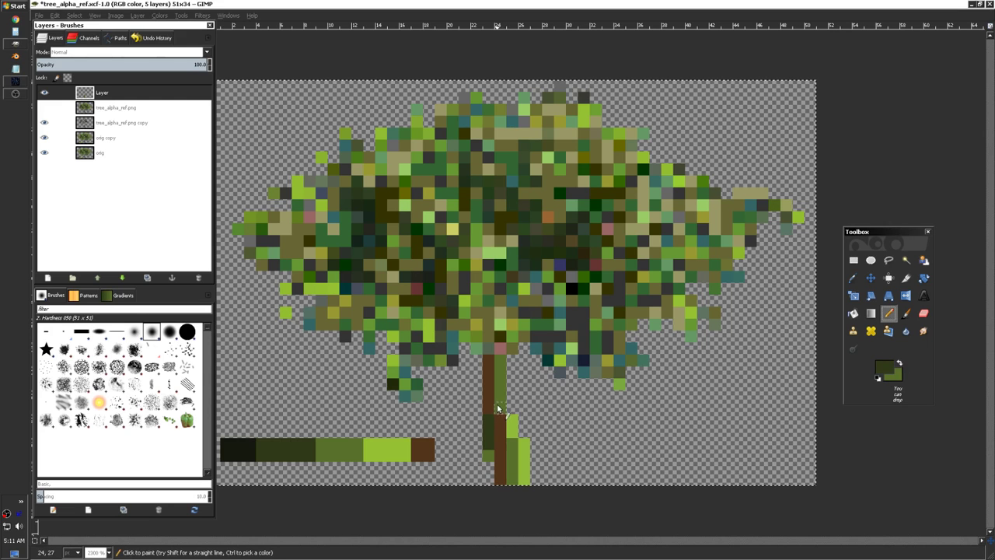
scroll(513, 393, "down", 2)
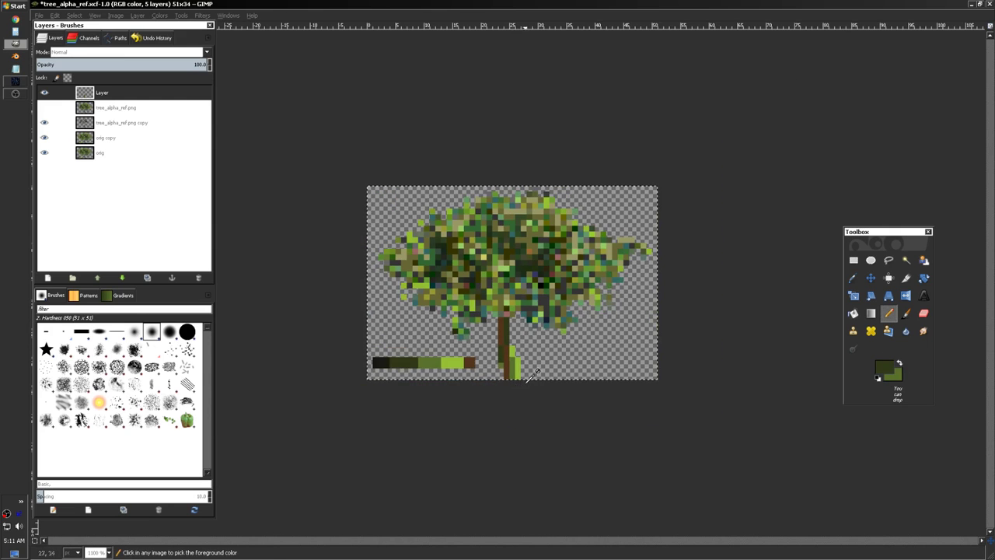
scroll(535, 373, "up", 4)
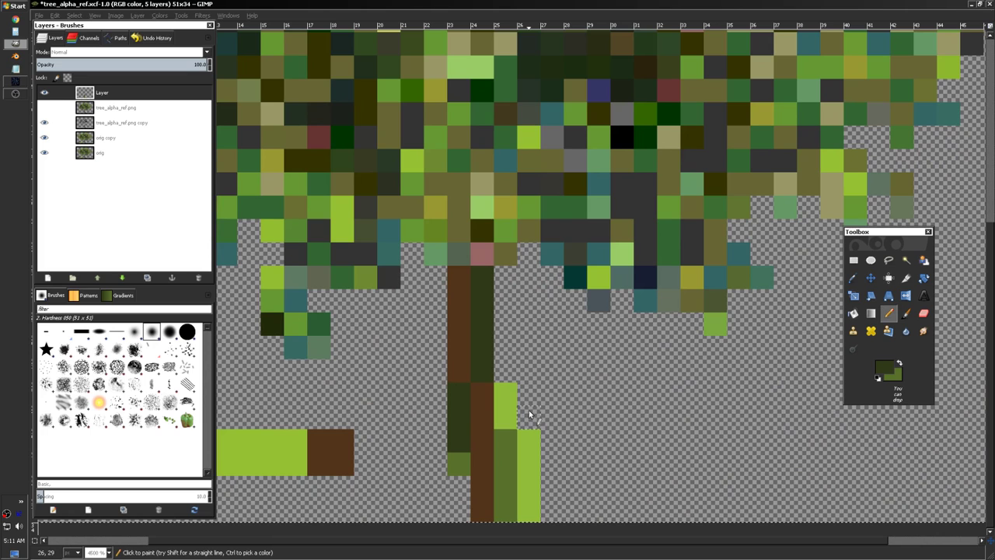
scroll(506, 319, "down", 3)
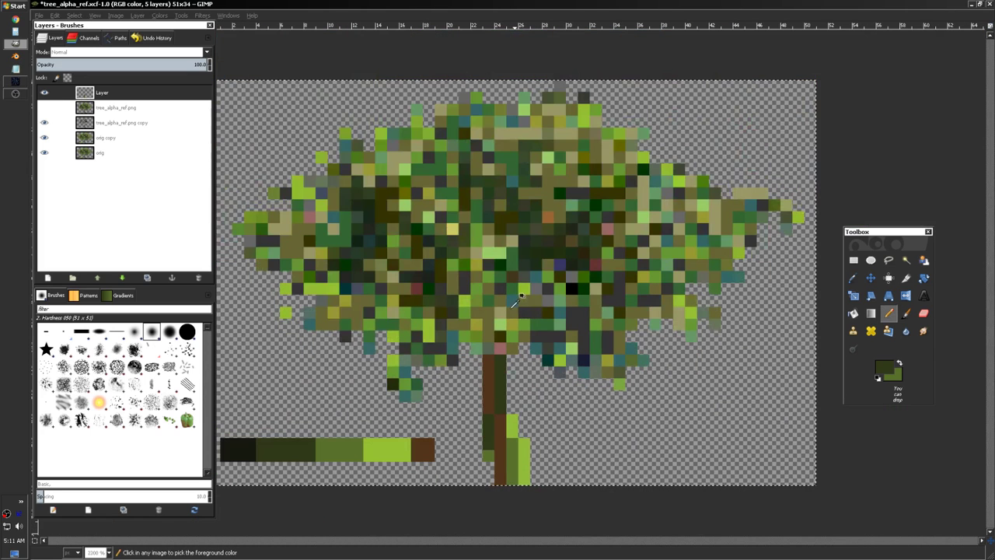
scroll(513, 448, "up", 3)
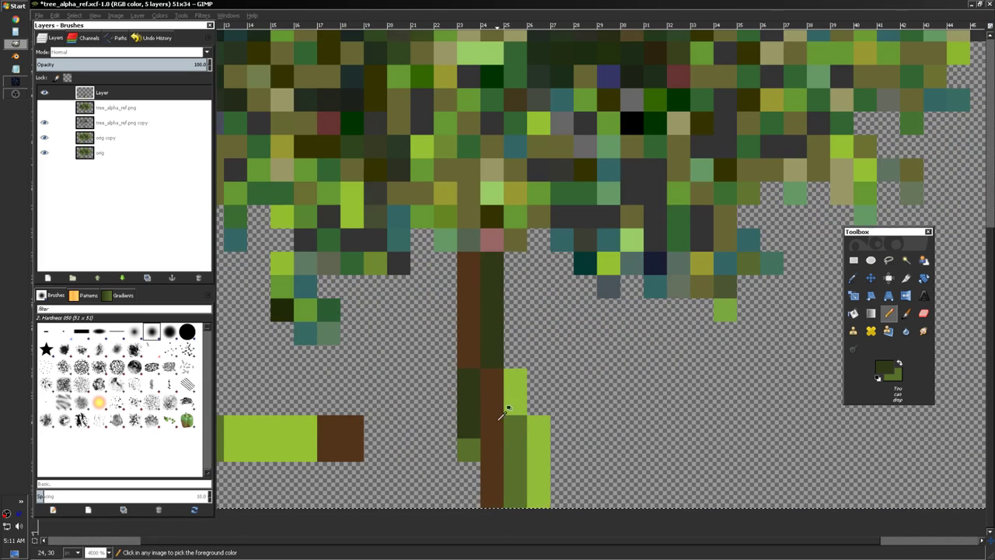
- Repaint the trunk's left column mid green, covering the dark lower pixels and the brown pixels up to the foliage
left_click(471, 444)
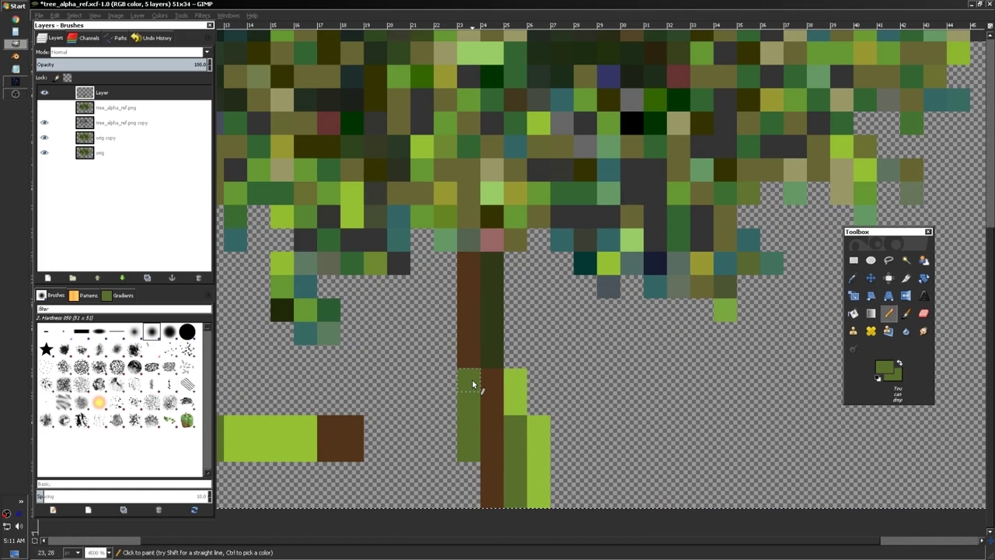
scroll(479, 372, "down", 3)
scroll(489, 365, "up", 2)
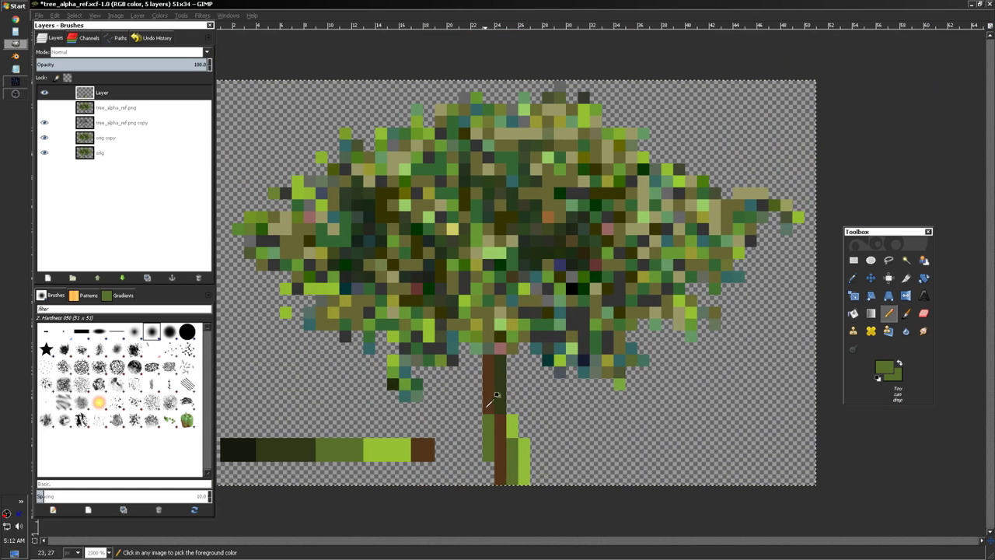
left_click_drag(488, 416, 488, 353)
left_click(504, 425, "ctrl")
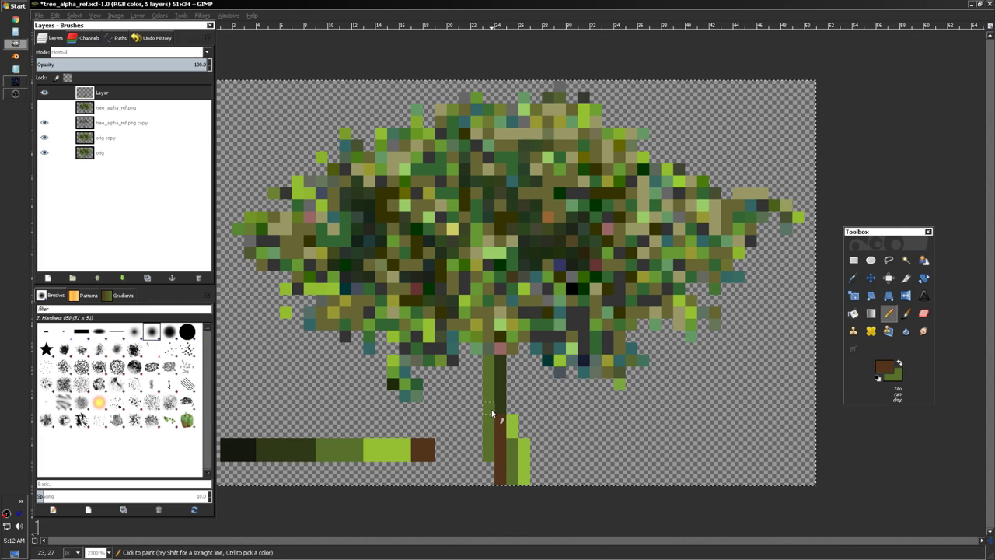
left_click_drag(489, 410, 489, 397)
key("ctrl+z")
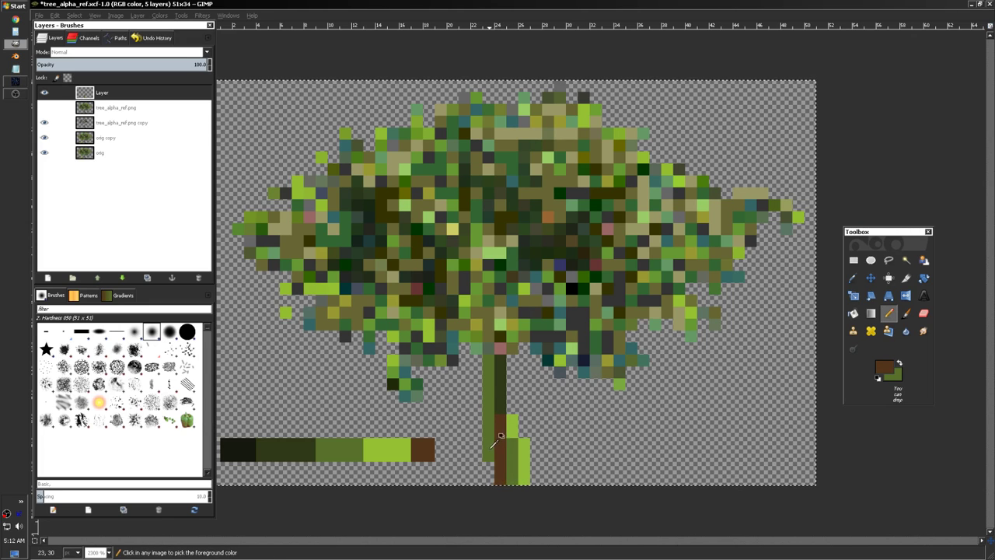
- Extend the trunk's left column to the canvas bottom, painting its lowest pixels dark olive green
left_click(488, 453, "ctrl")
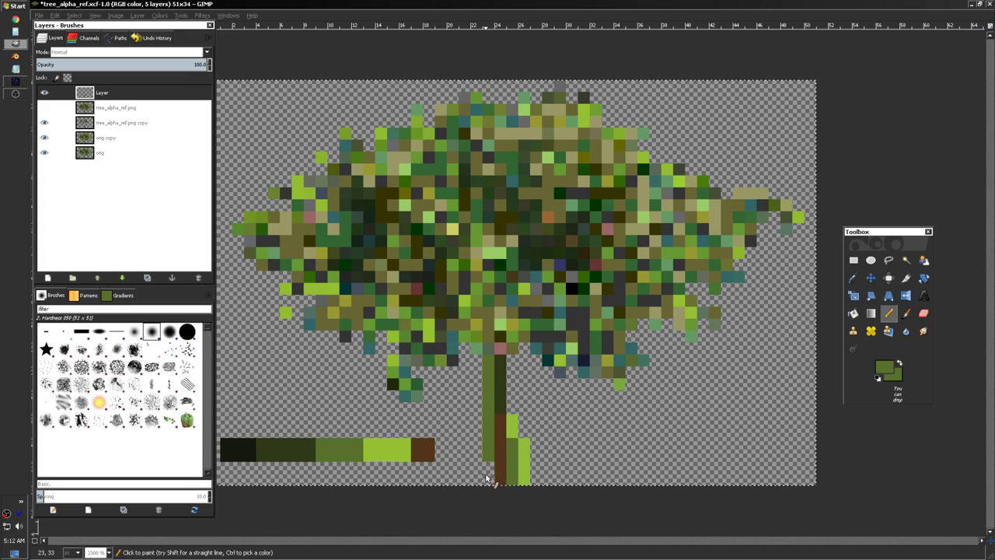
mouse_move(489, 465)
left_mouse_down()
mouse_move(491, 482)
mouse_move(499, 474)
left_mouse_up()
left_click(501, 393, "ctrl")
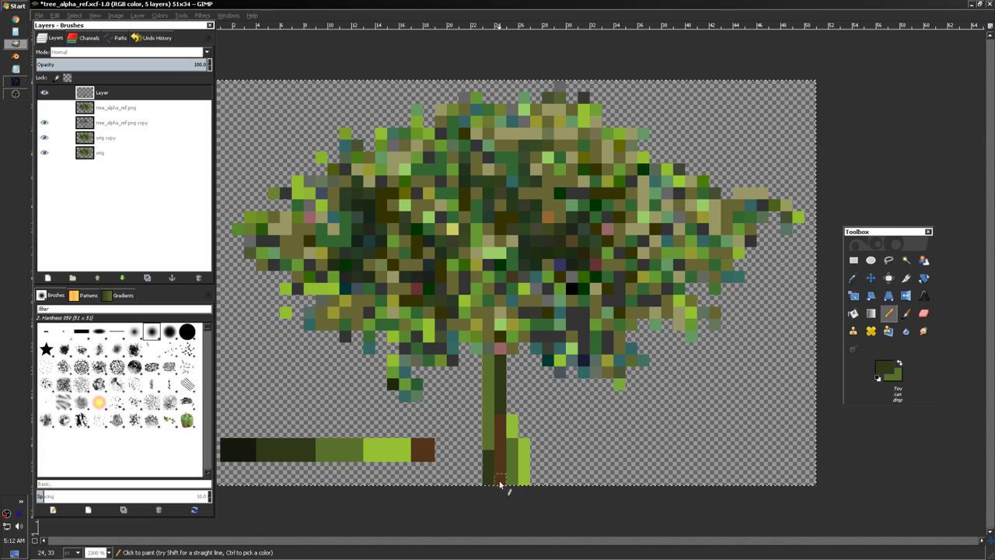
scroll(640, 412, "down", 1)
scroll(525, 396, "up", 1)
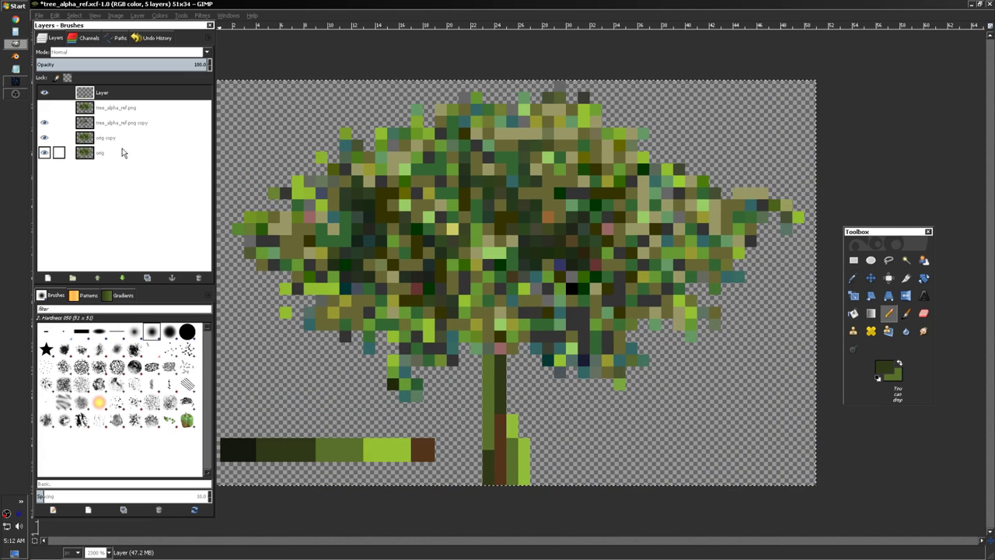
- Cut the lower trunk section, paste it one pixel to the right and anchor it to the layer
left_click(854, 261)
left_click_drag(491, 421, 542, 484)
key("ctrl+x")
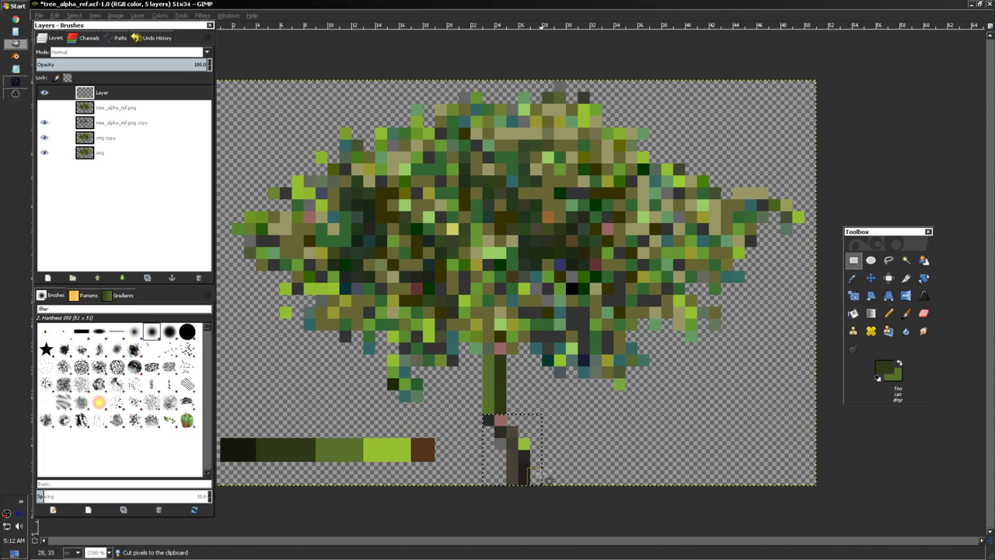
key("ctrl+v")
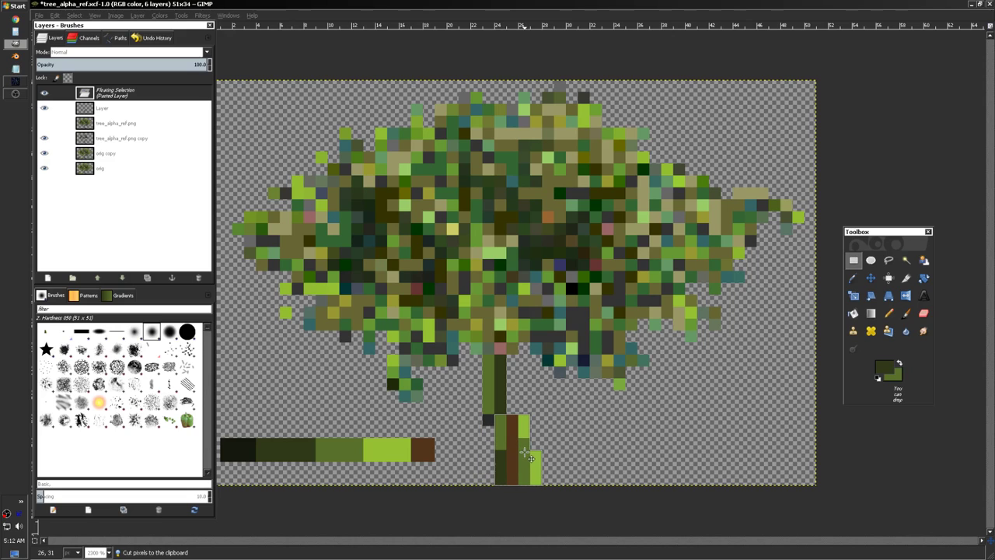
left_click(586, 444)
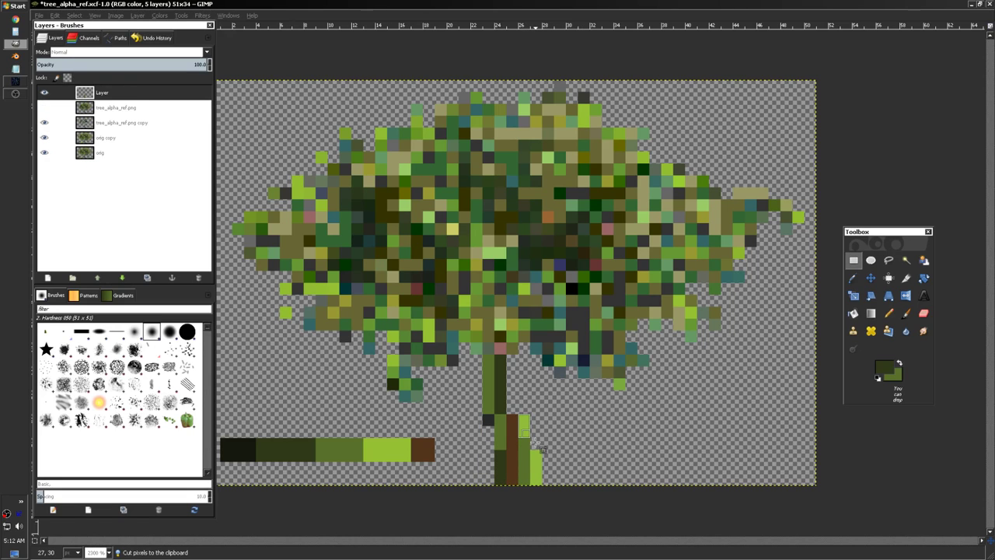
- Remove the bright green pixels along the right edge of the lower trunk and clear the selection
left_click_drag(565, 426, 533, 494)
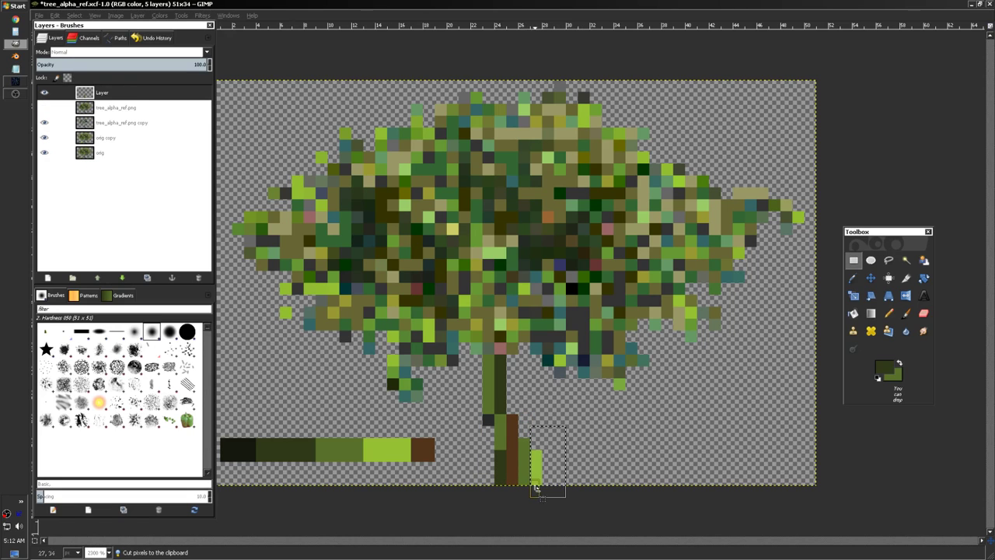
left_click_drag(553, 426, 521, 458)
left_click(615, 430)
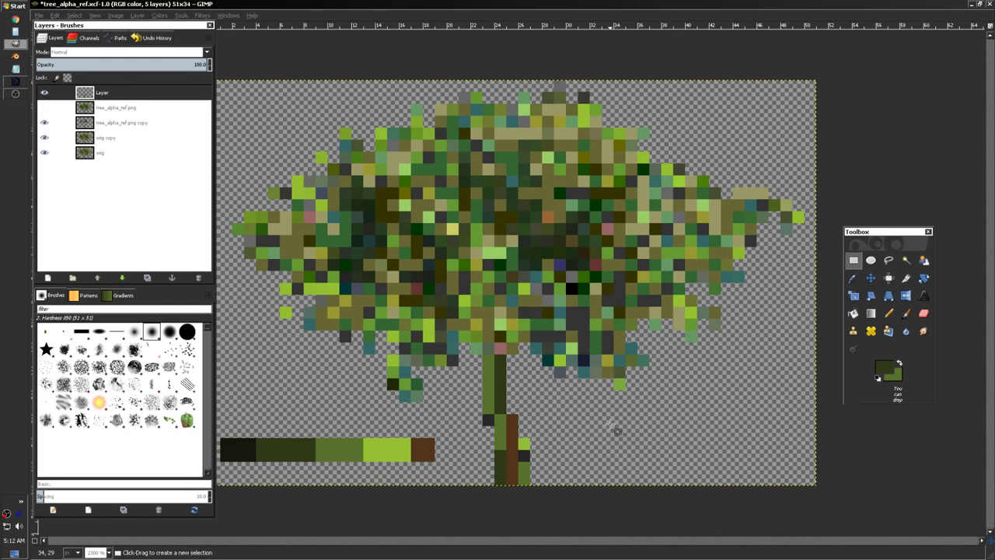
- With the Pencil, paint the stray pixels beside the trunk's bend and lower right edge in the palette's near-black green
left_click(888, 313)
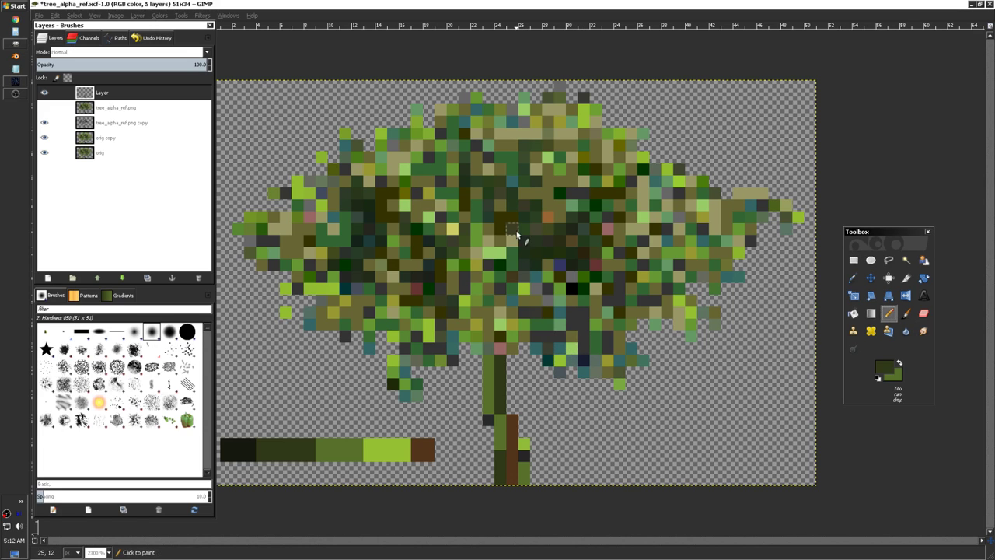
left_click(509, 211, "ctrl")
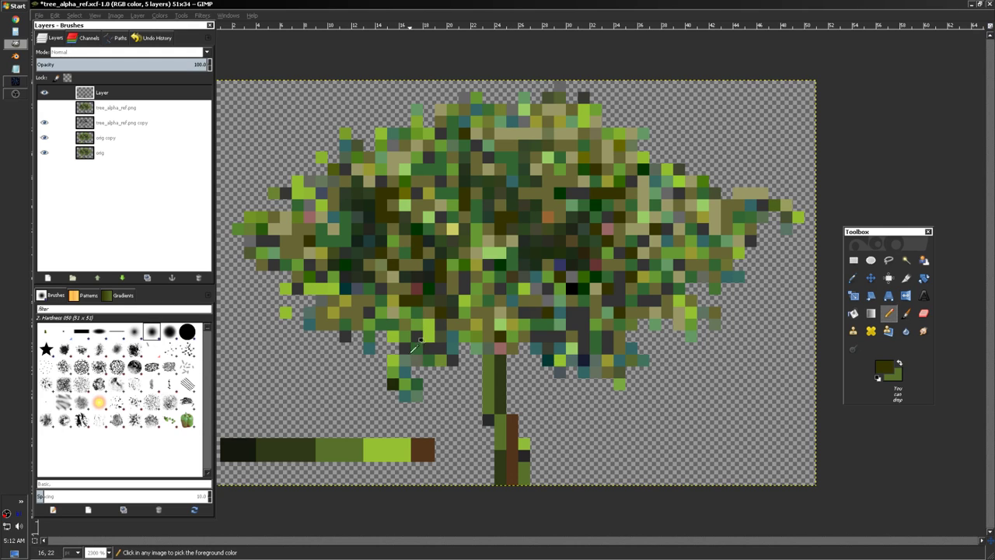
left_click(231, 444, "ctrl")
left_click_drag(524, 443, 524, 455)
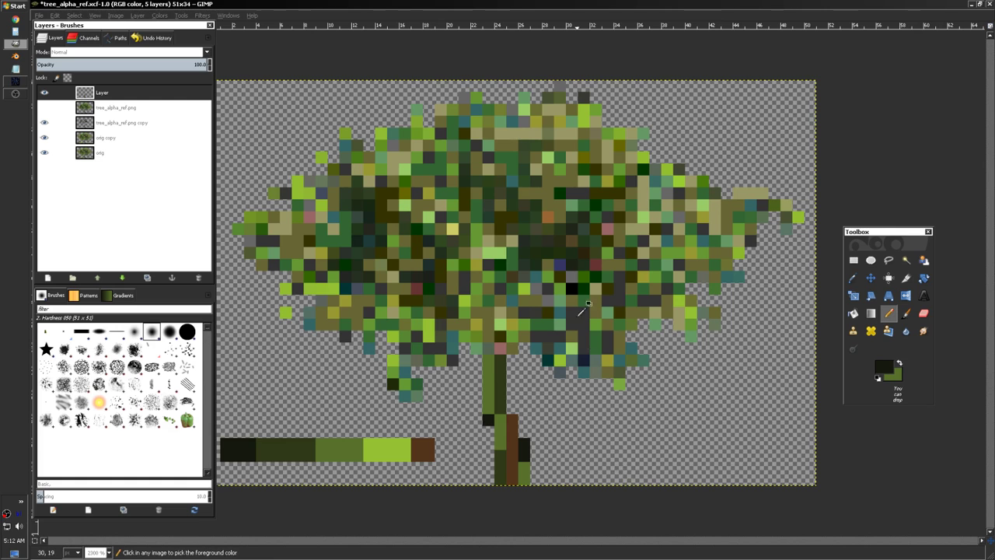
- Sample the palette's bright green and paint leaf highlights on the foliage's left side and over stray reddish pixels
scroll(591, 295, "down", 2)
scroll(464, 348, "up", 2)
scroll(404, 415, "down", 1)
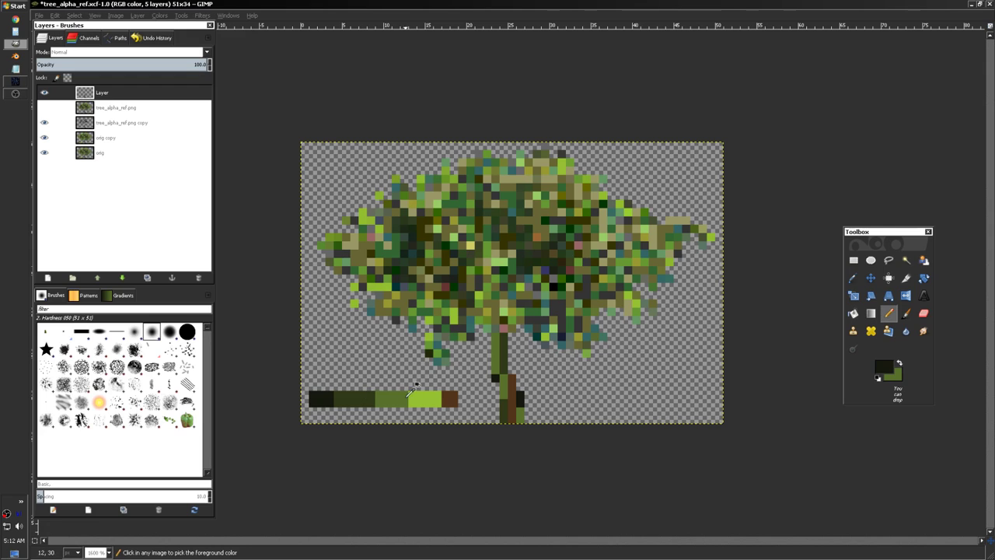
left_click(432, 399, "ctrl")
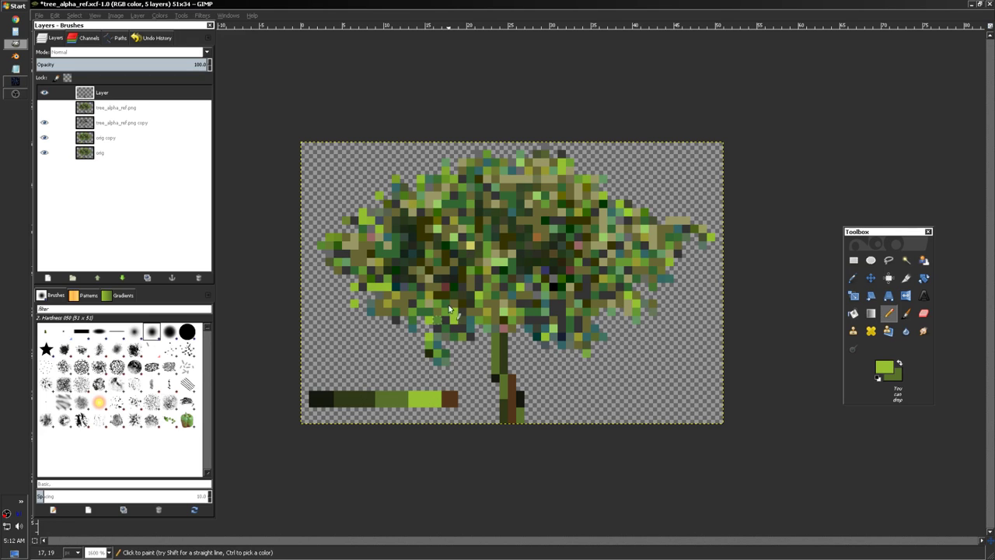
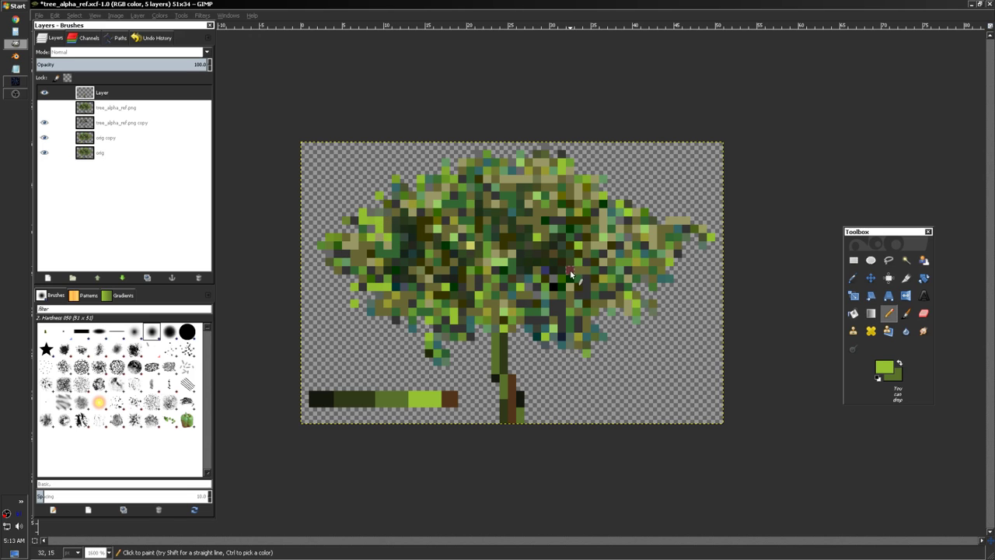
scroll(482, 191, "down", 1)
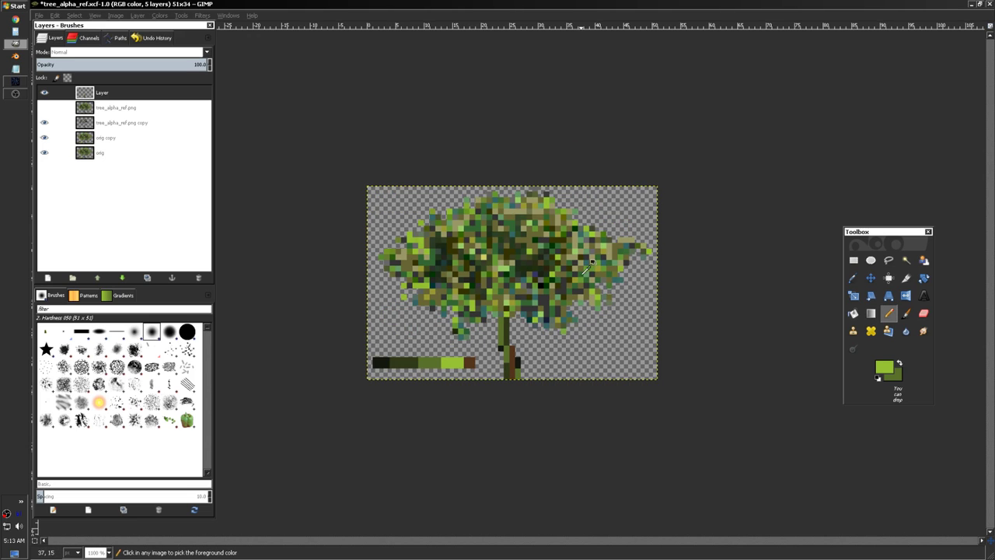
scroll(590, 264, "up", 3)
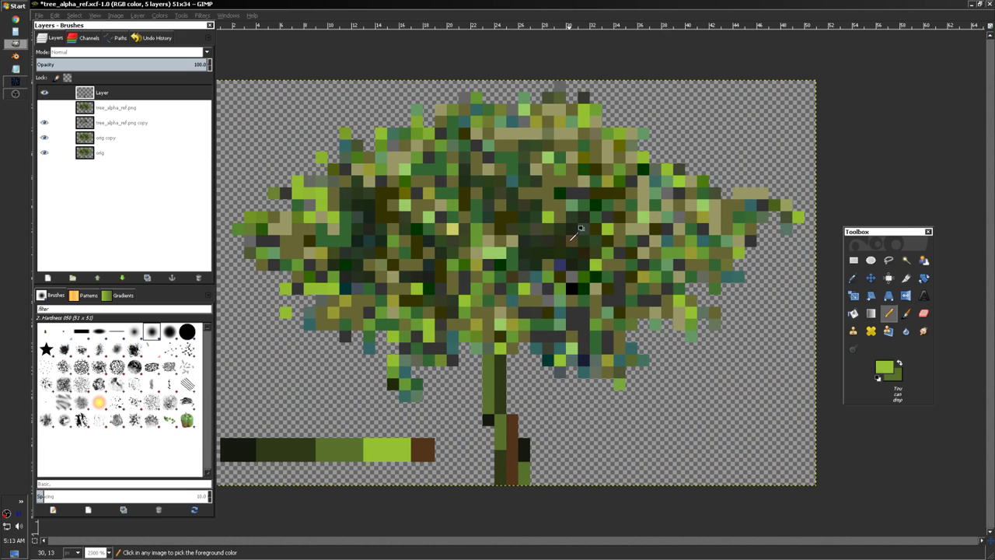
- Sample a dark green as the painting colour for the tree's shaded areas
scroll(565, 227, "down", 1)
scroll(565, 227, "up", 1)
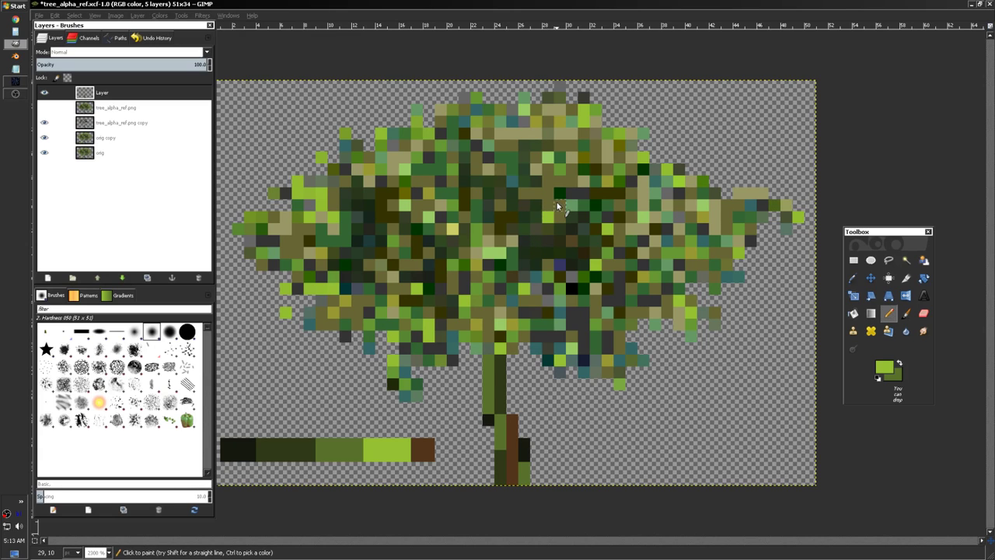
left_click(564, 237, "ctrl")
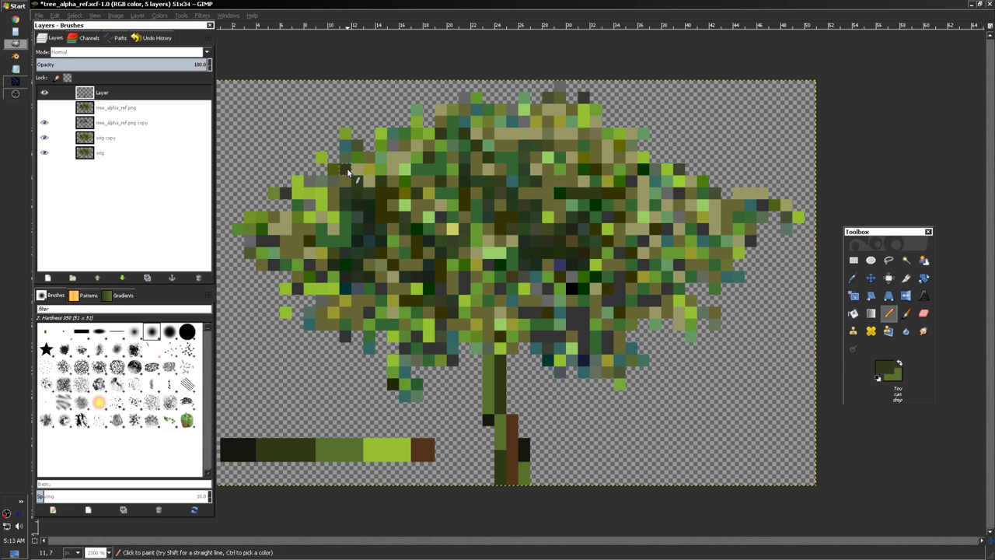
scroll(477, 156, "down", 1)
scroll(459, 307, "up", 2)
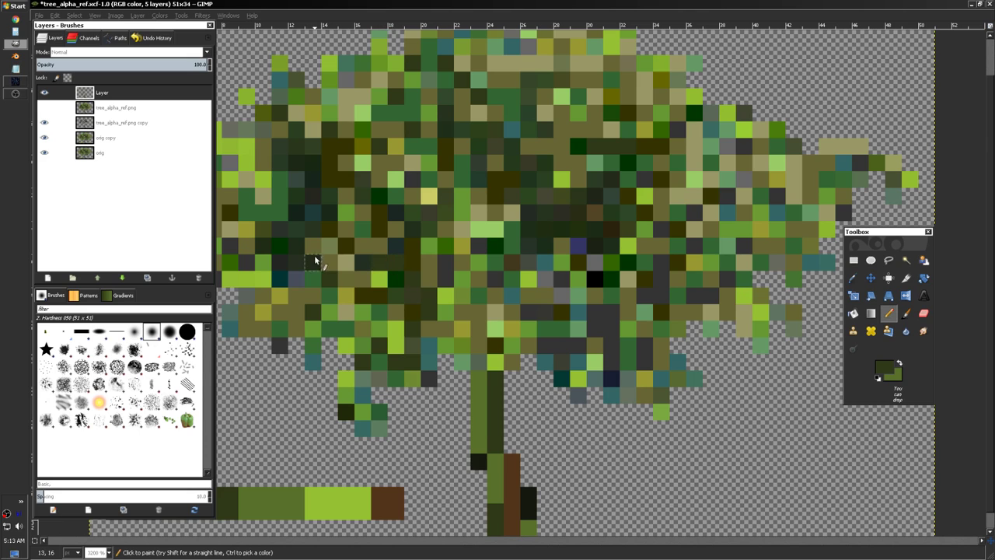
scroll(367, 397, "down", 1)
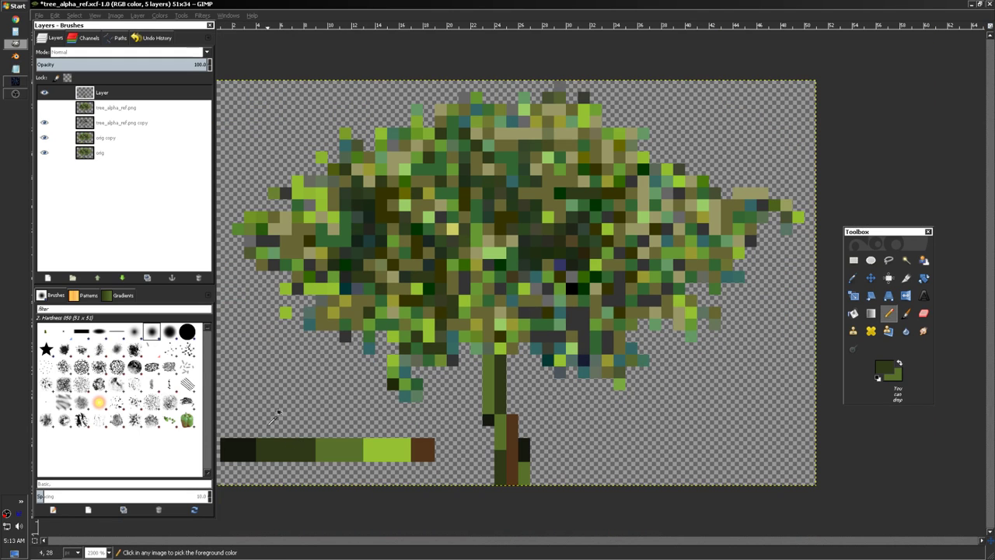
- Sample the palette's near-black green and paint shadow pixels in the foliage's dark left area and a short vertical strip near its upper middle
left_click(286, 320, "ctrl")
scroll(287, 315, "up", 1)
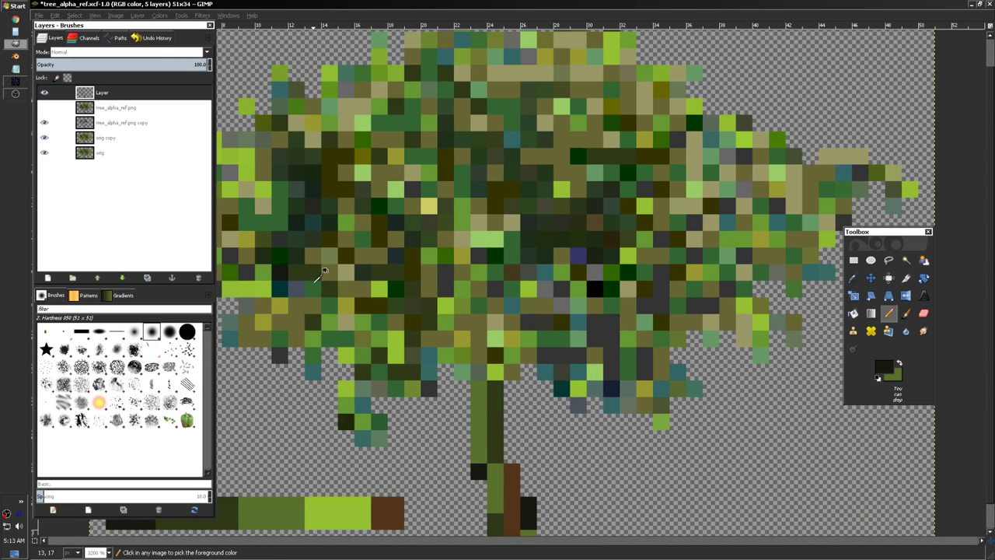
scroll(295, 274, "down", 1)
scroll(293, 275, "up", 1)
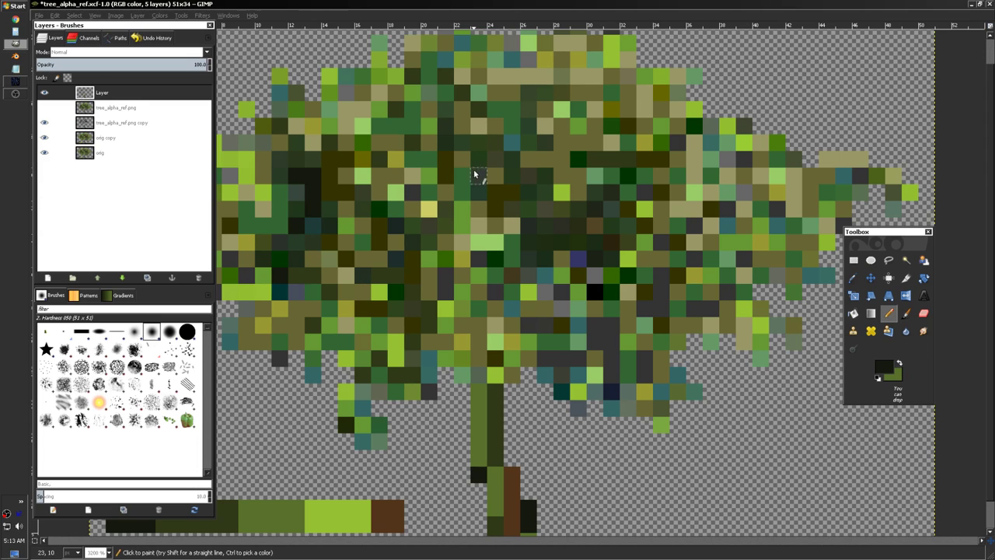
mouse_move(442, 146)
left_mouse_down()
mouse_move(408, 79)
mouse_move(463, 96)
left_mouse_up()
scroll(490, 125, "down", 3)
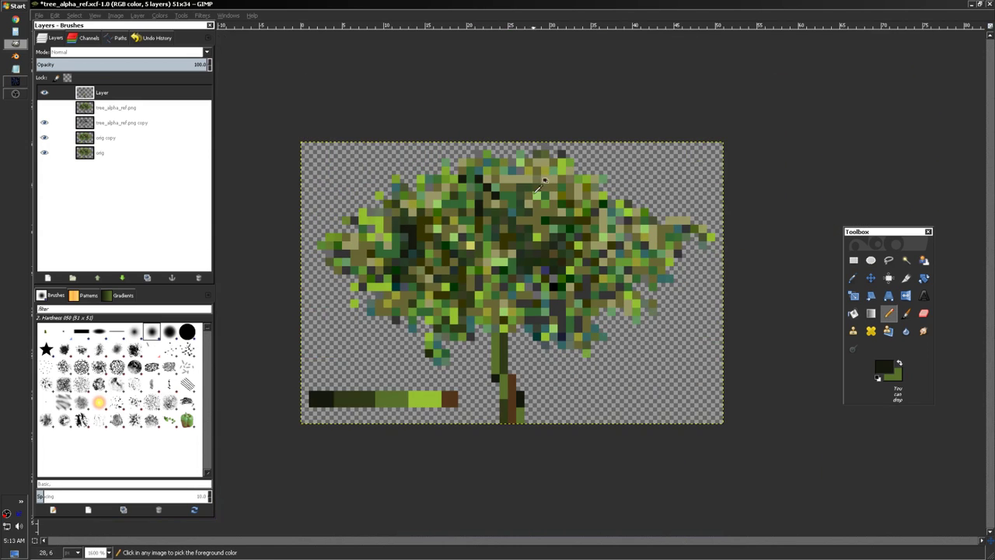
scroll(519, 201, "up", 3)
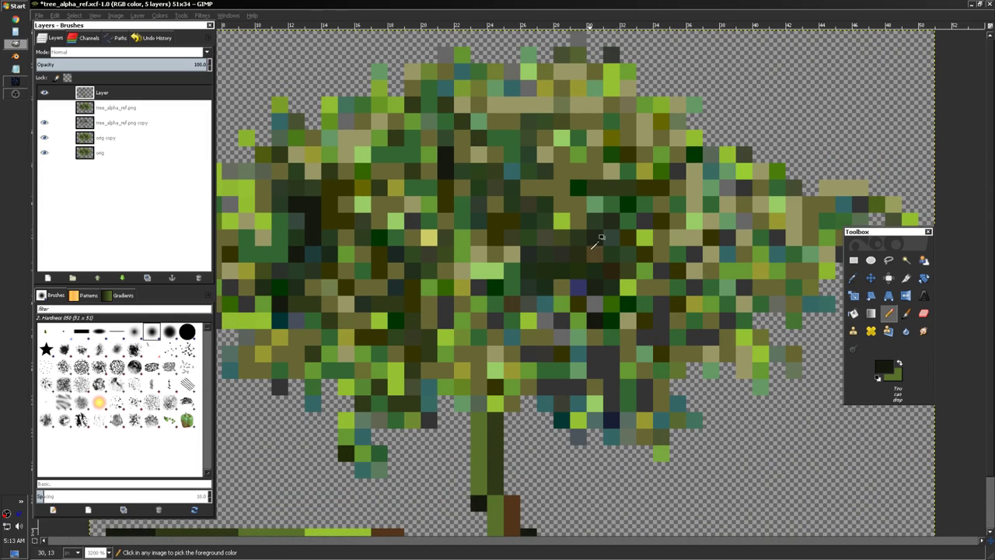
scroll(575, 307, "down", 1)
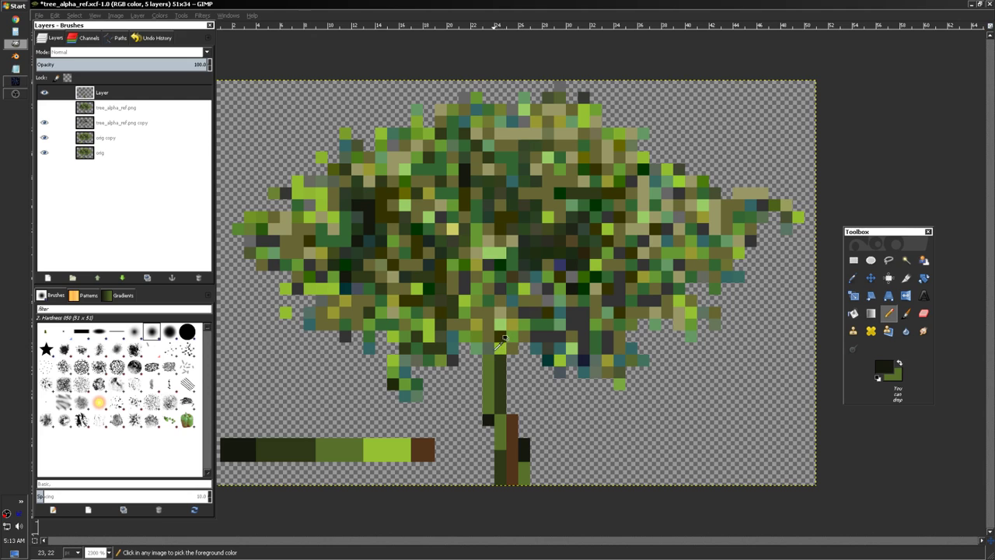
- Try painting a near-black horizontal shadow strip across the top of the trunk beneath the foliage
scroll(500, 354, "up", 1)
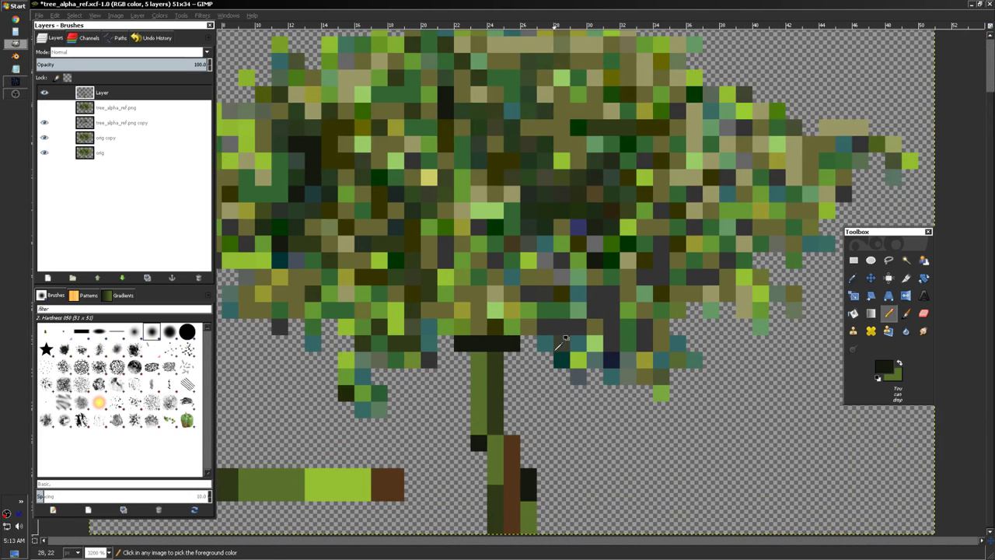
scroll(484, 356, "down", 4)
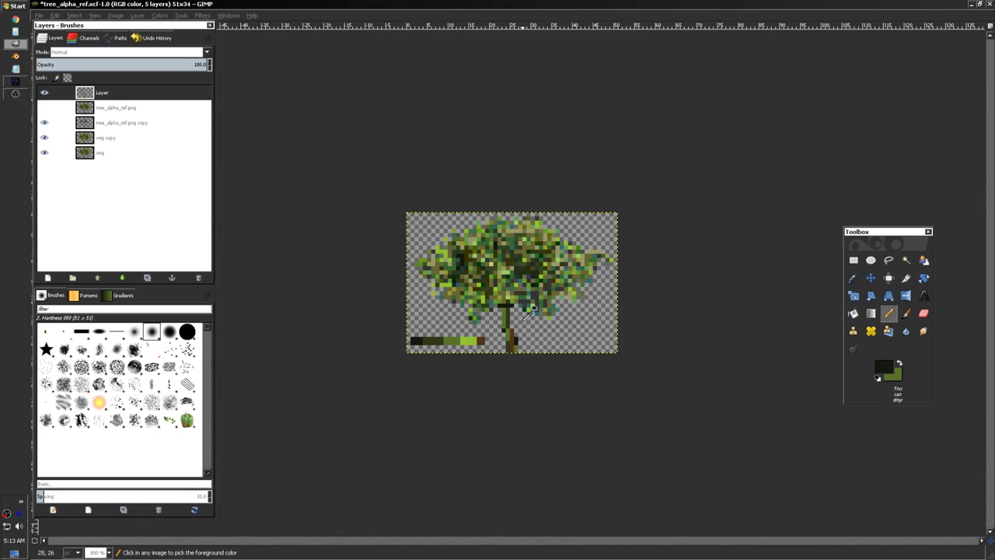
scroll(529, 314, "up", 1)
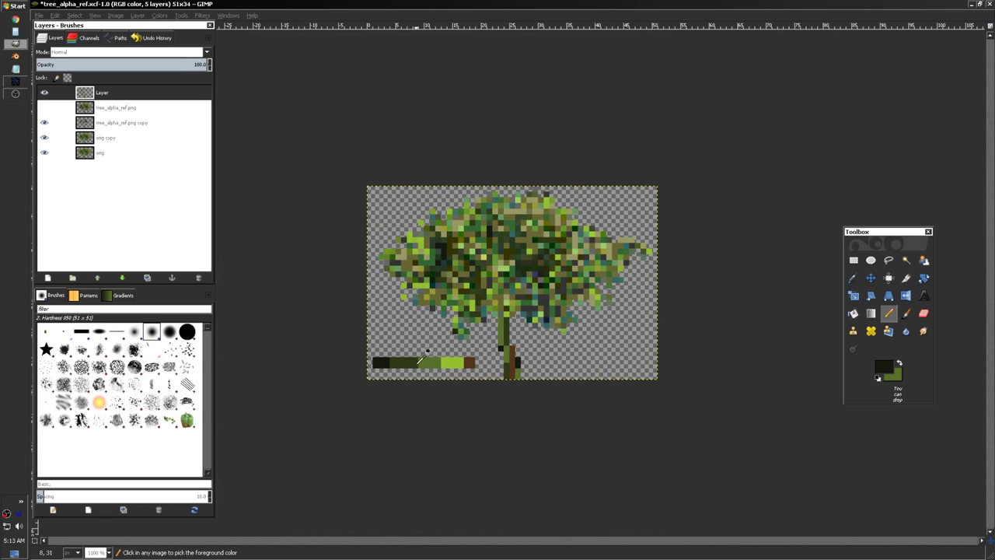
- Sample the palette's bright green and then its mid green as the foreground colour
scroll(516, 338, "up", 1)
left_click(435, 400, "ctrl")
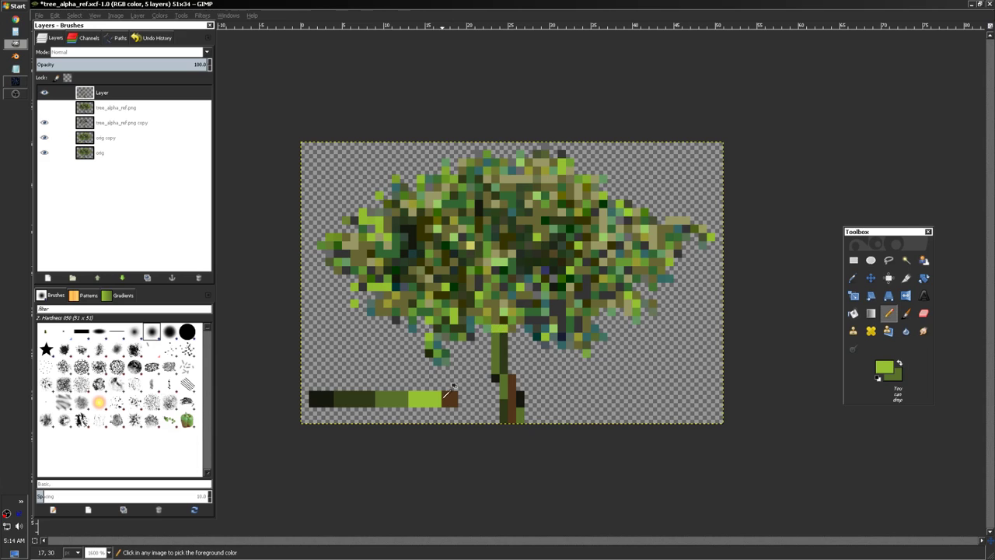
left_click(392, 399, "ctrl")
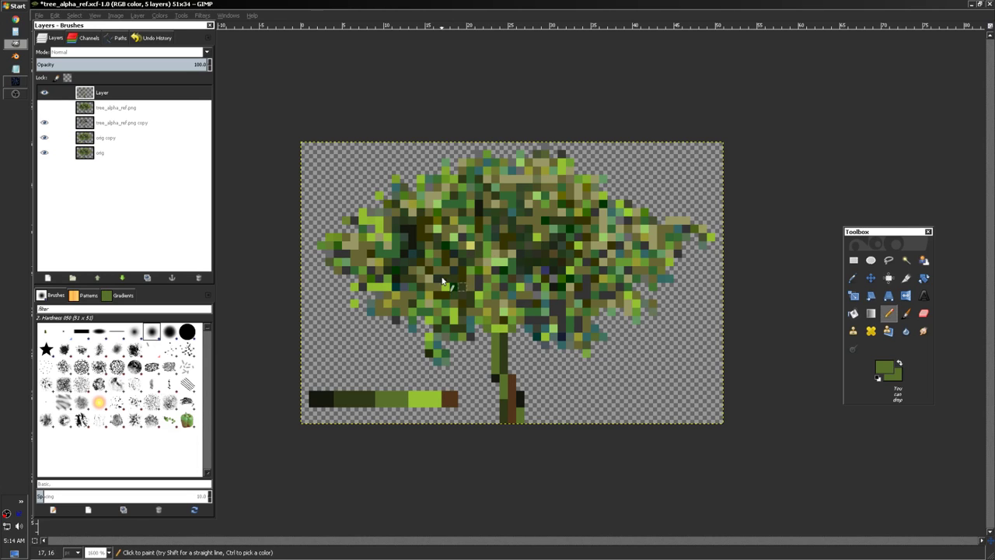
- Move the palette layer named Layer below tree_alpha_ref.png and merge it down into tree_alpha_ref.png copy
left_click_drag(85, 93, 91, 113)
right_click(98, 111)
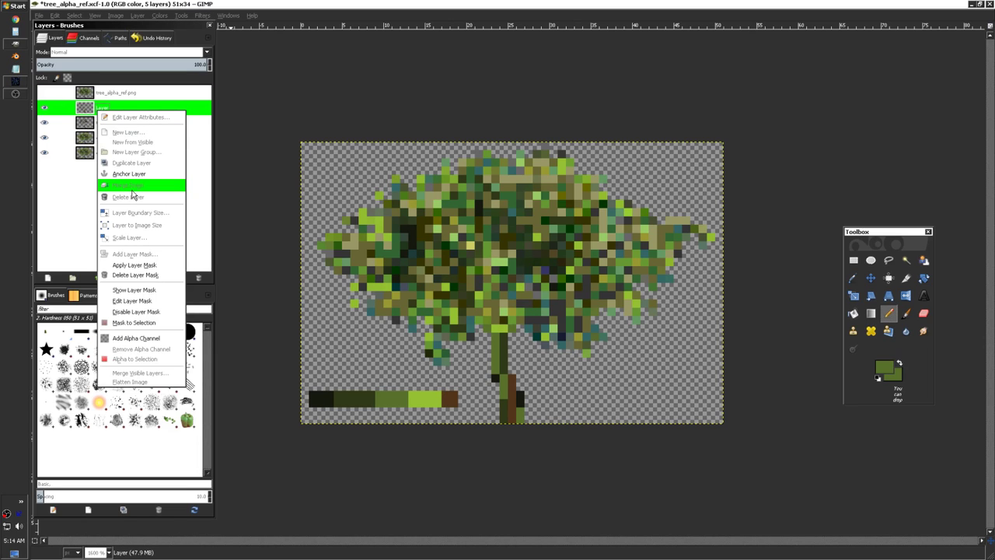
left_click(132, 187)
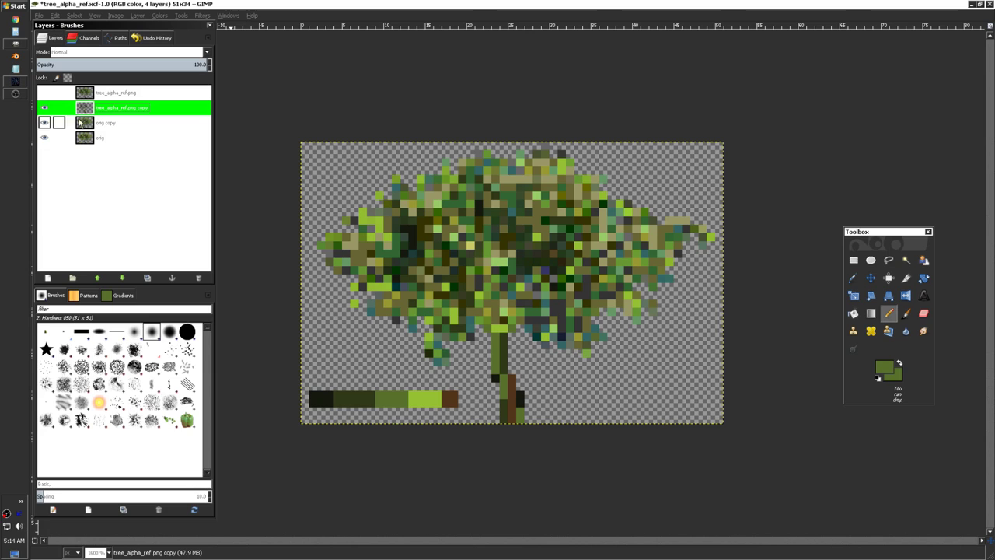
- Toggle the visibility of tree_alpha_ref.png copy to compare, and merge it down into orig copy
left_click(45, 111)
left_click(45, 110)
left_click(44, 110)
left_click(44, 111)
left_click(44, 110)
right_click(87, 107)
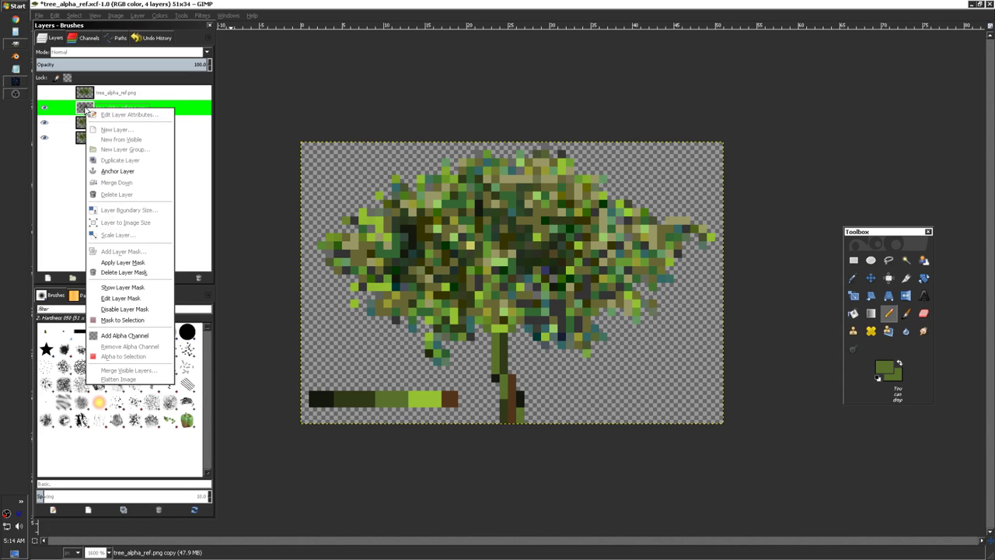
left_click(129, 183)
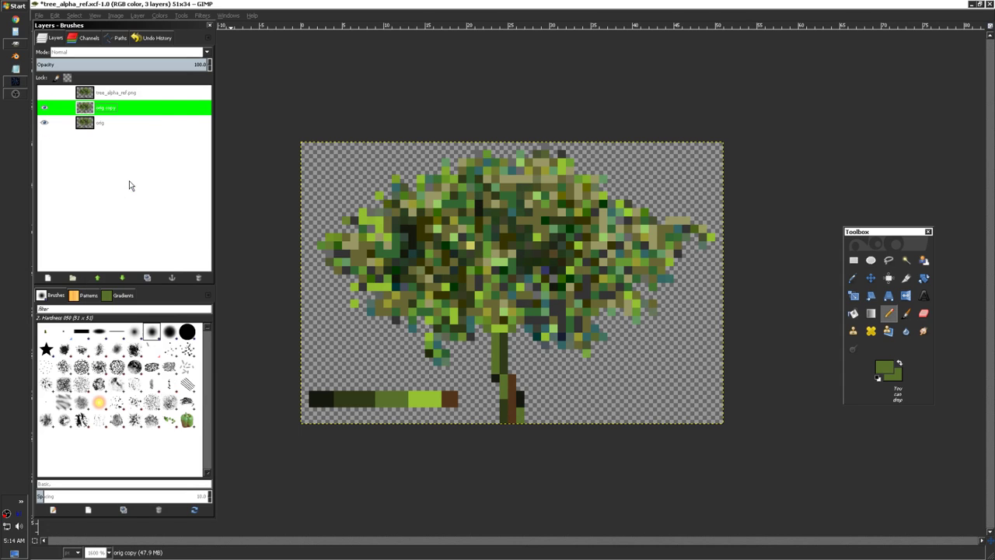
- Compare orig copy by toggling its visibility, merge it down into orig, and check the merged layer the same way
left_click(45, 110)
left_click(45, 110)
left_click(46, 110)
left_click(45, 109)
right_click(83, 109)
left_click(124, 184)
left_click(45, 109)
left_click(45, 109)
left_click(45, 110)
left_click(45, 110)
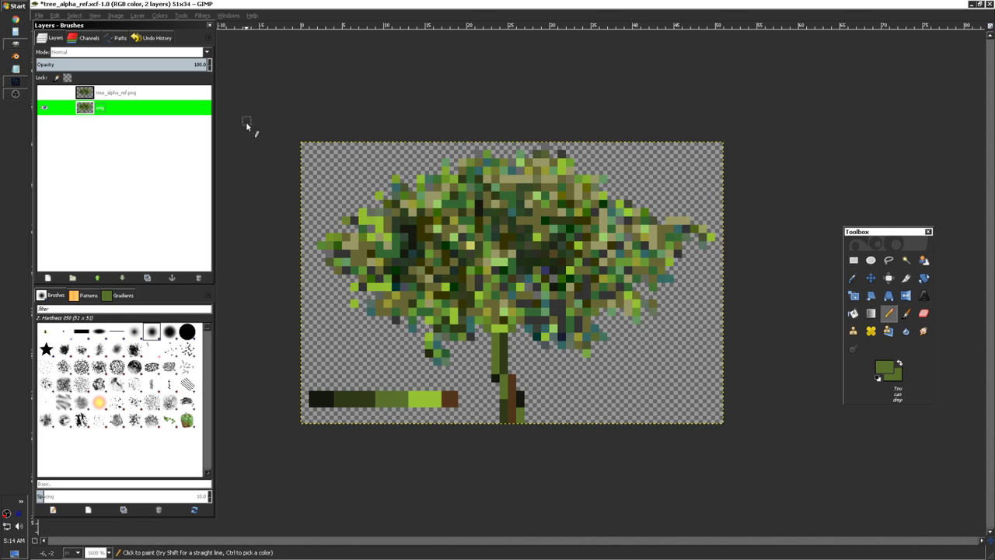
left_click(166, 16)
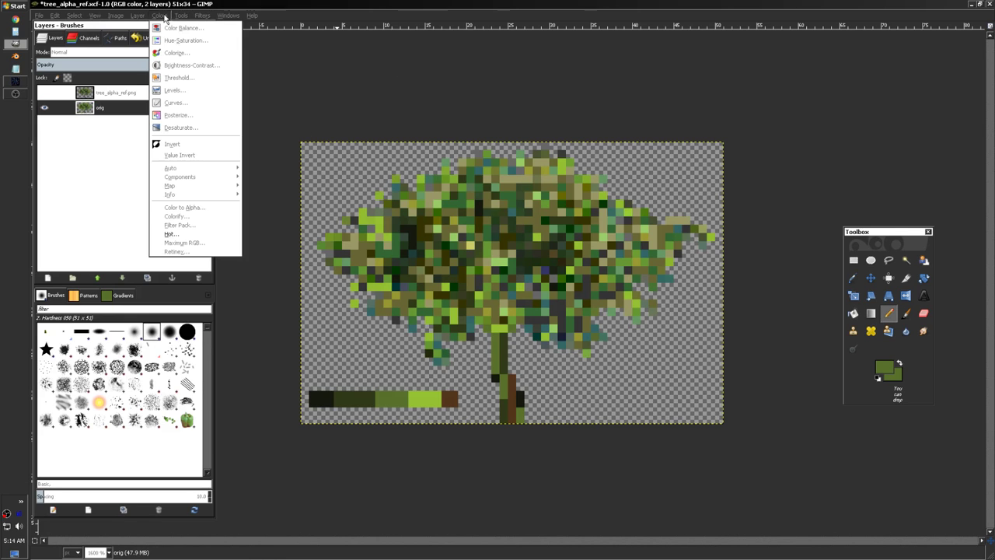
left_click(188, 54)
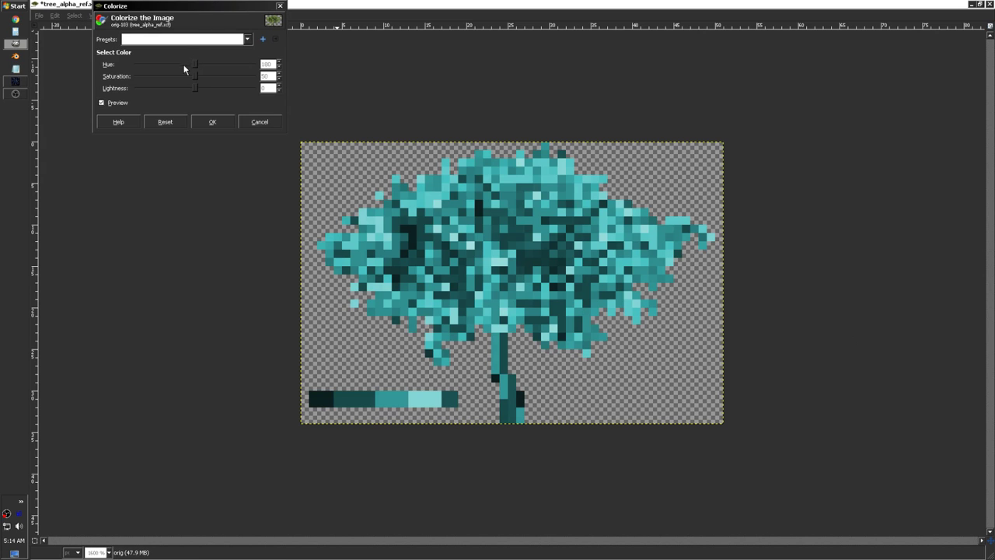
left_click_drag(194, 63, 171, 68)
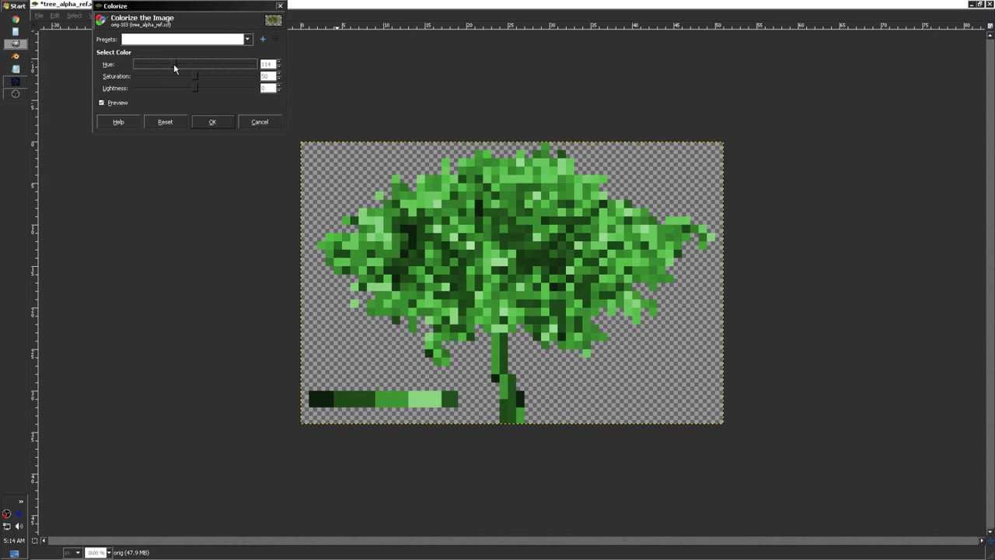
left_click(259, 121)
- Apply Color Balance to the orig layer's midtones with red 5, green 32 and blue -84
left_click(163, 16)
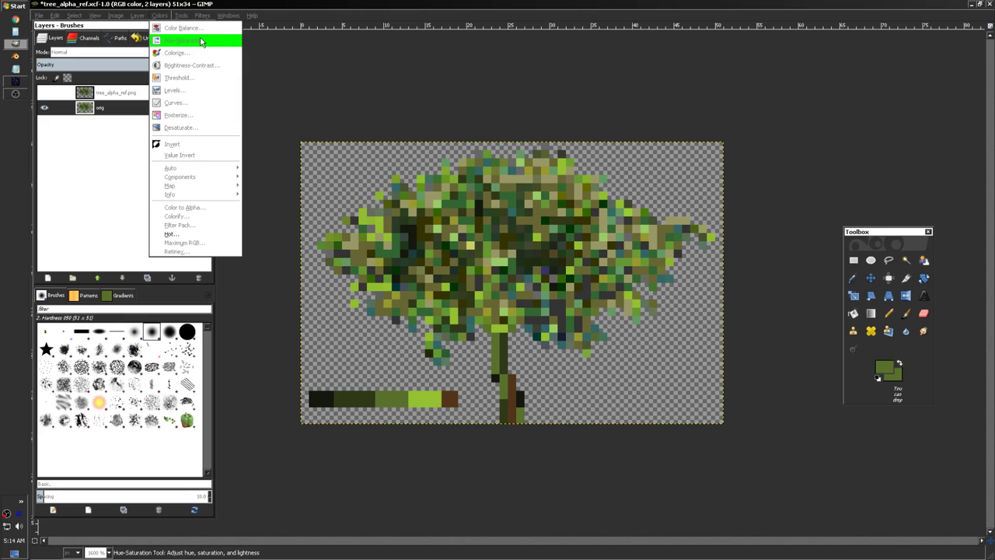
left_click(194, 28)
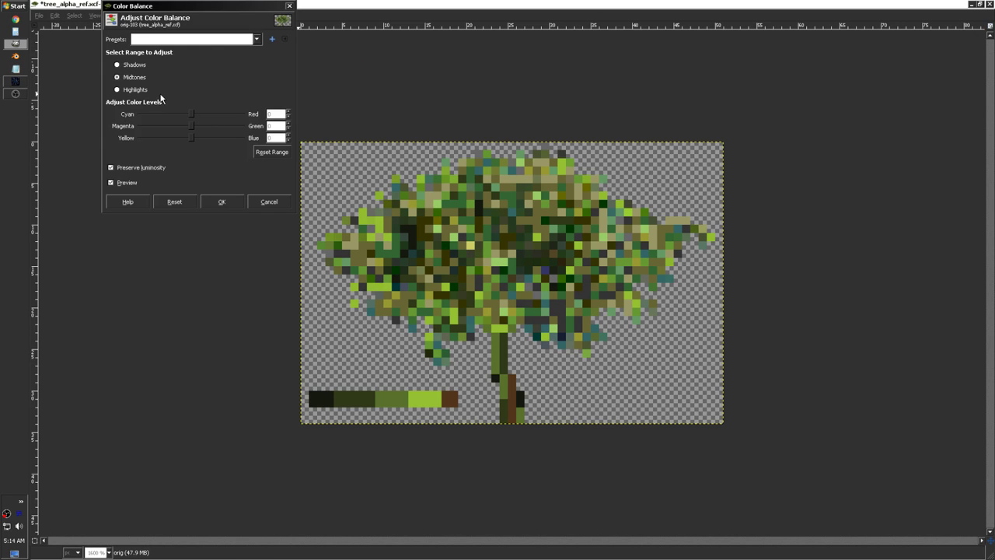
mouse_move(195, 119)
left_mouse_down()
mouse_move(216, 115)
mouse_move(175, 118)
mouse_move(223, 118)
mouse_move(171, 129)
mouse_move(221, 126)
mouse_move(204, 127)
left_mouse_up()
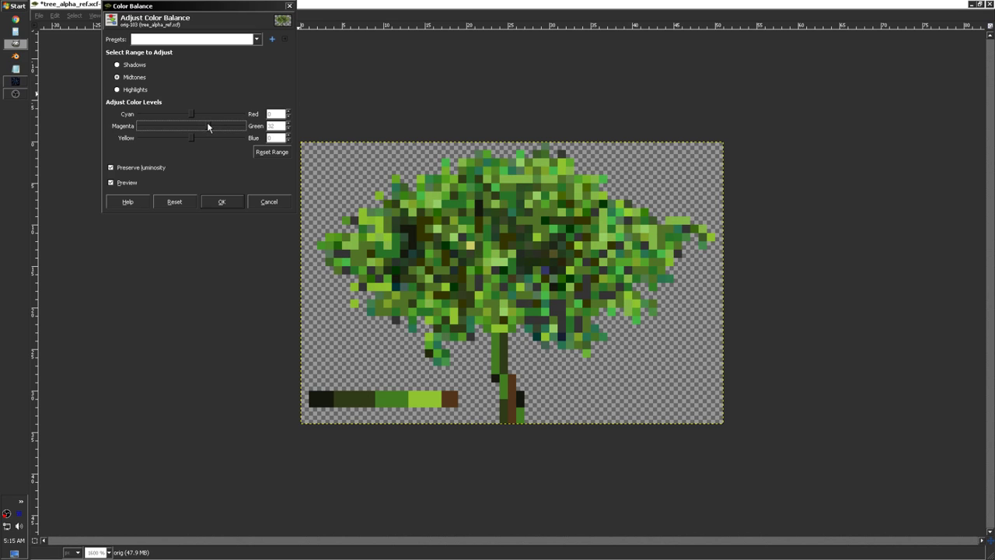
left_click_drag(190, 115, 153, 140)
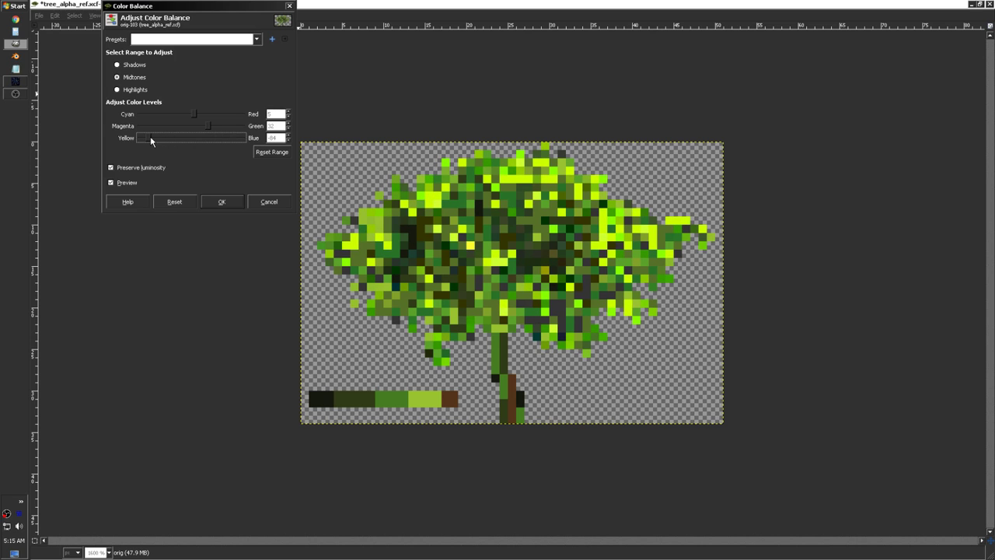
left_click(227, 202)
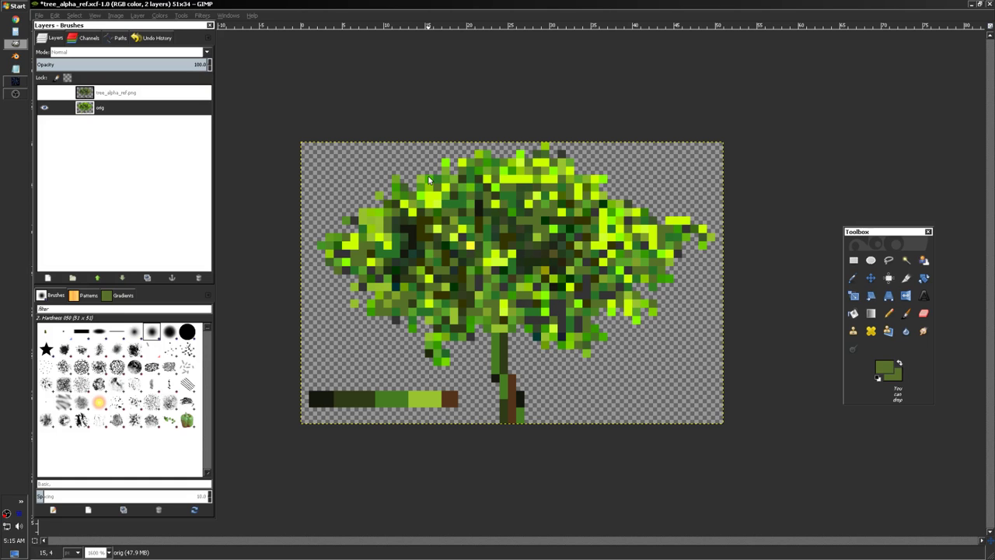
- With the Pencil, sample the trunk's brown and change the foreground colour to the lighter brown 805536
scroll(552, 279, "down", 3)
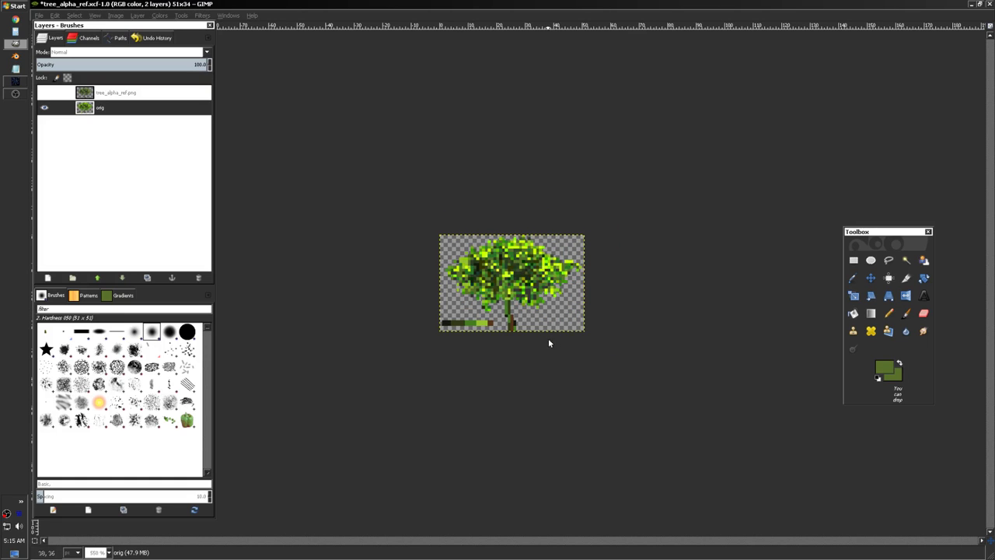
scroll(548, 343, "up", 3)
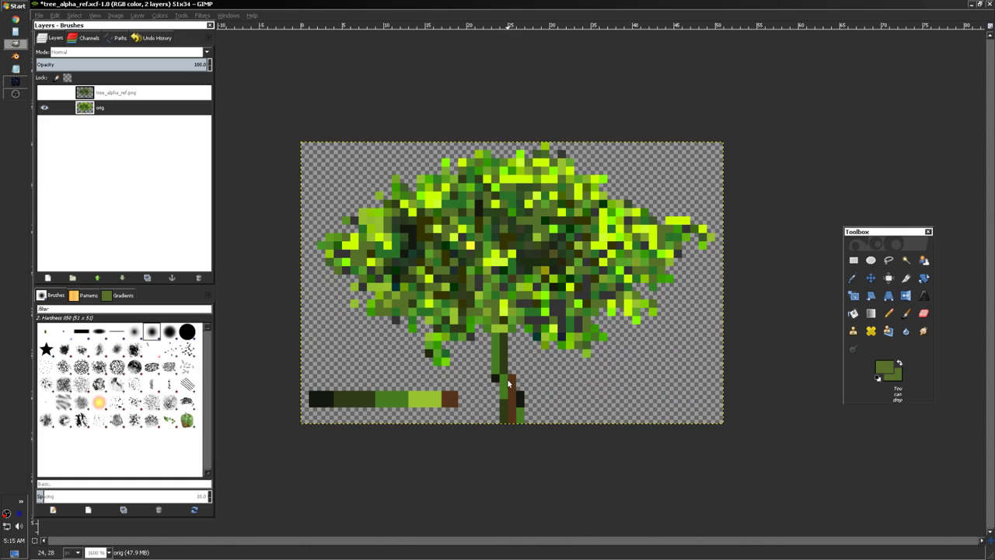
left_click(884, 366)
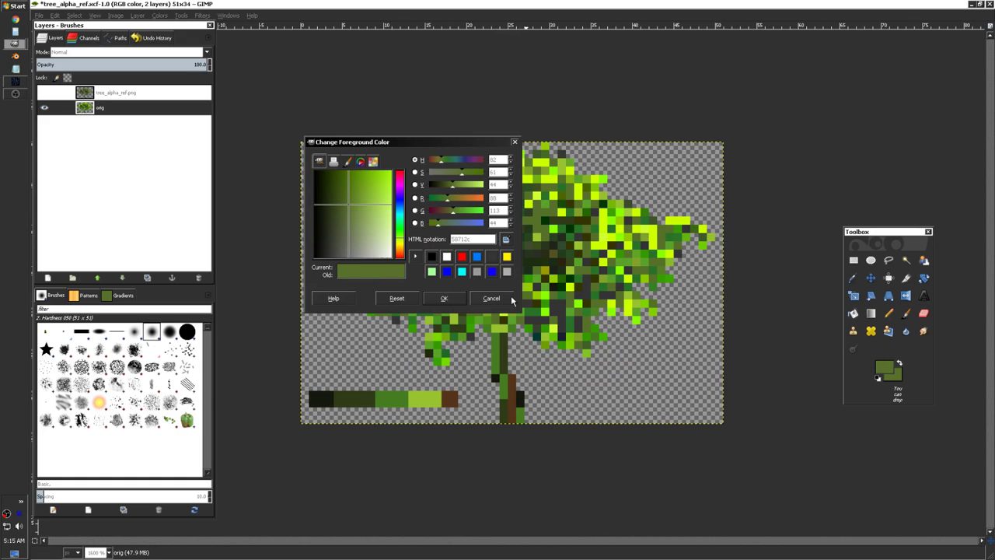
left_click(507, 300)
key("n")
left_click(513, 381, "ctrl")
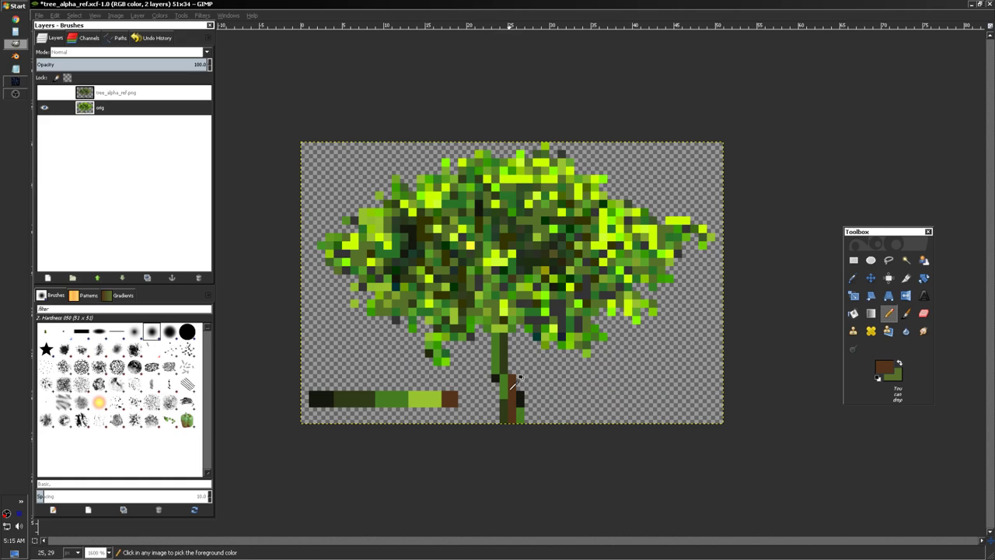
left_click(883, 366)
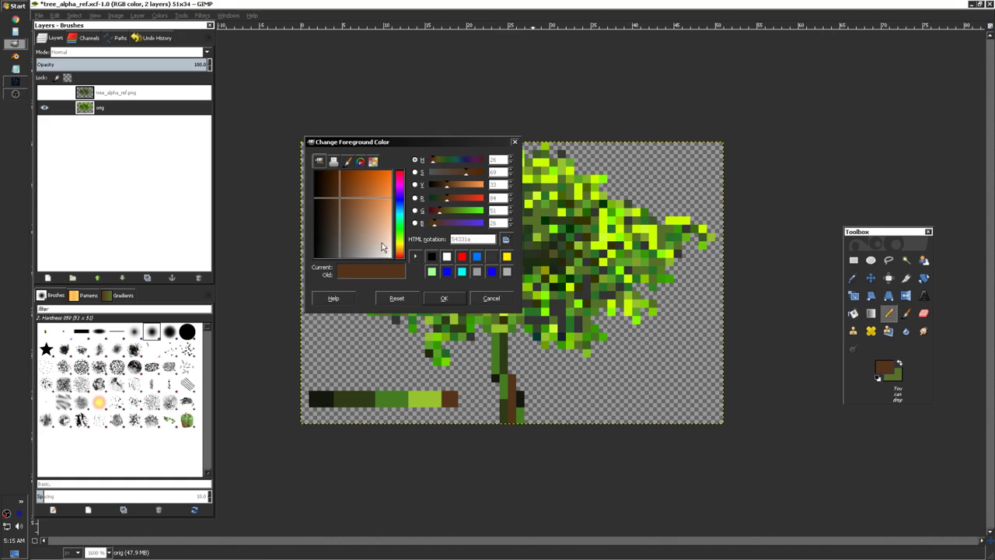
left_click(356, 210)
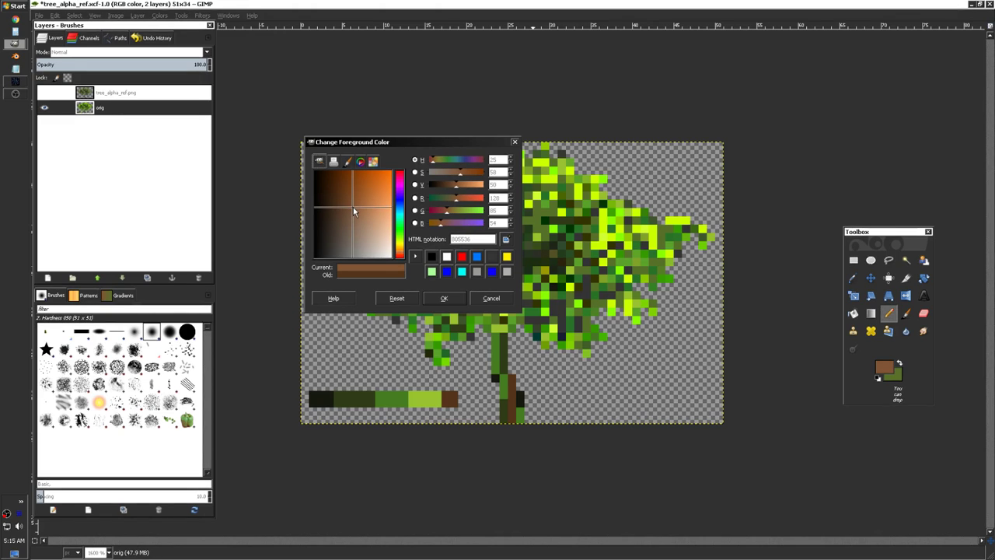
left_click(442, 297)
- Paint the mid-green pixels along the left side of the upper and lower trunk in the lighter brown
scroll(494, 362, "up", 2)
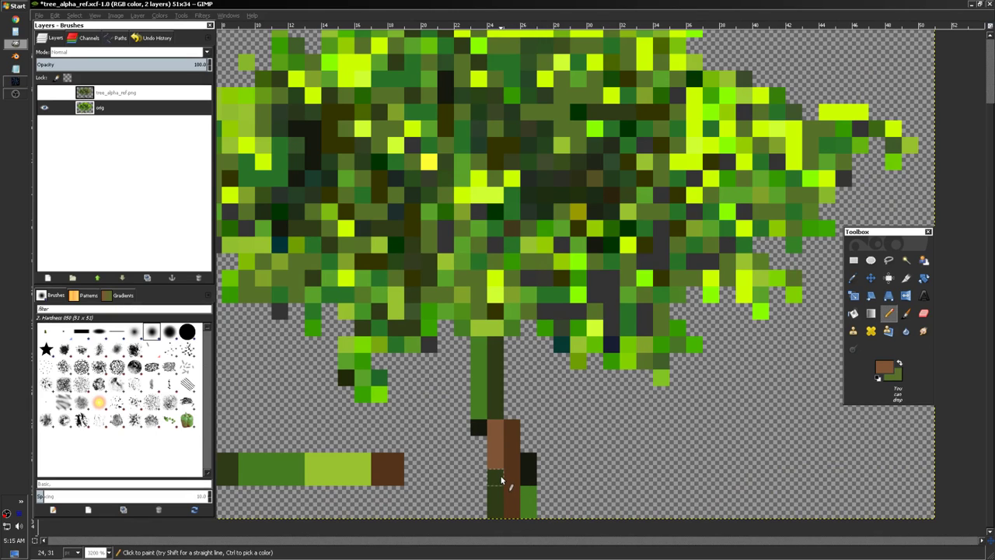
left_click_drag(479, 420, 474, 349)
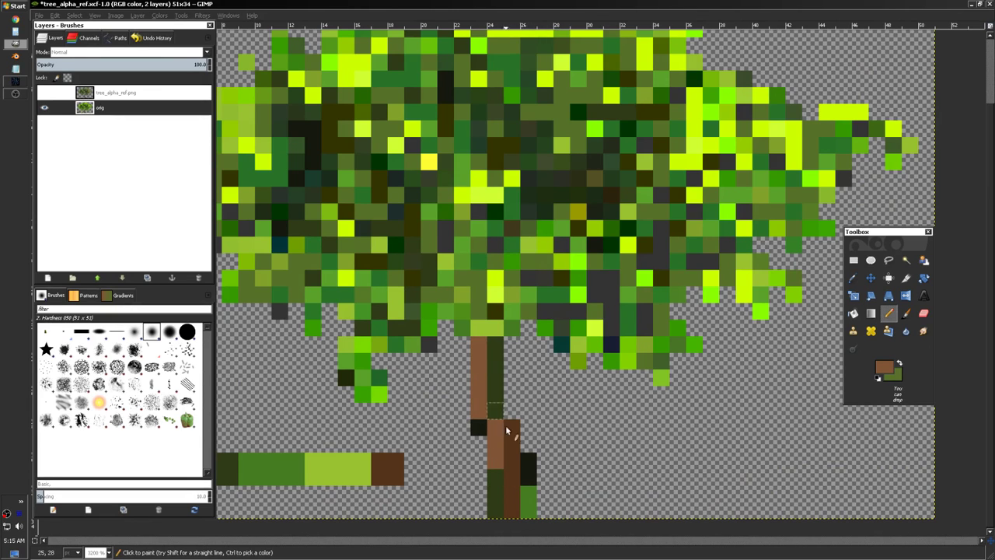
- Paint the trunk base's green pixels in the lighter brown and the trunk's dark-green pixels in the darker brown 422611
left_click(529, 495)
left_click(531, 505)
left_click(884, 367)
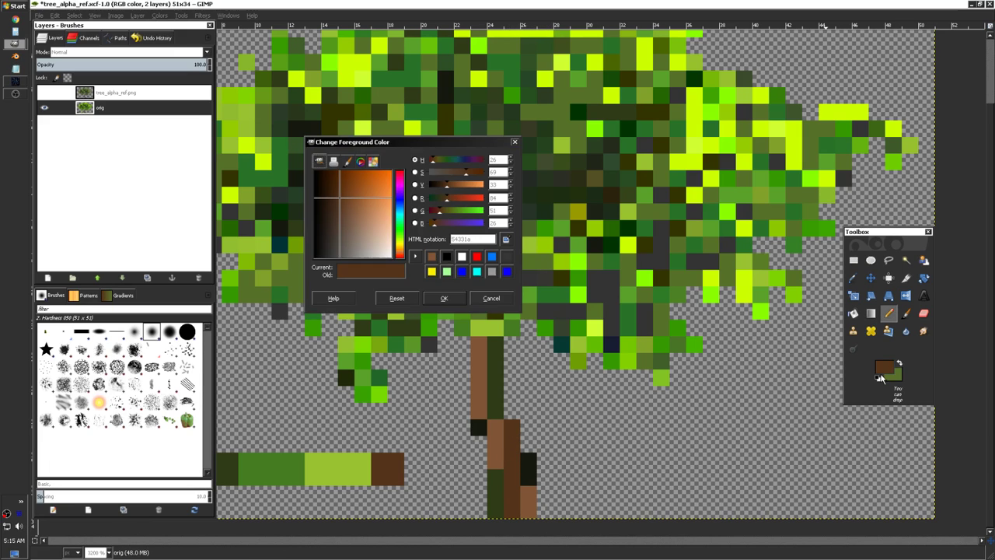
left_click_drag(347, 215, 335, 198)
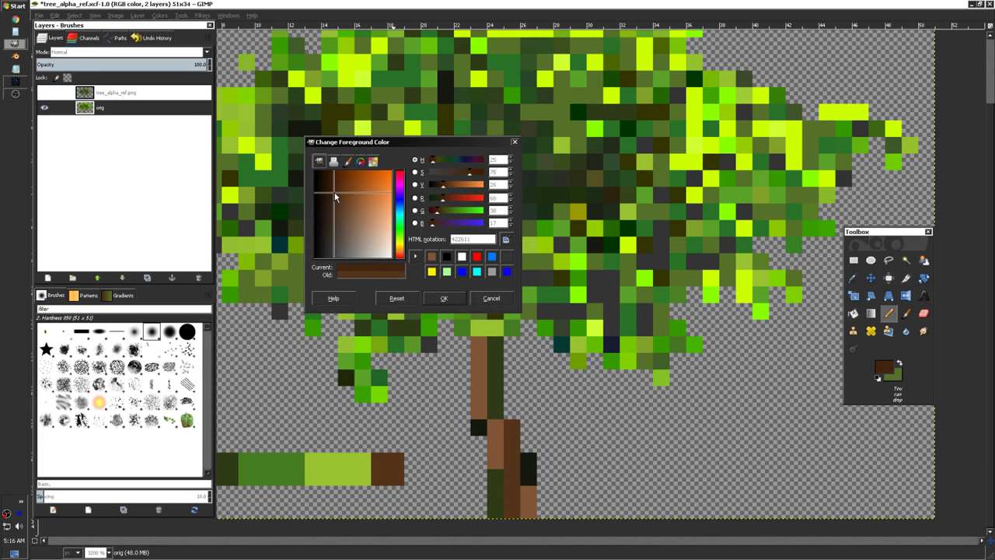
left_click(444, 297)
left_click(495, 358)
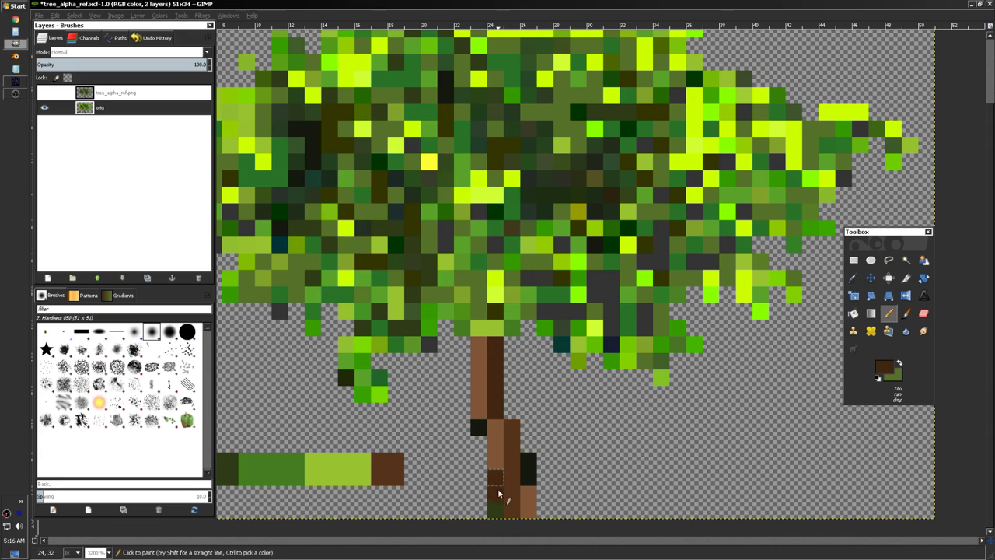
left_click_drag(497, 476, 497, 513)
- Darken the foreground brown to 2c1605 and paint the trunk's near-black pixels with it
left_click(887, 369)
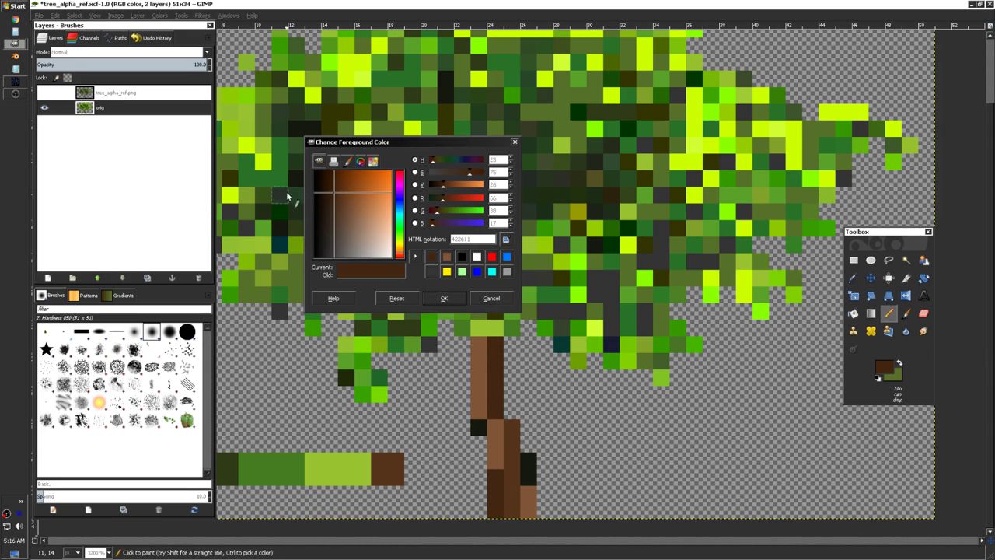
left_click(332, 187)
left_click(454, 297)
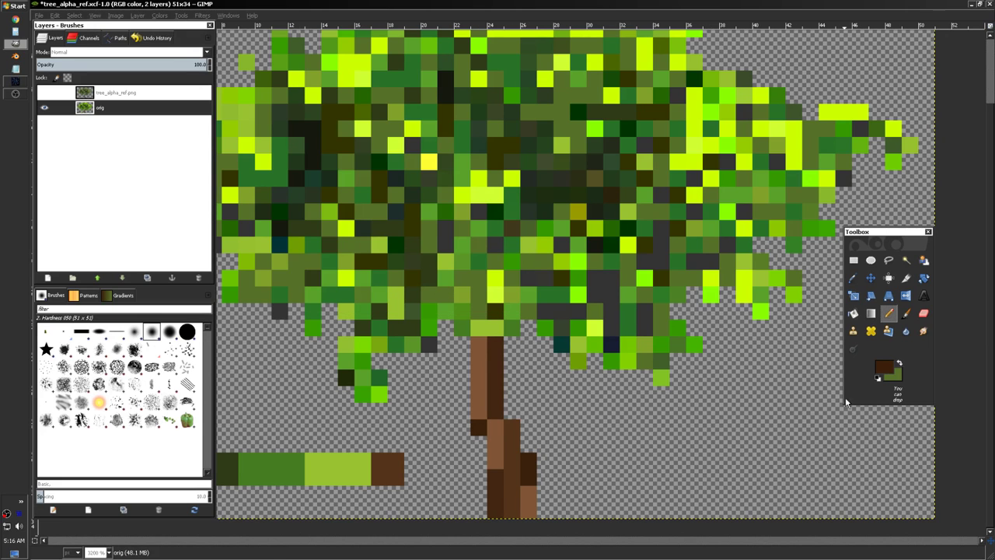
left_click(889, 370)
left_click(342, 195)
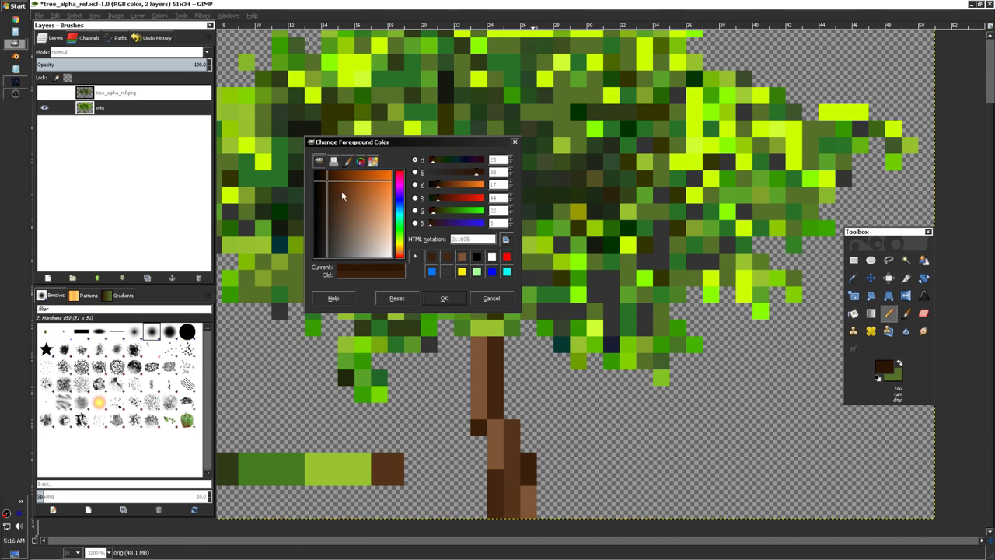
left_click(442, 300)
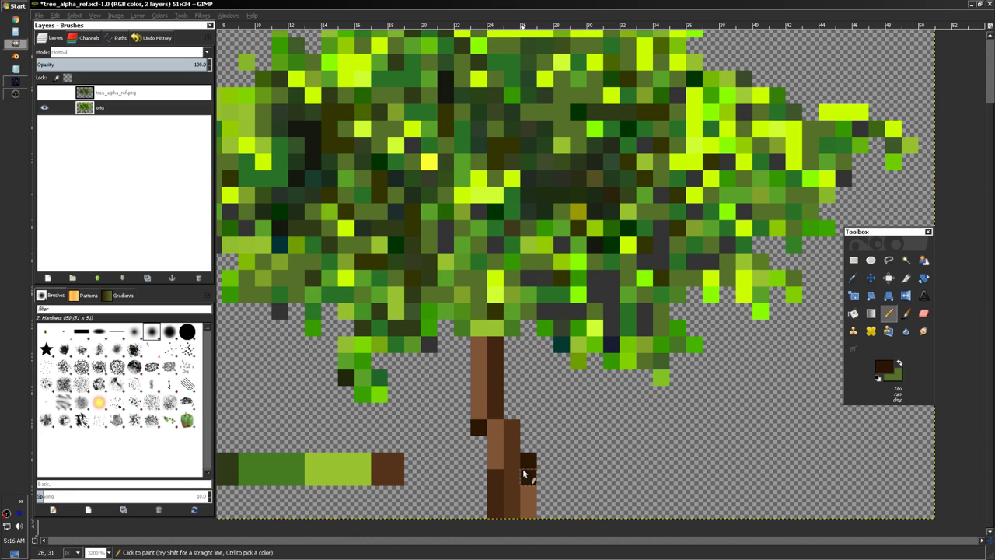
- Examine the recoloured trunk and the foliage shading at different magnifications
key("minus")
scroll(639, 324, "down", 2)
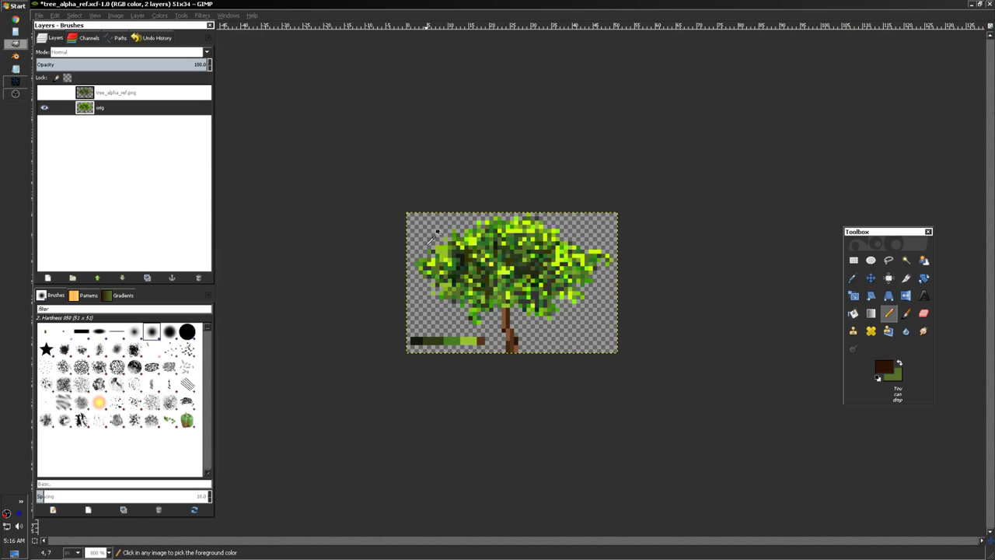
scroll(434, 229, "up", 5)
scroll(438, 211, "down", 1)
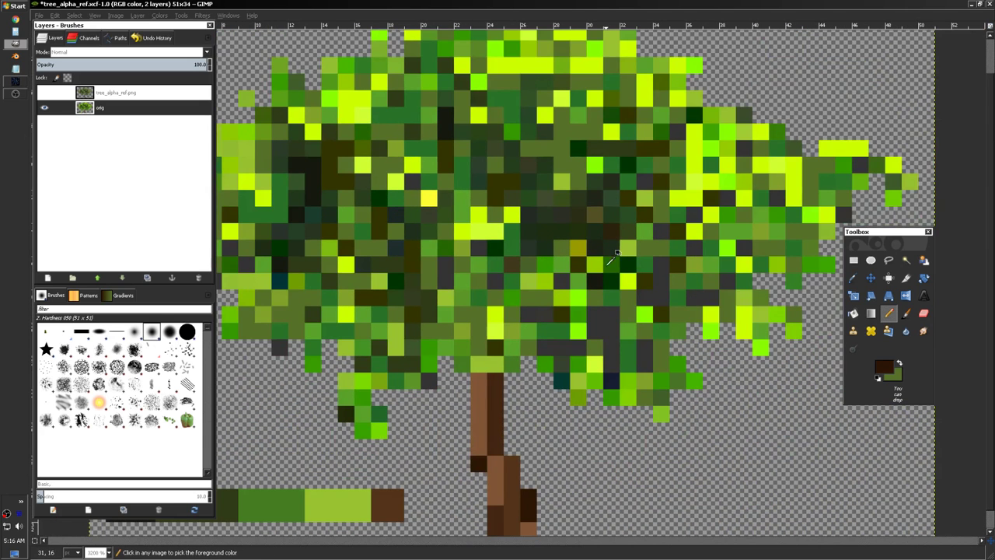
scroll(610, 255, "down", 1)
scroll(604, 311, "up", 1)
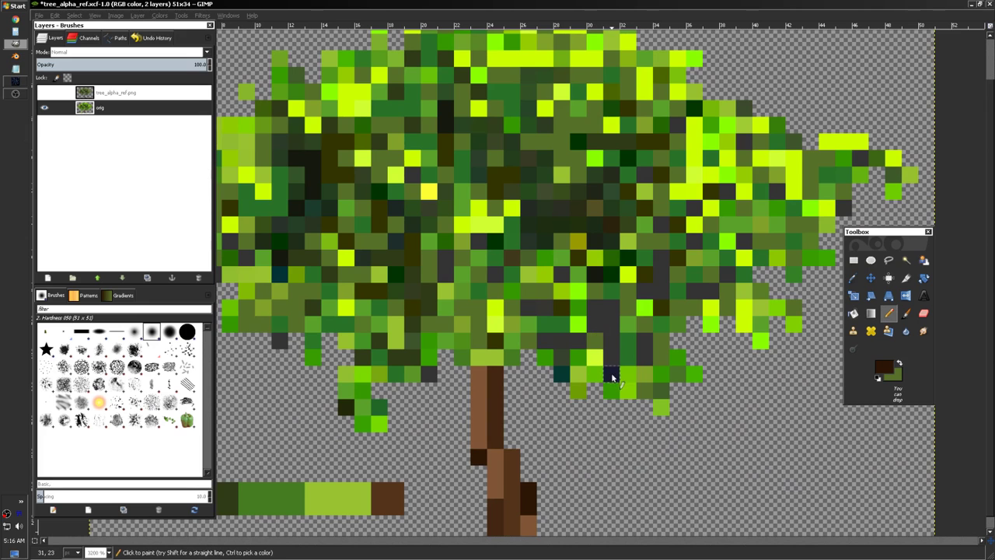
scroll(604, 355, "down", 1)
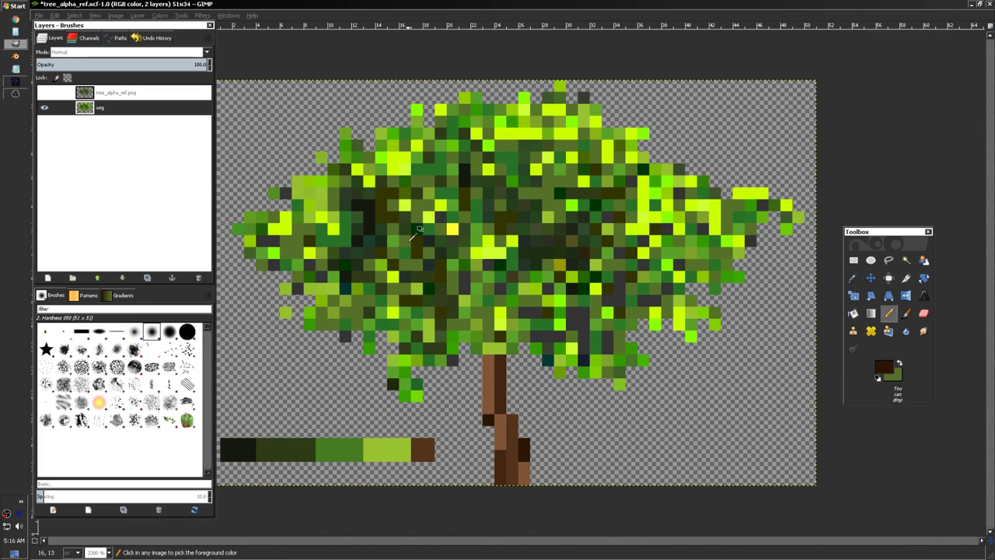
scroll(362, 225, "up", 1)
scroll(361, 225, "up", 1)
scroll(448, 184, "down", 2)
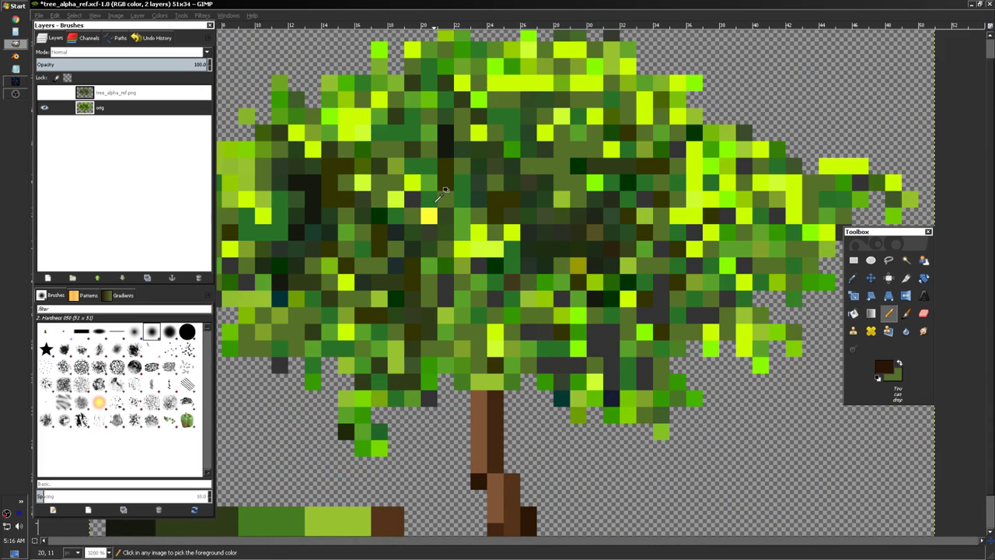
scroll(426, 237, "up", 1)
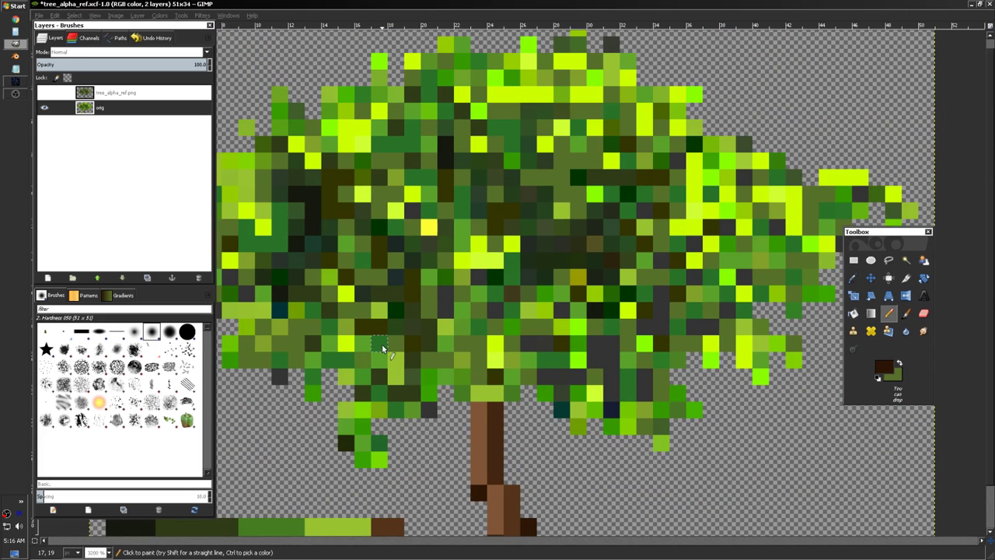
scroll(384, 346, "down", 2)
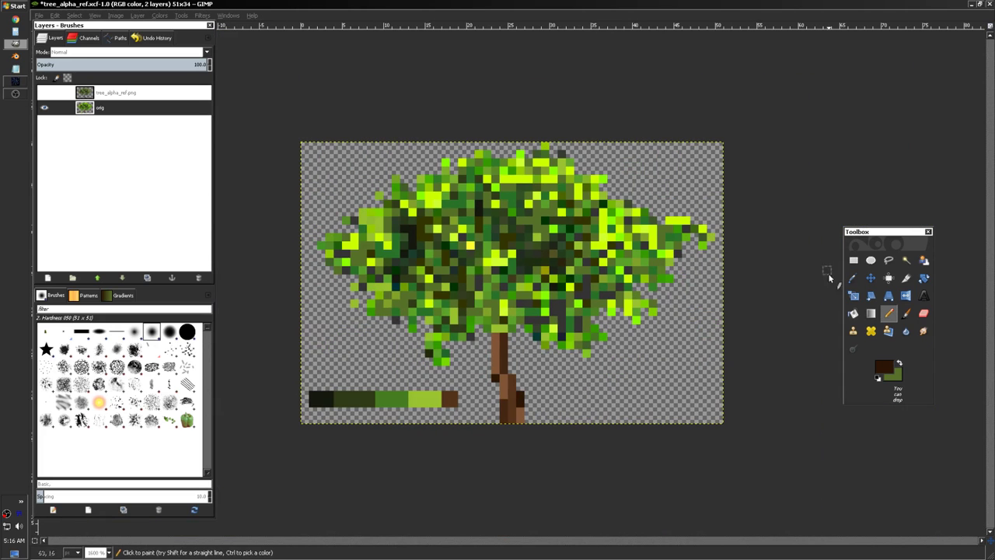
- Sample the near-black swatch as the foreground colour, delete the colour palette strip beside the trunk and clear the selection
left_click(853, 262)
mouse_move(467, 392)
left_mouse_down()
mouse_move(255, 422)
mouse_move(349, 401)
left_mouse_up()
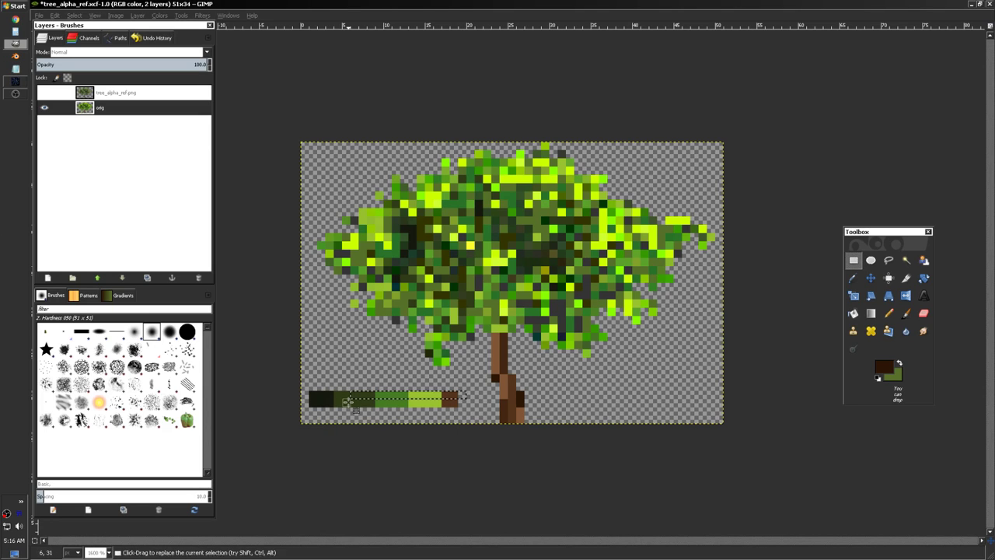
left_click(888, 313)
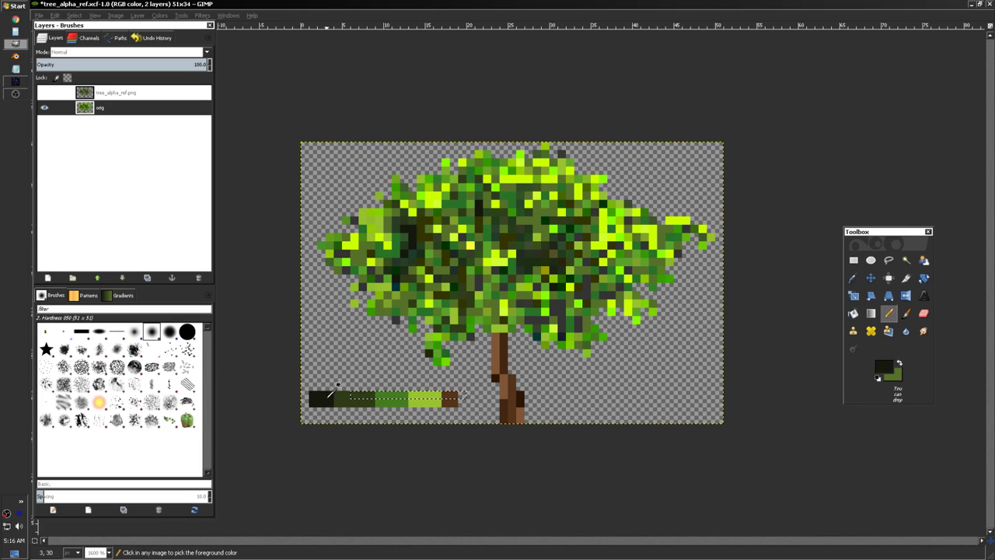
key("plus")
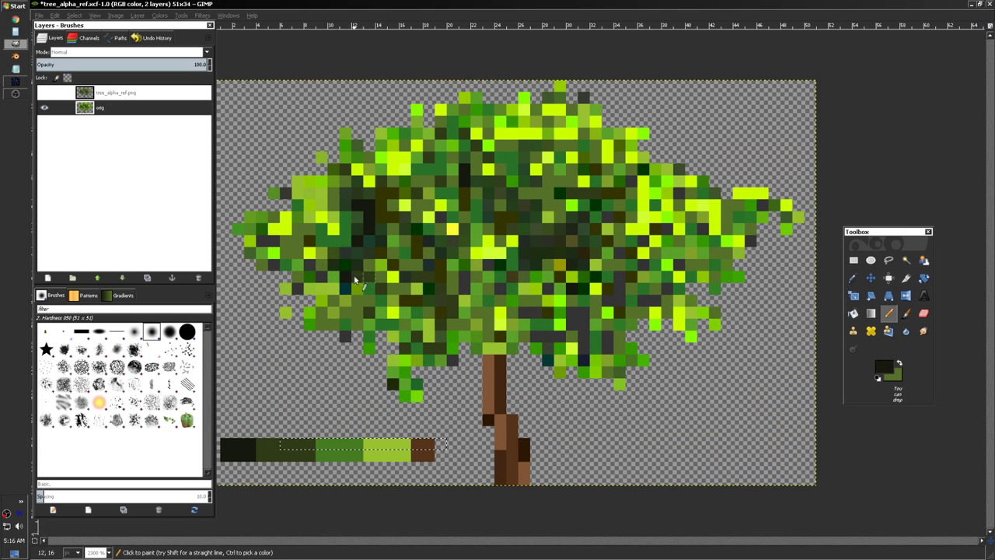
key("ctrl+shift+a")
left_click(855, 262)
left_click_drag(446, 437, 220, 486)
key("Delete")
key("ctrl+shift+a")
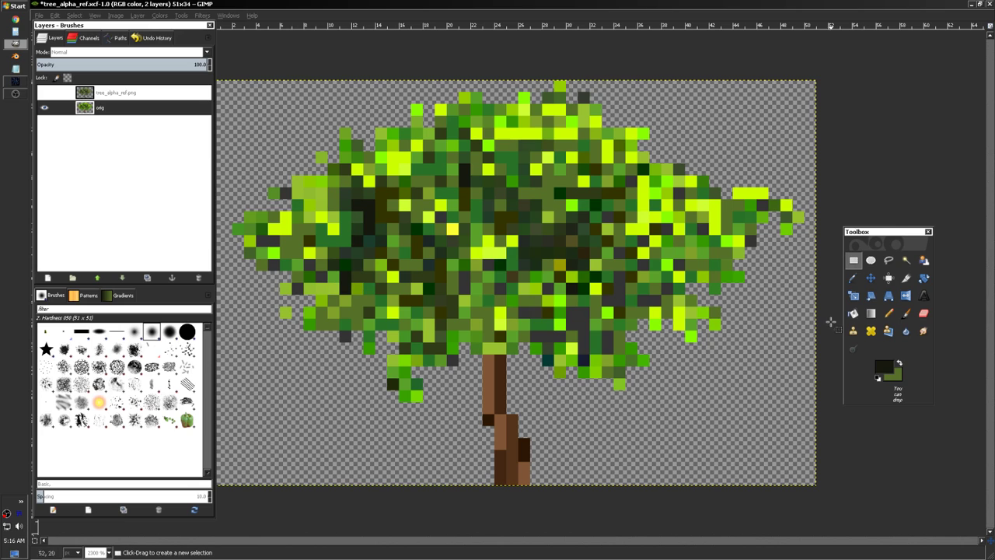
- With the Pencil, paint near-black shadow pixels over the left and middle foliage, softening the central patch with a sampled dark green
left_click(889, 313)
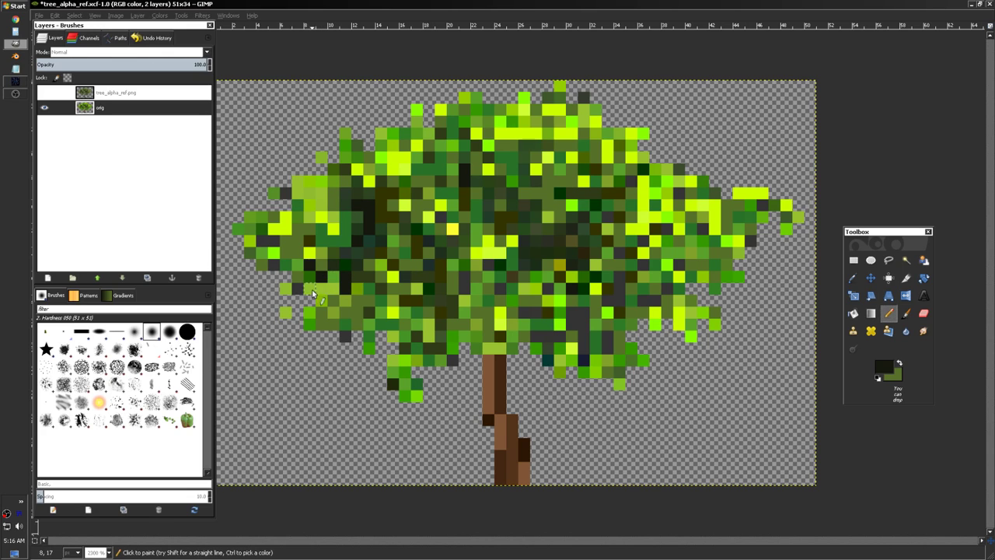
left_click_drag(272, 248, 259, 239)
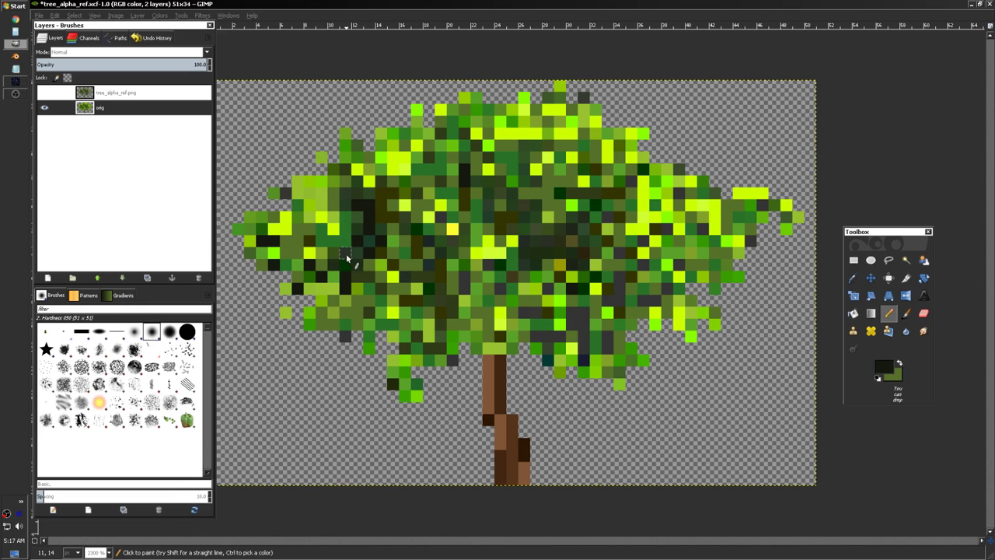
left_click_drag(345, 259, 356, 271)
mouse_move(522, 261)
left_mouse_down()
mouse_move(533, 264)
mouse_move(528, 249)
mouse_move(553, 260)
left_mouse_up()
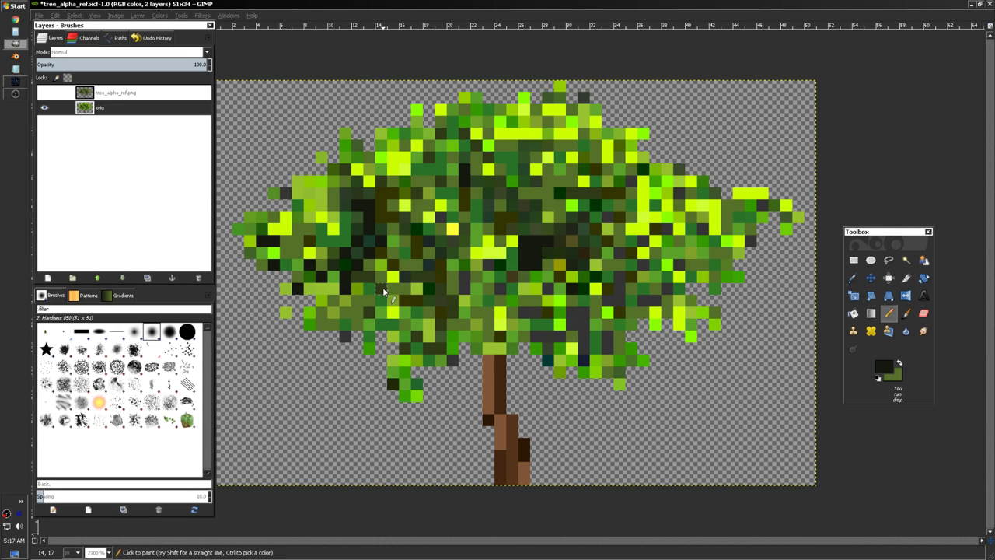
left_click(541, 269, "ctrl")
left_click_drag(536, 253, 534, 267)
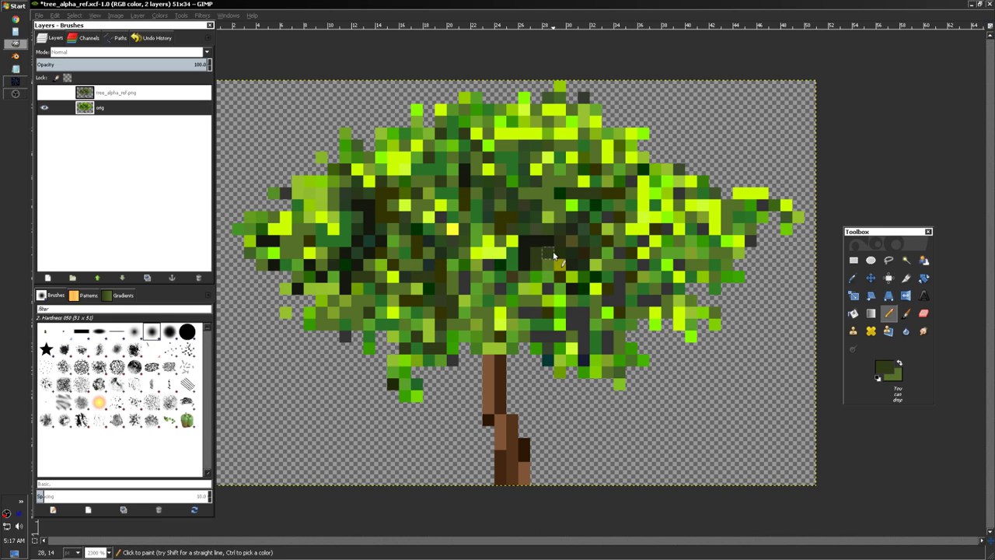
- Resample the near-black and paint it over the grey and navy pixels in the lower foliage right of the trunk
left_click(389, 268, "ctrl")
scroll(535, 302, "up", 2)
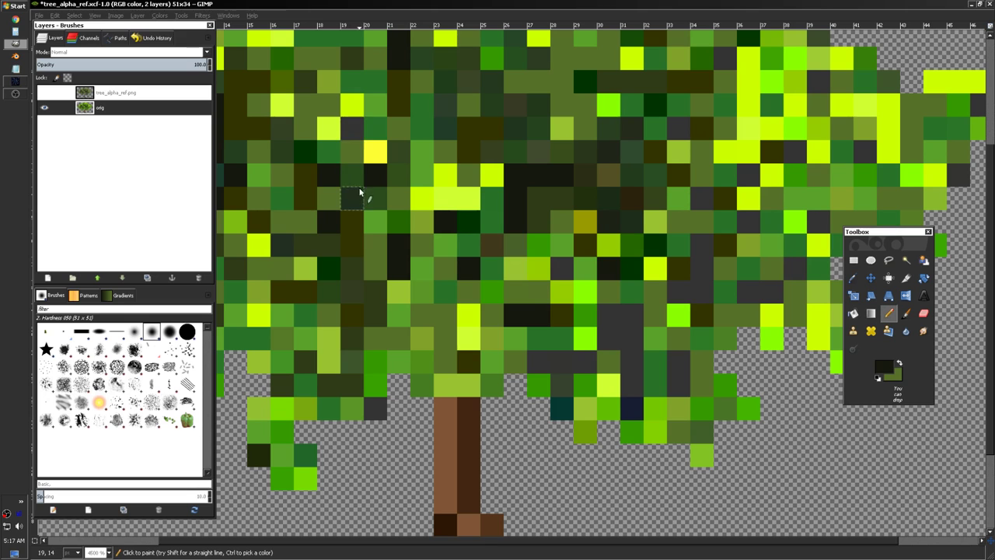
scroll(360, 192, "down", 3)
scroll(552, 357, "up", 3)
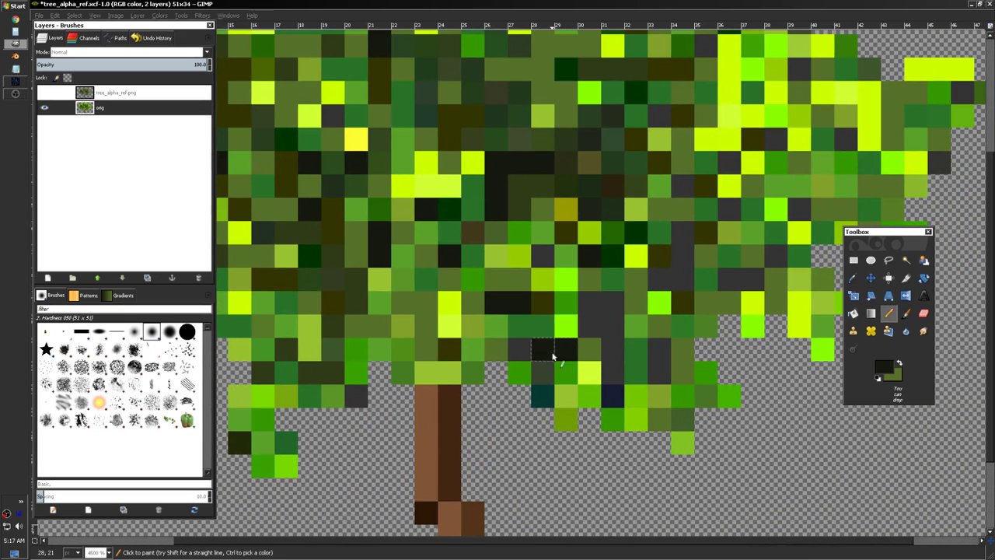
left_click_drag(553, 357, 523, 351)
mouse_move(595, 324)
left_mouse_down()
mouse_move(606, 315)
mouse_move(604, 395)
left_mouse_up()
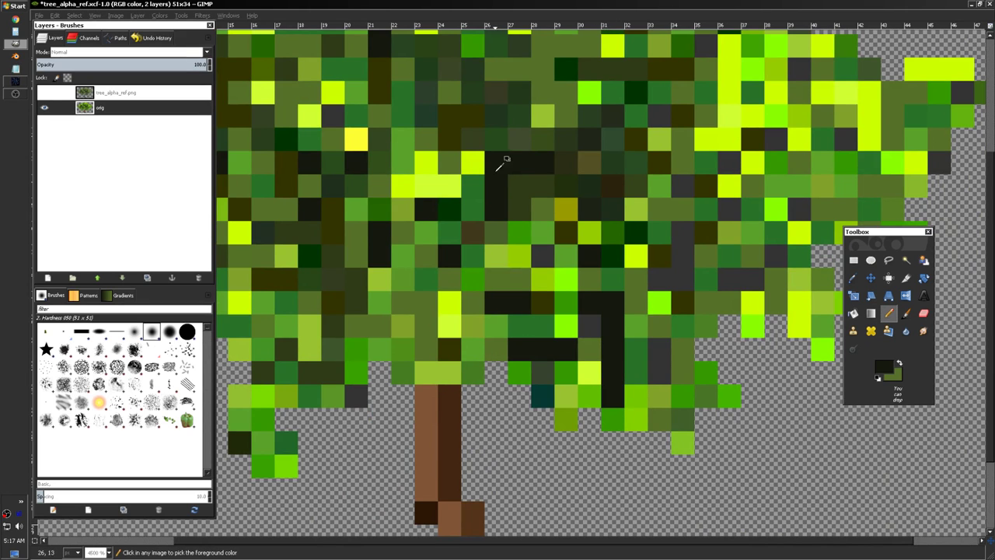
- Sample a dark green from the central foliage and paint it over the dark teal pixel on the foliage's lower edge
scroll(498, 167, "down", 1)
left_click(491, 118, "ctrl")
scroll(586, 315, "up", 2)
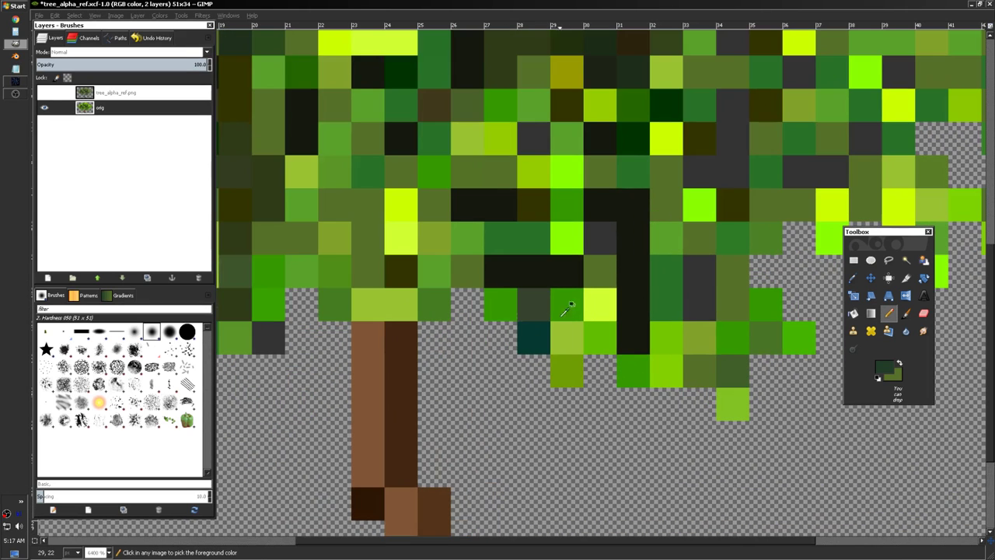
left_click(539, 328)
- Examine the whole tree's shading and the trunk's shape from afar and up close
scroll(656, 233, "down", 5)
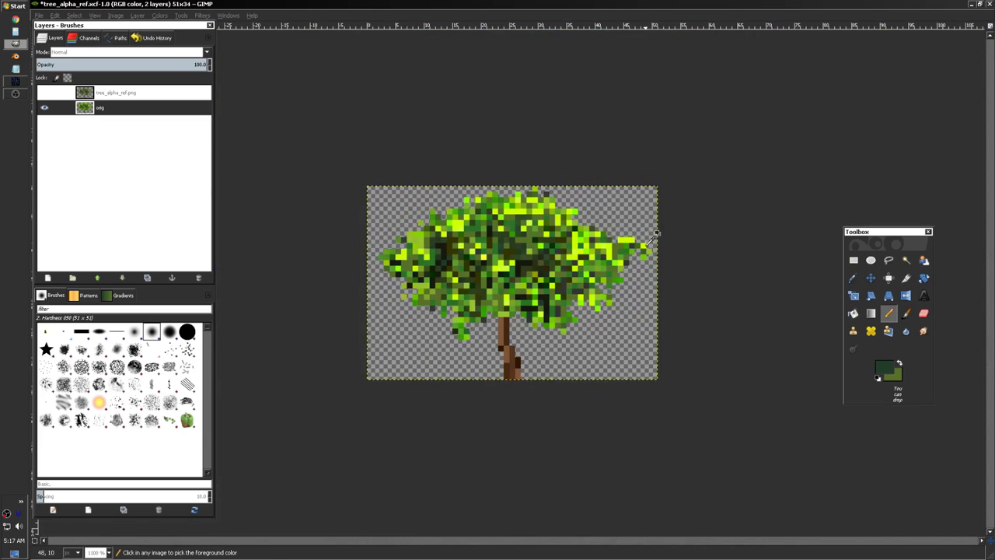
scroll(592, 247, "up", 2)
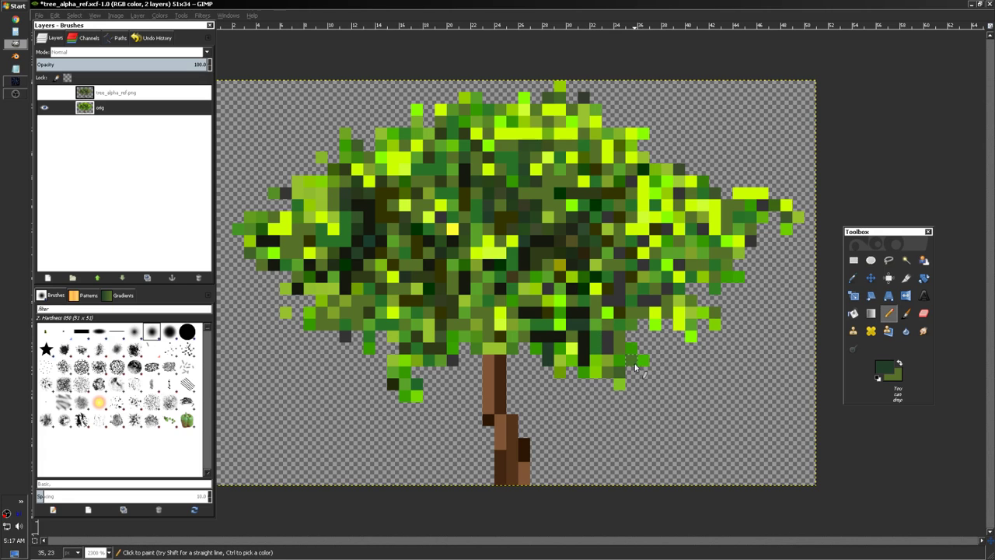
key("minus")
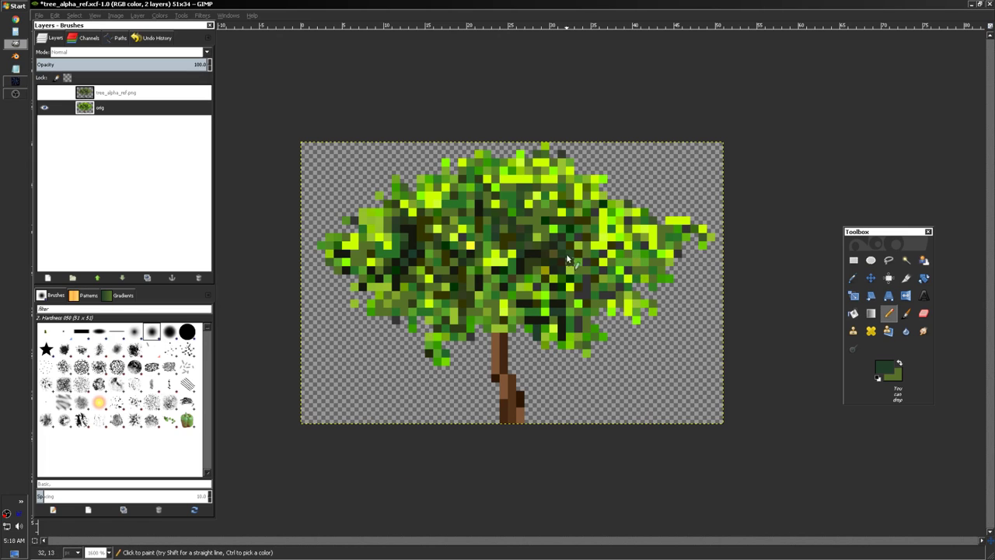
scroll(444, 216, "up", 2, "ctrl")
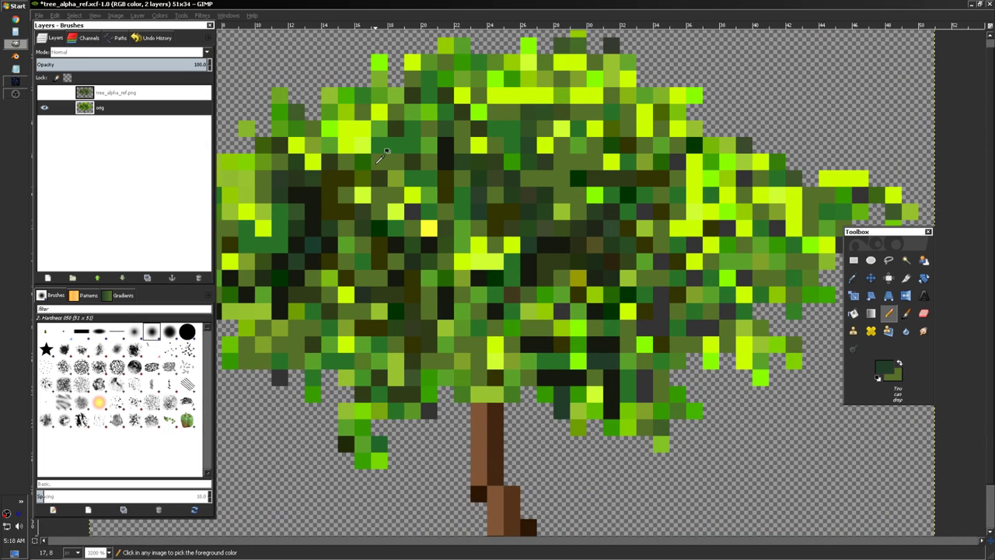
scroll(381, 158, "down", 2)
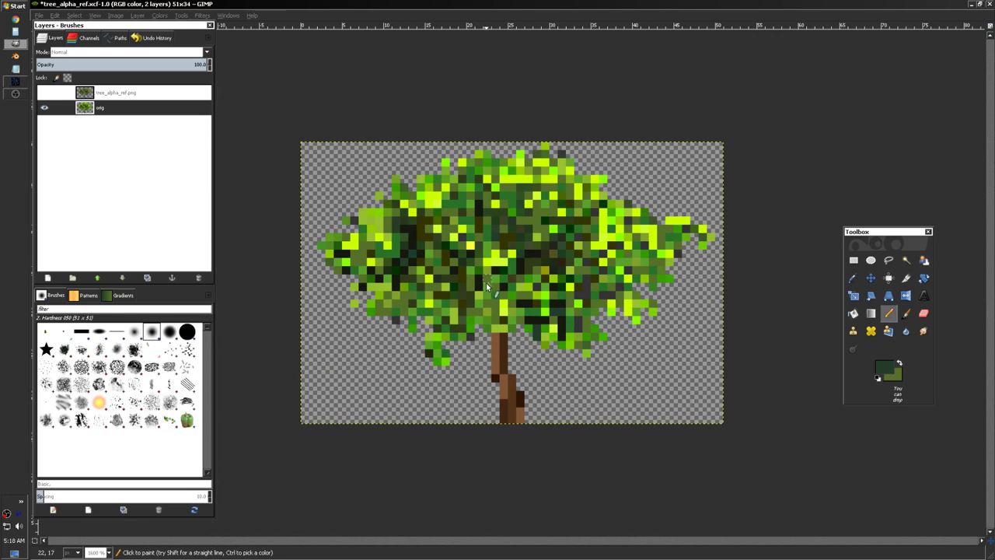
scroll(521, 350, "up", 2, "ctrl")
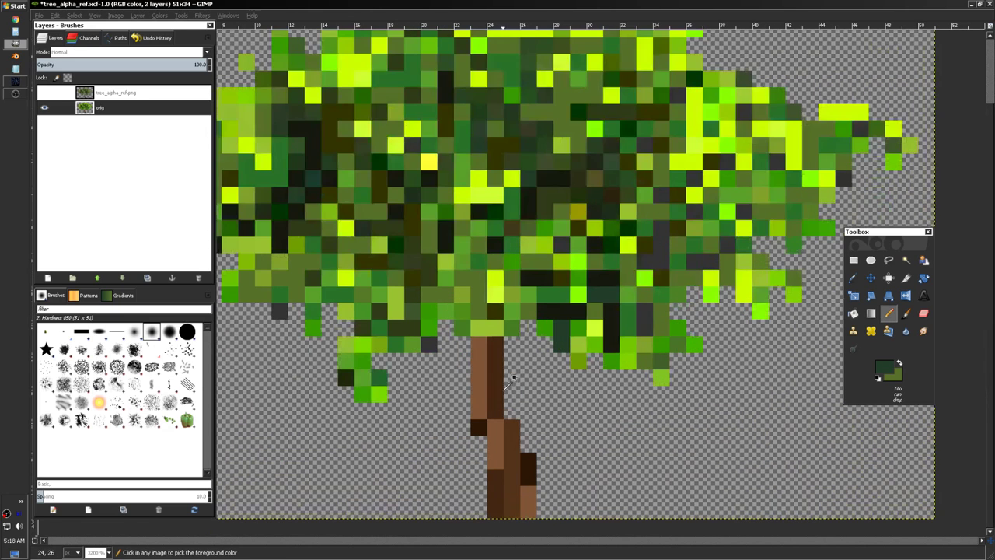
scroll(557, 309, "down", 3, "ctrl")
scroll(561, 305, "up", 2, "ctrl")
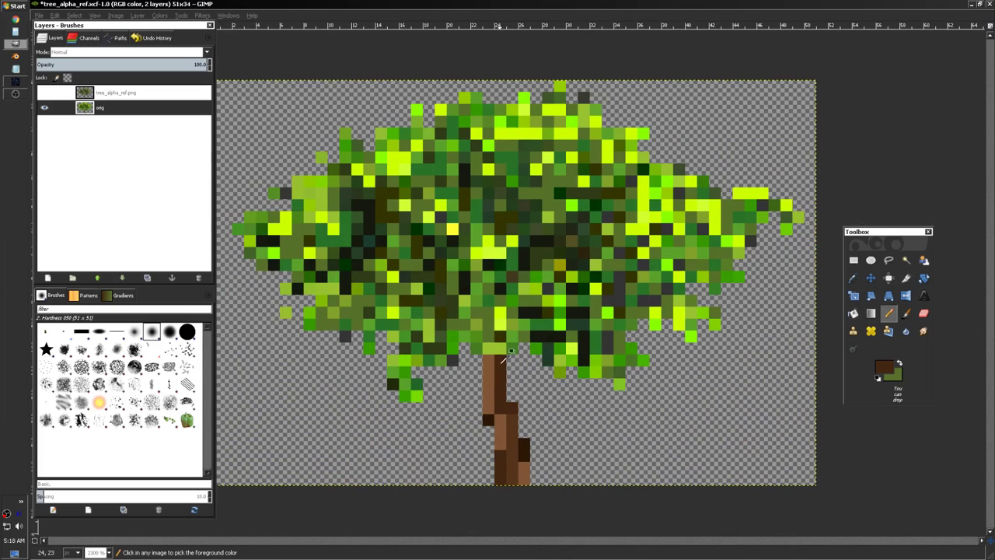
- Sample the trunk's darkest brown and add one pixel of it atop the right side of the lower trunk
left_click(495, 412, "ctrl")
left_click(492, 416, "ctrl")
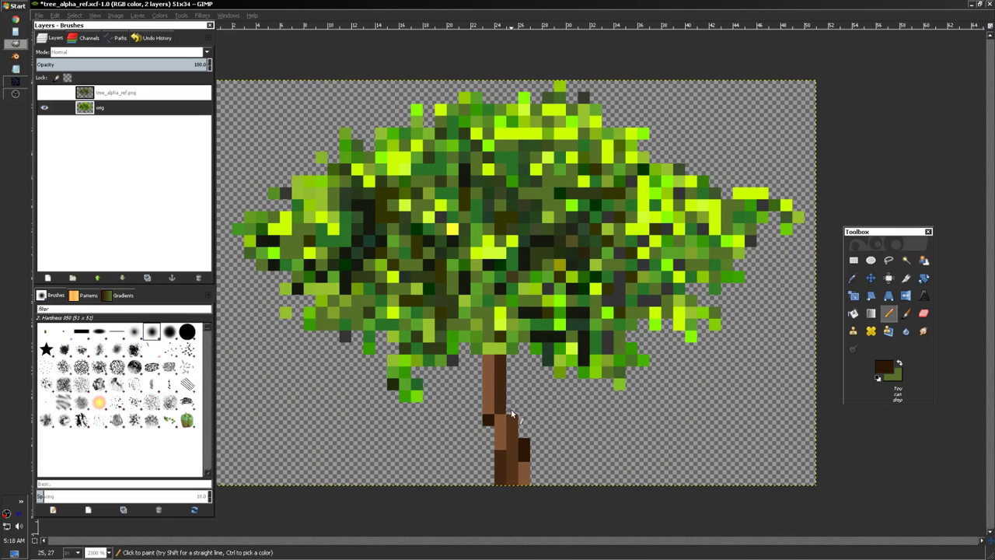
scroll(622, 332, "down", 1, "ctrl")
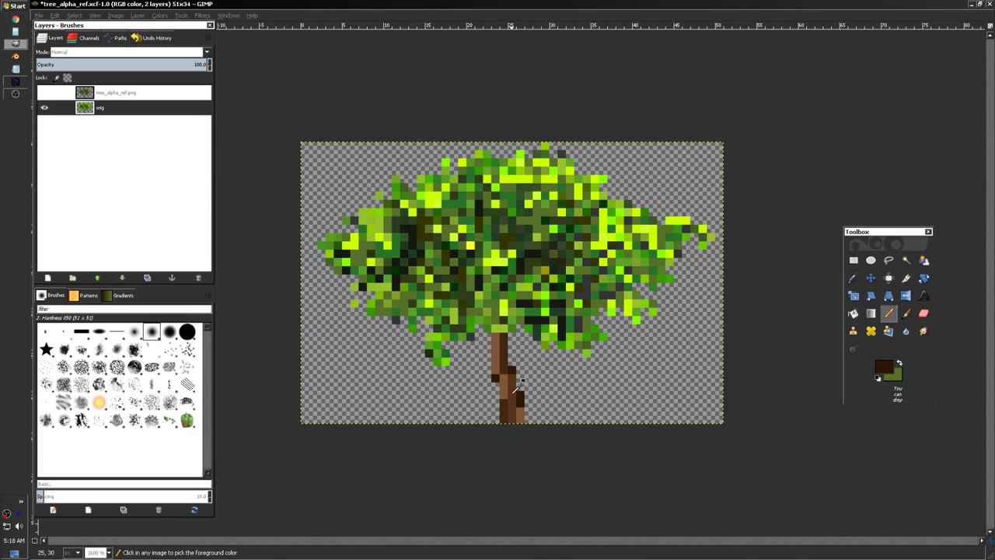
- Sample the trunk's dark brown and paint one pixel of it on the right side of the trunk's bend
scroll(519, 383, "up", 1, "ctrl")
left_click(498, 394, "ctrl")
scroll(573, 304, "down", 2, "ctrl")
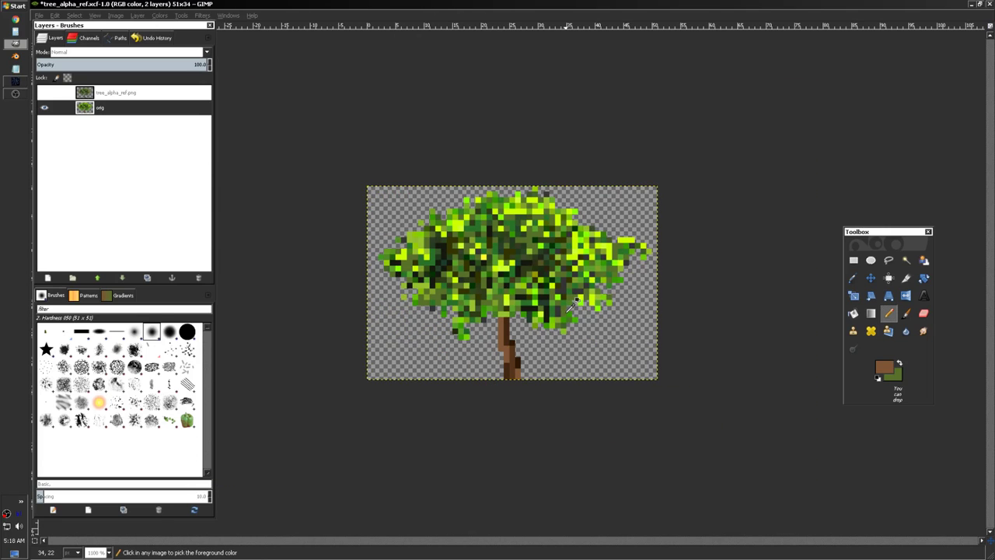
scroll(573, 304, "down", 1, "ctrl")
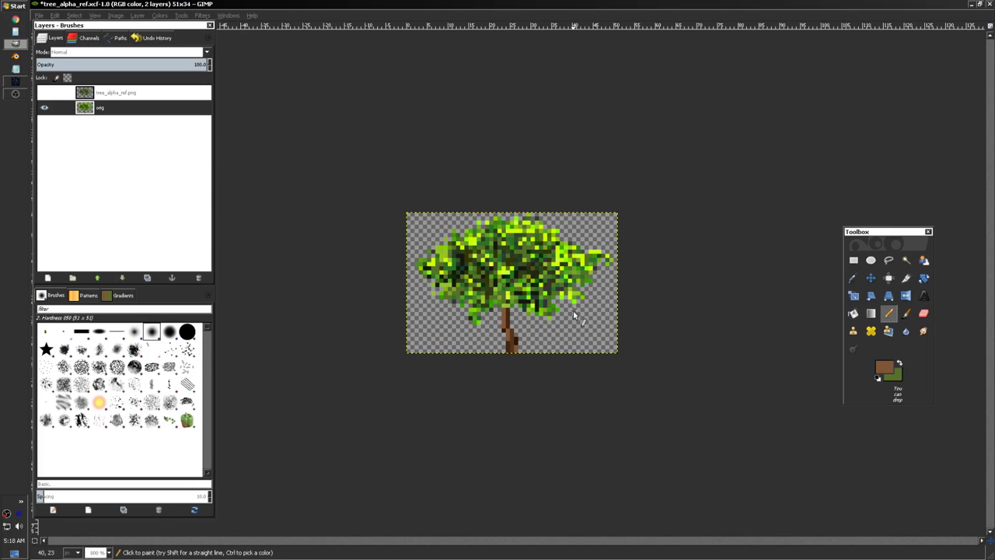
scroll(505, 342, "up", 2, "ctrl")
scroll(501, 373, "up", 1, "ctrl")
left_click(492, 416, "ctrl")
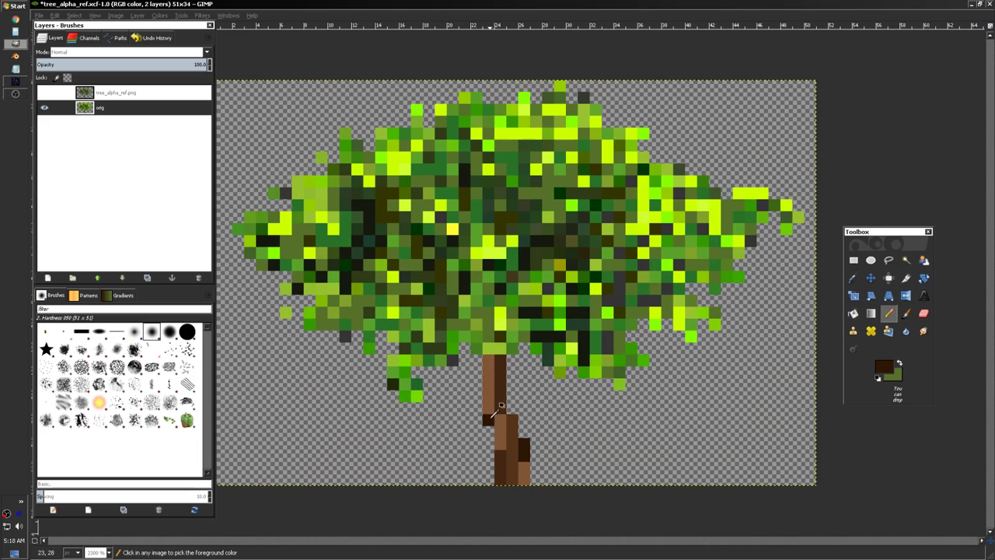
left_click(511, 407)
left_click(519, 446)
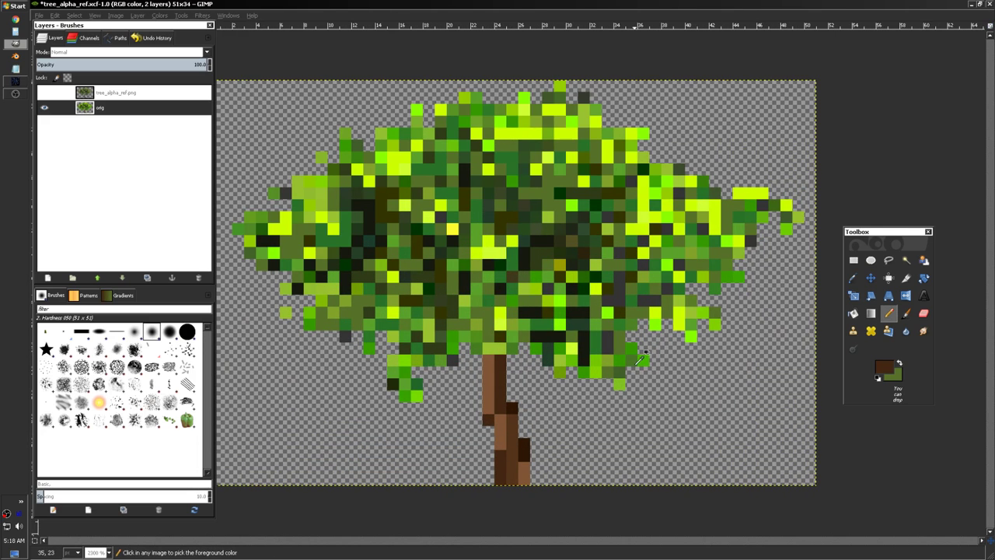
- Extend the dark brown notch on the trunk's left side up one pixel and sample the light brown for the pixel beside it
scroll(642, 358, "down", 3, "ctrl")
scroll(501, 374, "up", 2, "ctrl")
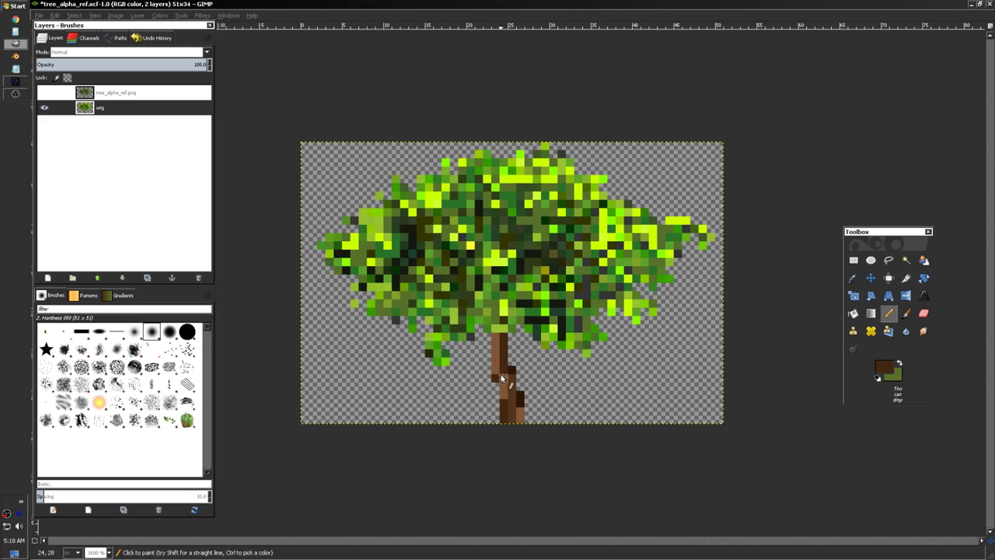
left_click(503, 372, "ctrl")
scroll(625, 336, "down", 1, "ctrl")
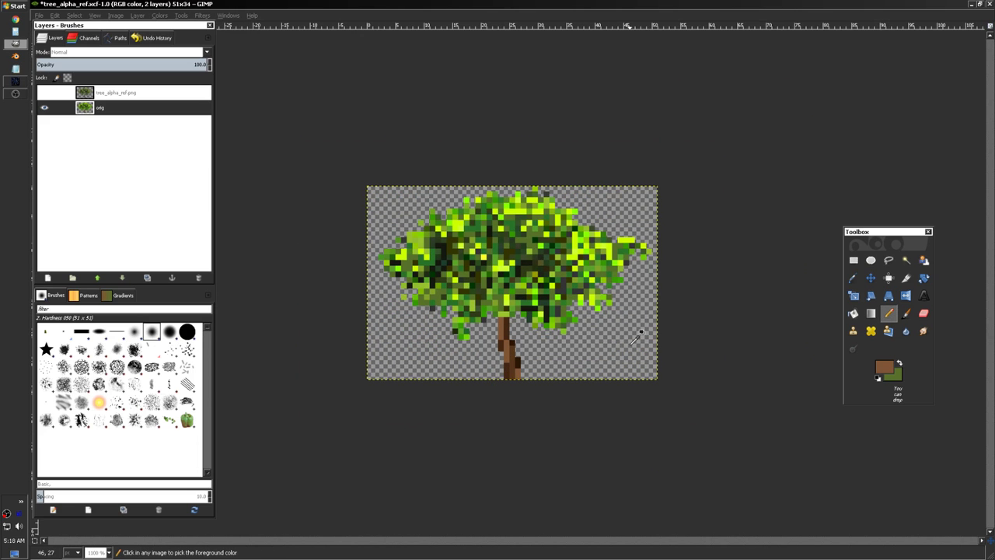
scroll(546, 354, "up", 2, "ctrl")
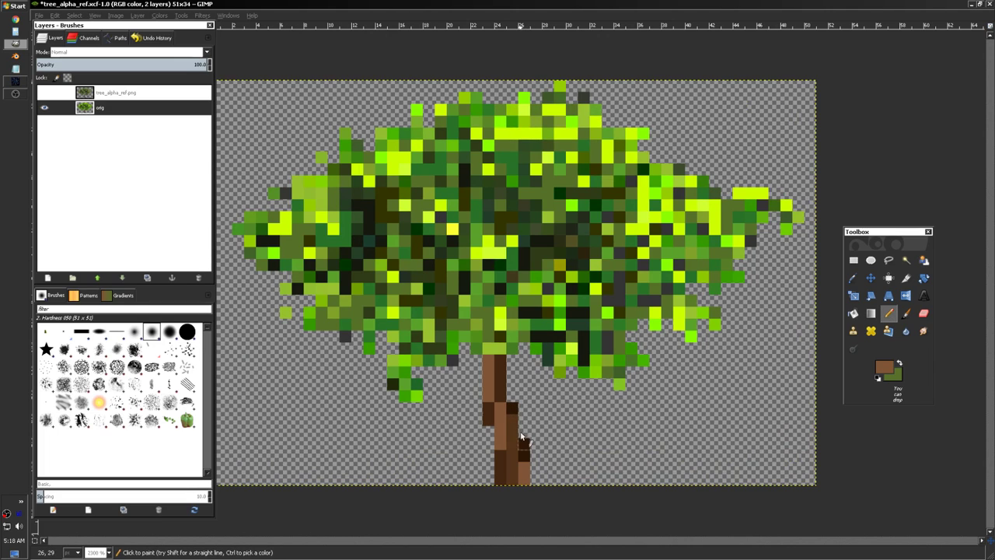
- Examine the reshaped trunk from afar and the remaining grey and dark foliage pixels up close
scroll(562, 369, "down", 3, "ctrl")
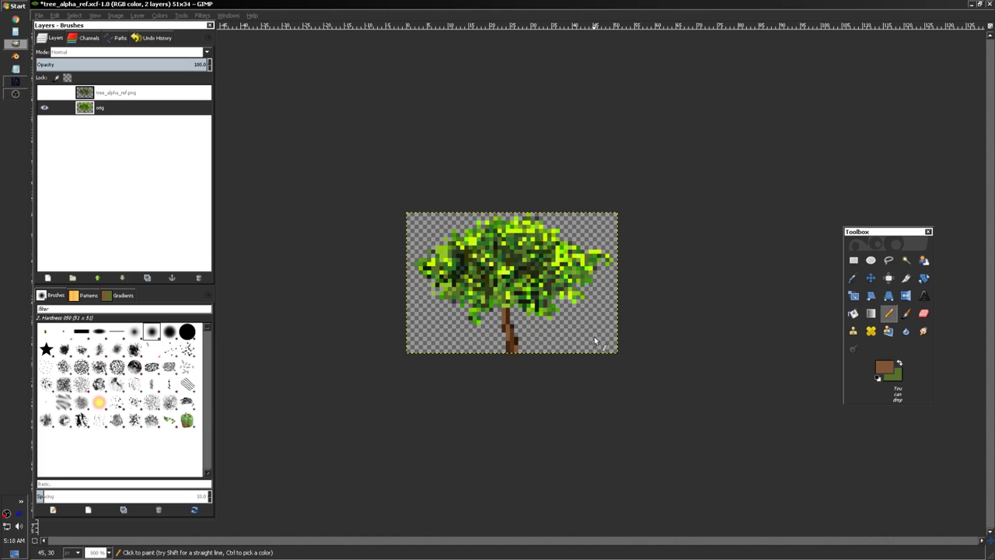
scroll(558, 246, "up", 1, "ctrl")
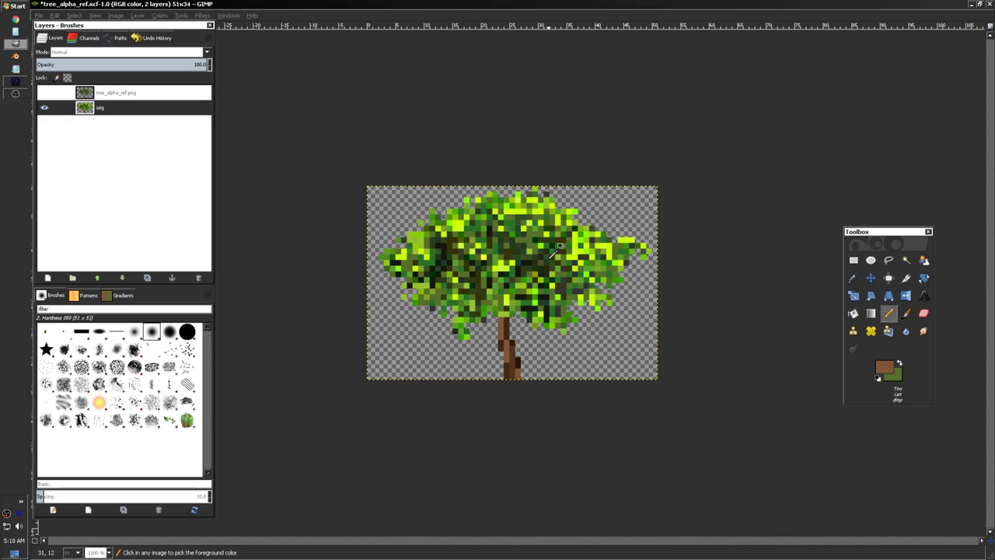
scroll(558, 246, "up", 2, "ctrl")
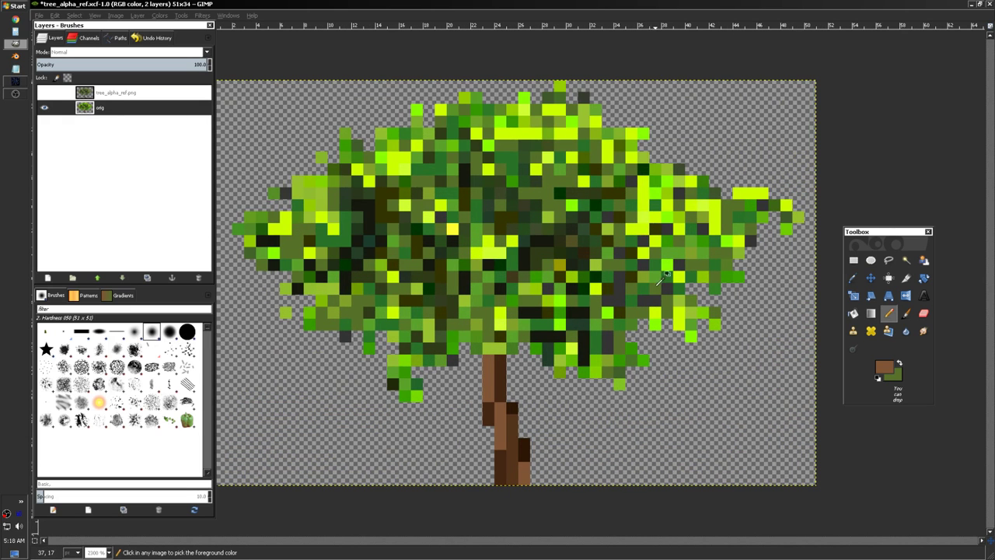
scroll(666, 273, "up", 2, "ctrl")
scroll(645, 311, "down", 1, "ctrl")
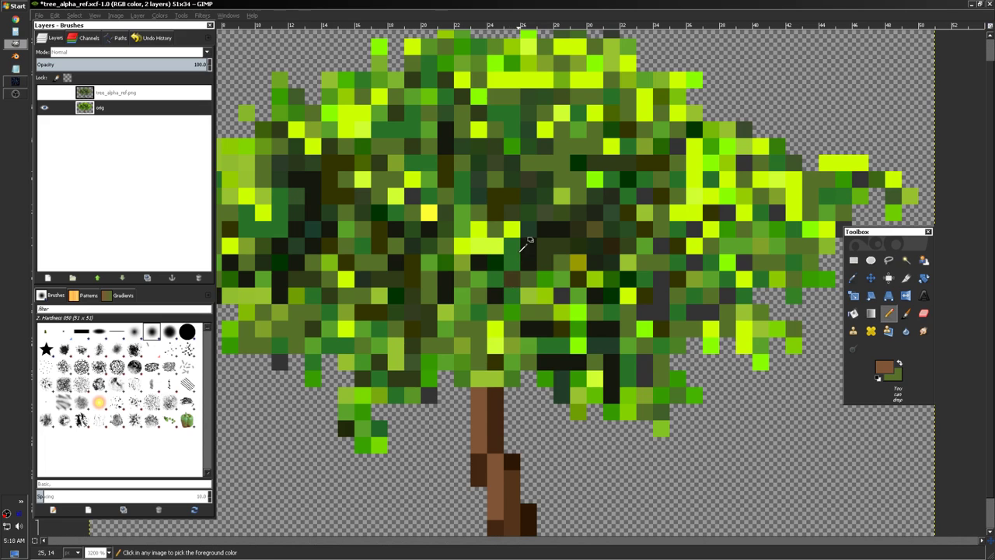
scroll(507, 272, "down", 1)
scroll(504, 267, "up", 1)
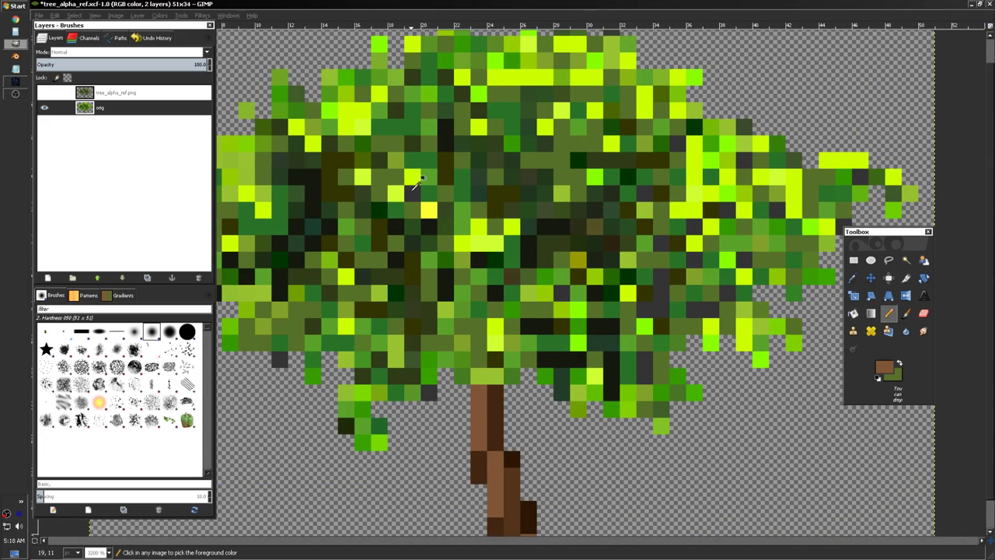
- Duplicate the orig layer and posterize the copy to 8 levels
right_click(108, 107)
left_click(159, 162)
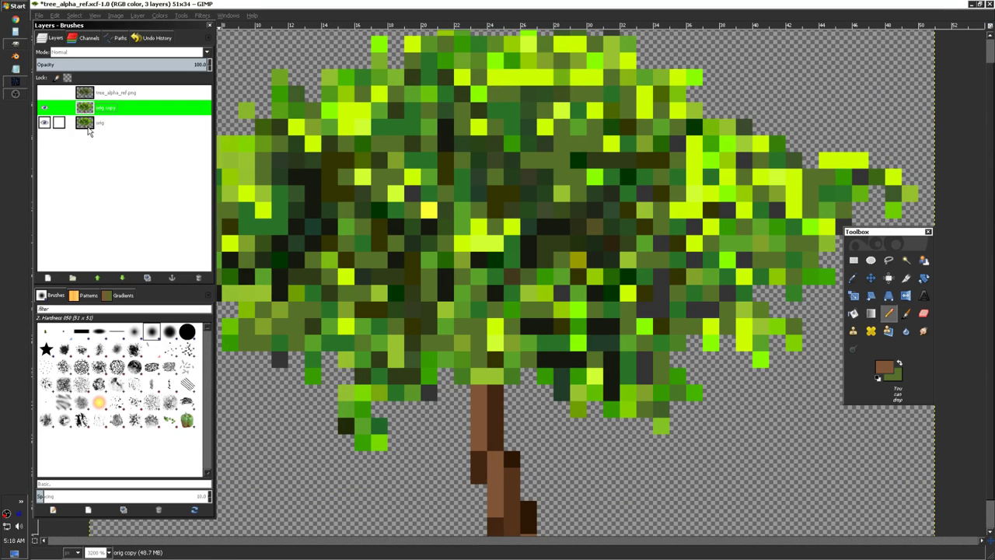
left_click(159, 15)
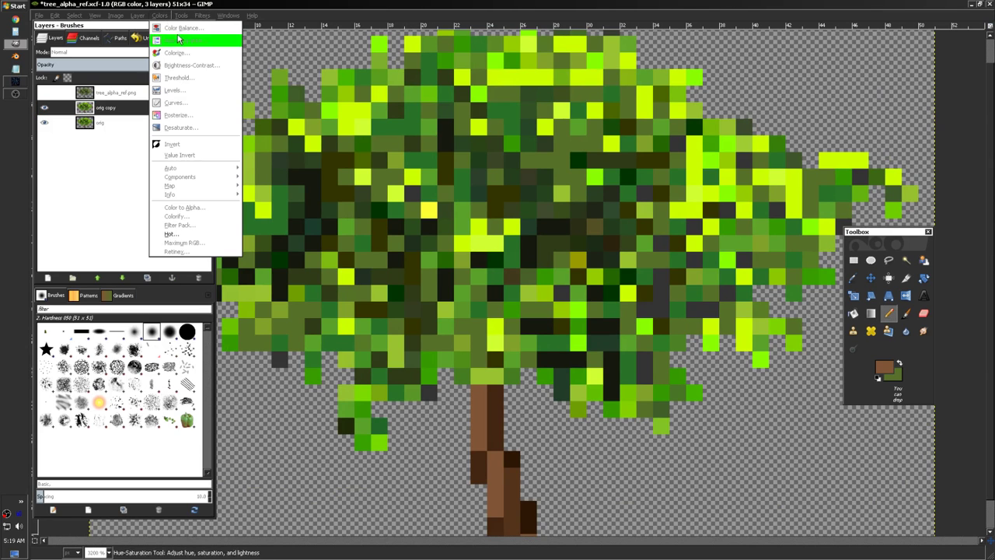
left_click(194, 116)
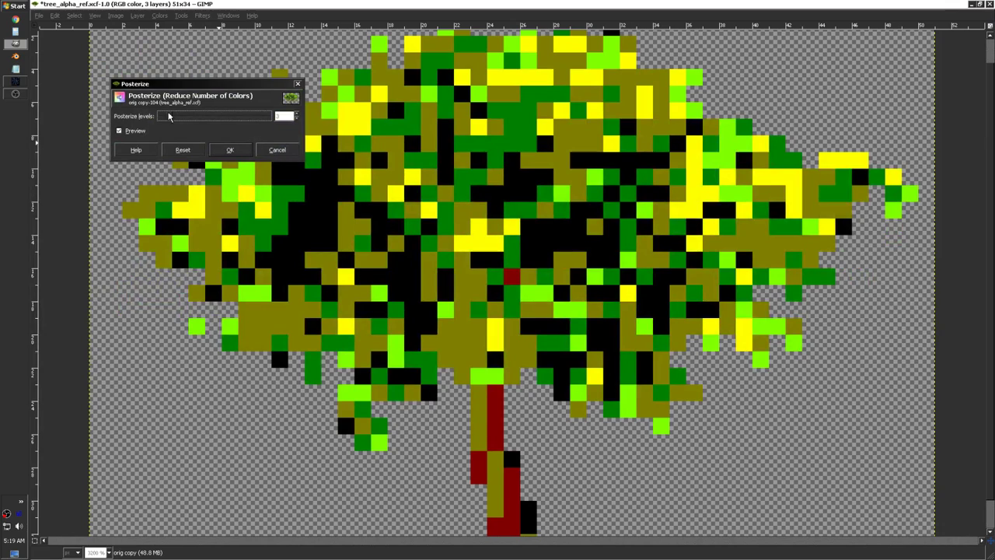
left_click_drag(169, 116, 192, 126)
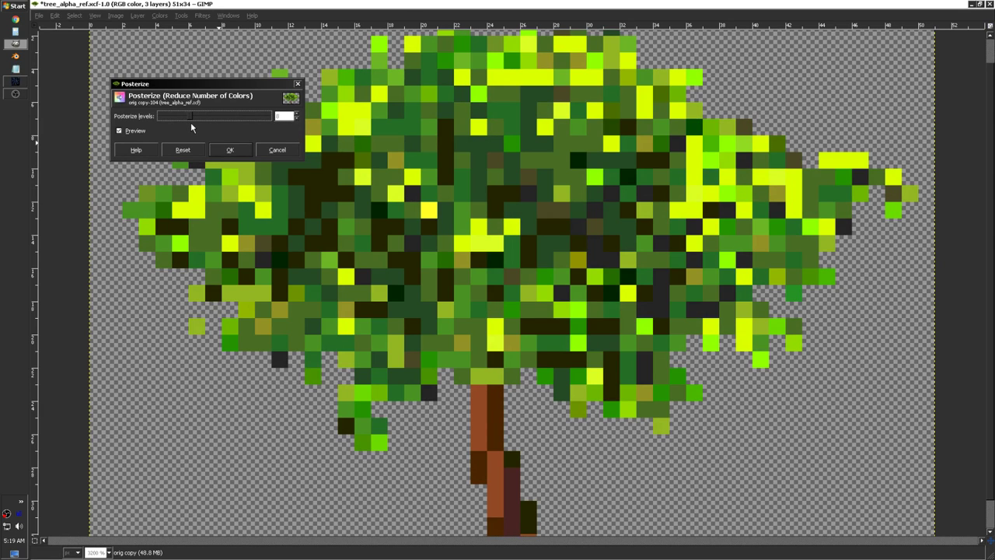
left_click(243, 154)
- Delete the posterized trunk from the orig copy layer using a rectangular selection around it, and clear the selection
key("Tab")
key("minus")
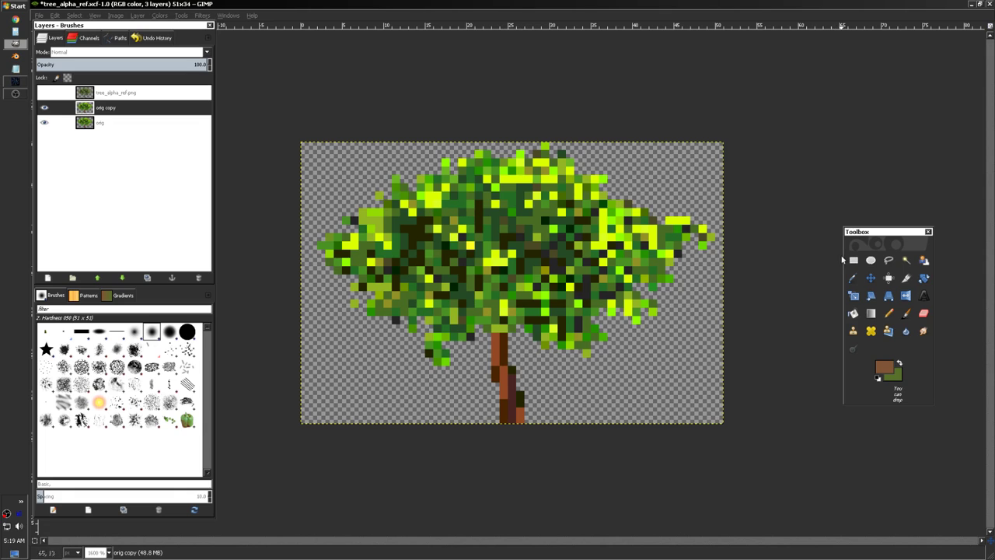
key("r")
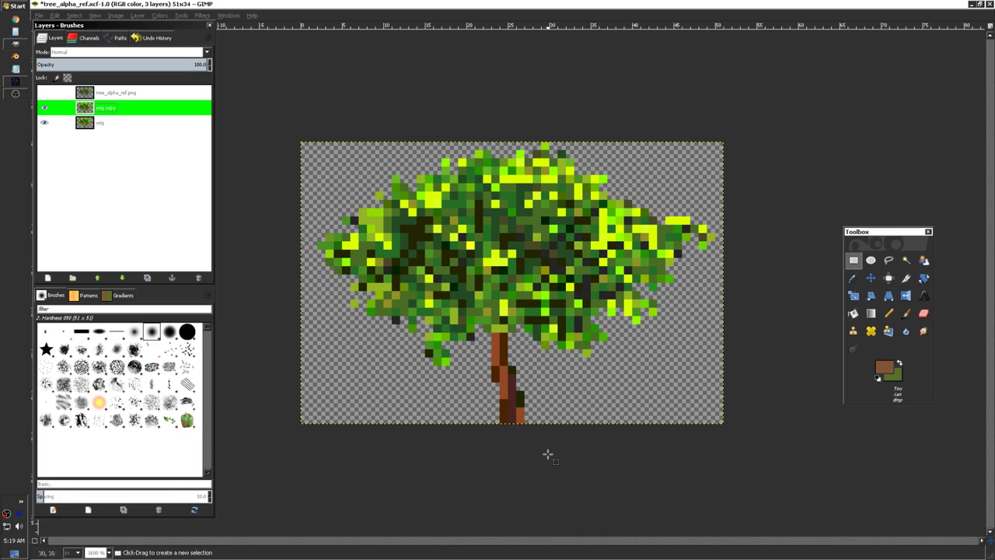
left_click_drag(548, 456, 482, 329)
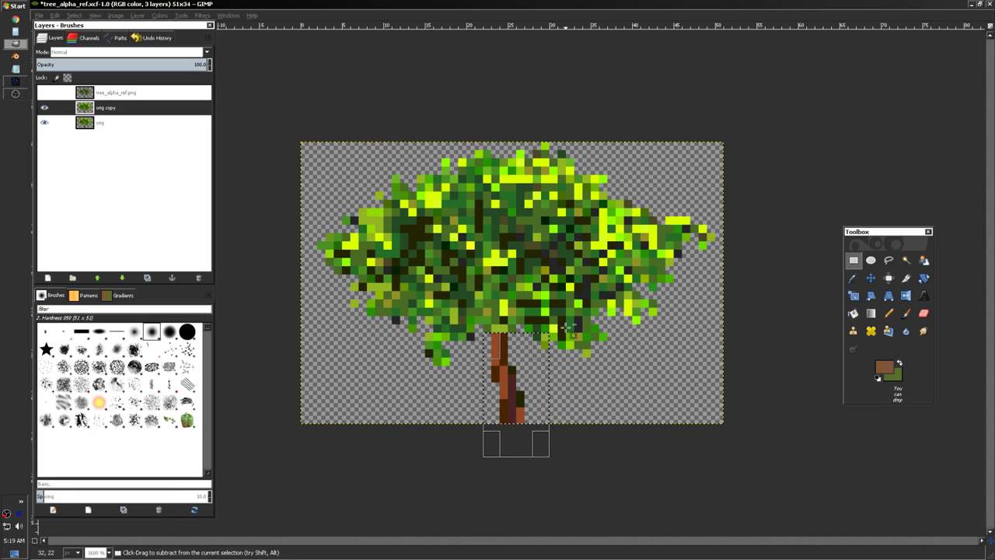
left_click(536, 358)
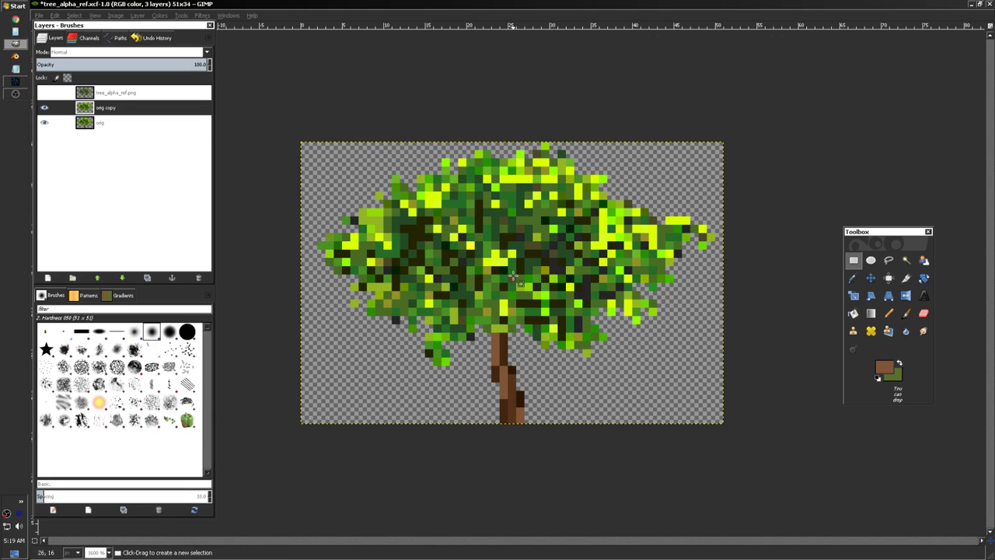
- Compare the posterized foliage with the original by switching the orig copy layer's visibility off and on
left_click(44, 109)
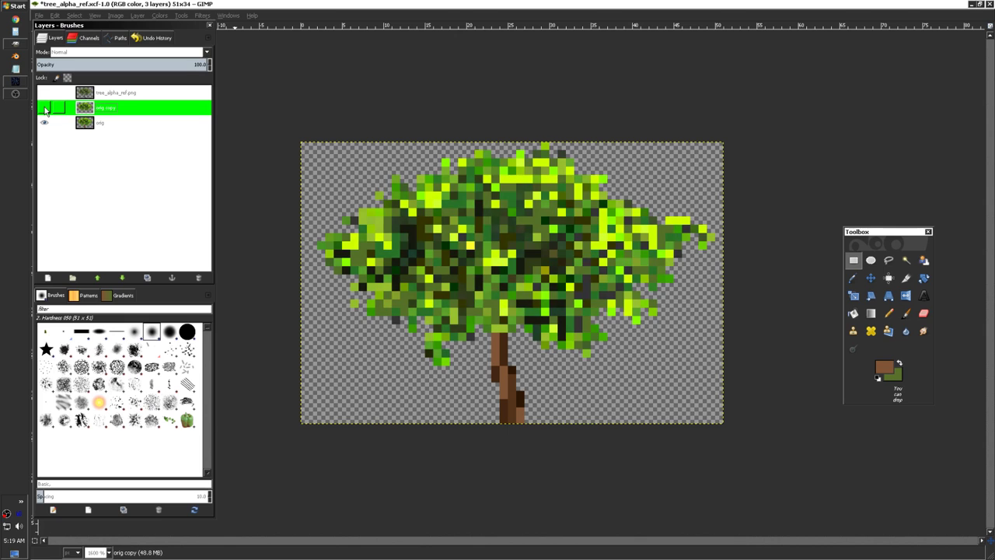
left_click(45, 109)
left_click(44, 109)
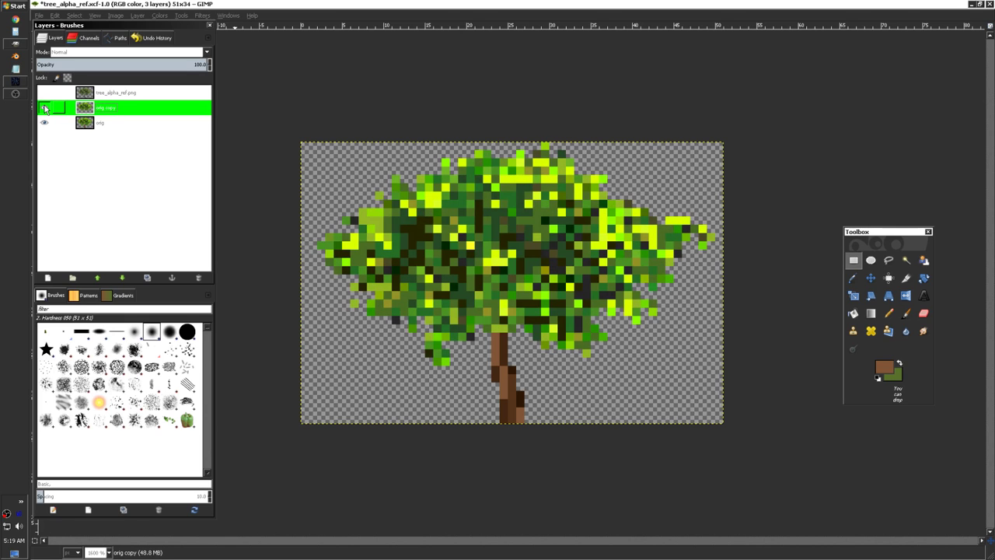
left_click(45, 109)
left_click(44, 109)
left_click(45, 108)
- View the tree at 100 % zoom and compare it with the orig copy layer shown and hidden
scroll(459, 209, "down", 2)
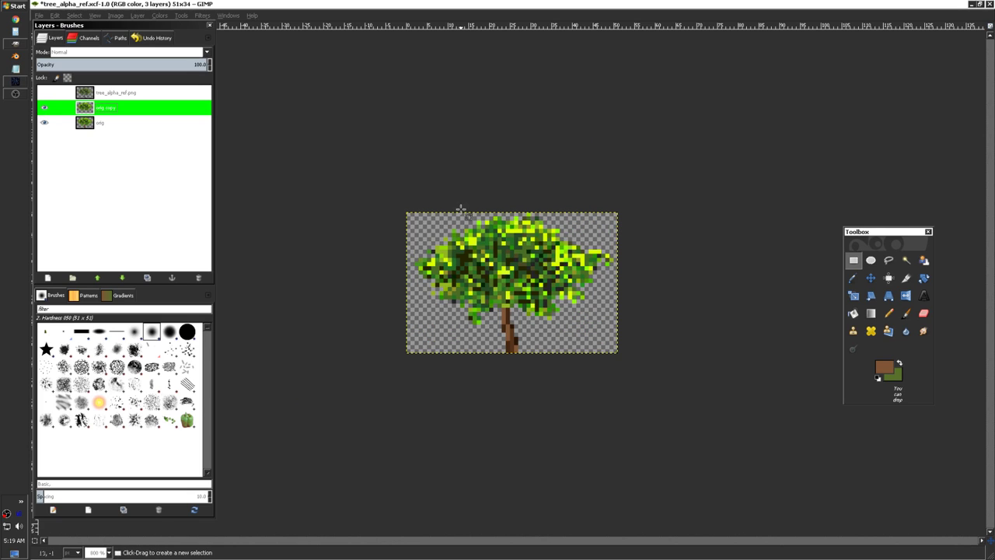
scroll(494, 220, "down", 1)
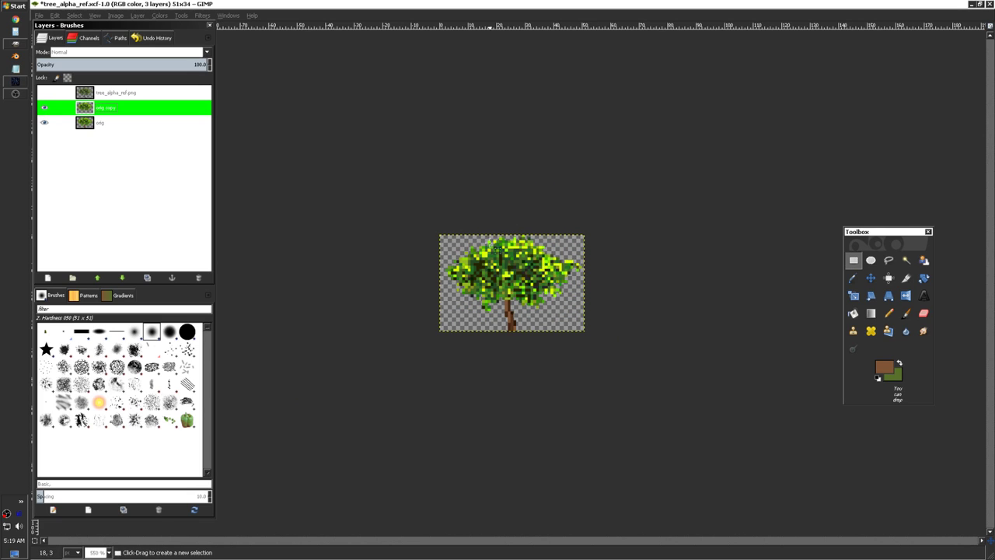
left_click(102, 553)
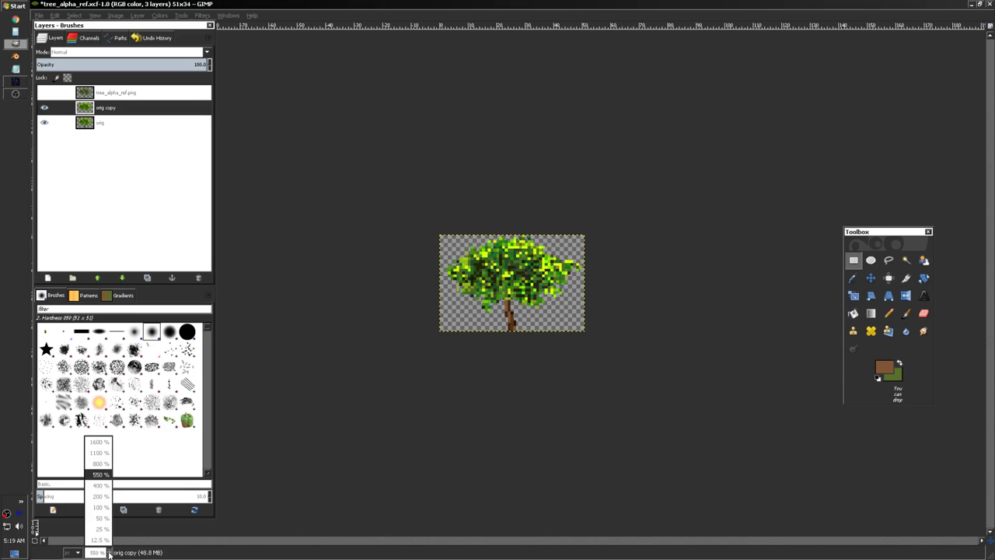
left_click(99, 507)
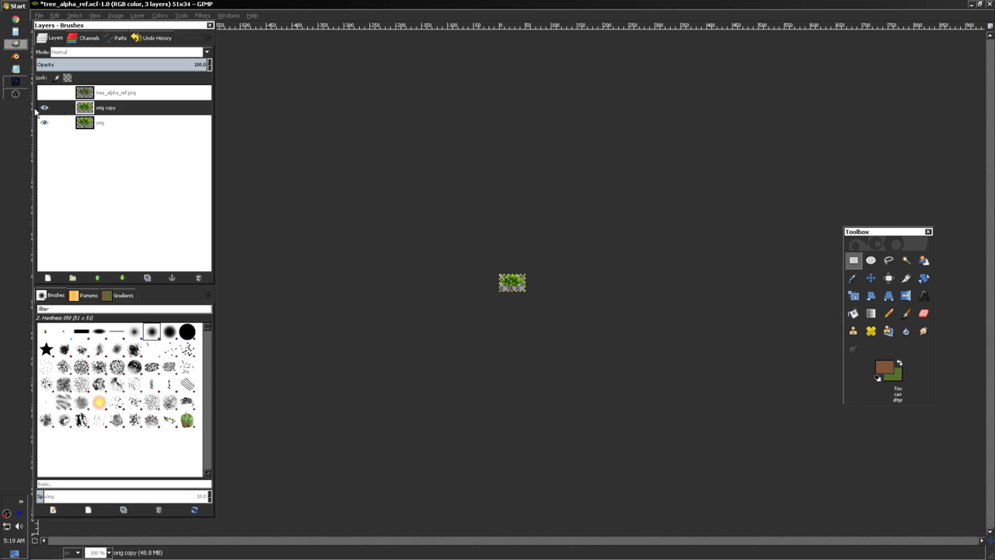
left_click(45, 109)
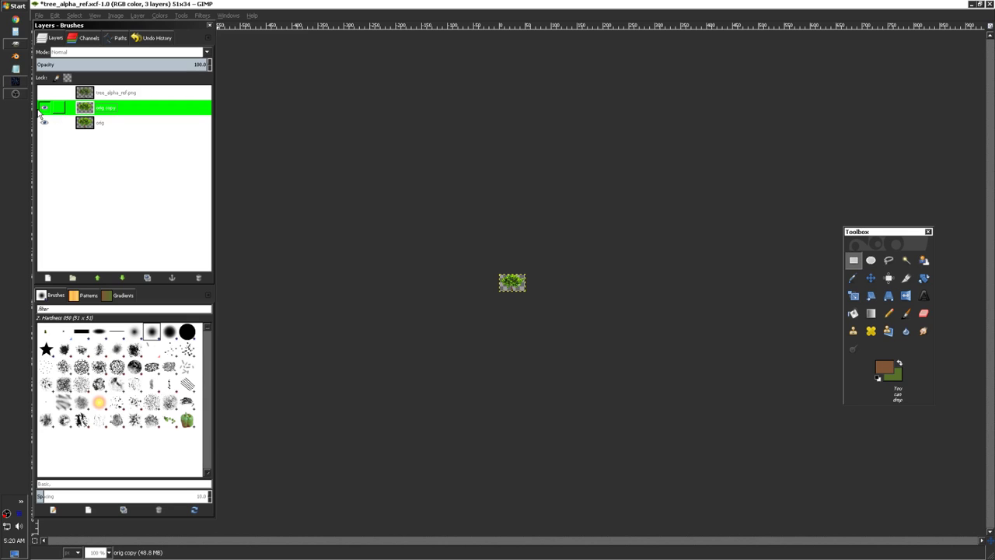
- Compare the two foliage versions pixel by pixel up close, toggling the orig copy layer repeatedly and leaving it shown
scroll(523, 281, "up", 7)
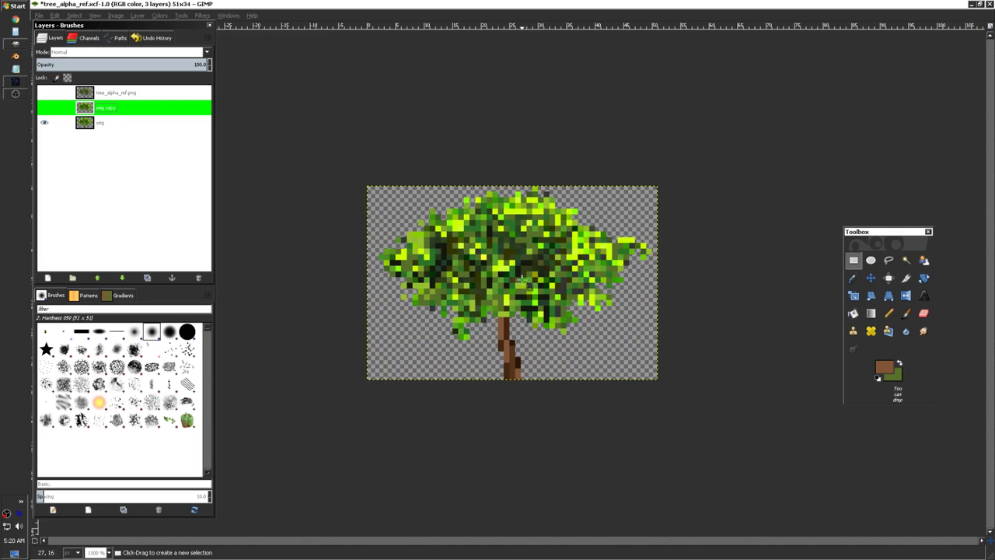
scroll(529, 285, "up", 2)
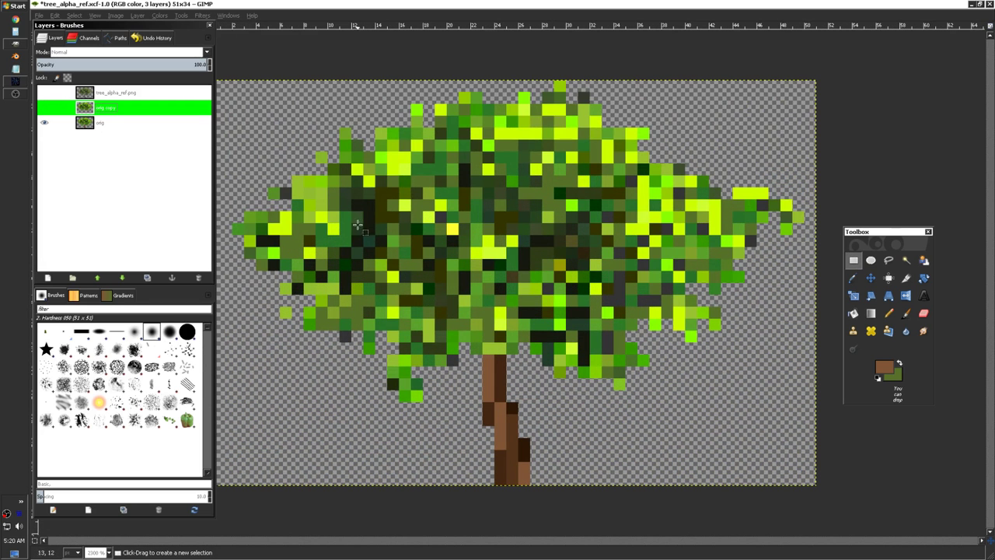
left_click(45, 109)
left_click(45, 109)
left_click(45, 108)
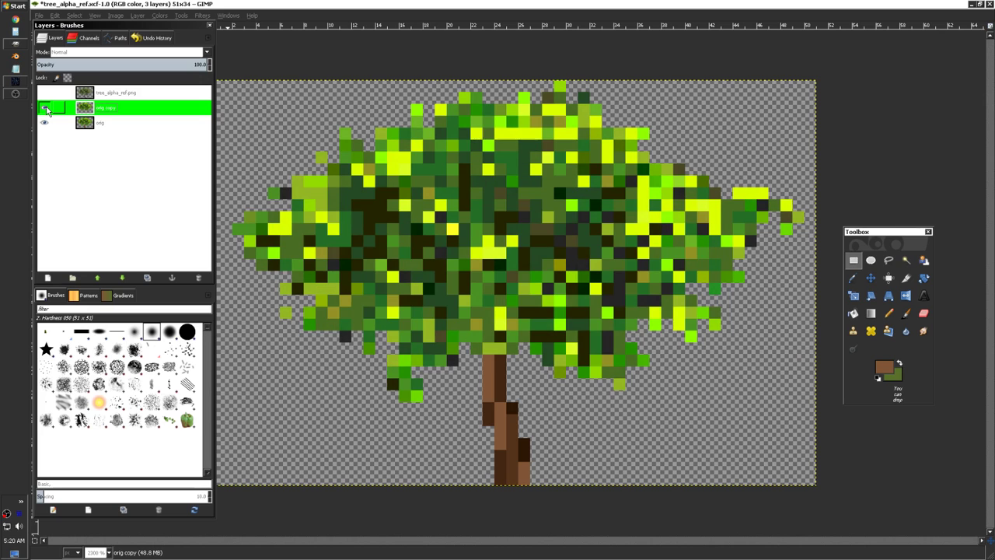
left_click(45, 109)
left_click(45, 108)
left_click(45, 109)
left_click(45, 109)
left_click(45, 109)
left_click(45, 108)
left_click(45, 109)
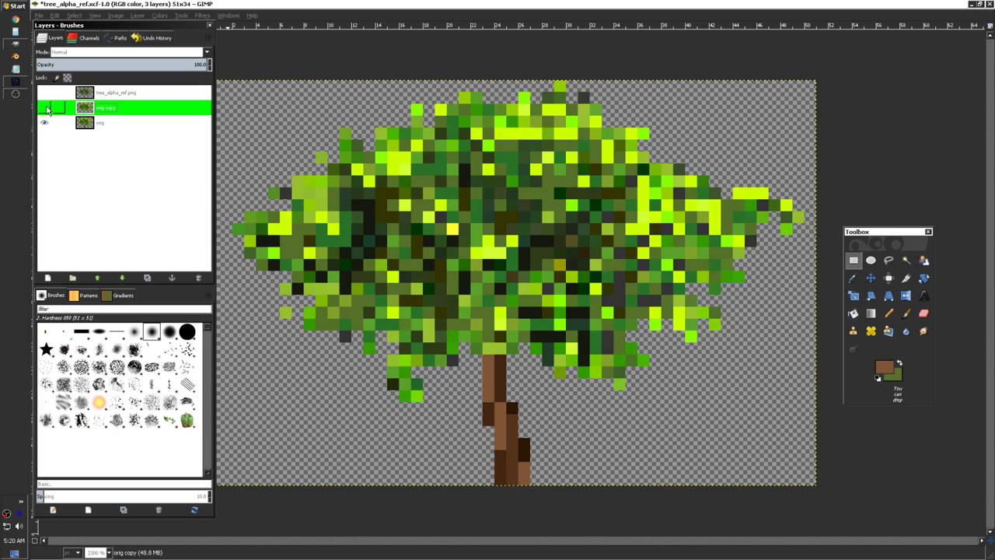
left_click(45, 109)
left_click(45, 109)
left_click(45, 109)
left_click(45, 109)
left_click(45, 109)
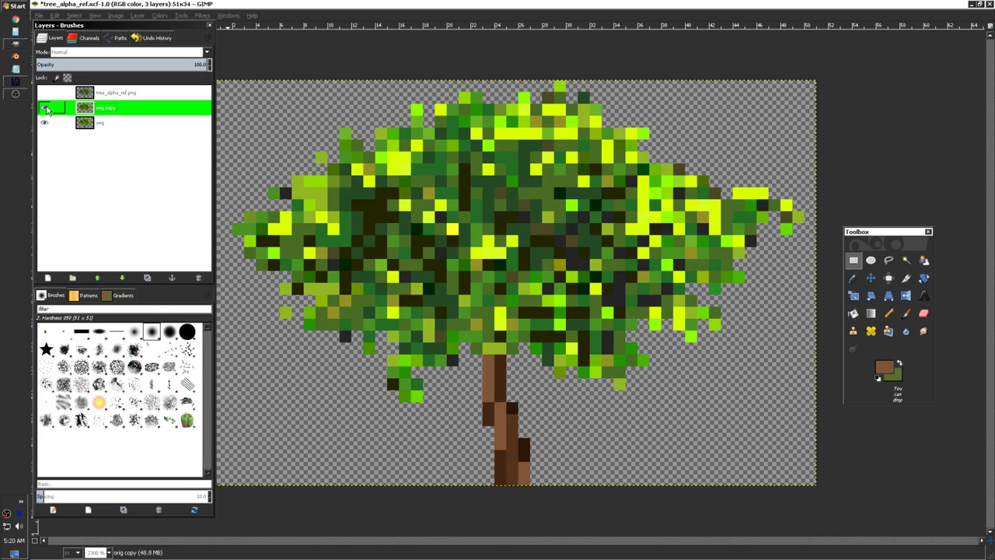
left_click(45, 109)
left_click(45, 109)
left_click(45, 109)
left_click(46, 109)
left_click(45, 109)
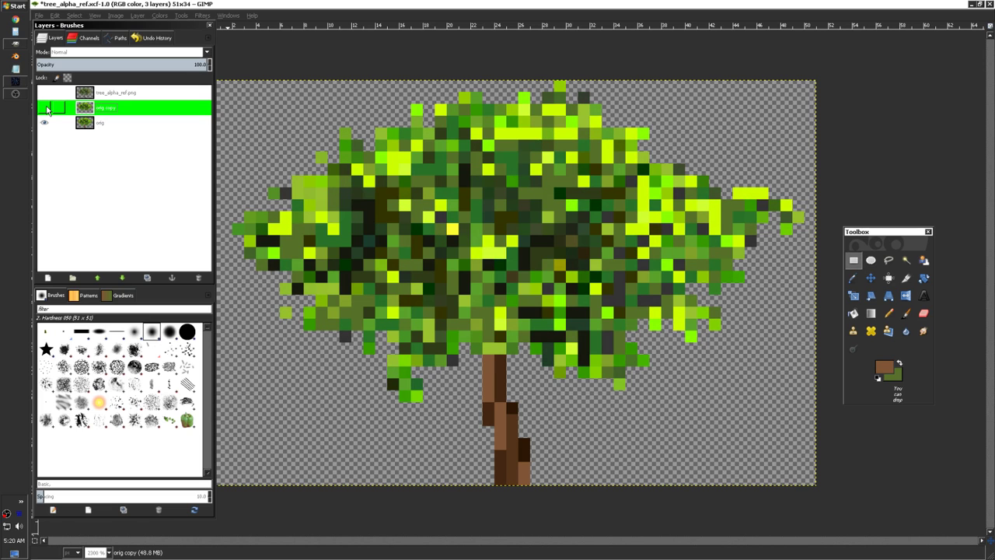
left_click(45, 109)
left_click(45, 108)
left_click(45, 109)
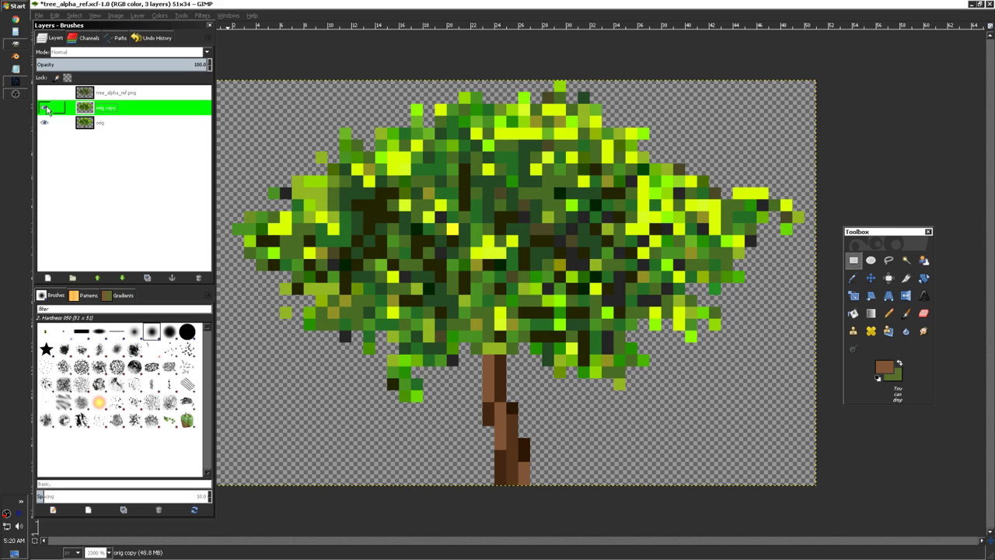
- Select several clusters of the darkest brown pixels in the orig copy layer's foliage with the Fuzzy Select tool
left_click(906, 260)
left_click(345, 282)
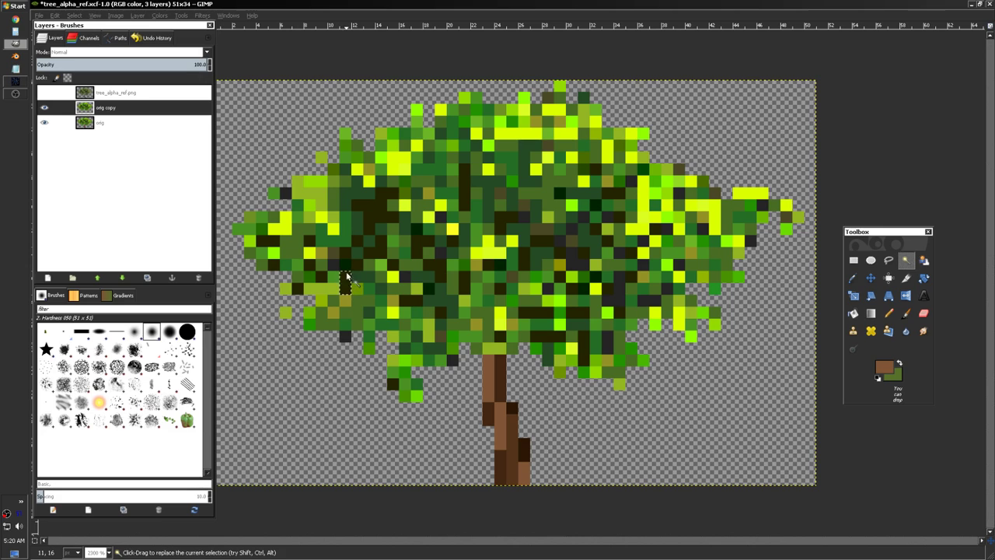
left_click(377, 211, "shift")
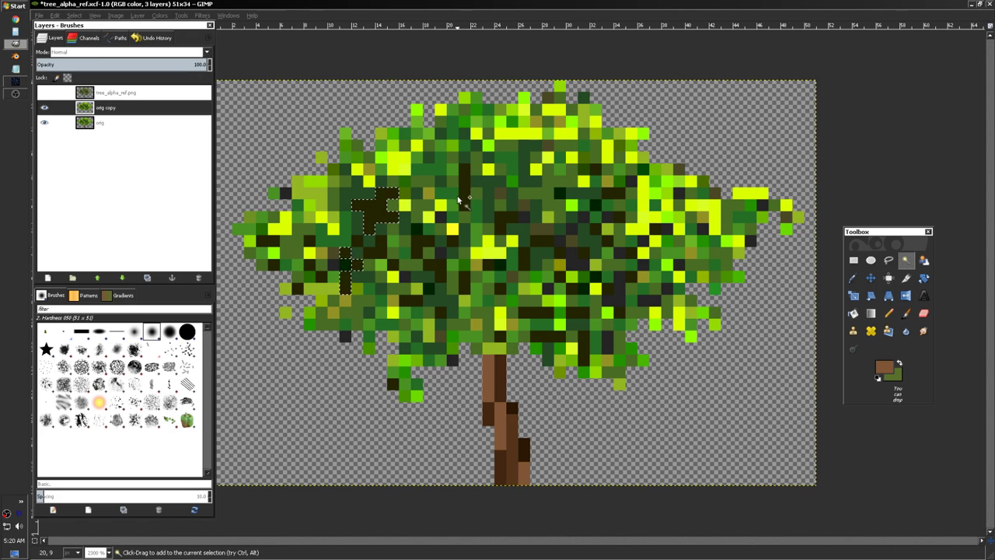
left_click_drag(509, 221, 565, 258)
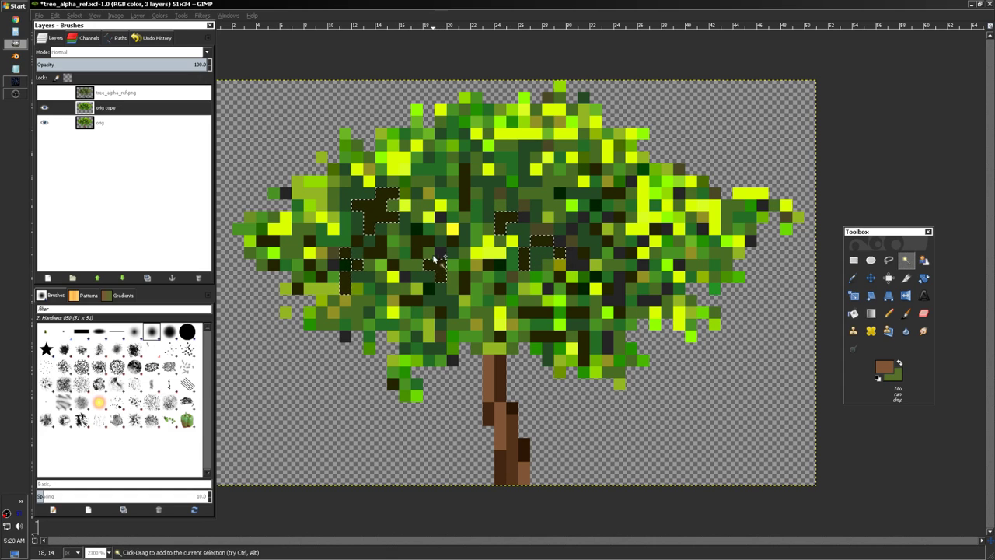
left_click(428, 247, "shift")
left_click(464, 187, "shift")
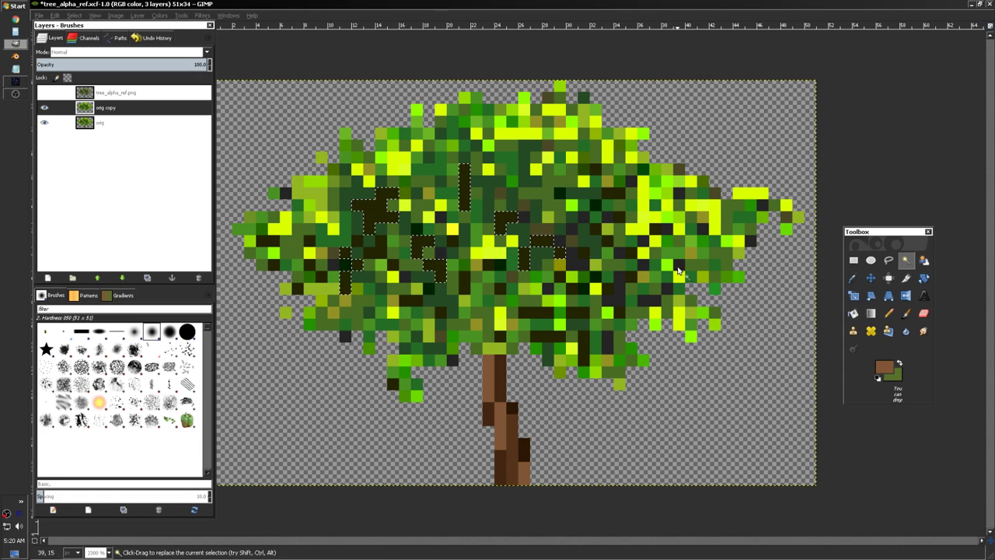
- Invert the selection to erase everything else from the orig copy layer, and merge that layer down into orig
key("r")
right_click(557, 253)
mouse_move(601, 282)
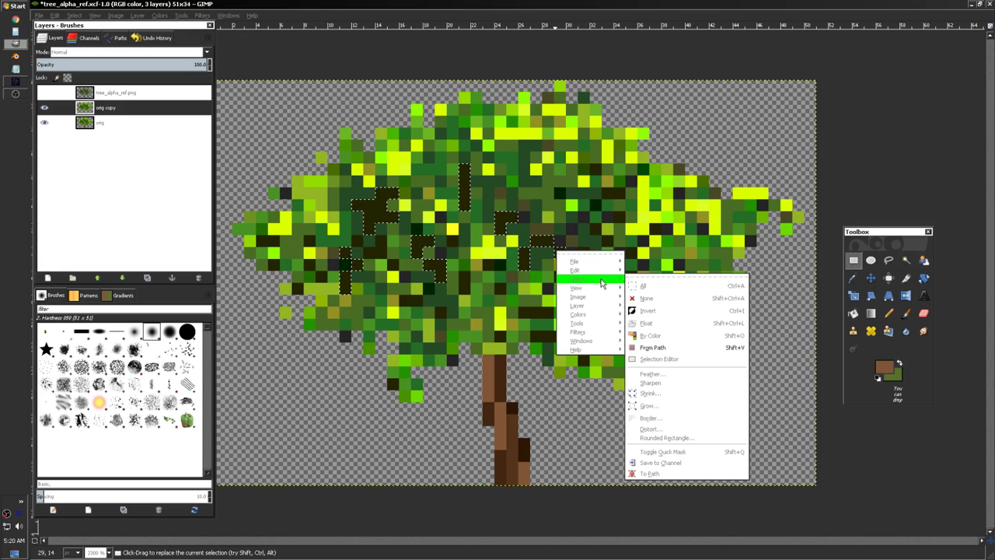
left_click(645, 310)
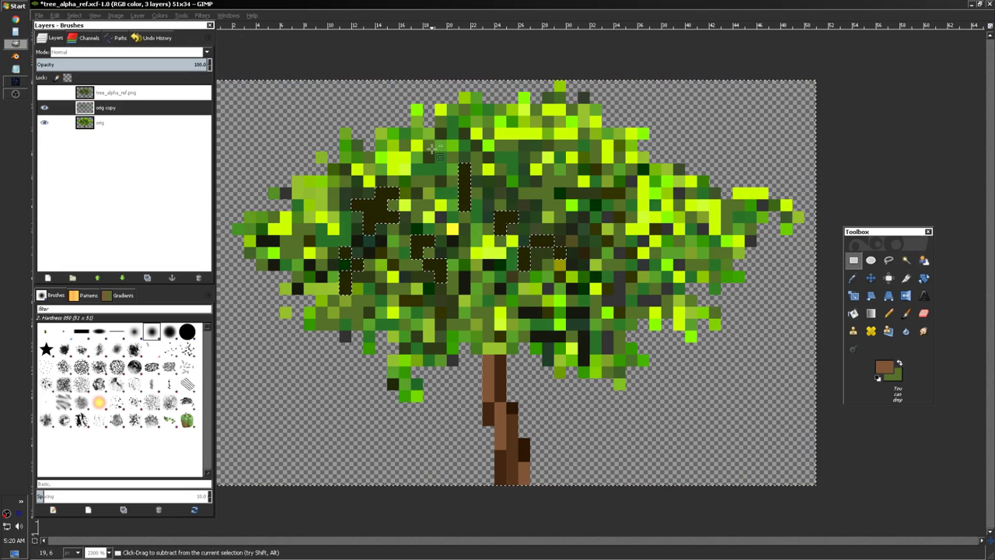
right_click(114, 108)
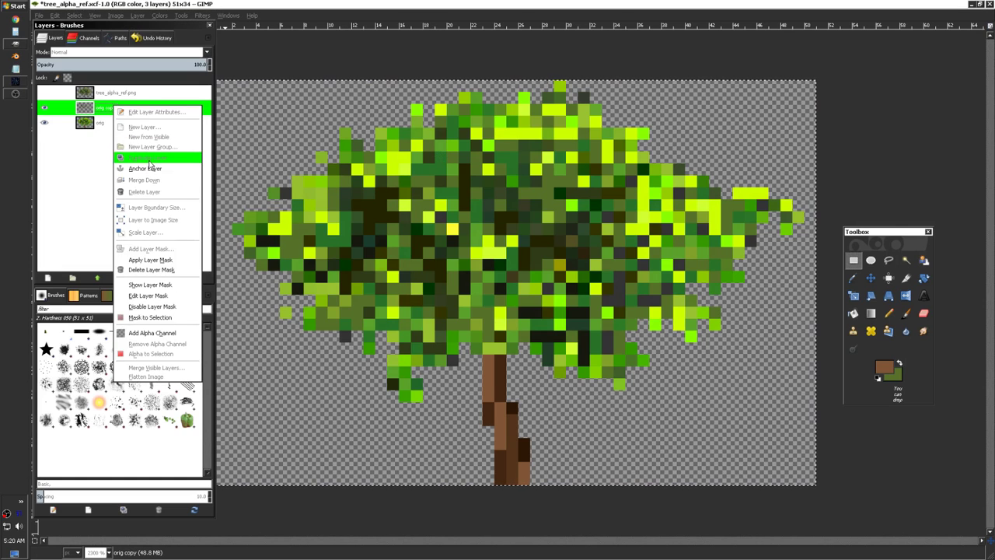
left_click(146, 168)
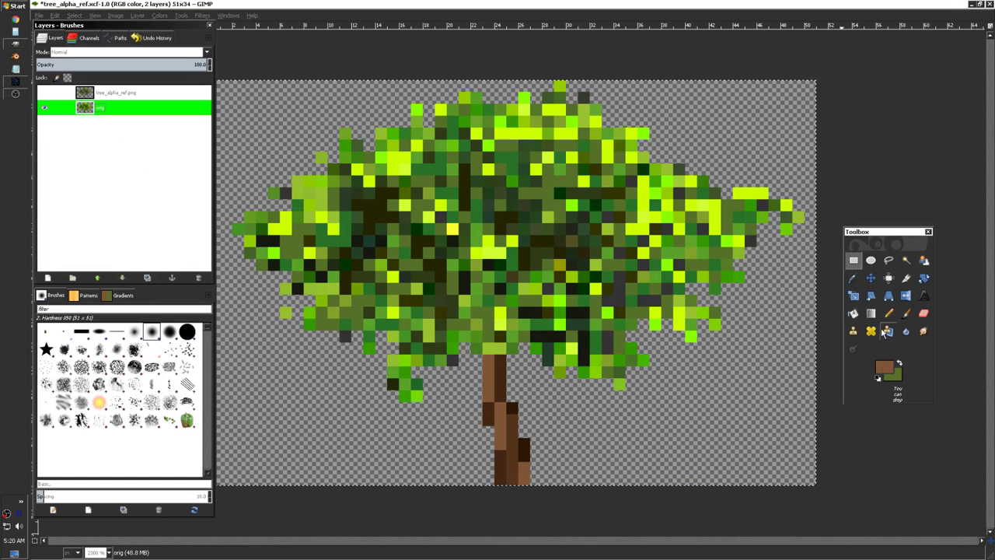
- Repaint pixels in the foliage's dark areas with the Pencil tool, using near-black, dark olive and mid olive green sampled from the tree
left_click(889, 313)
left_click(388, 222, "ctrl")
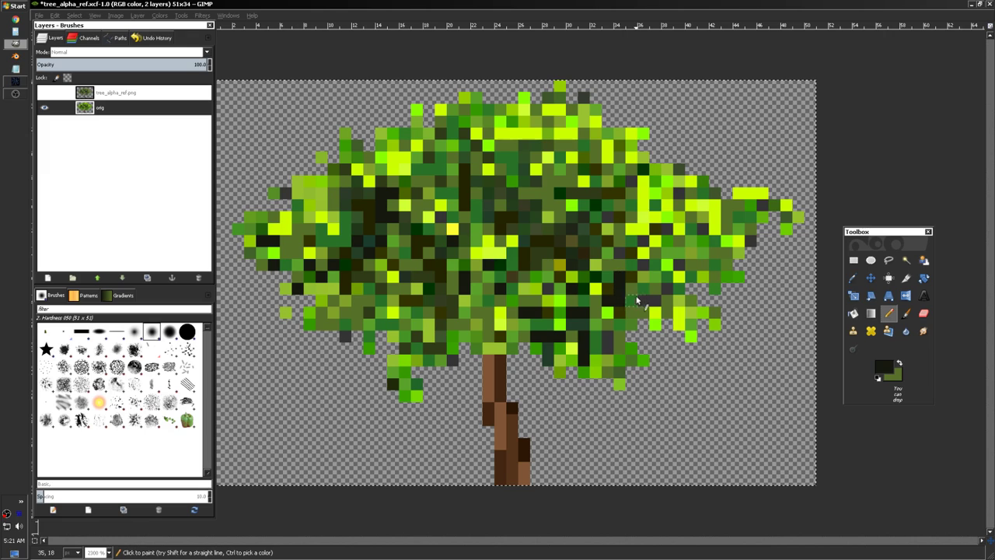
key("ctrl")
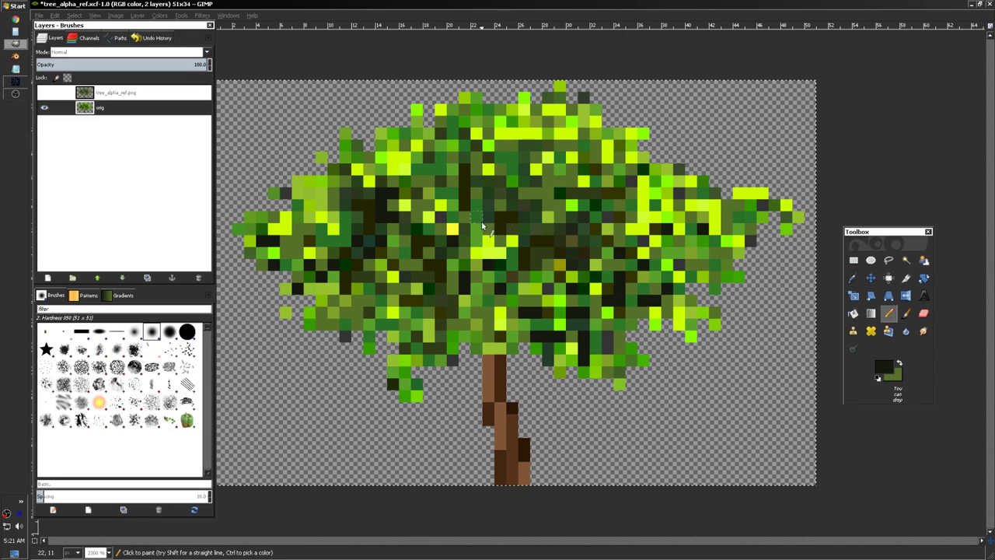
left_click(380, 204, "ctrl")
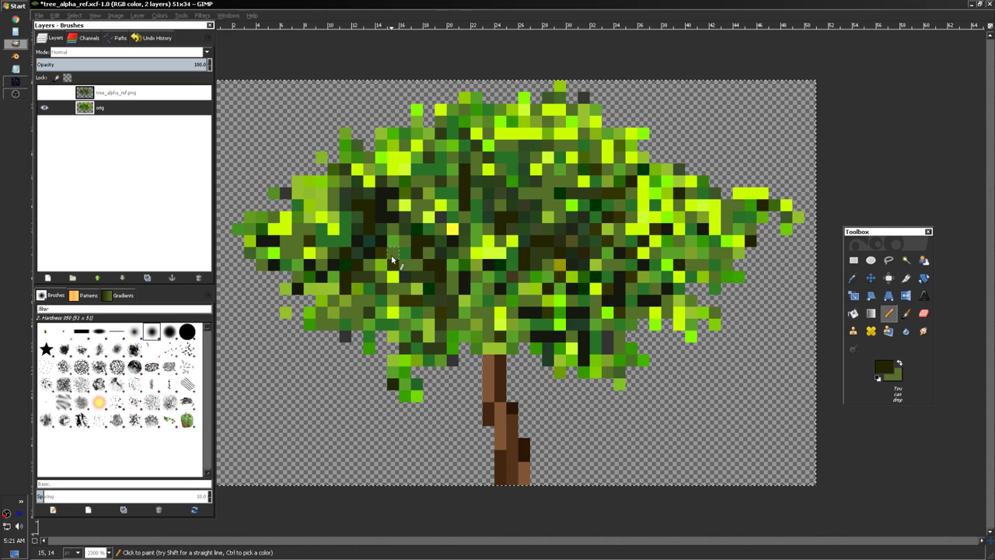
left_click(380, 234, "ctrl")
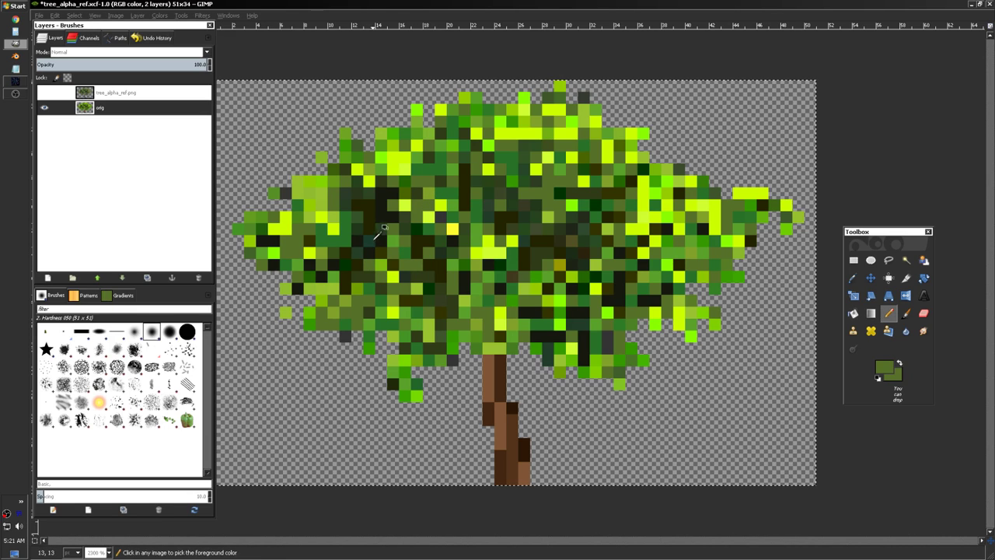
left_click(359, 257)
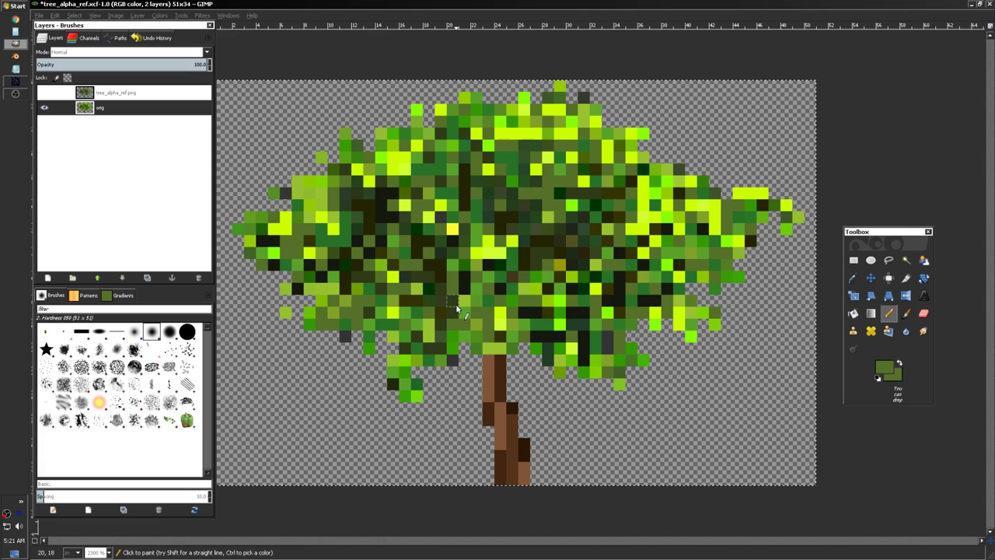
right_click(359, 258)
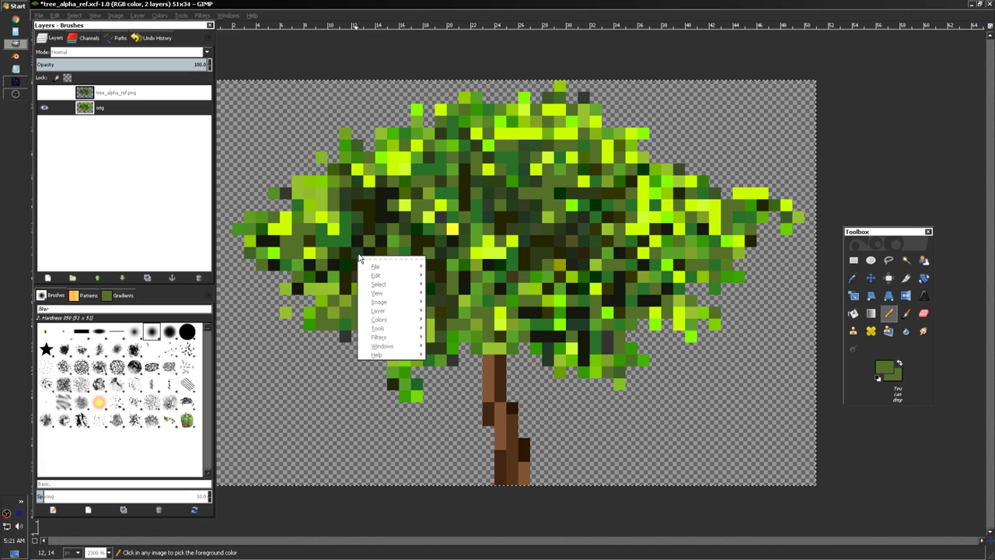
key("Escape")
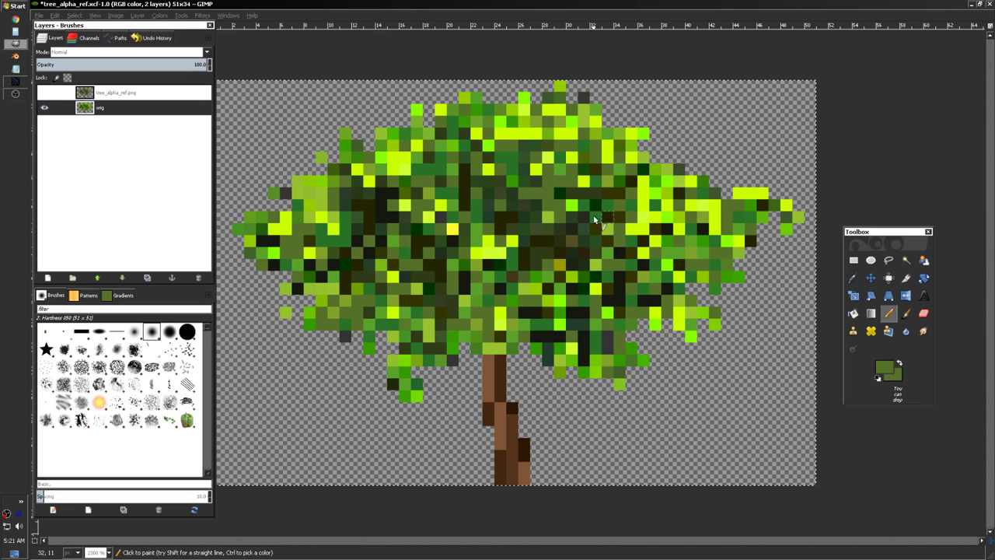
- Retouch pixels in the central and upper foliage with dark green, bright green and dark olive shades sampled from neighbouring leaves
left_click(510, 207, "ctrl")
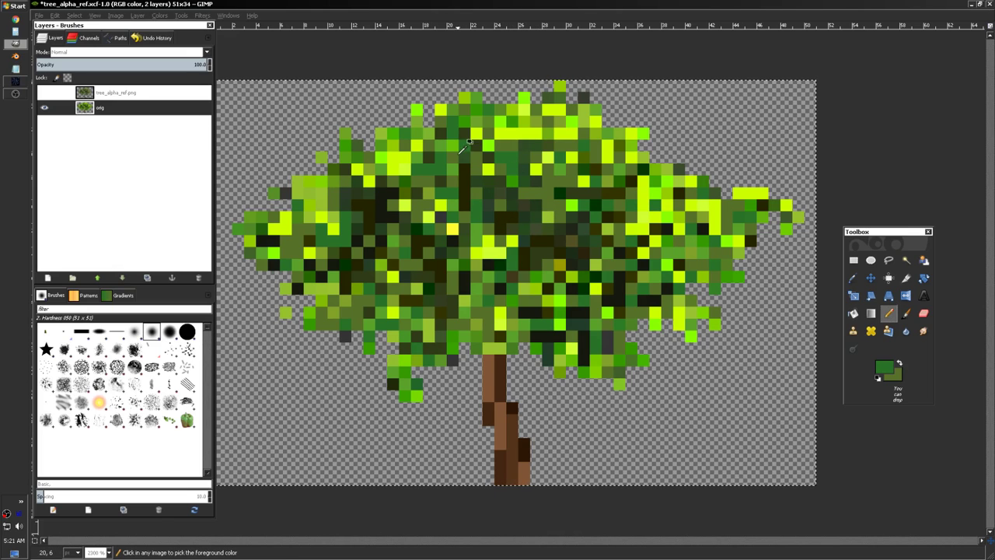
left_click(488, 184, "ctrl")
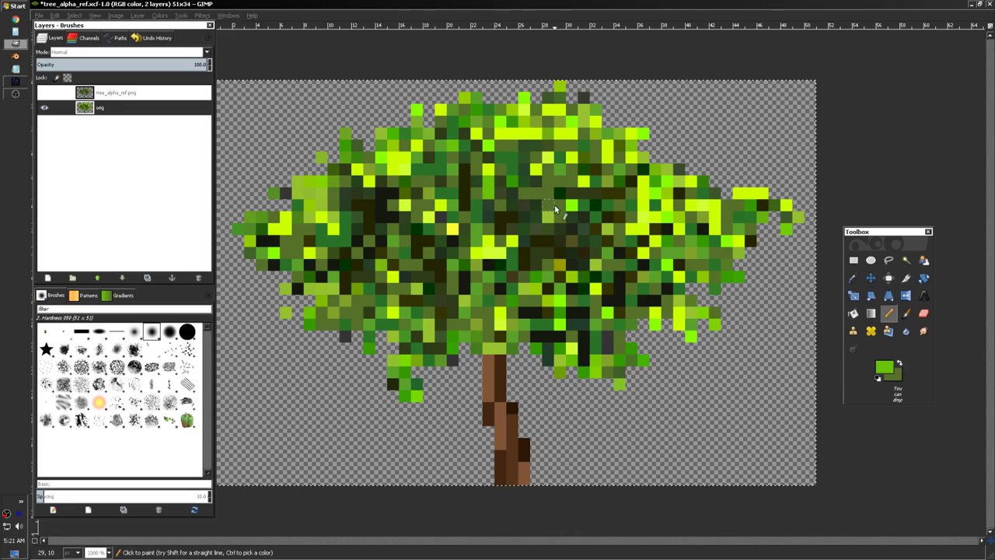
left_click(490, 200)
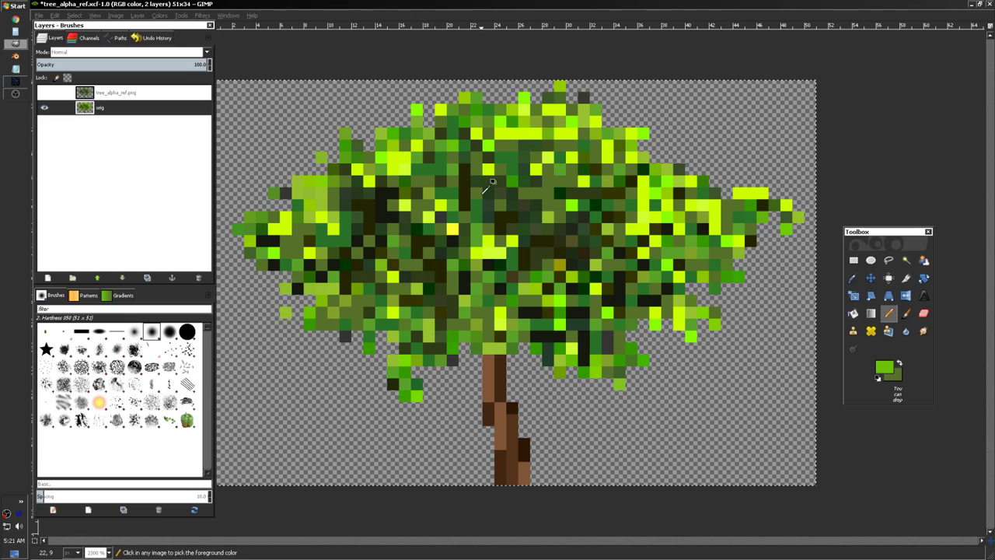
left_click(489, 211, "ctrl")
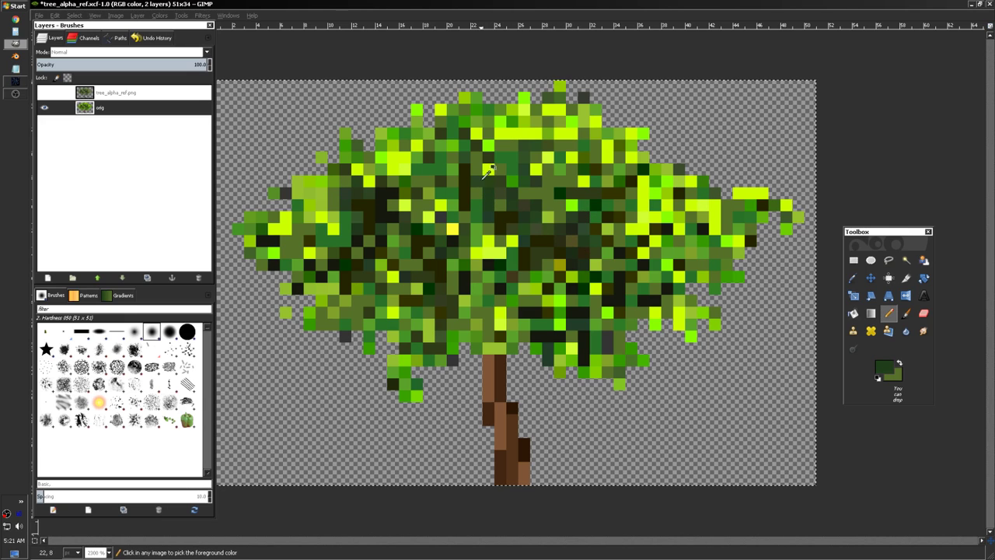
left_click(449, 138, "ctrl")
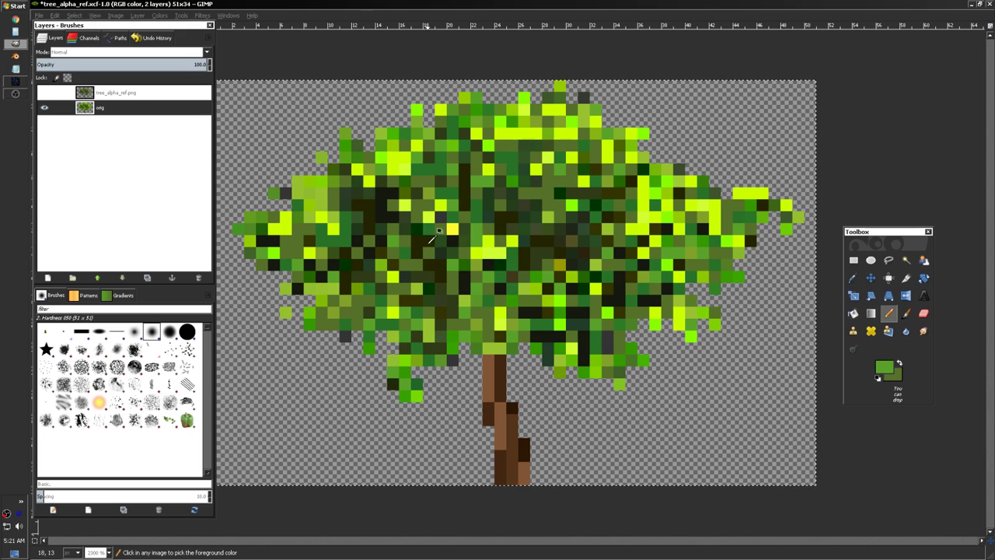
left_click(483, 222, "ctrl")
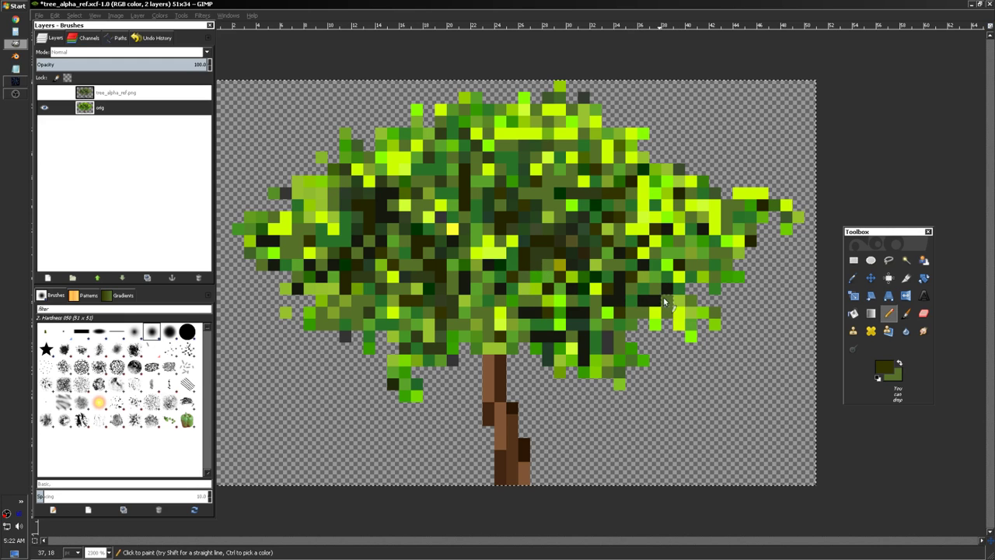
- Paint two separate dark olive swatches, about 2 × 2 pixels each, on the transparent area below the foliage's left side
scroll(513, 280, "down", 2)
scroll(513, 280, "up", 2)
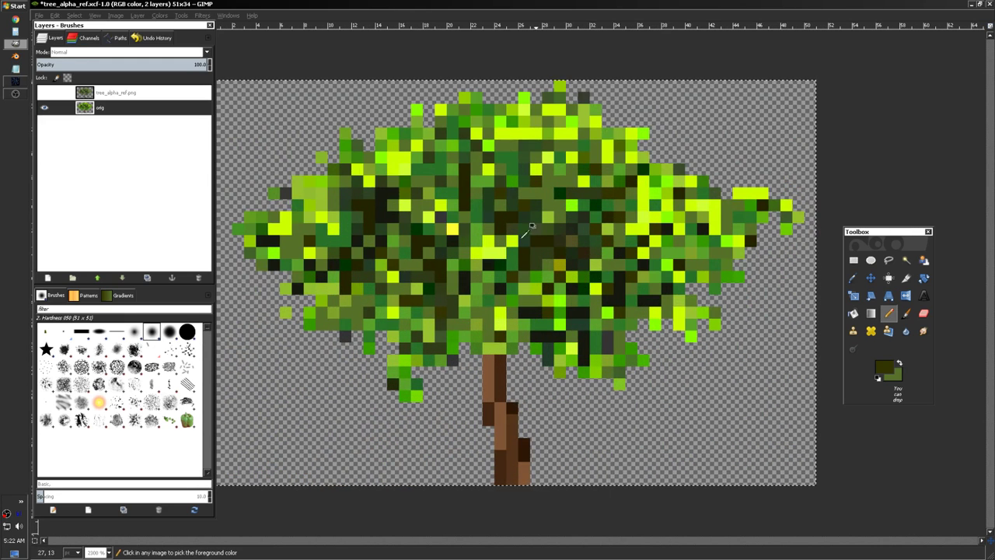
scroll(622, 214, "up", 1)
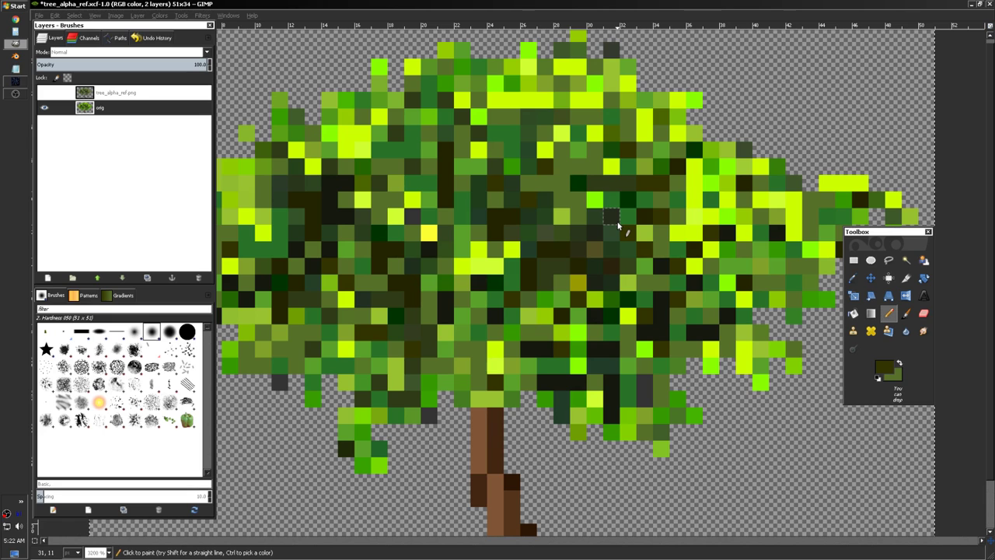
scroll(622, 217, "down", 2)
scroll(436, 349, "up", 1)
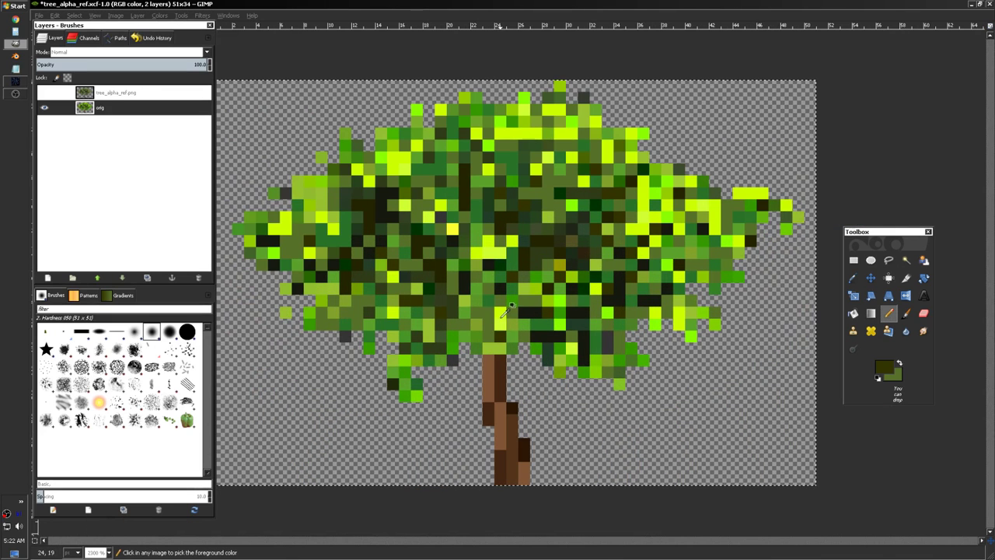
mouse_move(314, 404)
left_mouse_down()
mouse_move(306, 407)
mouse_move(316, 406)
left_mouse_up()
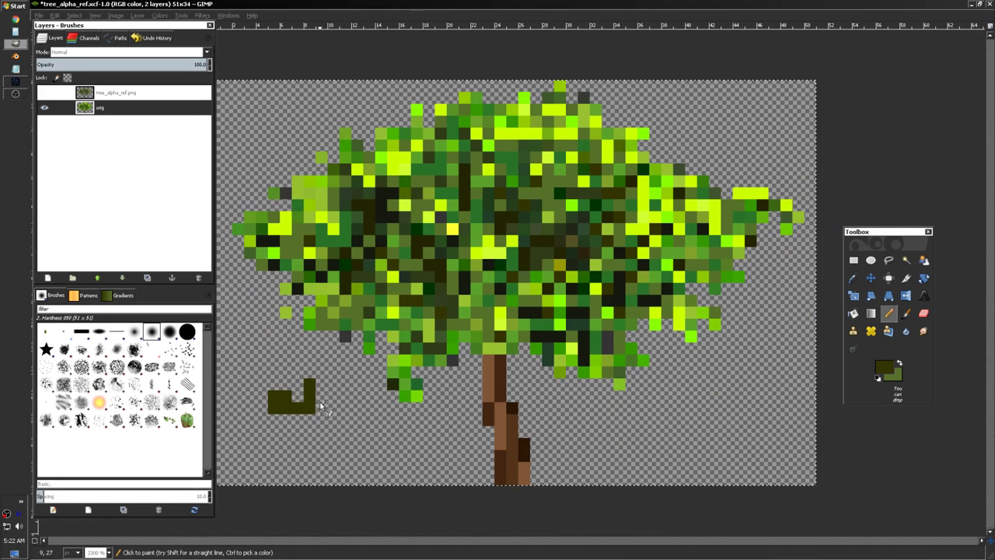
key("ctrl+z")
left_click(312, 406)
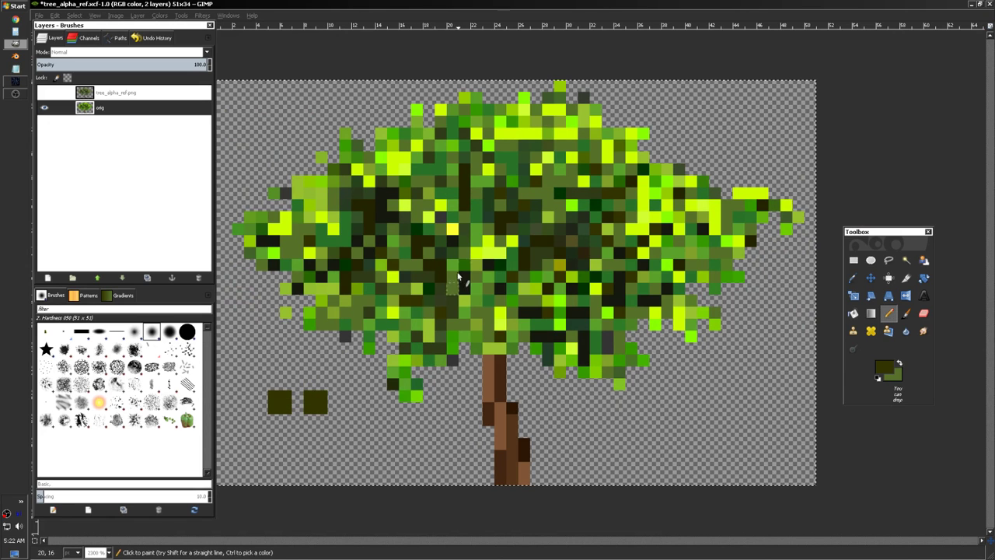
- Retouch scattered foliage pixels with sampled dark olive and bright yellow-green, checking the whole tree at smaller zoom levels
scroll(459, 207, "up", 2)
scroll(461, 204, "down", 2)
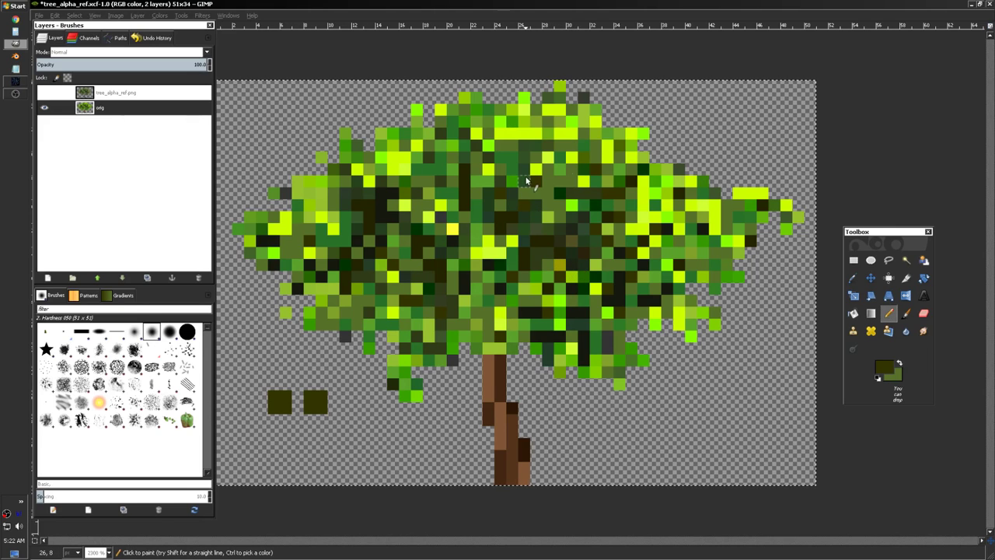
scroll(371, 298, "down", 4)
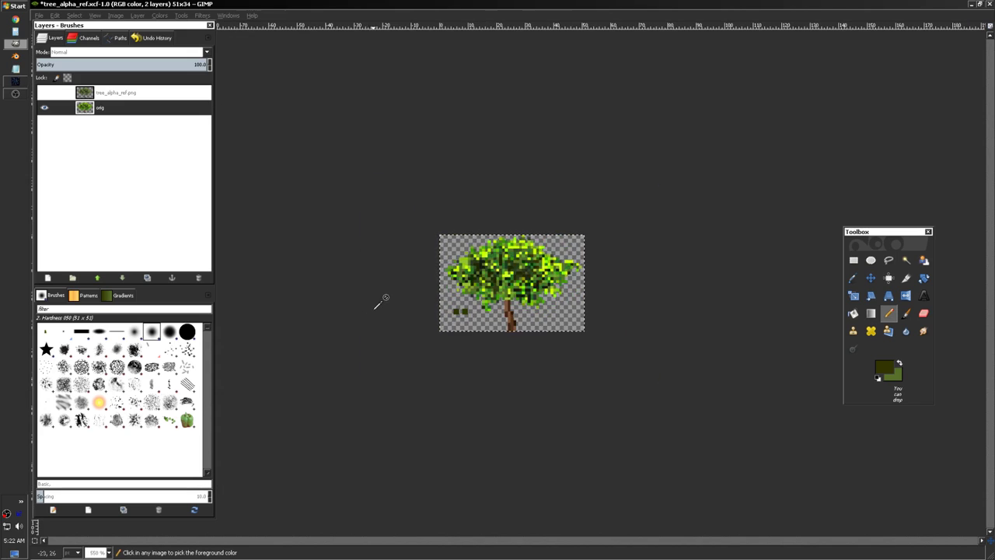
scroll(376, 306, "down", 4)
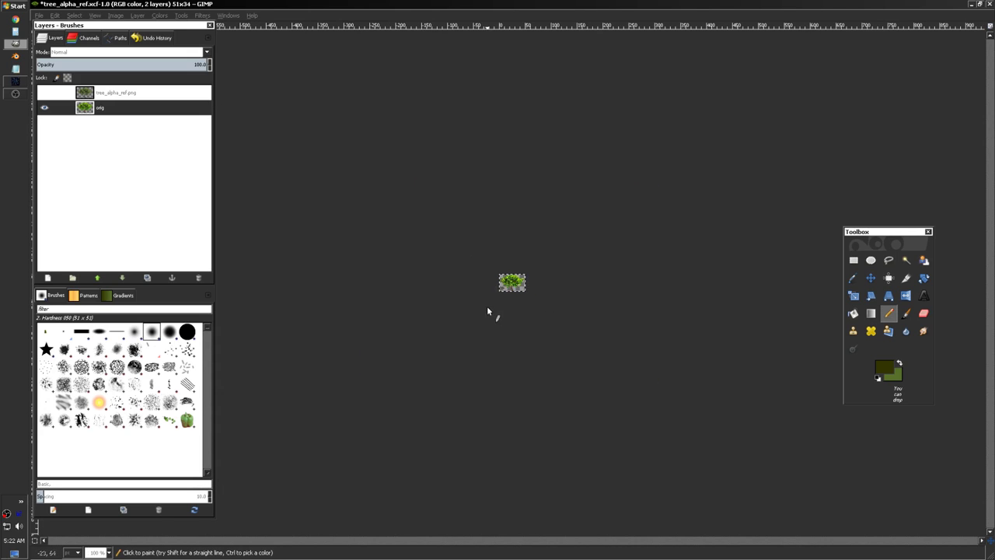
scroll(503, 293, "up", 7)
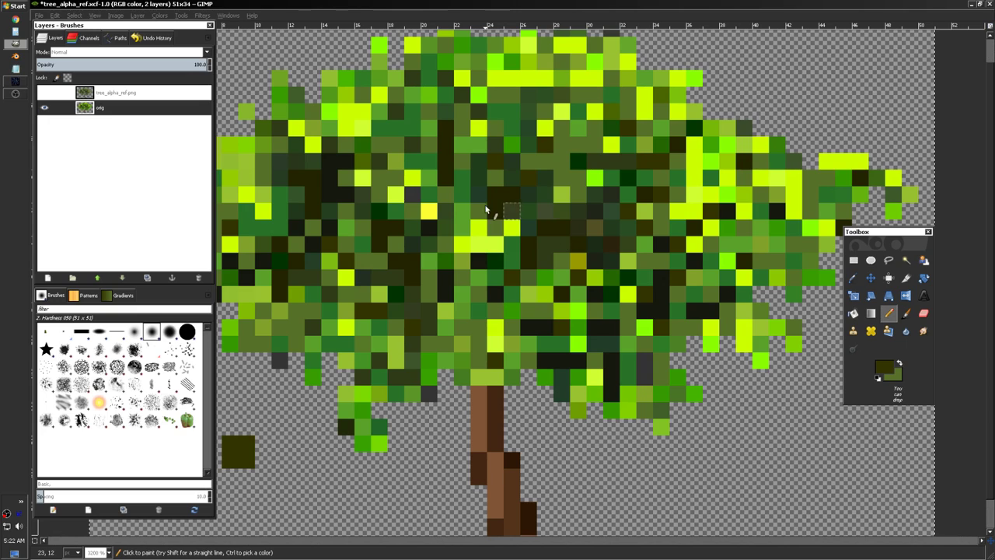
left_click(418, 196, "ctrl")
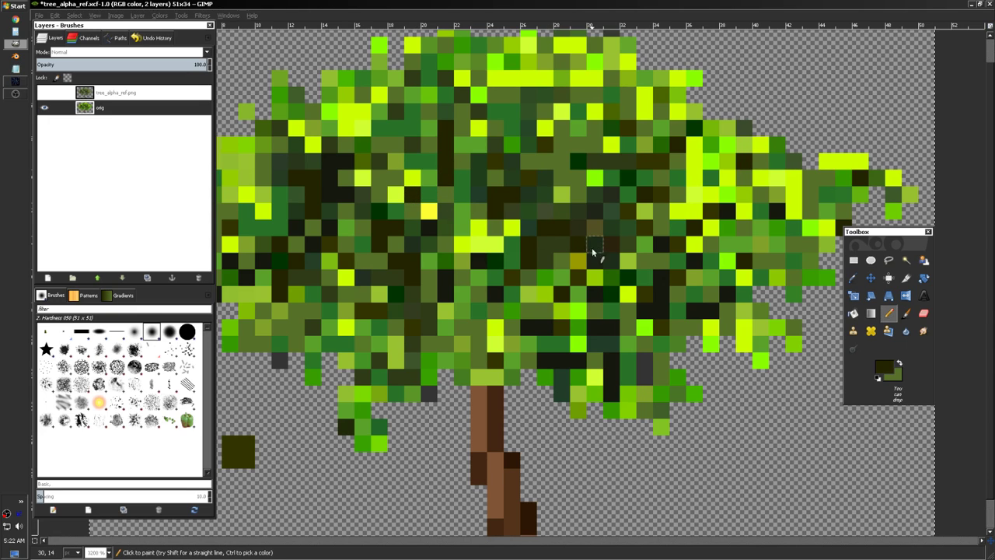
left_click(708, 194, "ctrl")
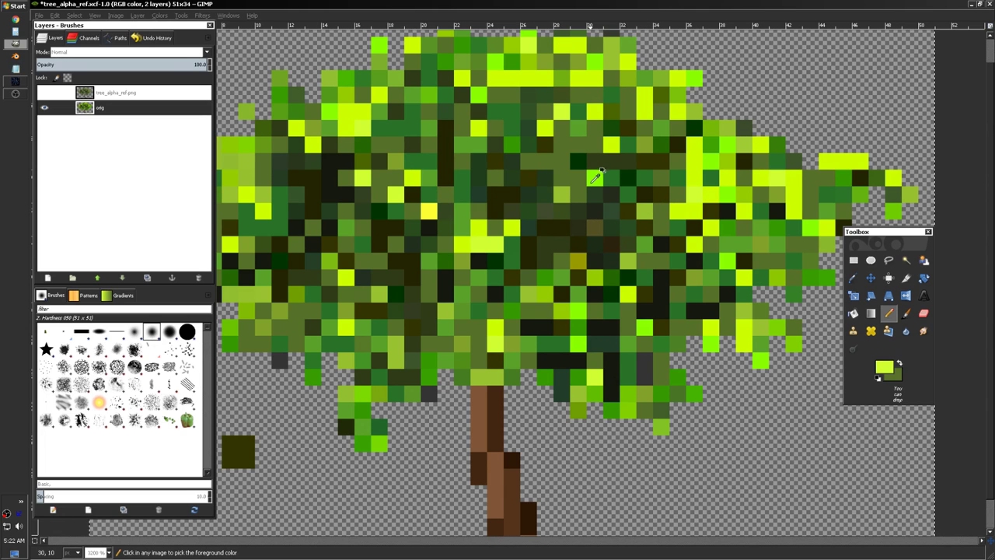
scroll(600, 222, "down", 4)
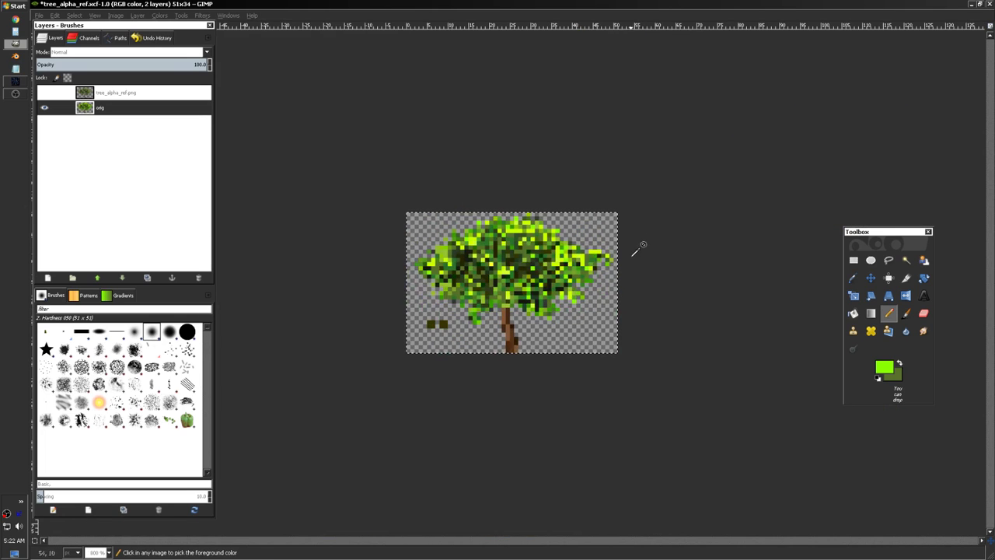
scroll(589, 264, "up", 4)
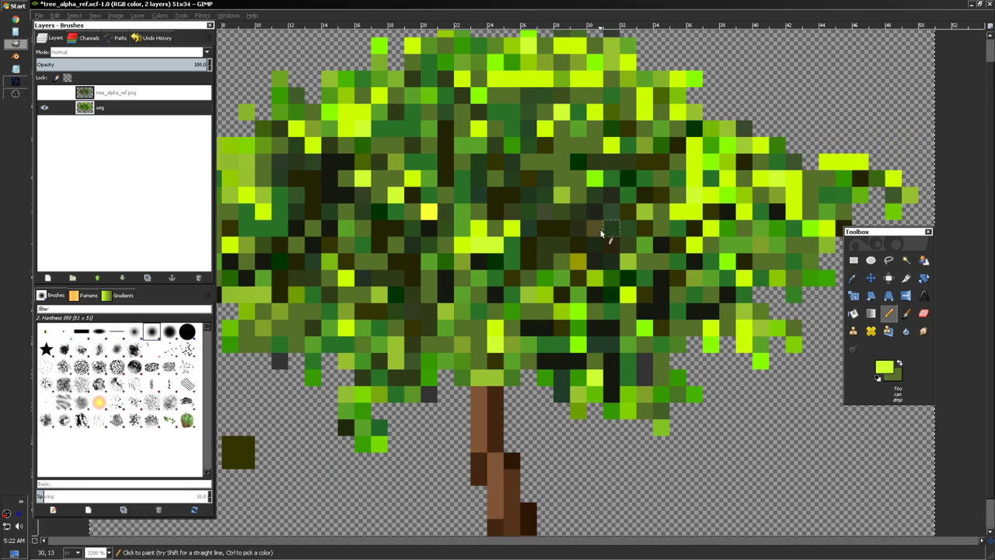
scroll(601, 231, "down", 3)
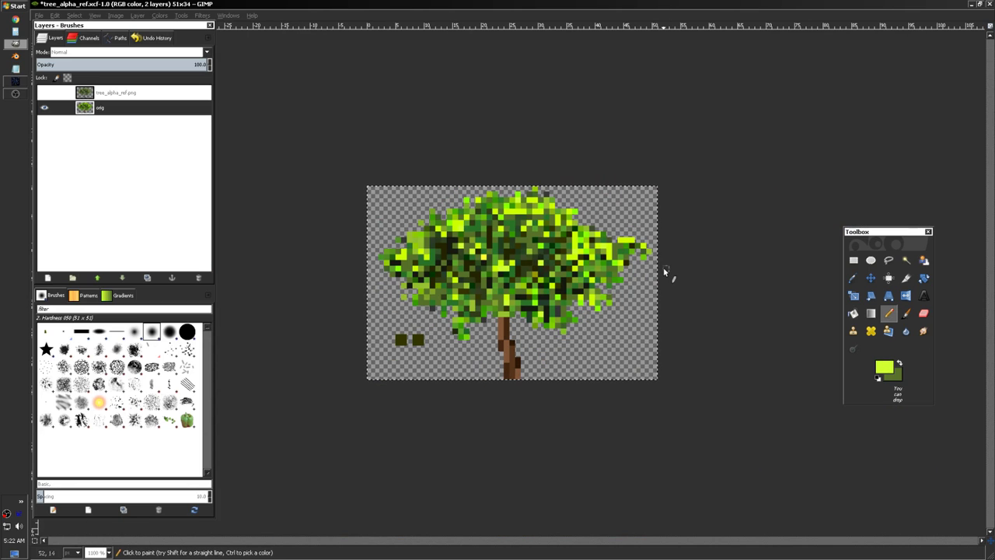
- Retouch pixels in the tree's lower-left foliage with bright green, mid green and olive green shades sampled from the leaves
key("plus")
key("plus")
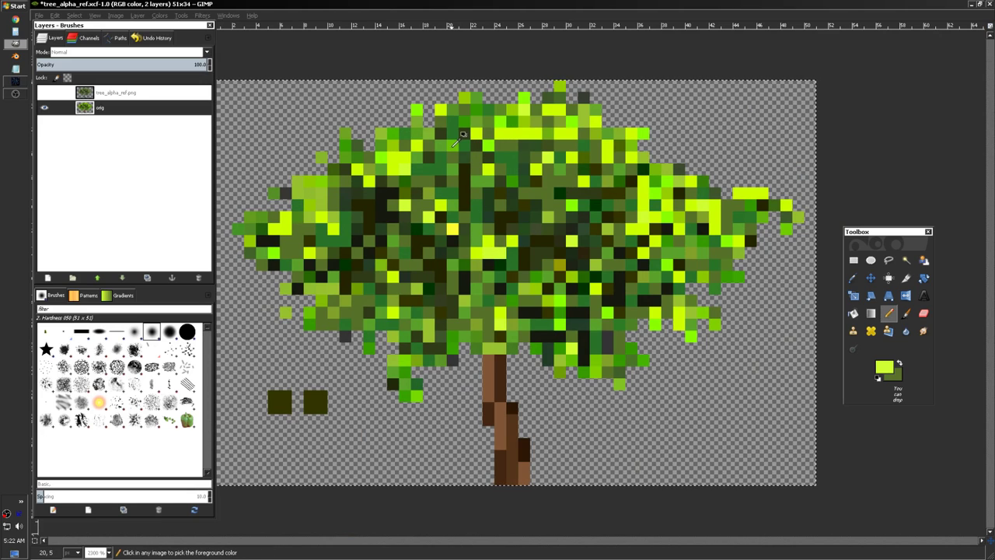
left_click(502, 112, "ctrl")
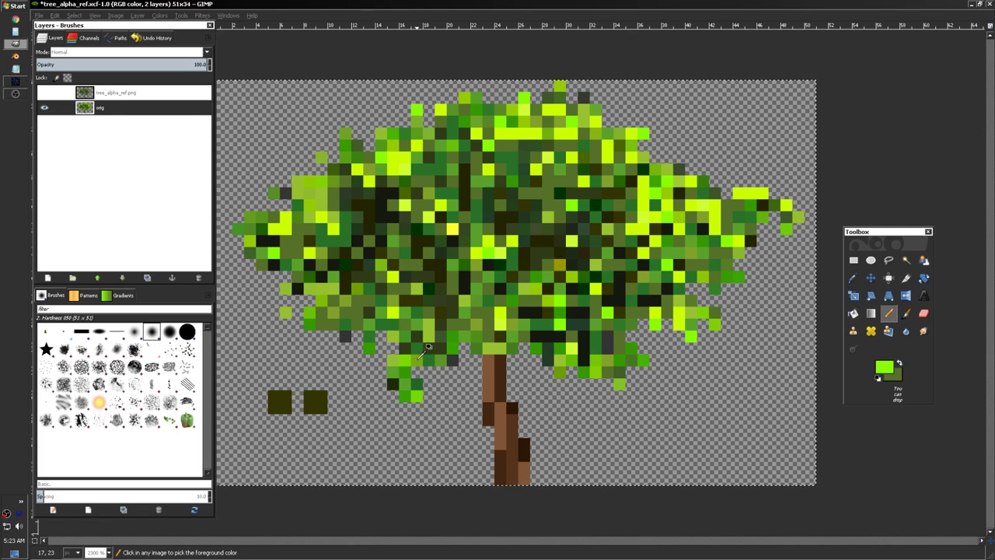
scroll(342, 320, "up", 1)
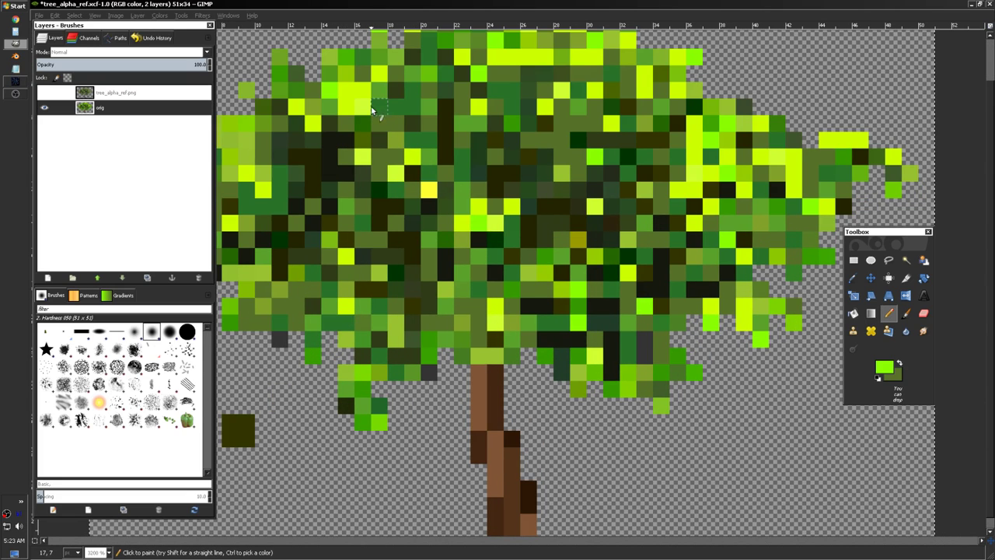
left_click(350, 55, "ctrl")
left_click(298, 296)
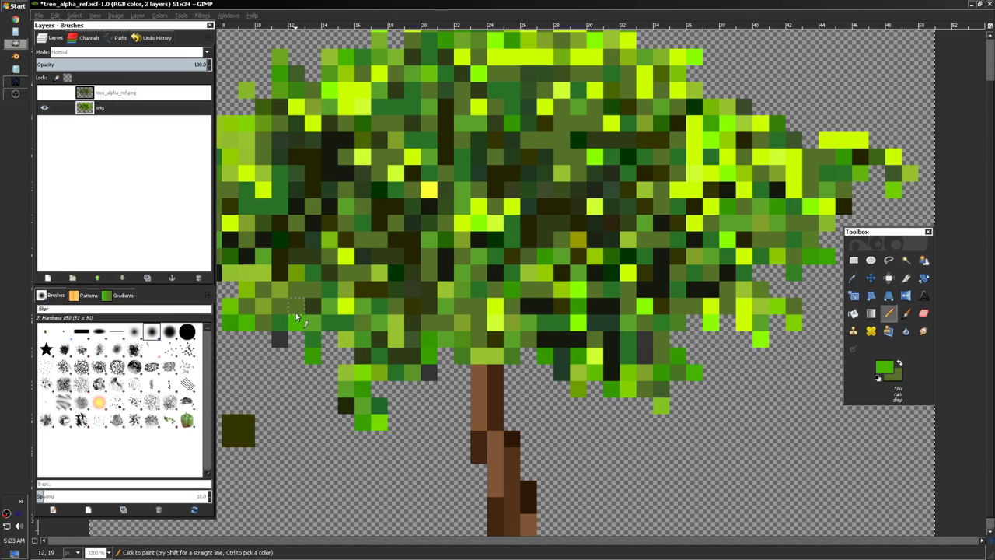
key("ctrl")
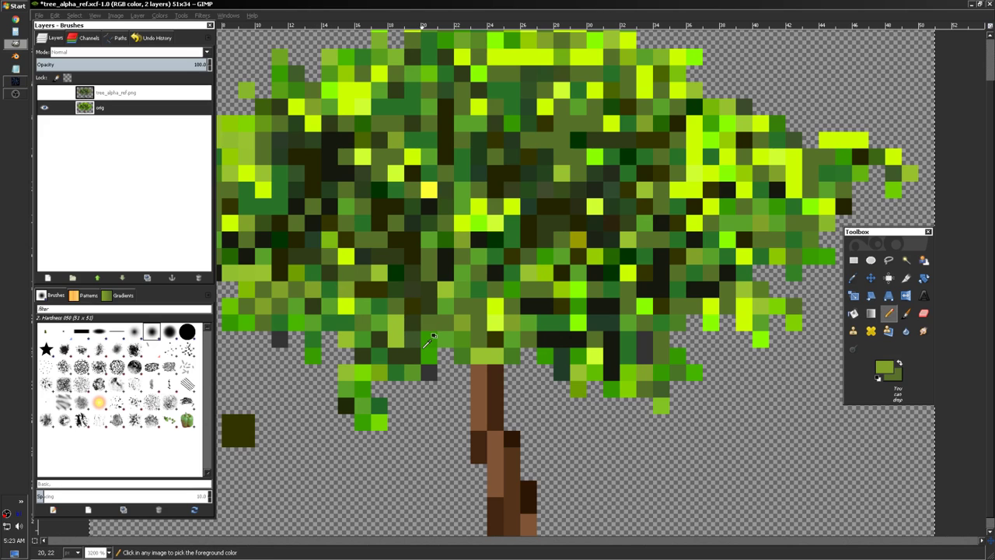
- Repaint the stray grey pixel in the lower-right foliage with a dark blue-green sampled from the neighbouring shadow
scroll(556, 359, "down", 3)
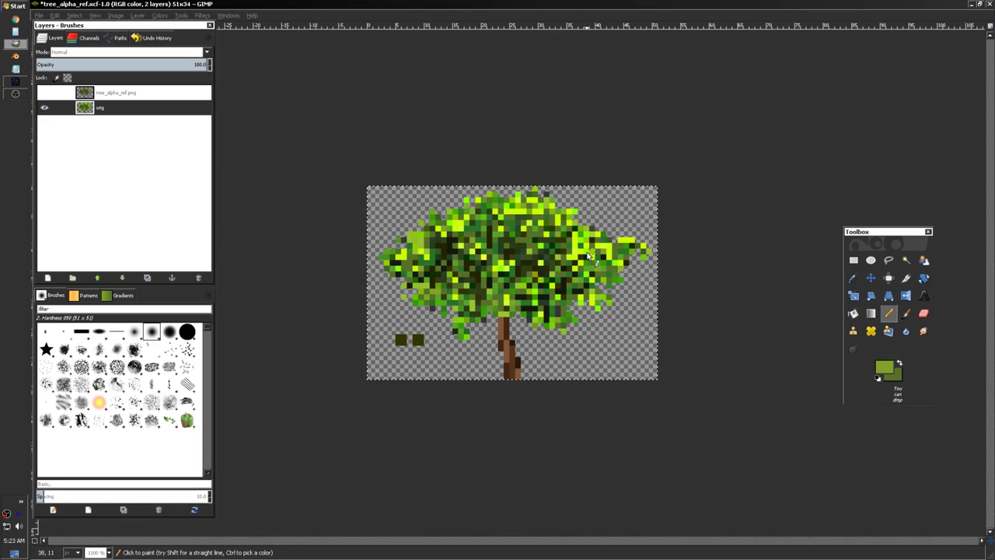
scroll(645, 237, "up", 3)
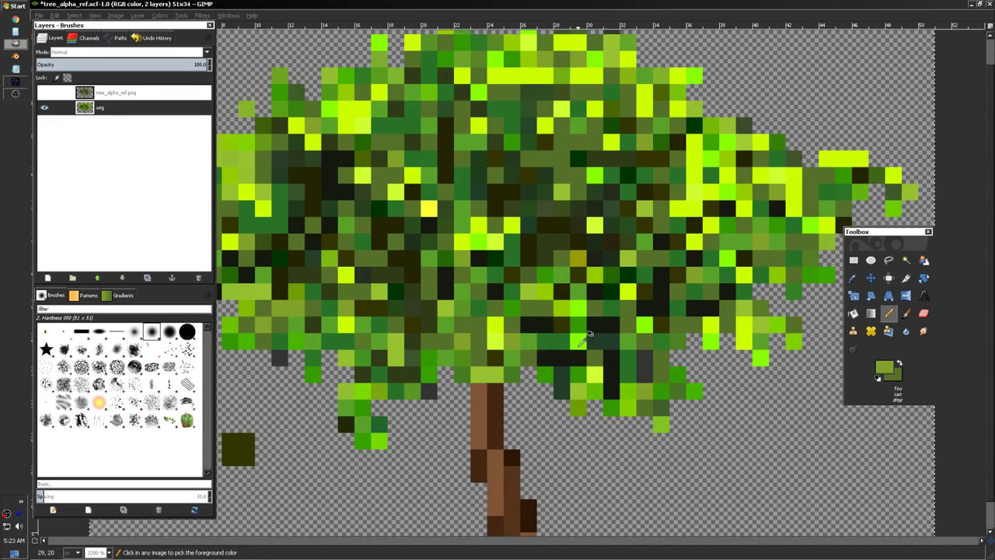
left_click(608, 336, "ctrl")
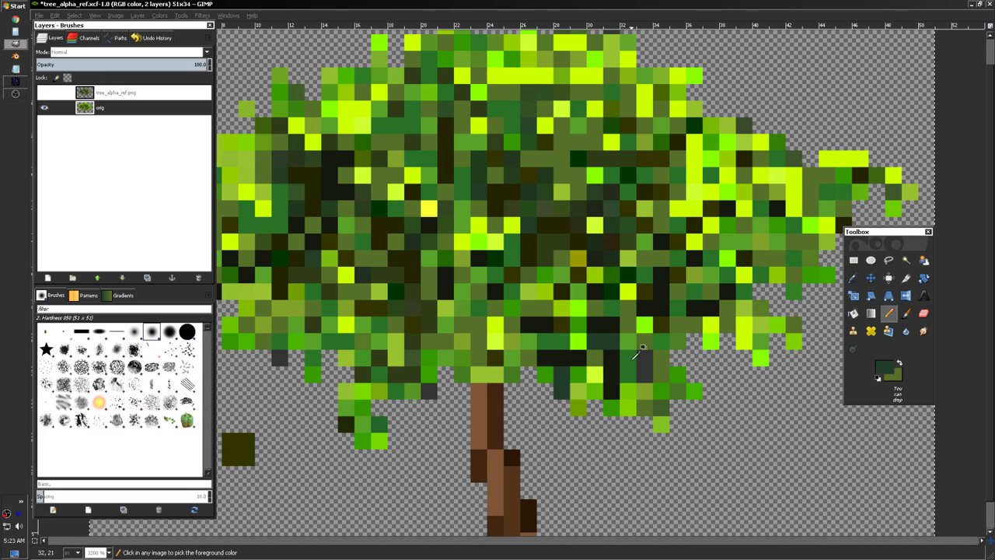
left_click(648, 364)
key("minus")
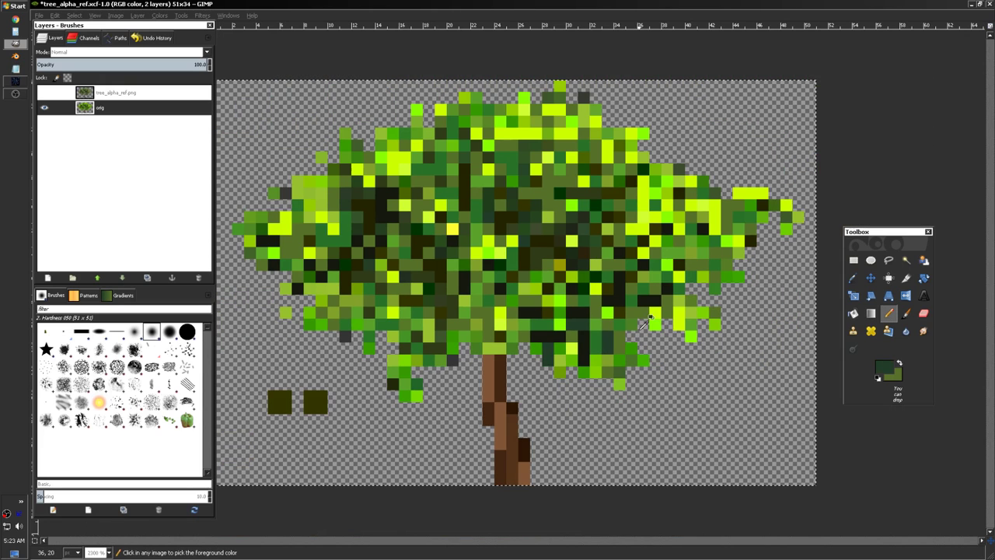
- Replace the short row of dark pixels right of the foliage's centre with sampled mid green
key("plus")
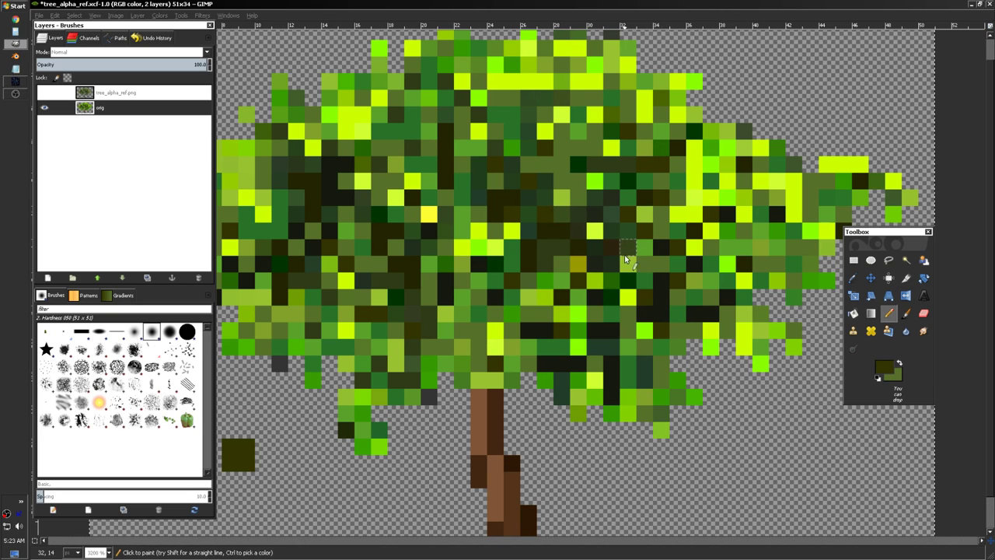
left_click(575, 326, "ctrl")
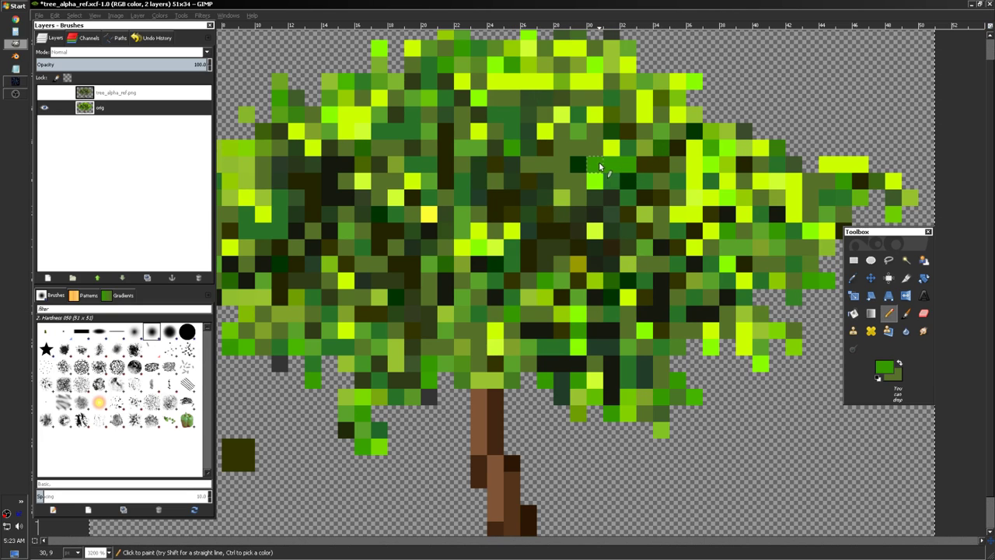
scroll(721, 166, "down", 1)
scroll(791, 225, "up", 1)
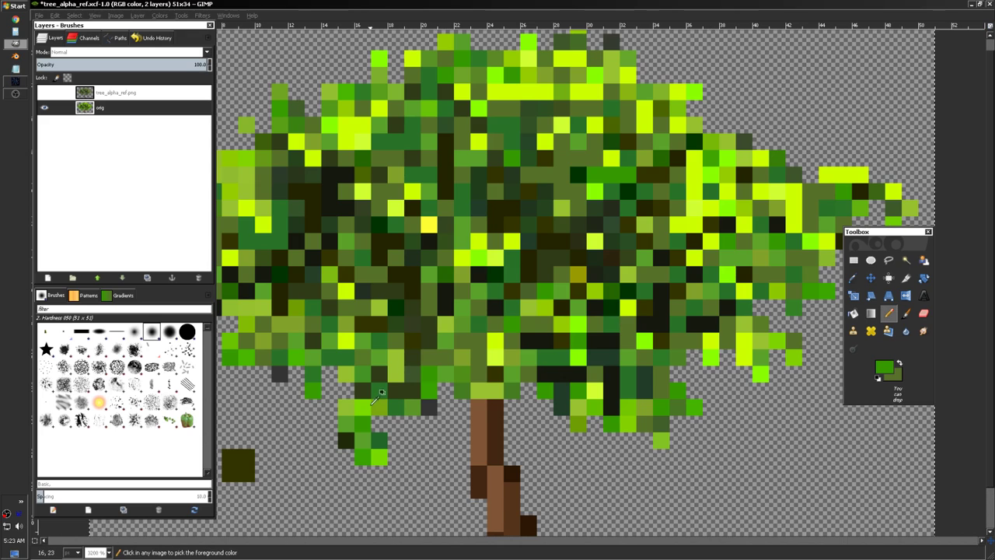
- Break up the bright yellow pixels at the foliage's right side and along its upper band with sampled light olive green
left_click(401, 367, "ctrl")
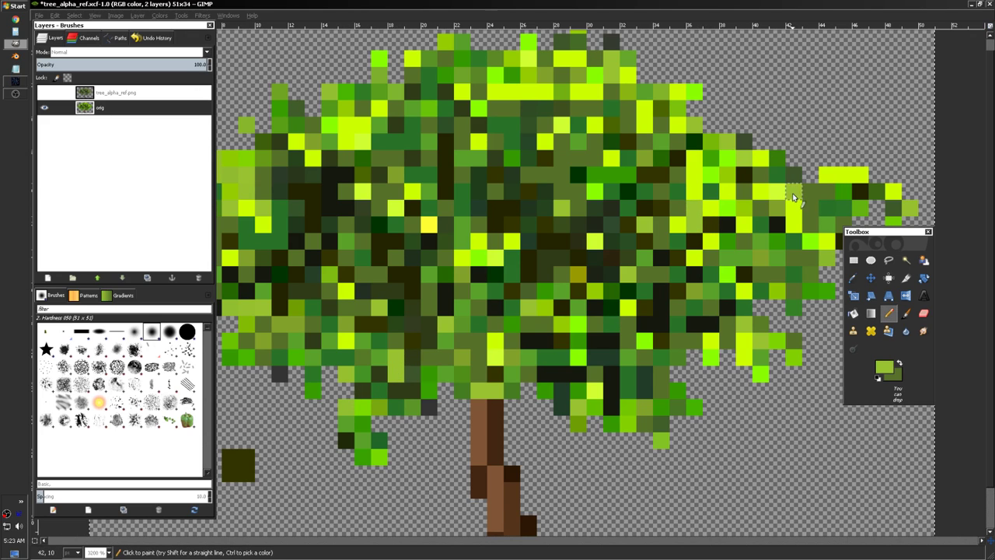
scroll(786, 108, "down", 1, "ctrl")
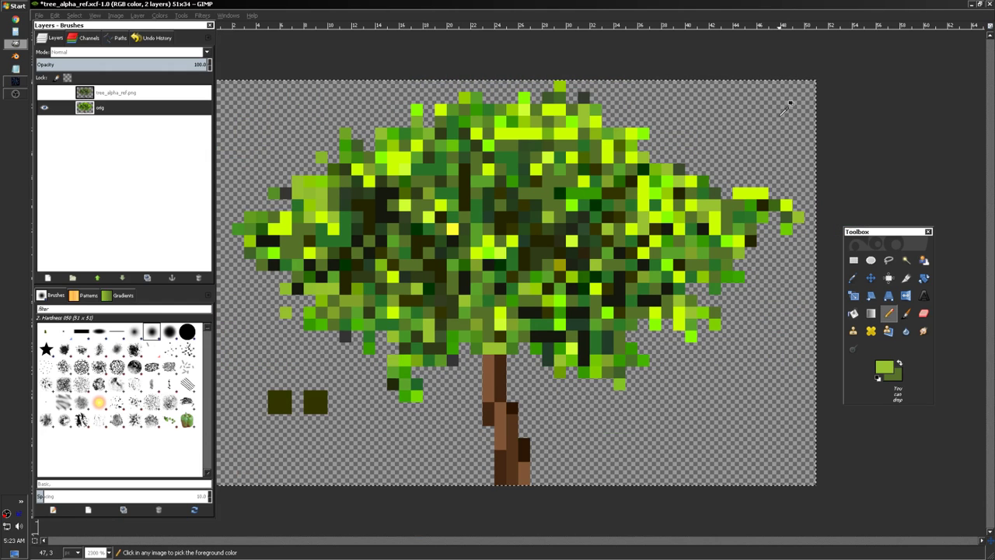
scroll(544, 124, "up", 1, "ctrl")
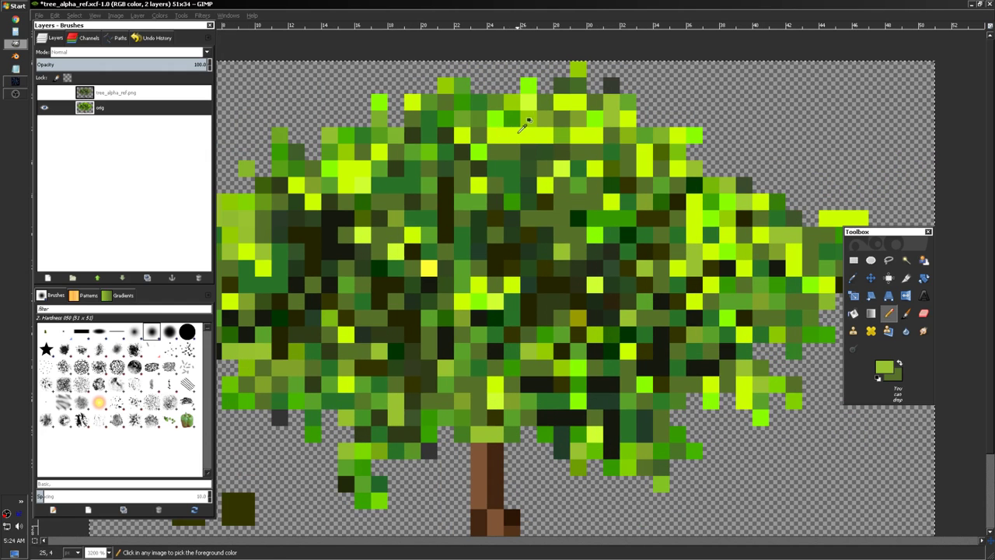
scroll(622, 155, "down", 2, "ctrl")
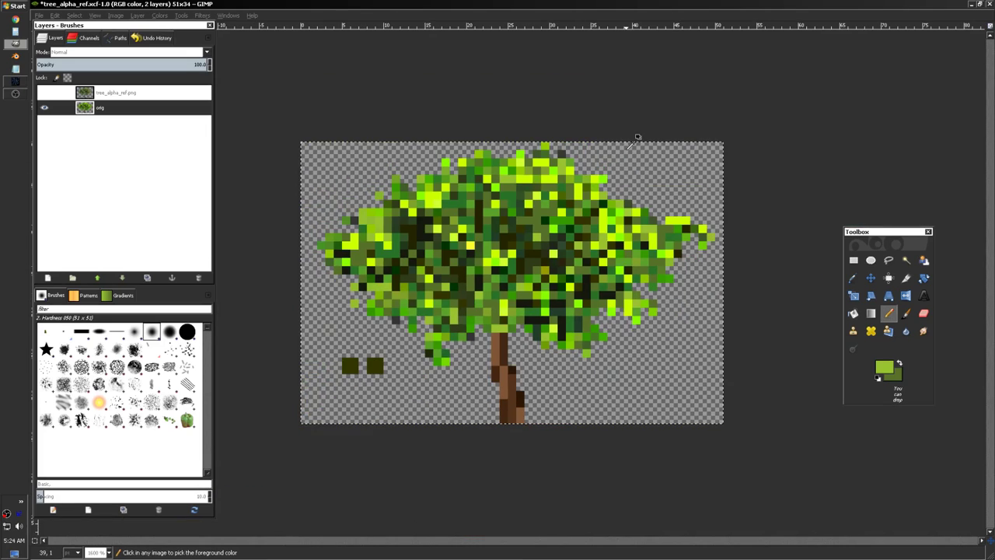
scroll(447, 194, "up", 1, "ctrl")
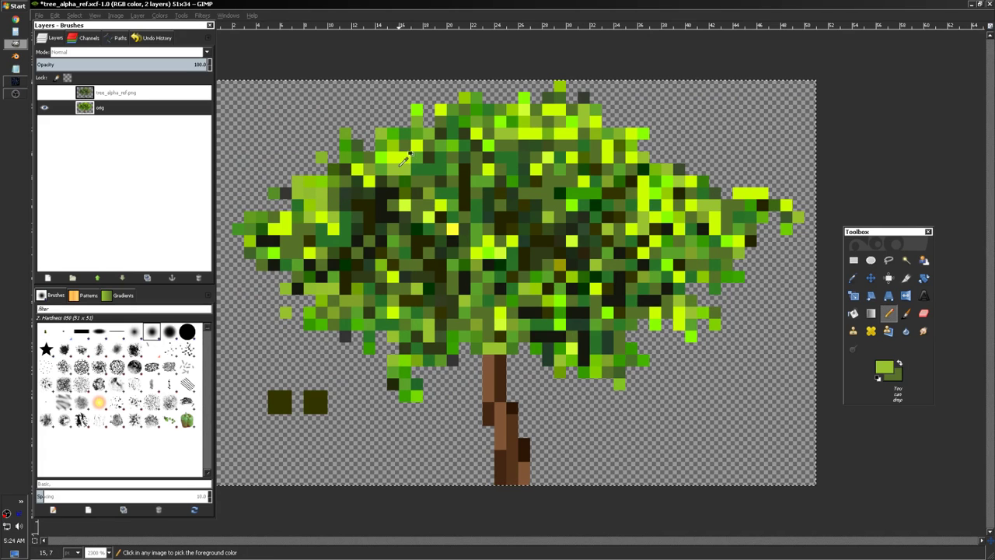
- Vary the flat light-green cluster in the left foliage with sampled mid green, yellow-green and dark olive pixels
scroll(433, 145, "up", 3)
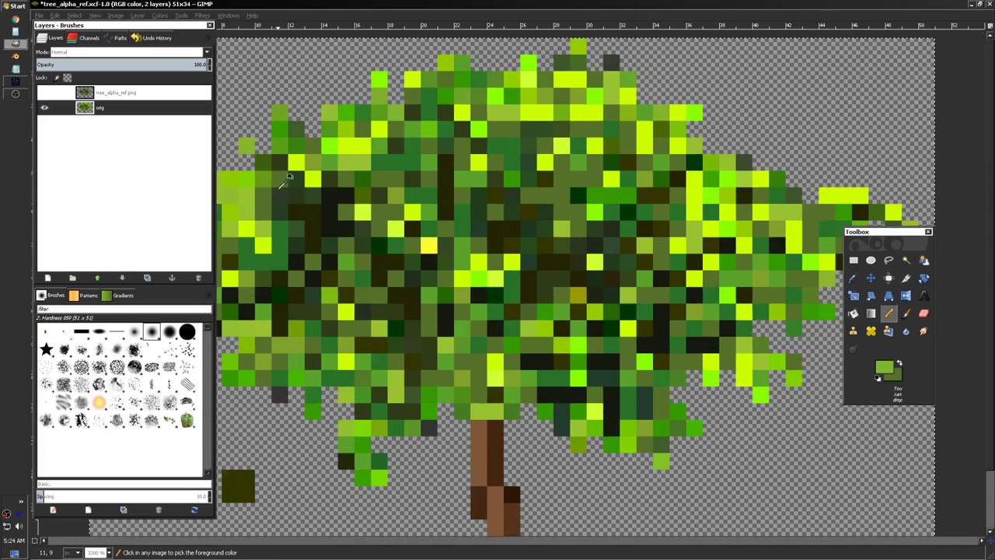
scroll(278, 177, "down", 3)
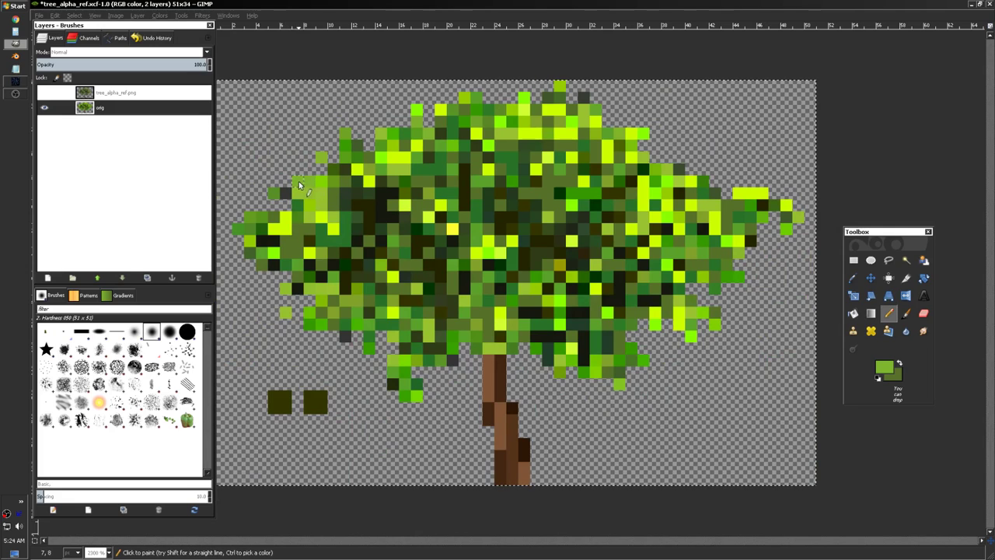
left_click_drag(318, 199, 347, 217)
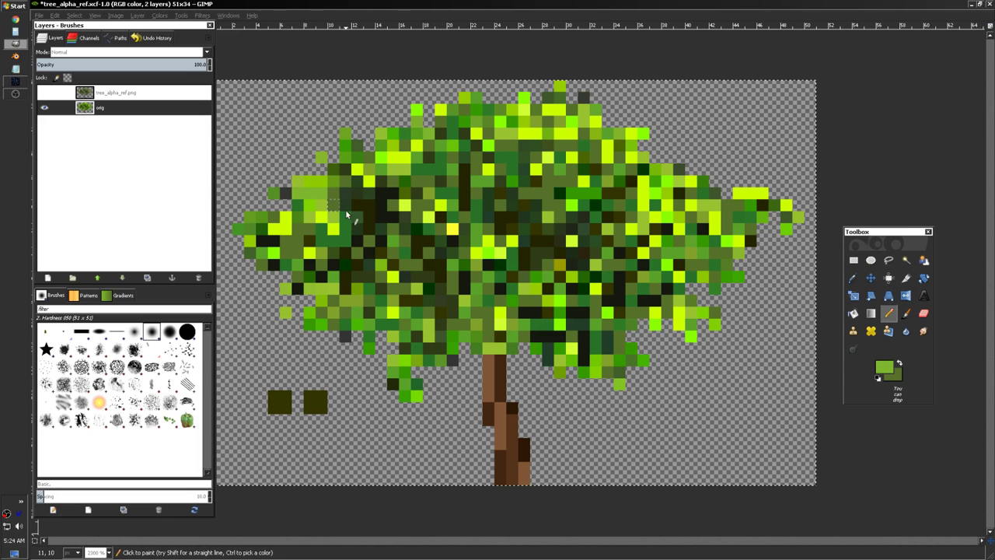
left_click(317, 183, "ctrl")
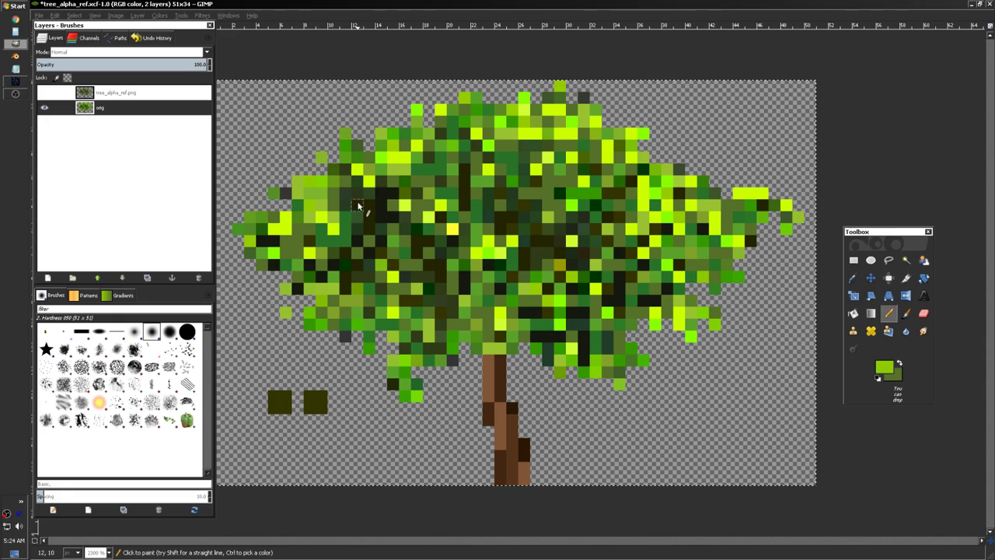
left_click(404, 186, "ctrl")
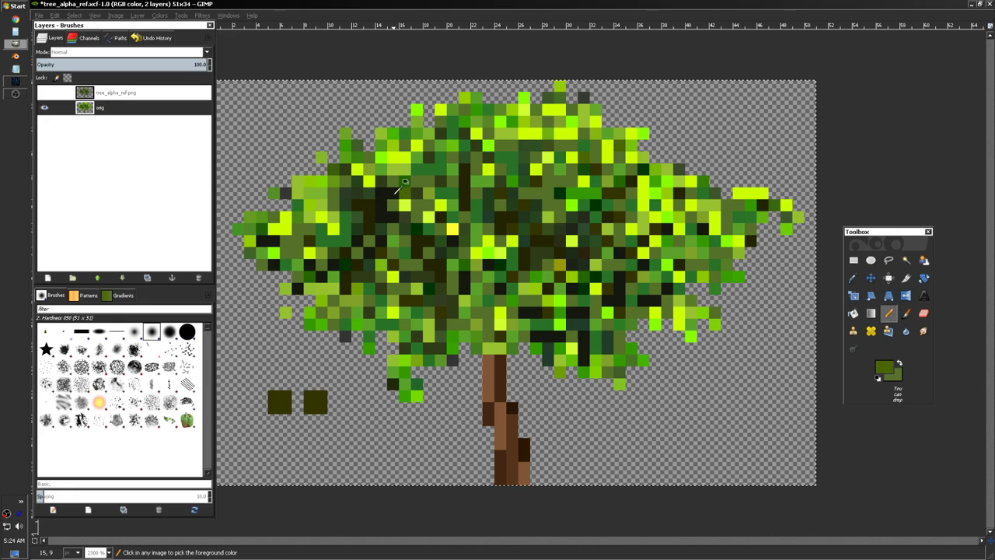
left_click(326, 201)
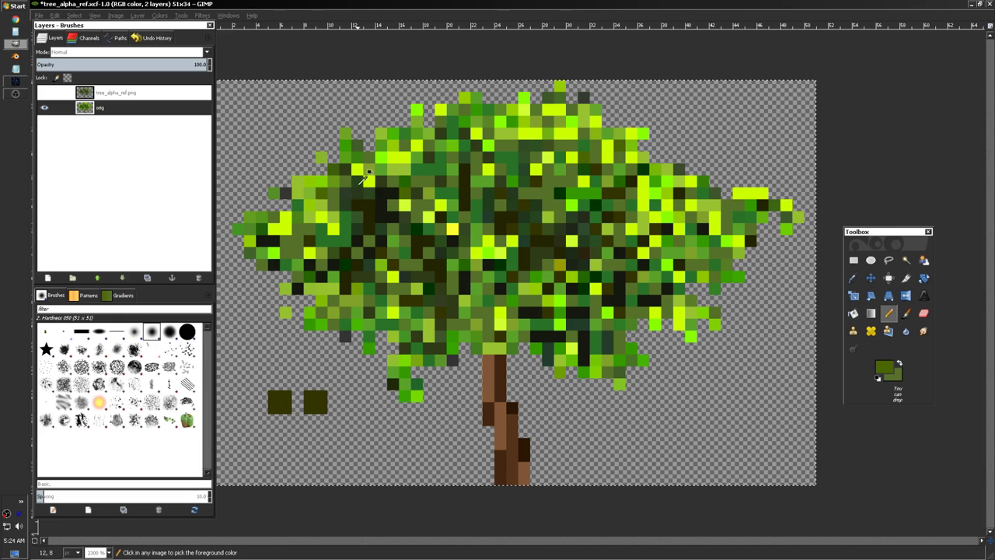
- Extend the left foliage's dark area with near-black, and retouch the lower-right shadow and crown with sampled greens
left_click(344, 196, "ctrl")
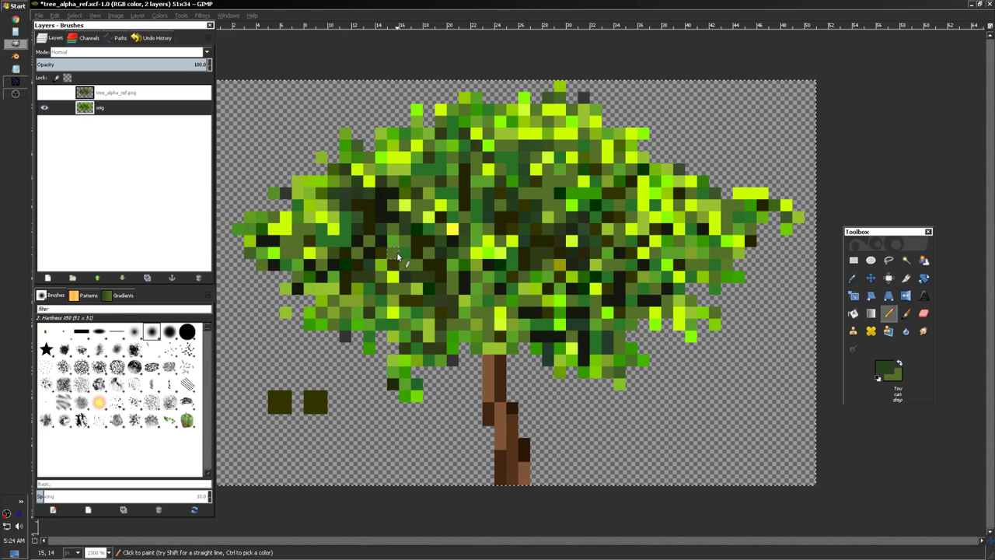
left_click(375, 210, "ctrl")
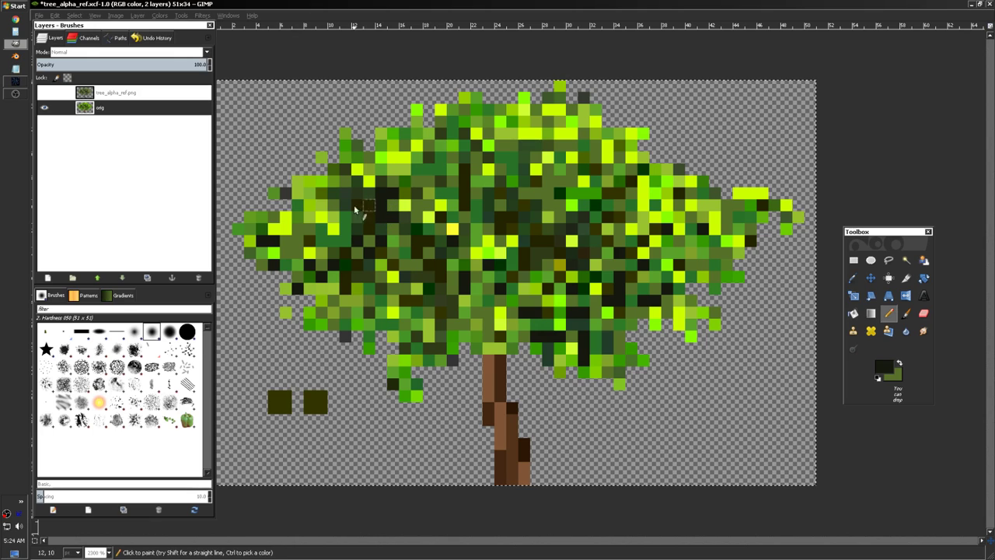
left_click(348, 198)
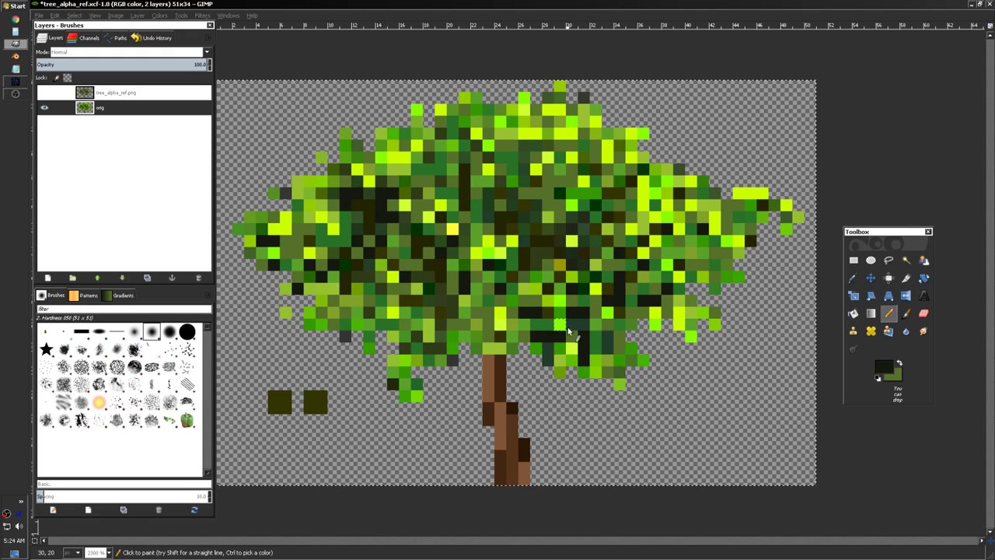
left_click(589, 313, "ctrl")
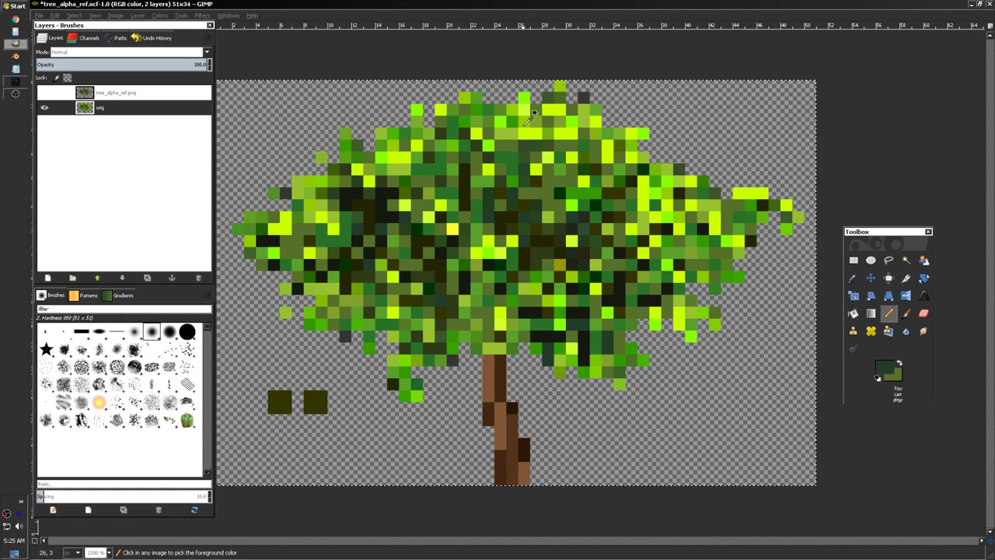
left_click(544, 125, "ctrl")
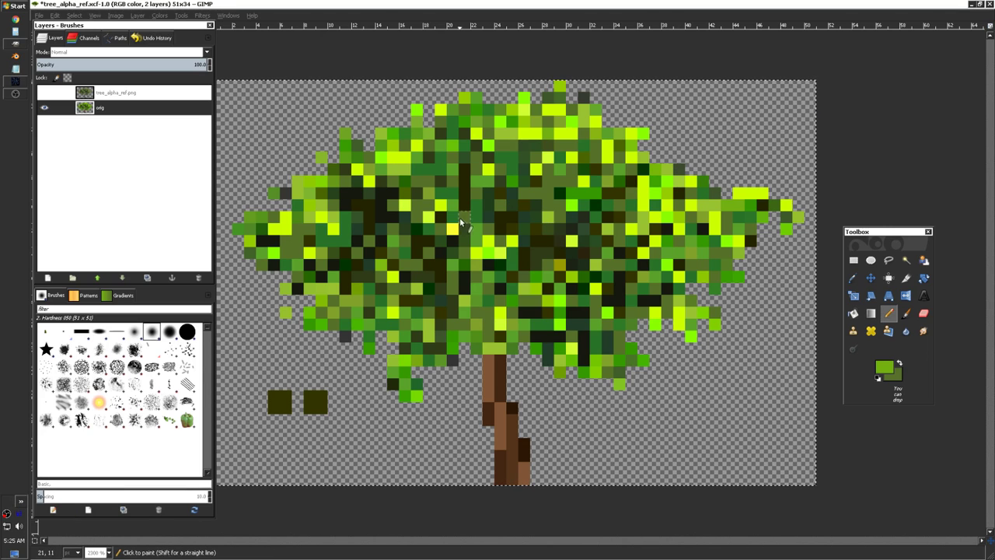
- Hide the docks to inspect the whole tree at smaller zoom levels, and bring the docks back
key("Tab")
scroll(548, 199, "down", 2)
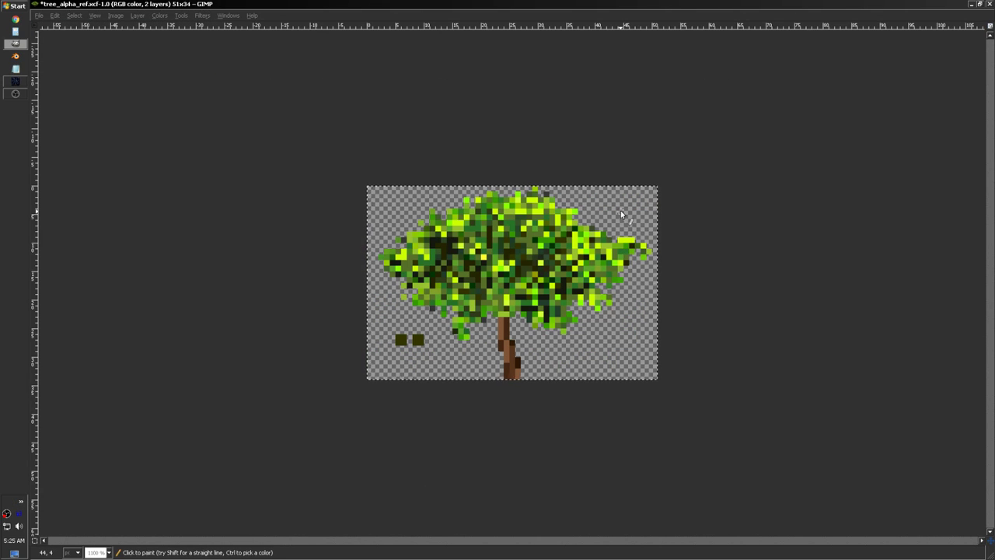
scroll(419, 289, "up", 1)
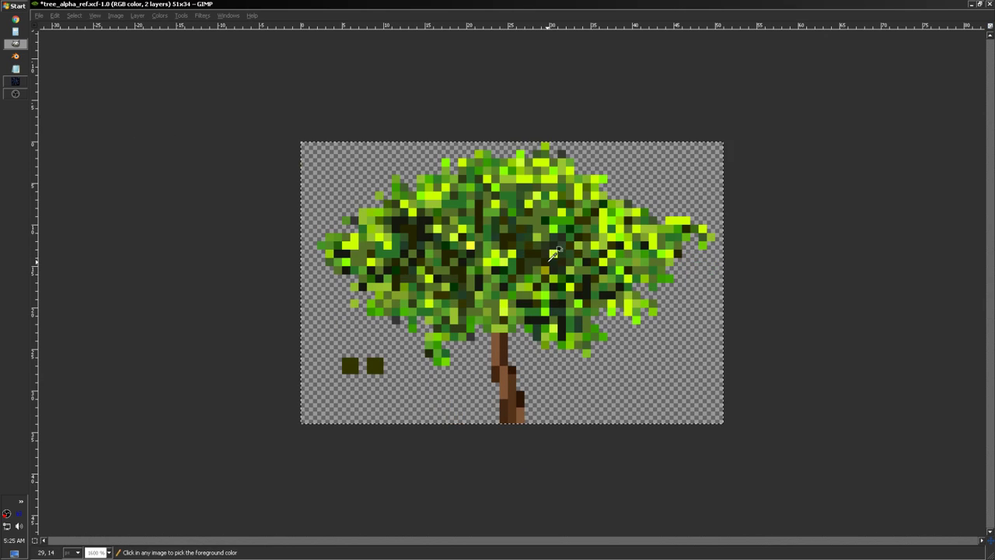
left_click(227, 15)
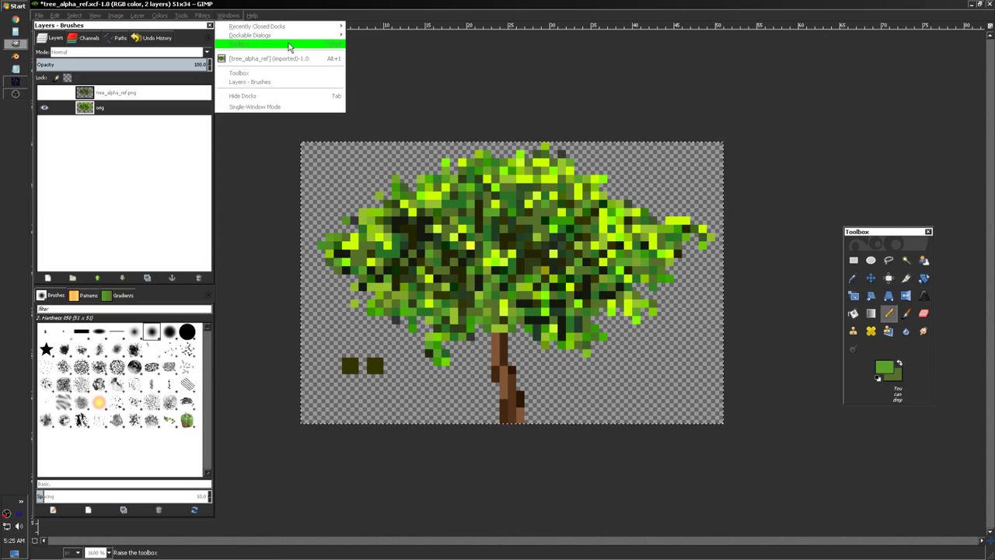
left_click(200, 29)
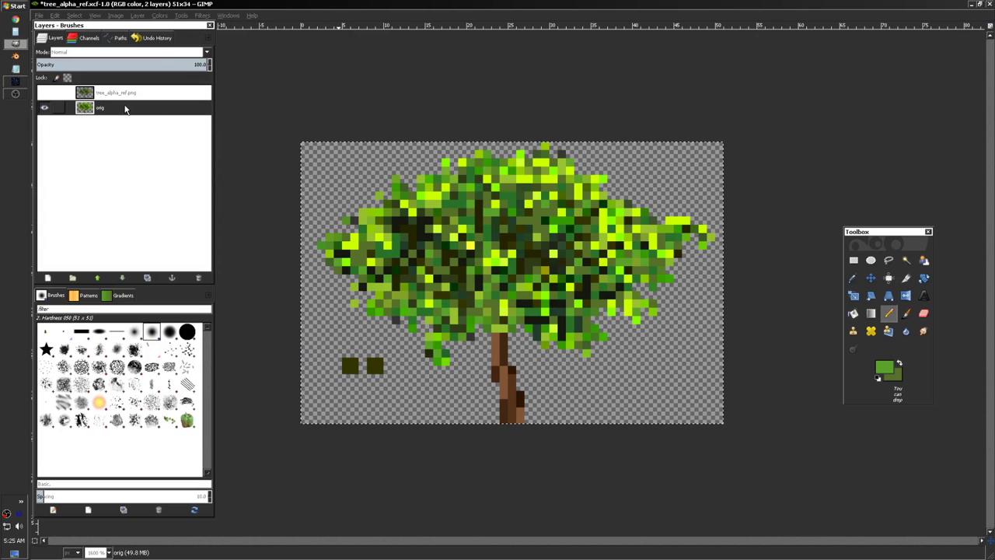
- Select the tree_alpha_ref.png layer and toggle its visibility repeatedly to compare it with the retouched orig layer
left_click(113, 93)
left_click(45, 93)
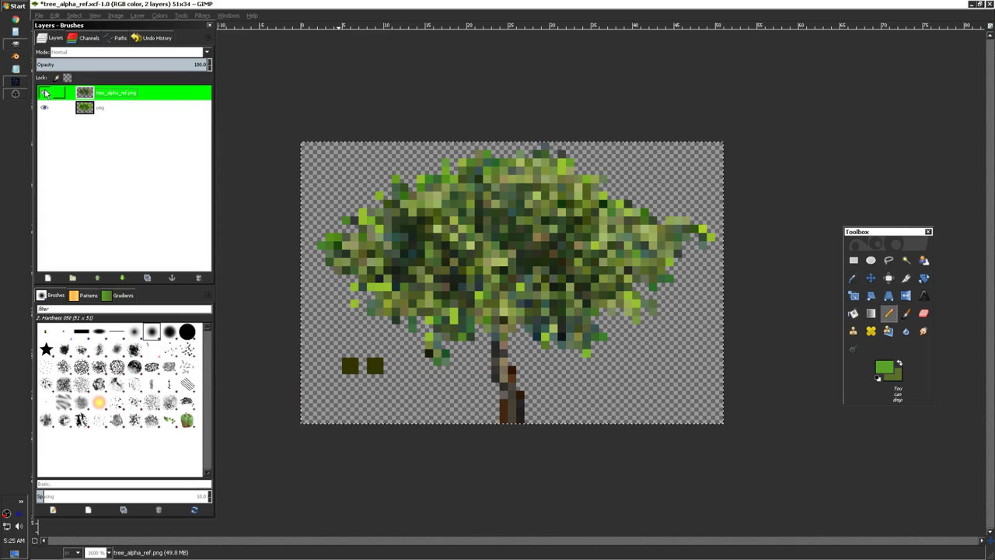
left_click(45, 93)
left_click(44, 93)
left_click(45, 93)
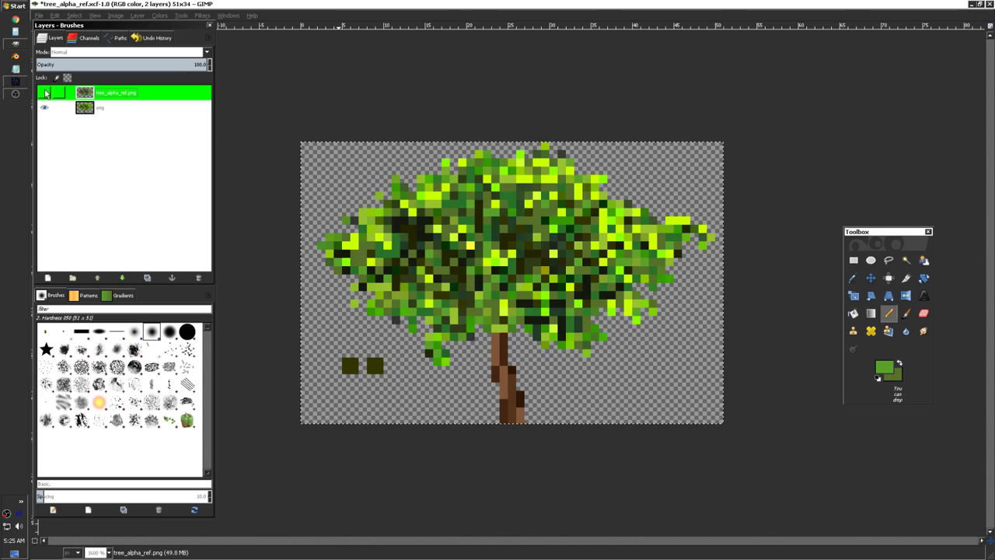
left_click(44, 93)
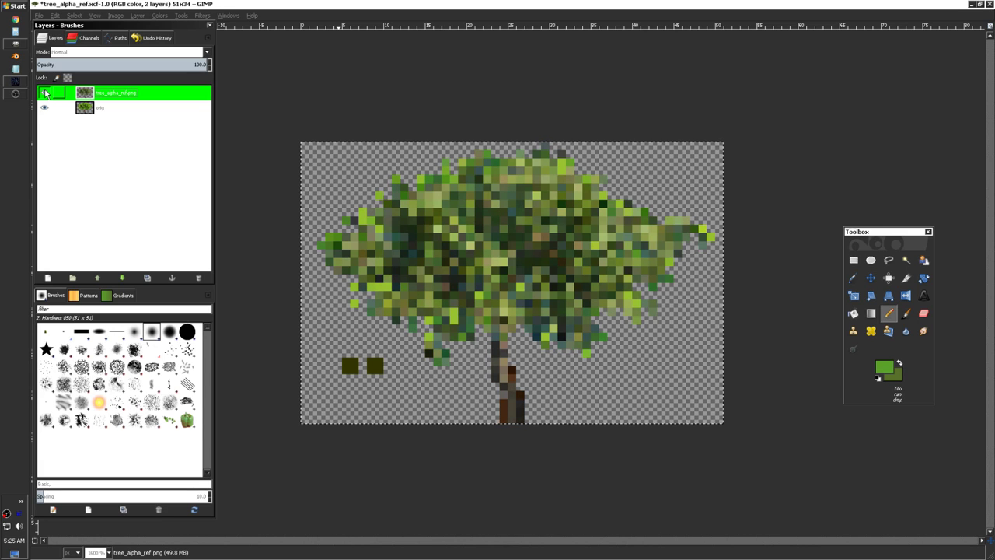
- Toggle the tree_alpha_ref.png layer to compare it with the retouched tree, and leave the reference layer hidden
left_click(44, 93)
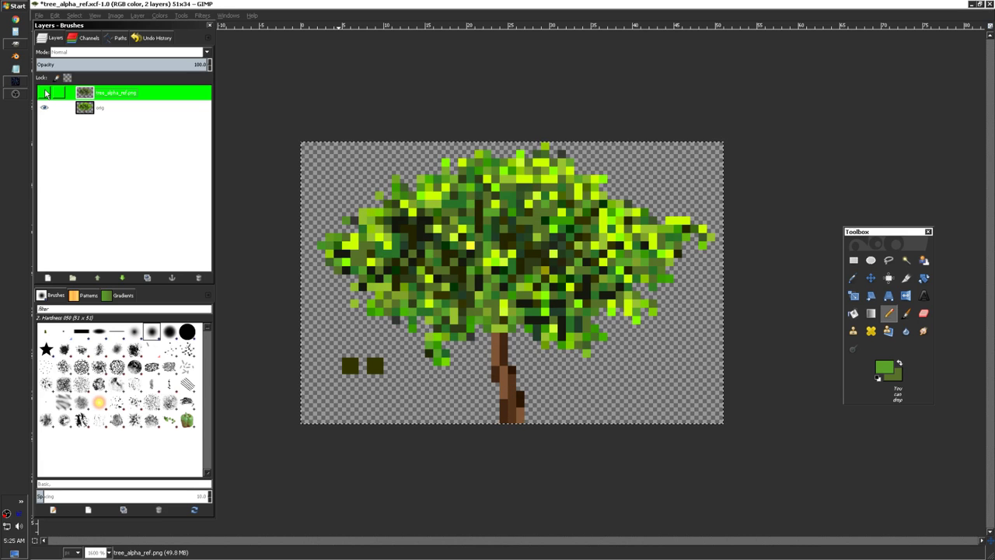
left_click(44, 94)
left_click(45, 94)
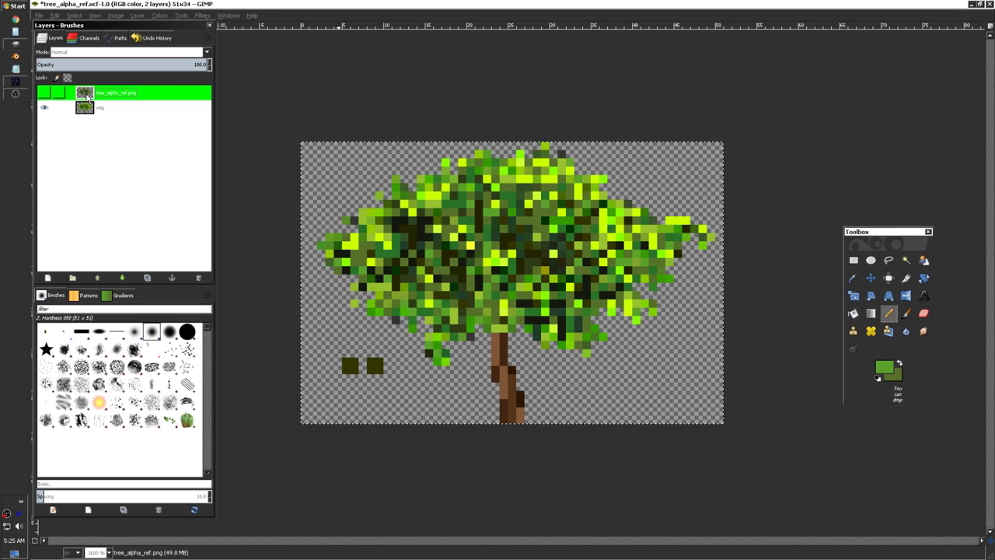
scroll(645, 278, "up", 2)
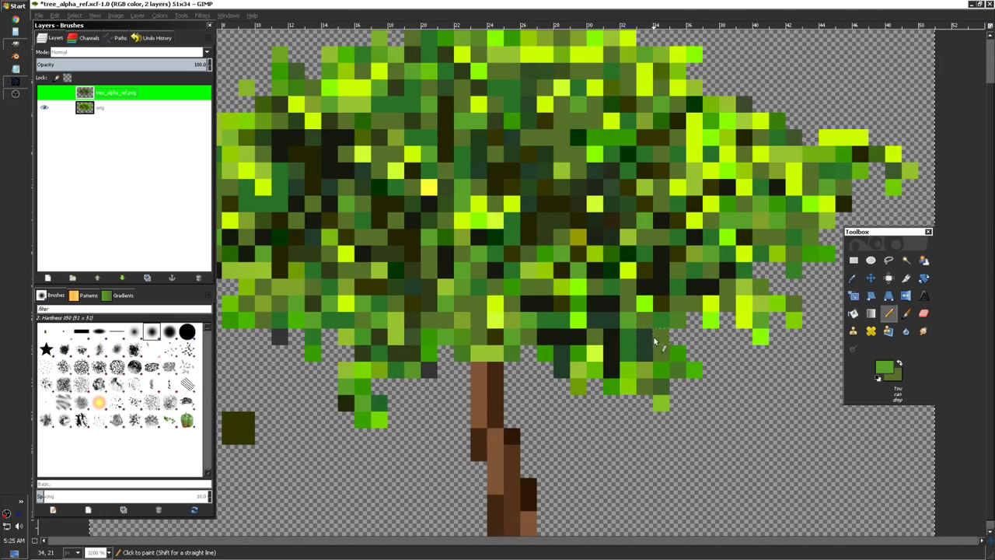
scroll(667, 343, "down", 1)
scroll(614, 324, "down", 1)
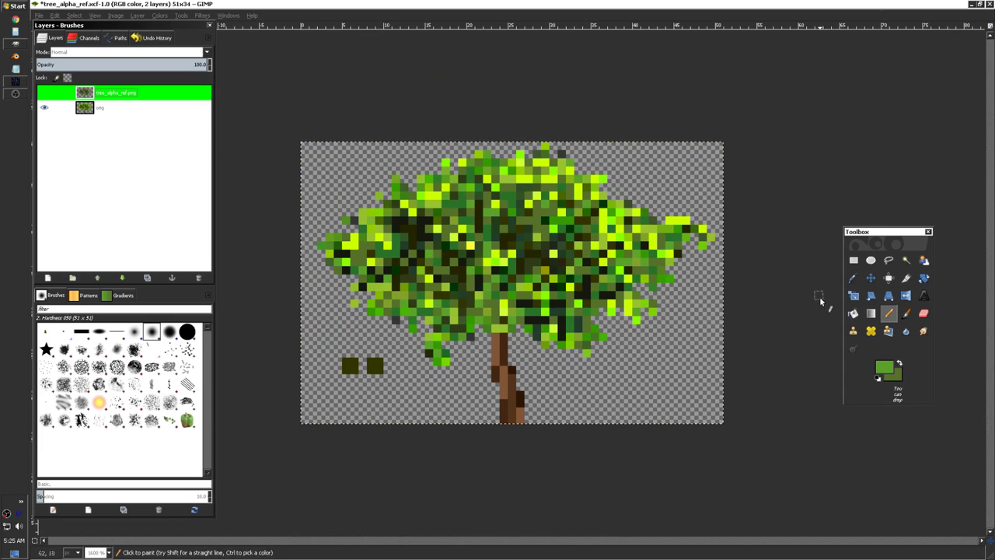
- Erase the two dark olive swatches beside the trunk on the orig layer using a rectangular selection, and clear the selection
key("r")
left_click(166, 164)
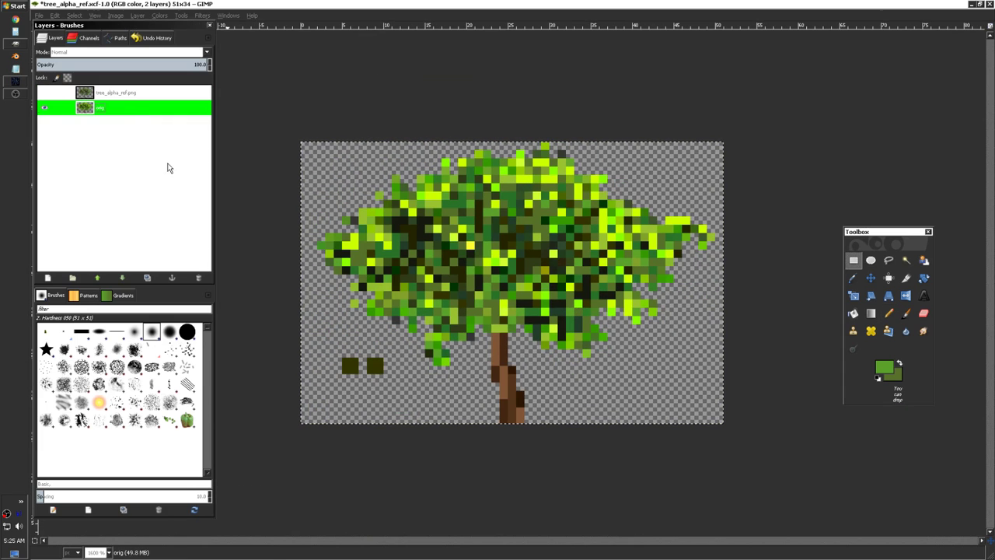
left_click_drag(384, 347, 330, 381)
key("Delete")
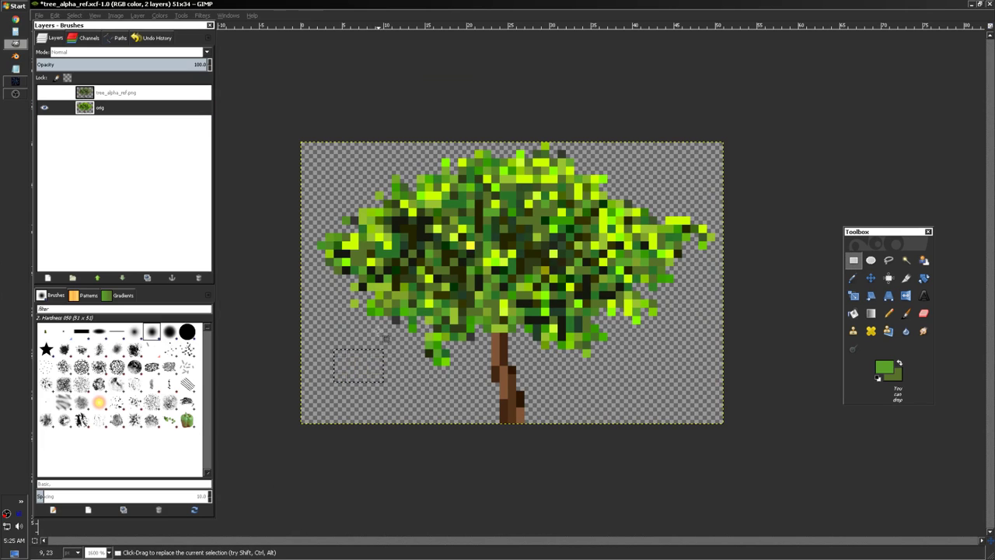
key("ctrl+shift+a")
- Set the foreground colour to sky blue 36ceff
left_click(884, 370)
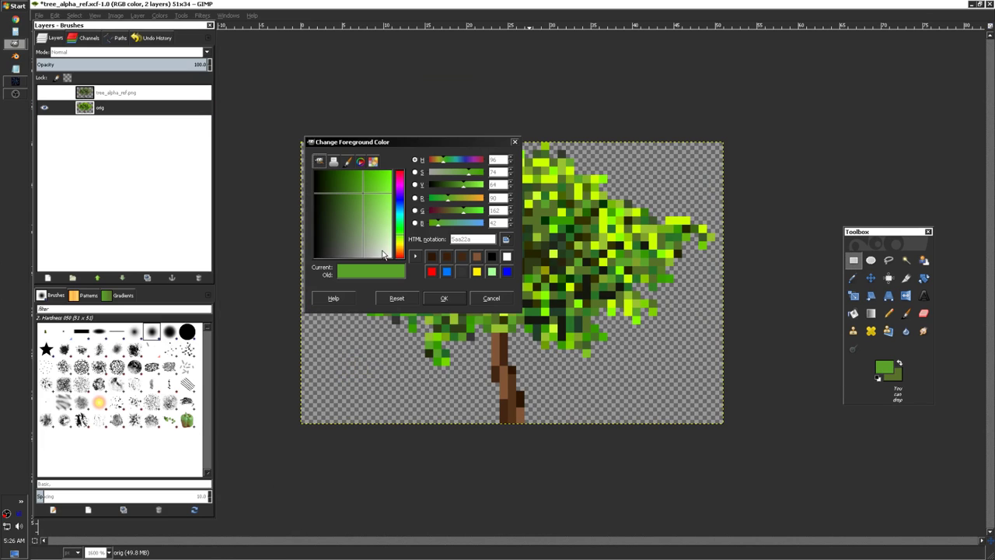
left_click_drag(380, 214, 423, 173)
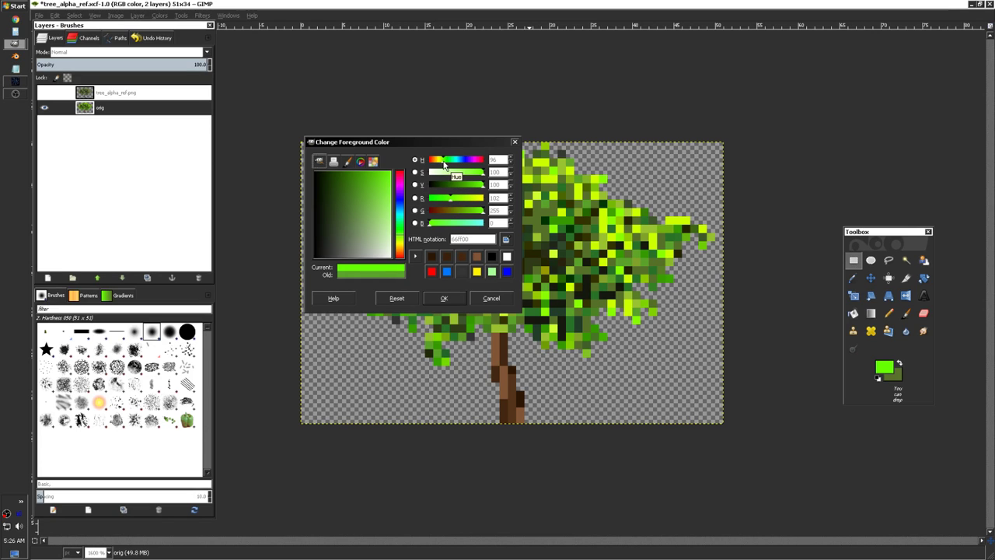
left_click_drag(444, 164, 436, 166)
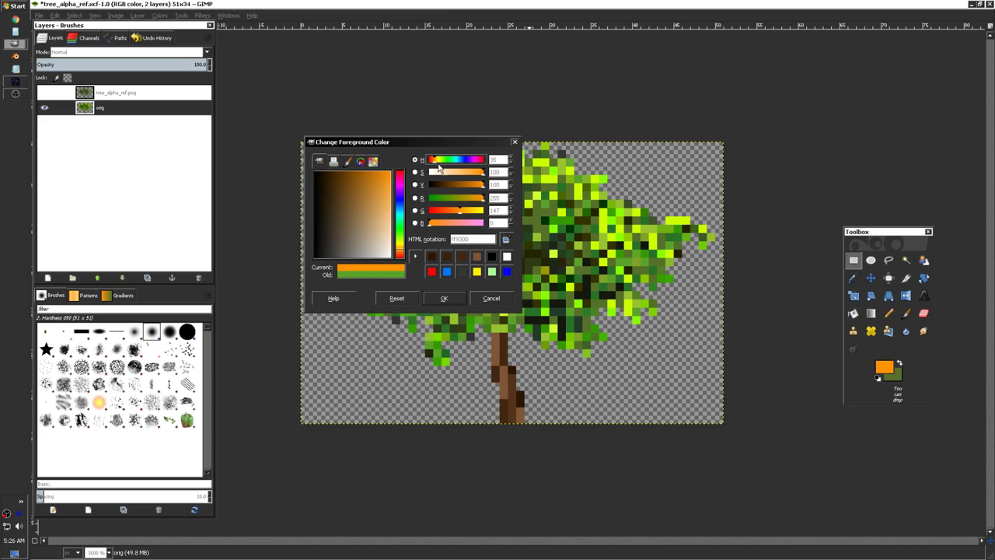
left_click_drag(437, 165, 443, 165)
left_click_drag(460, 165, 463, 164)
left_click_drag(389, 228, 475, 213)
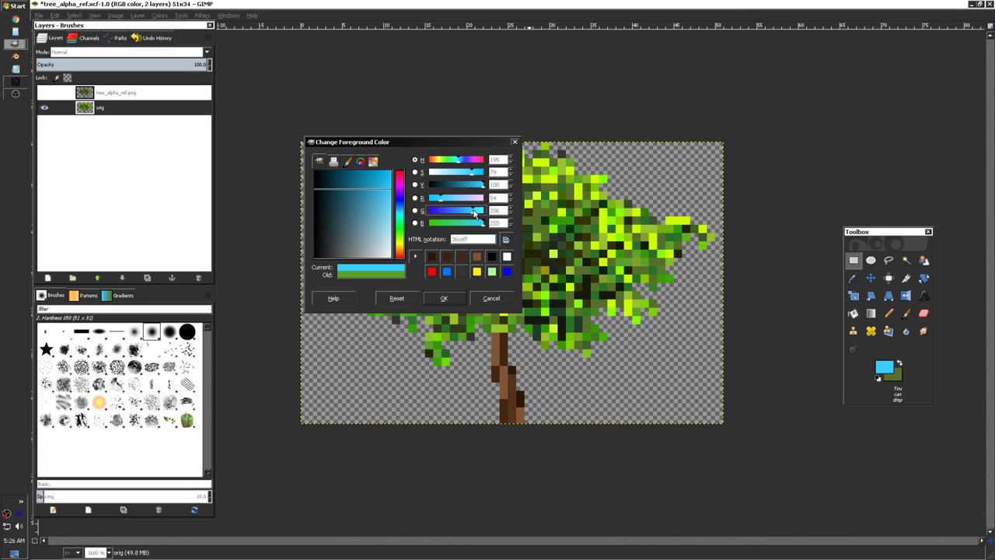
left_click(445, 299)
- Add a new transparent layer, place it beneath the orig layer, and bucket-fill it with the sky blue foreground colour
key("shift+b")
key("minus")
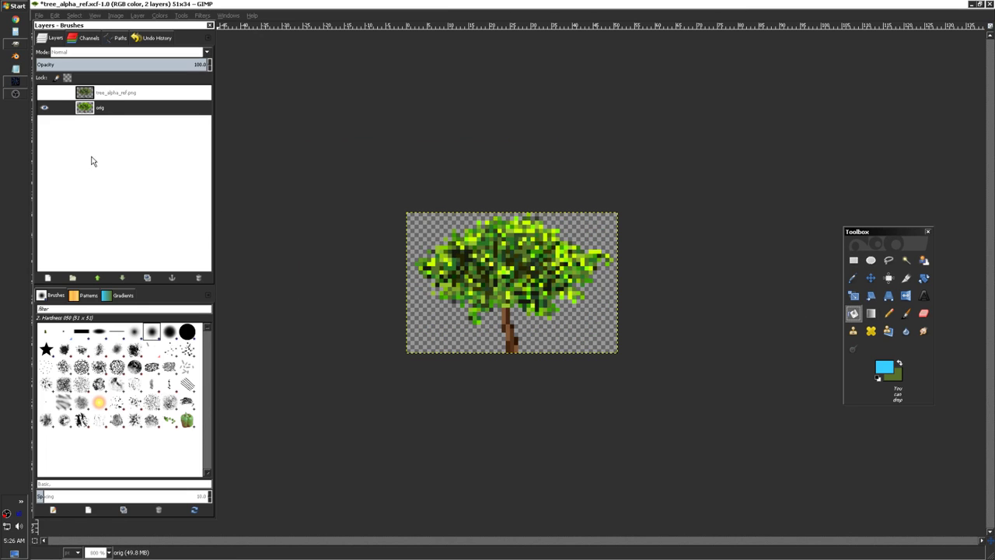
double_click(95, 172)
left_click(106, 356)
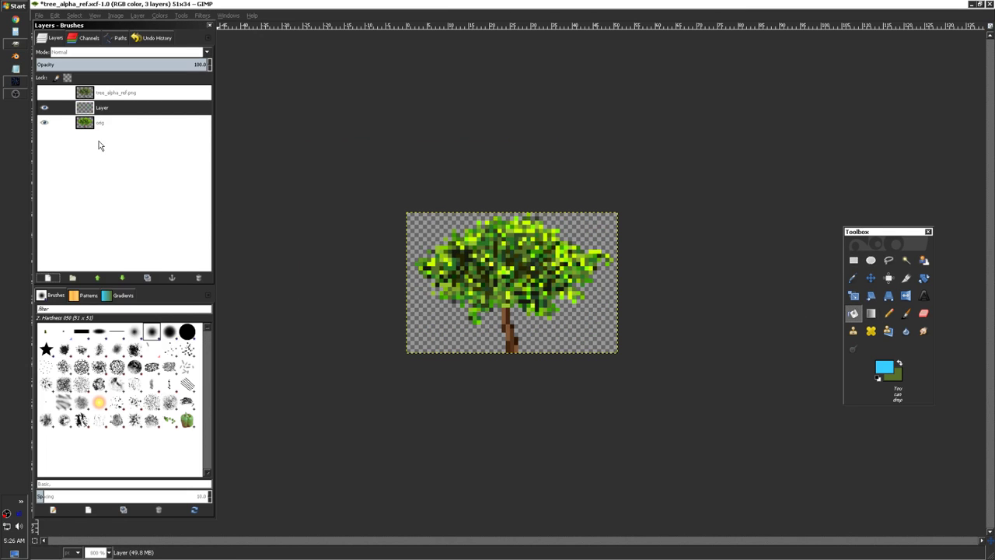
left_click_drag(100, 109, 104, 132)
left_click(465, 331)
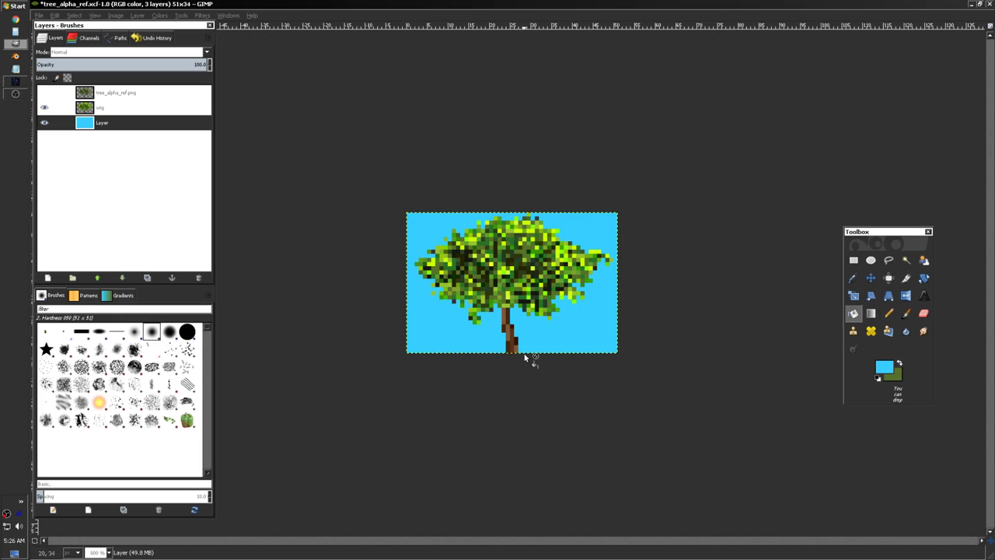
- Inspect the tree against the blue background at several smaller and larger zoom levels
key("minus")
key("minus")
key("plus")
key("plus")
key("plus")
key("plus")
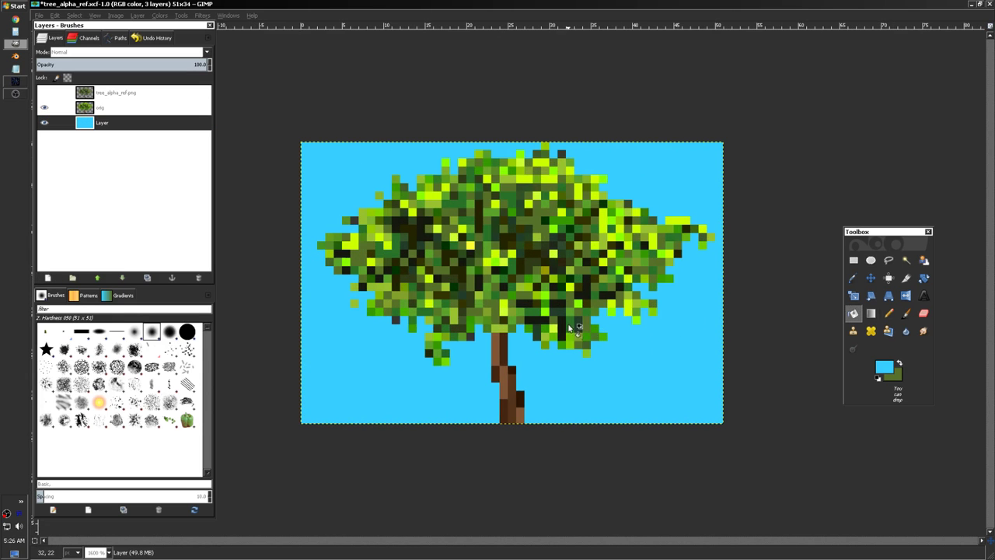
key("plus")
key("minus")
- Start exporting the image to the Desktop as tree_sprite.png, checking the list of available file types
left_click(39, 16)
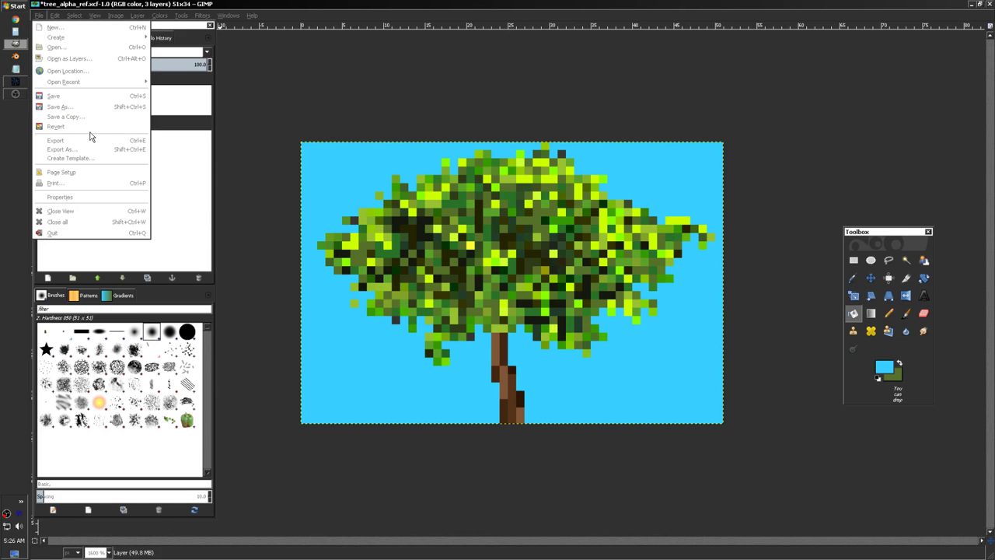
left_click(70, 151)
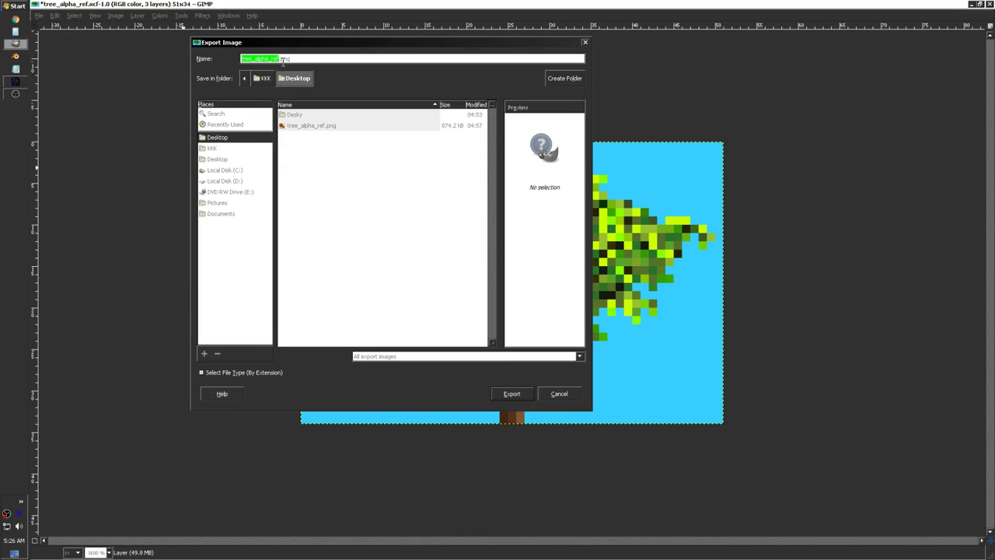
left_click_drag(280, 59, 253, 59)
type("sprit")
left_click(261, 373)
scroll(264, 318, "down", 2)
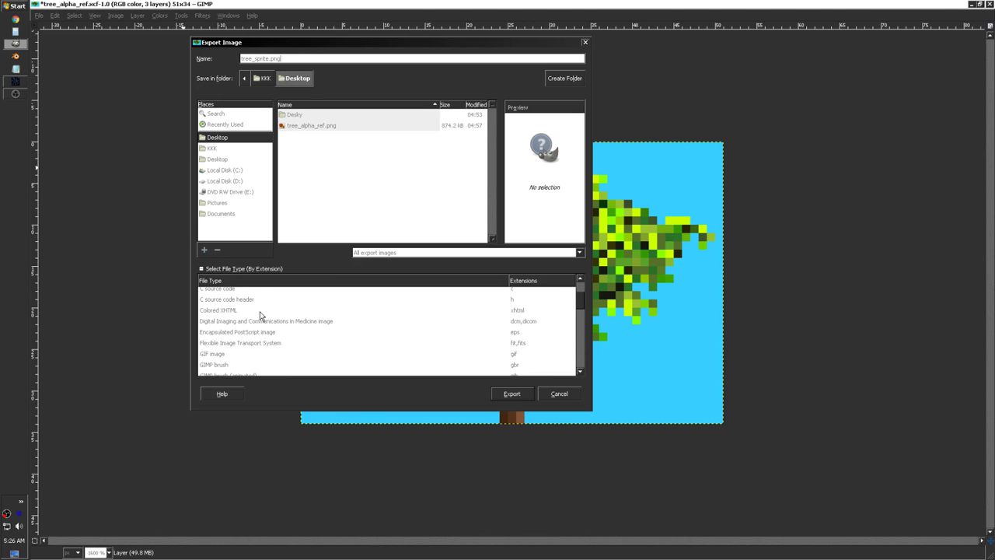
scroll(256, 323, "down", 2)
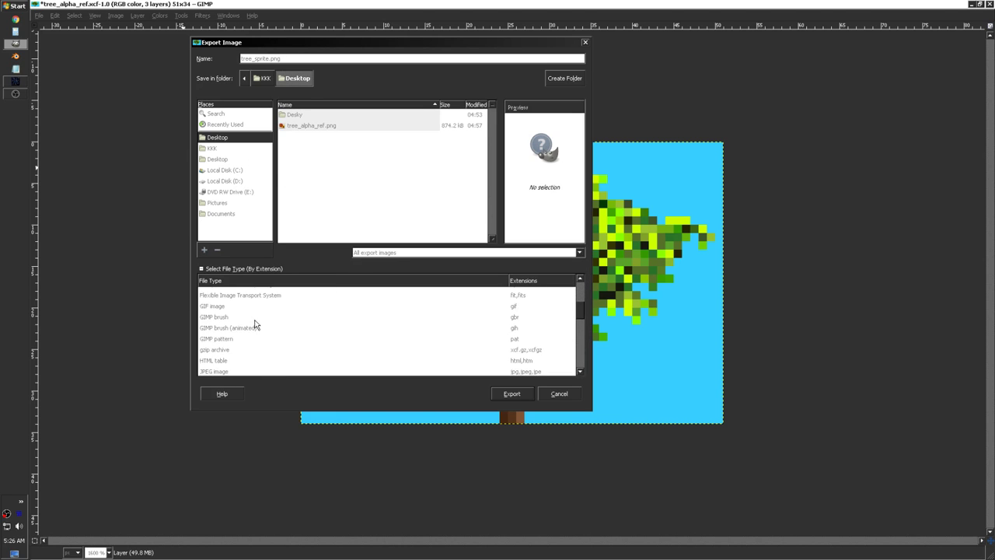
scroll(255, 325, "down", 5)
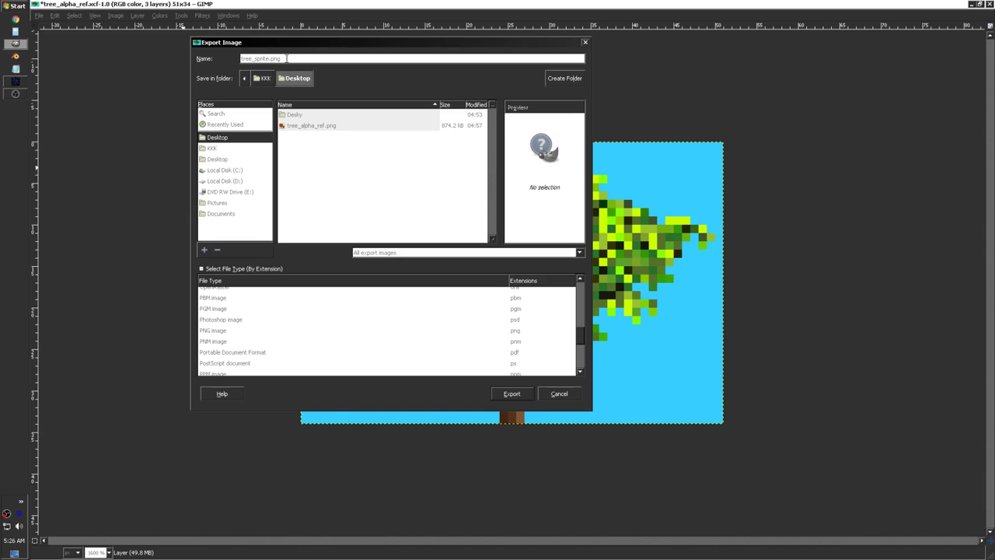
left_click(515, 394)
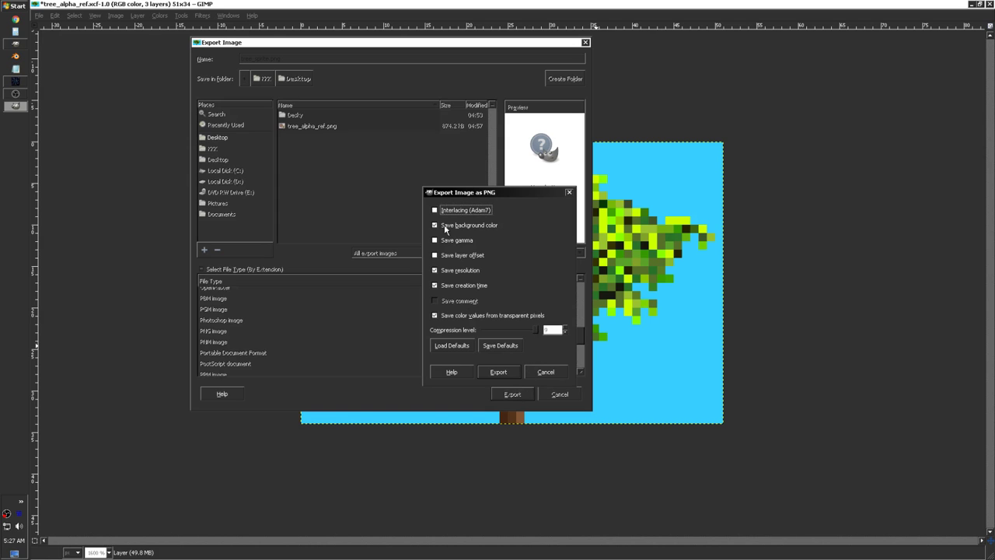
- Try to move the Export Image window aside and close it to reach the PNG options
left_click(511, 395)
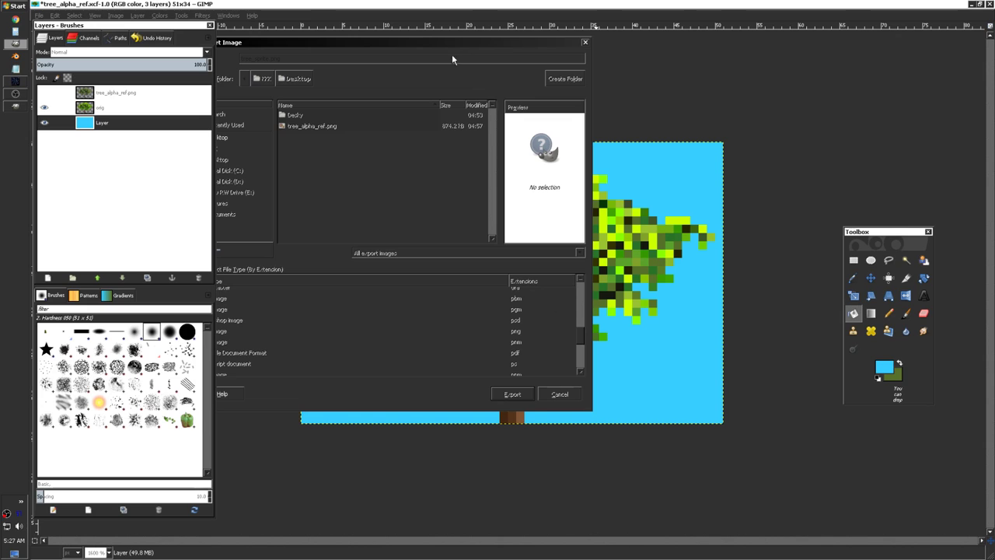
left_click_drag(481, 38, 596, 39)
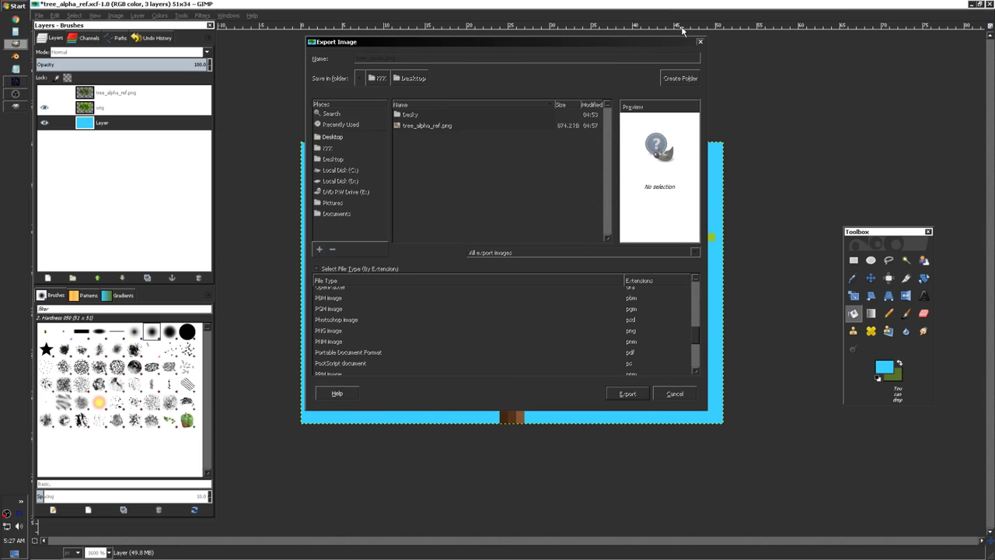
left_click(16, 83)
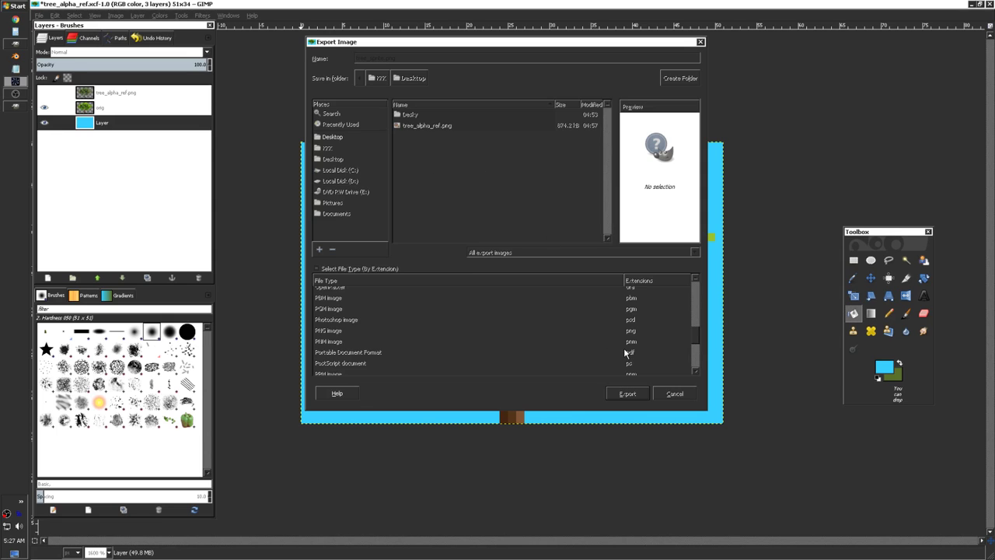
left_click(663, 396)
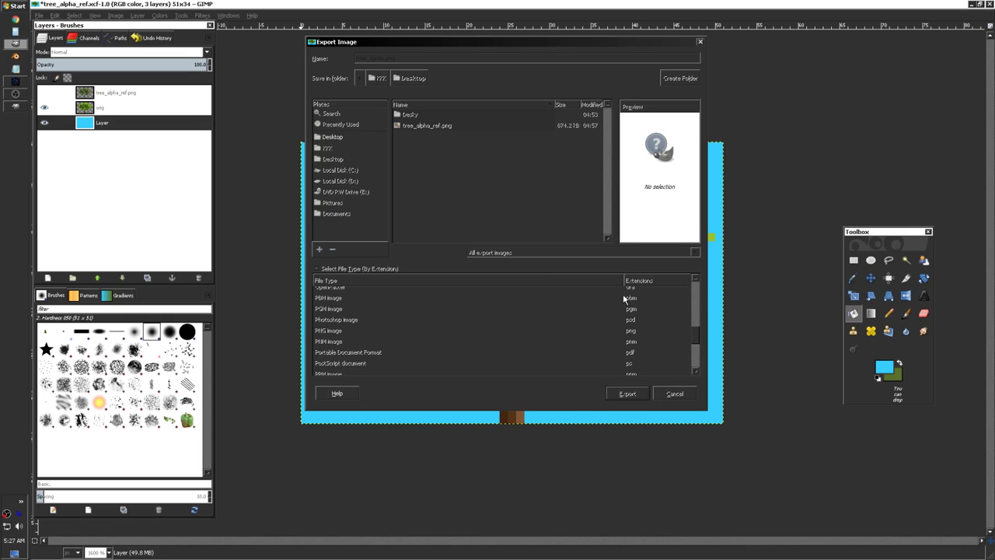
left_click(700, 42)
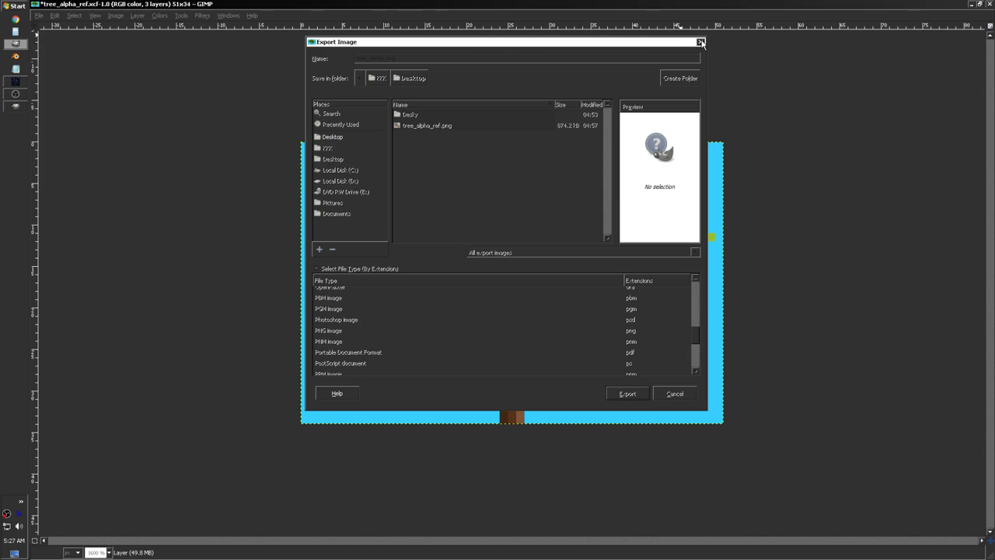
left_click(700, 42)
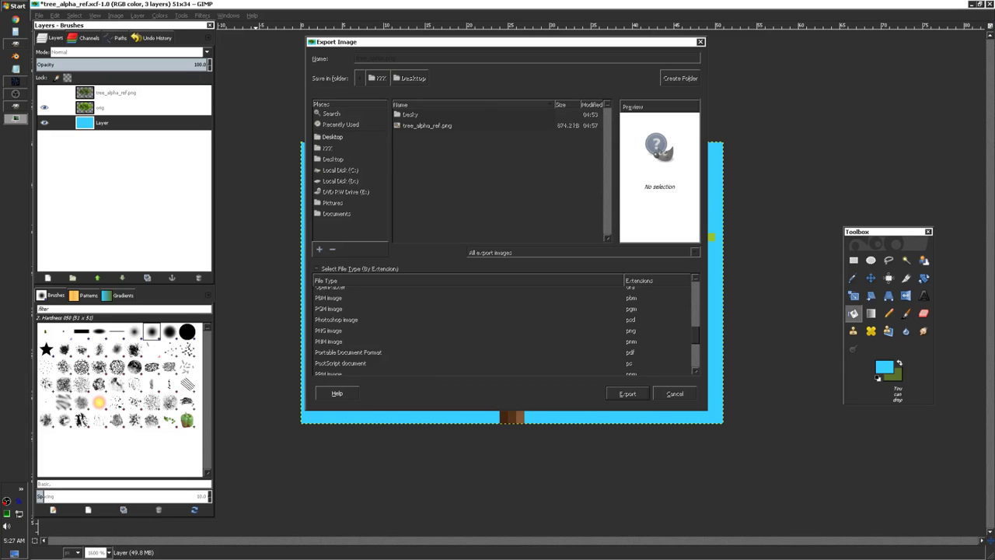
- Open Windows Task Manager and select the Export Image as PNG entry among the running applications
key("ctrl+shift+Escape")
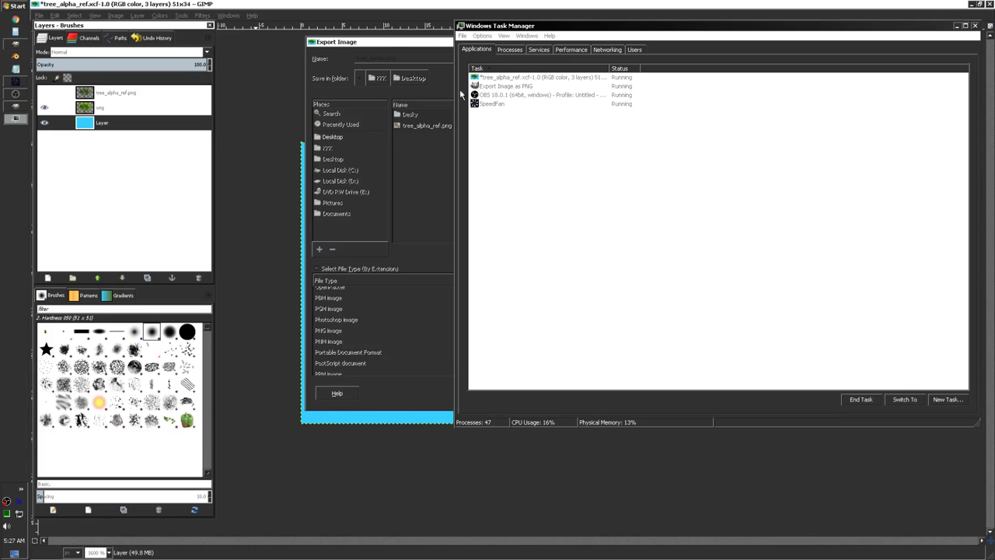
left_click(512, 86)
left_click(512, 79)
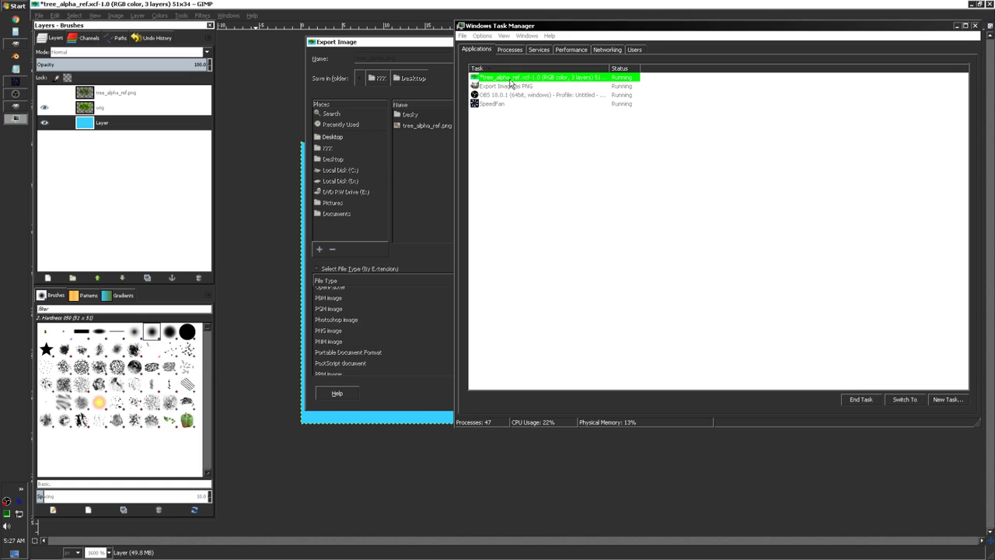
left_click(511, 86)
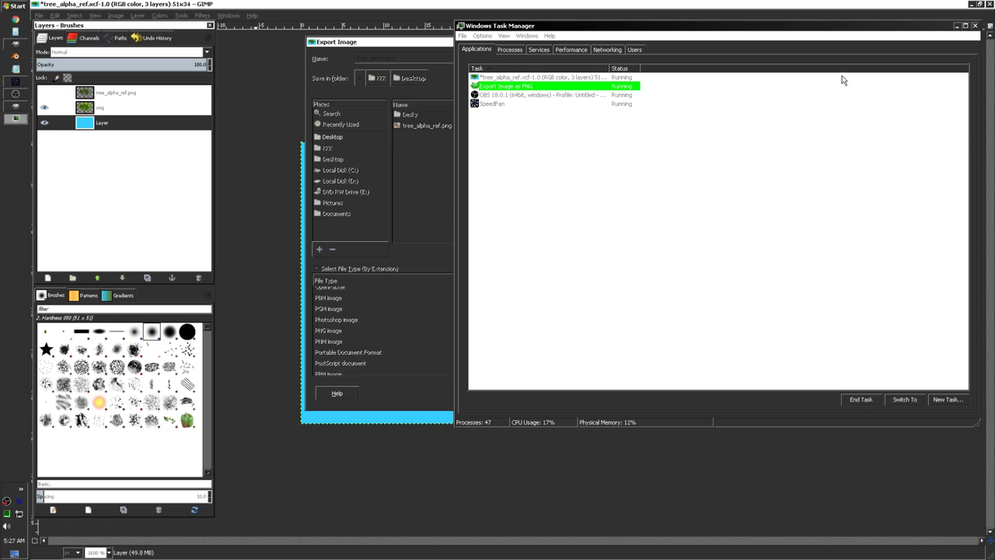
- Minimize Task Manager and the GIMP window to uncover the PNG options, and complete the export with the current settings
left_click(959, 27)
left_click(970, 6)
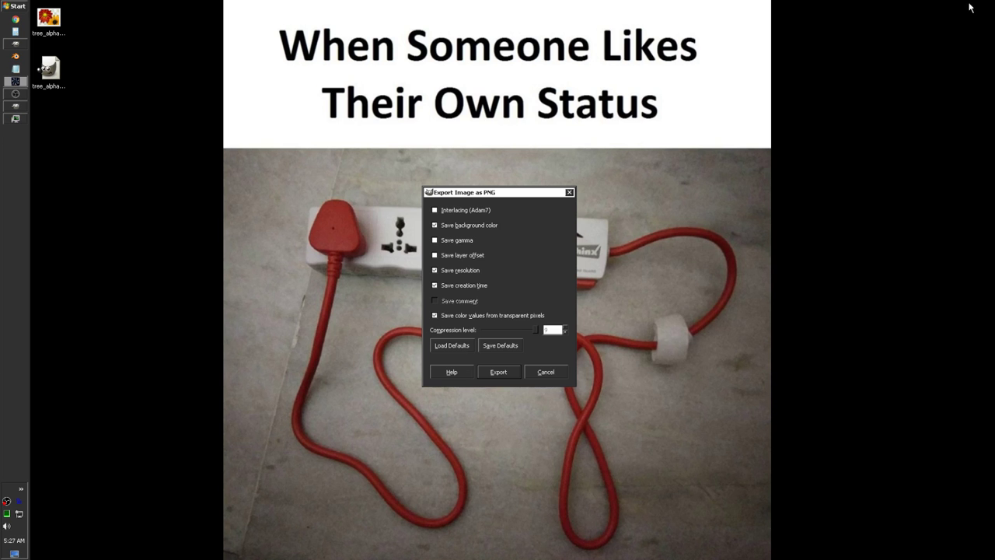
left_click_drag(48, 19, 190, 68)
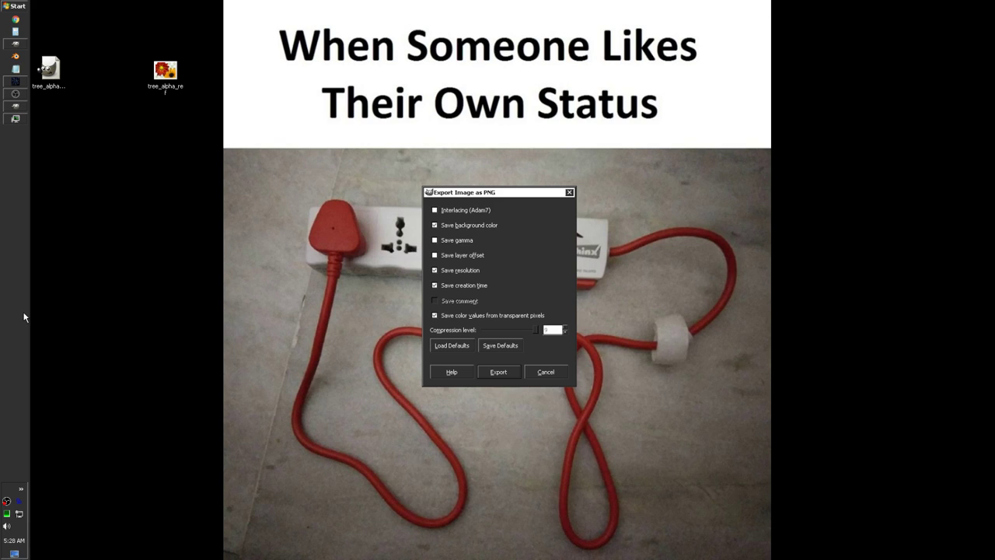
left_click(498, 372)
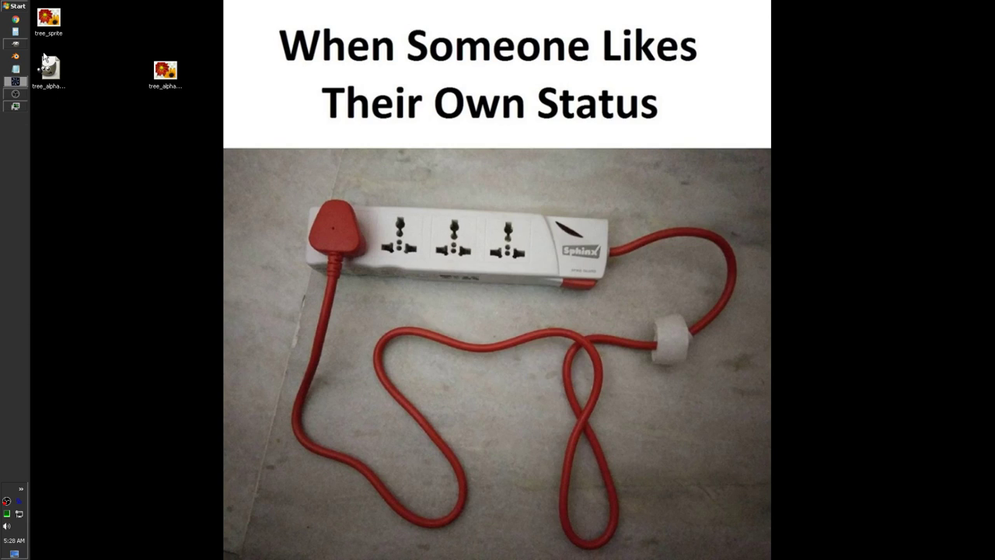
- Open the exported tree_sprite image from the desktop in Windows Photo Viewer and enlarge it for inspection
left_click_drag(46, 25, 522, 284)
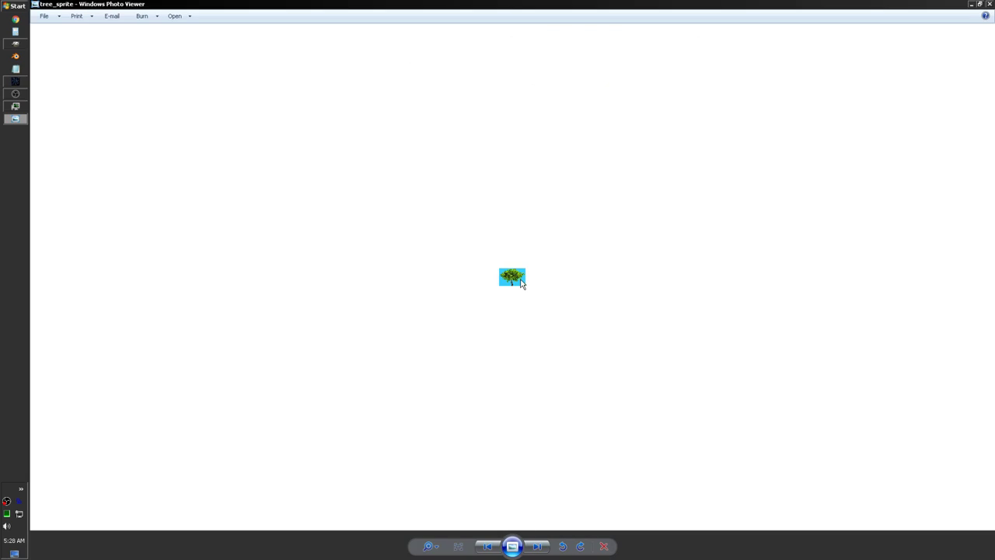
left_click(428, 545)
left_click_drag(432, 548, 440, 513)
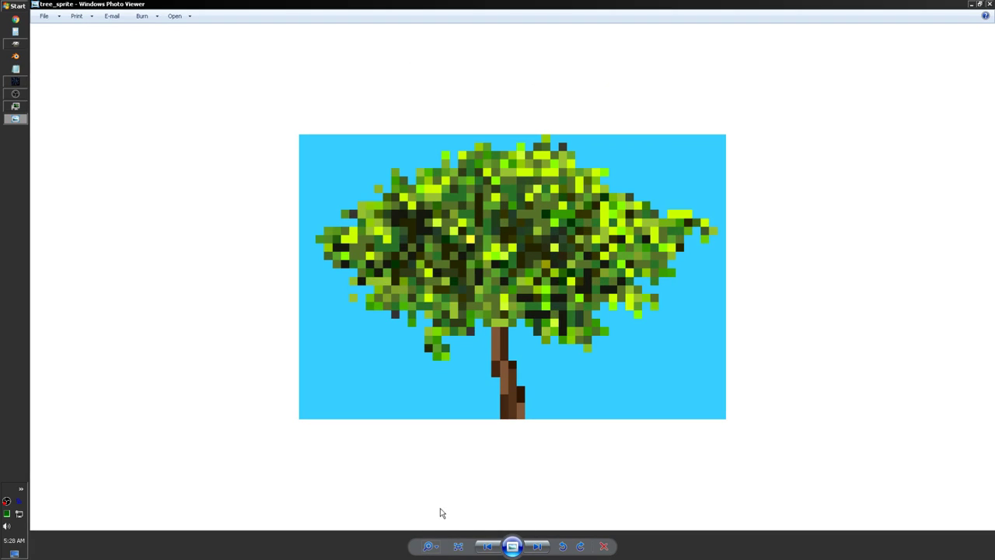